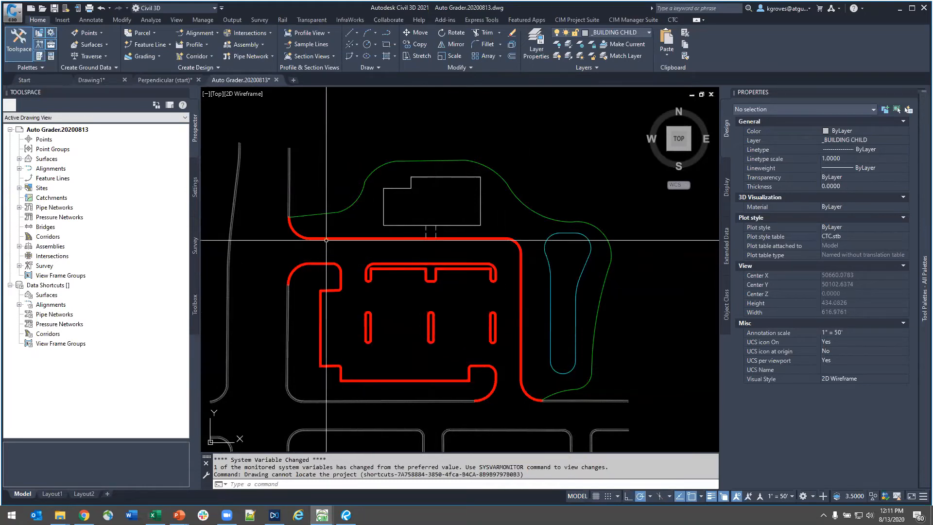
# - Check the properties of the middle parking island's curb feature line and of the pond feature line
pyautogui.scroll(-2, 440, 325)
pyautogui.moveTo(440, 325); pyautogui.dragTo(456, 304, button='middle')
pyautogui.scroll(2, 455, 301)
pyautogui.press('ctrl')
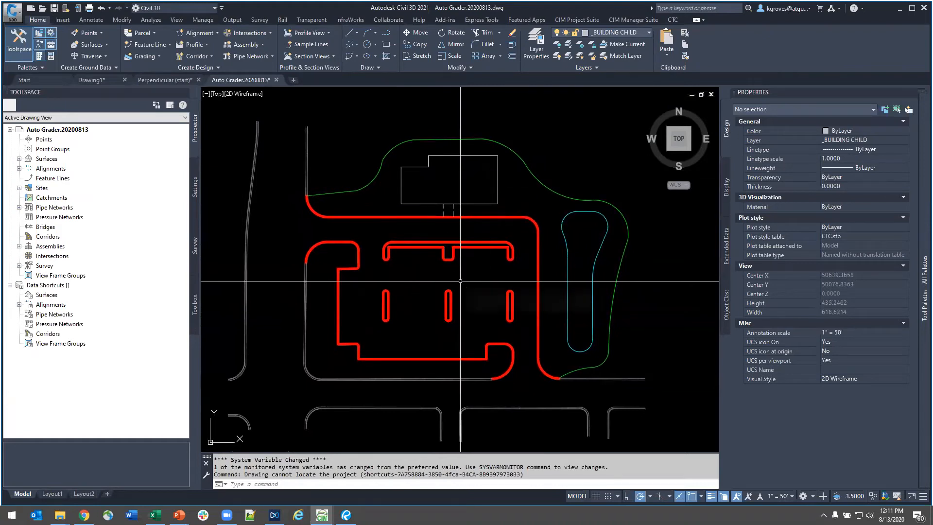
pyautogui.click(463, 304)
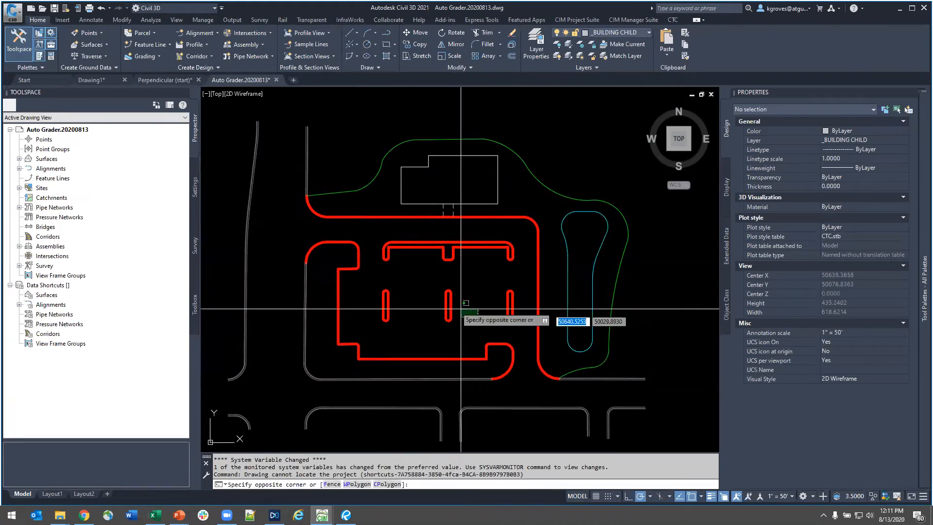
pyautogui.click(441, 300)
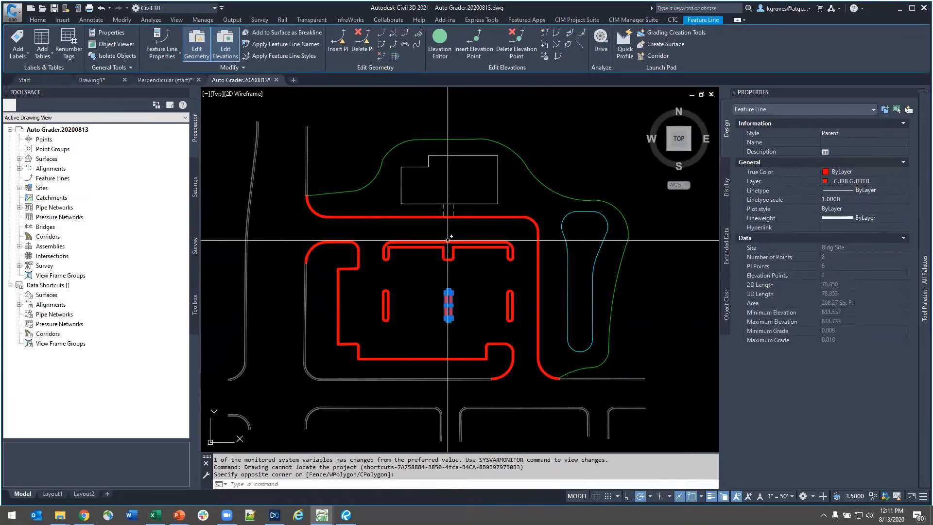
pyautogui.press('Escape')
pyautogui.click(566, 262)
pyautogui.click(553, 240)
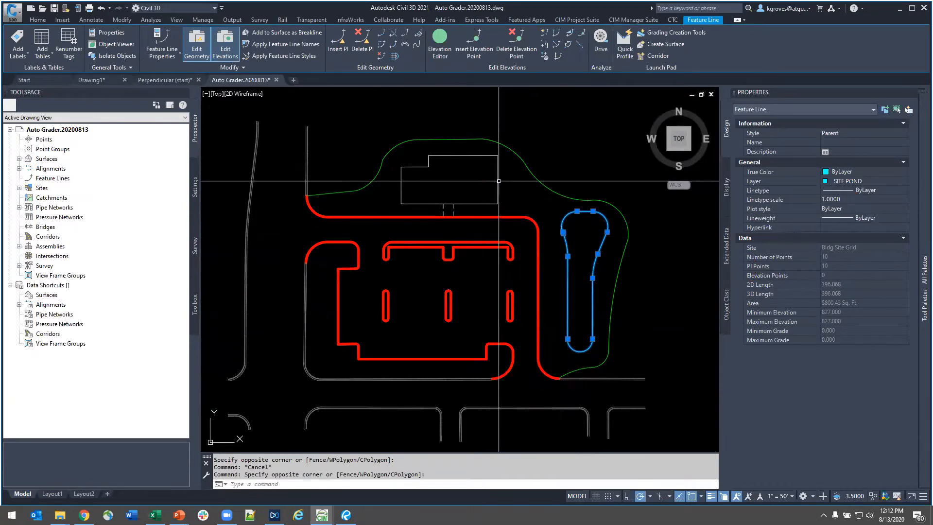
# - Check the properties of the building outline and green grading limits feature lines, leaving nothing selected
pyautogui.press('Escape')
pyautogui.click(513, 186)
pyautogui.click(493, 196)
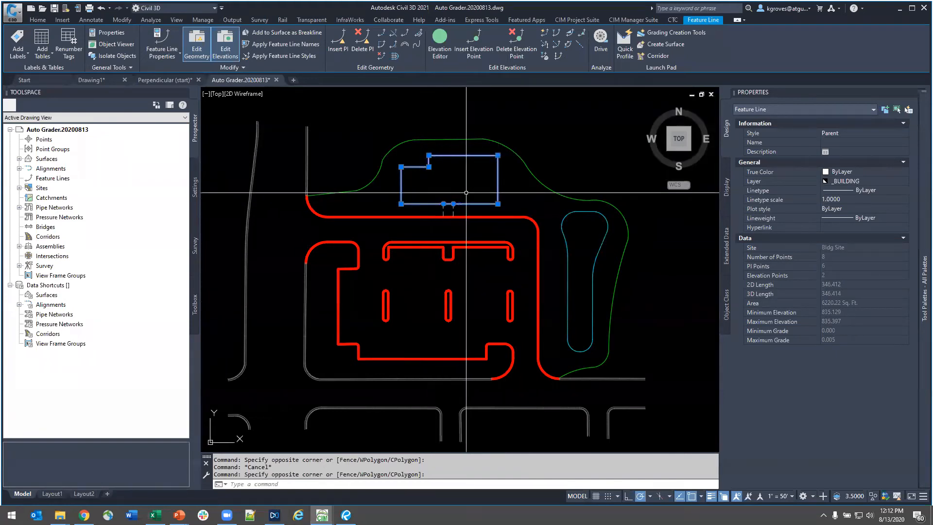
pyautogui.moveTo(439, 203); pyautogui.dragTo(433, 248, button='middle')
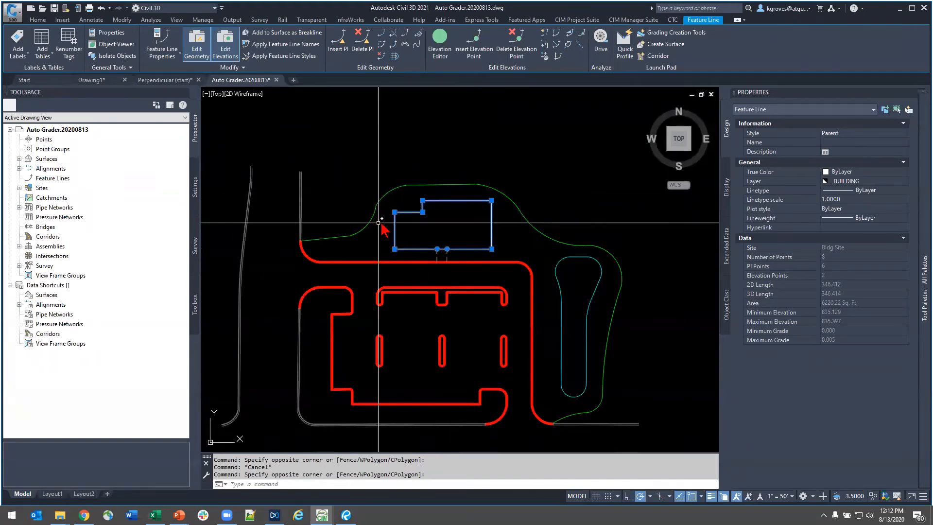
pyautogui.press('Escape')
pyautogui.click(365, 223)
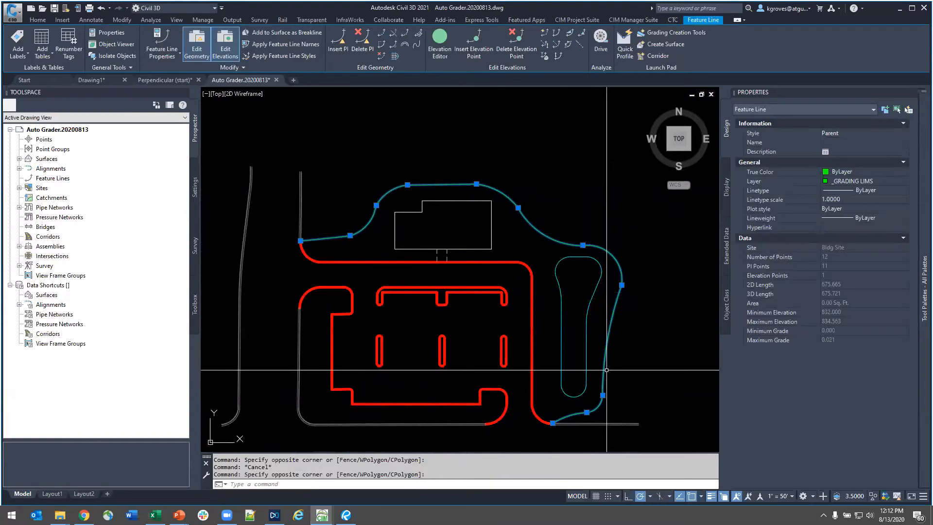
pyautogui.press('Escape')
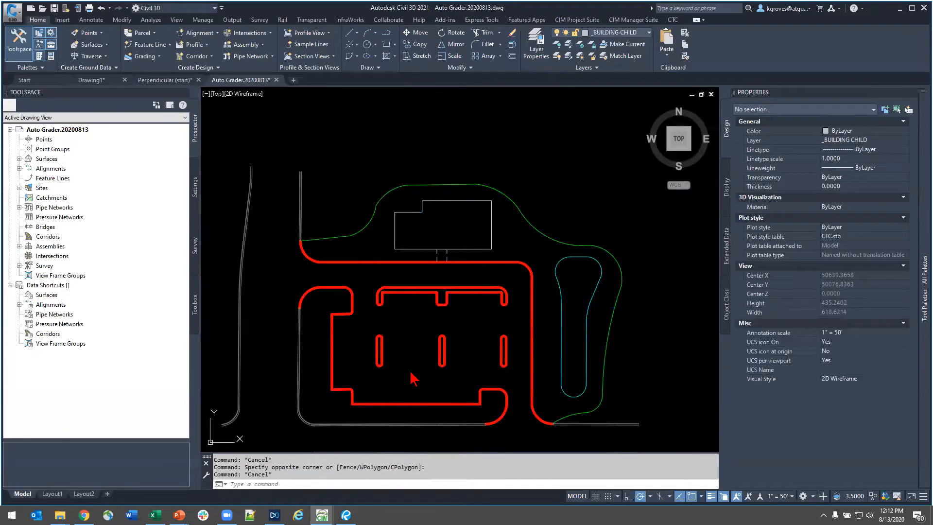
pyautogui.moveTo(415, 379); pyautogui.dragTo(421, 366, button='middle')
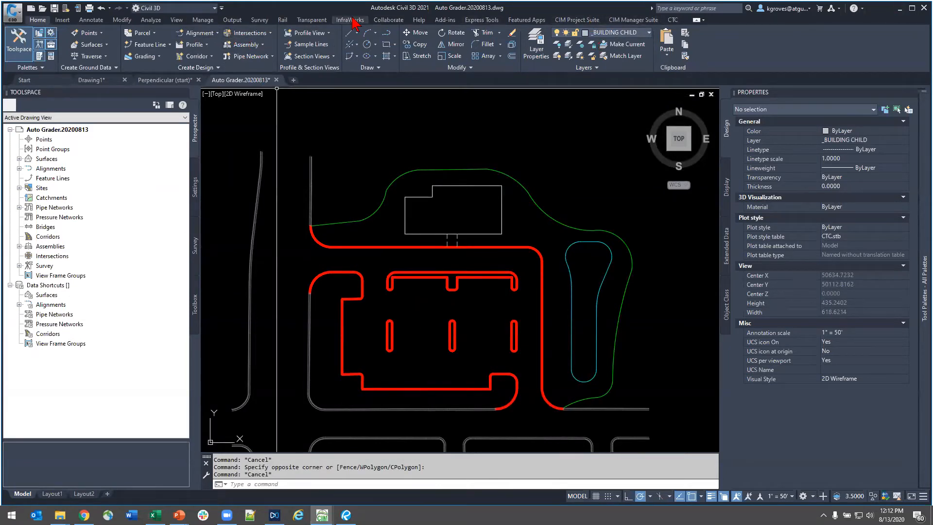
# - Open Auto Grader and preview the Bldg Site Pond grading family
pyautogui.click(571, 20)
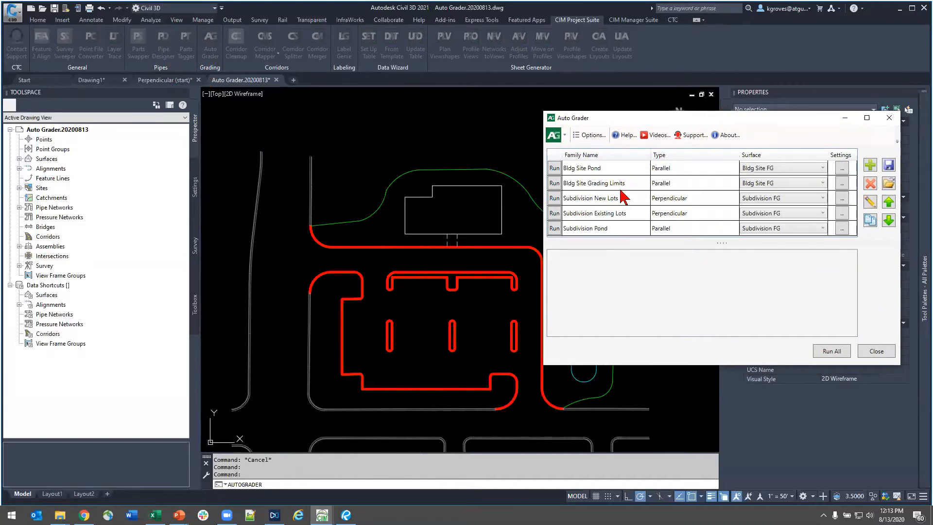
pyautogui.click(615, 169)
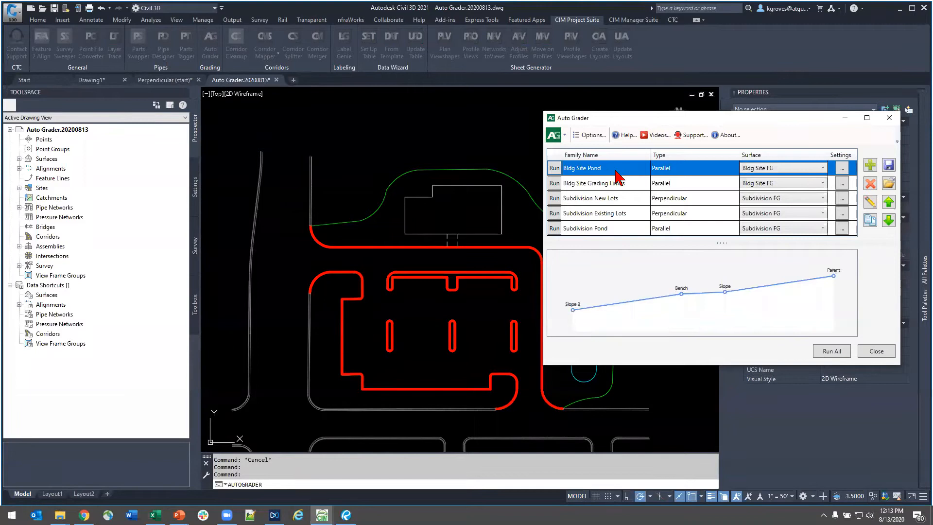
pyautogui.moveTo(617, 114); pyautogui.dragTo(629, 61)
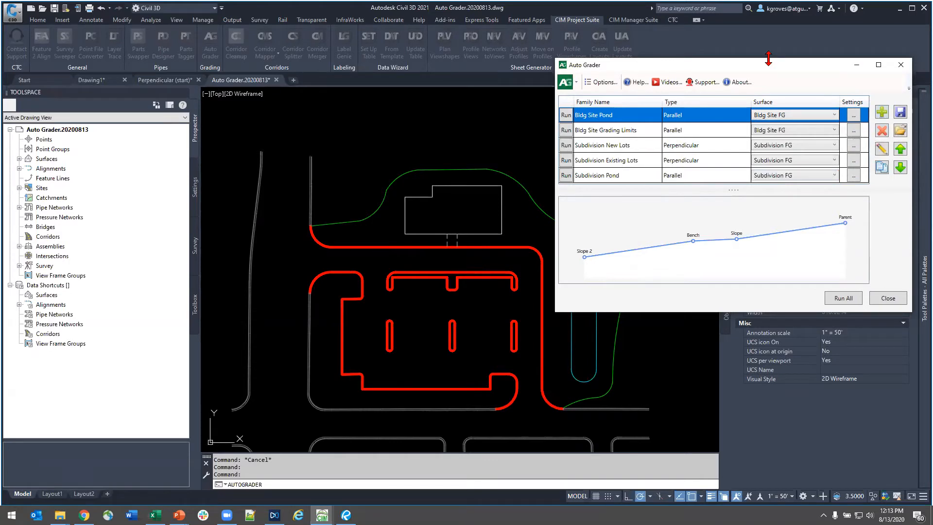
# - Review the default format and daylight frequency settings in the Auto Grader options without changing them
pyautogui.moveTo(768, 58); pyautogui.dragTo(620, 76)
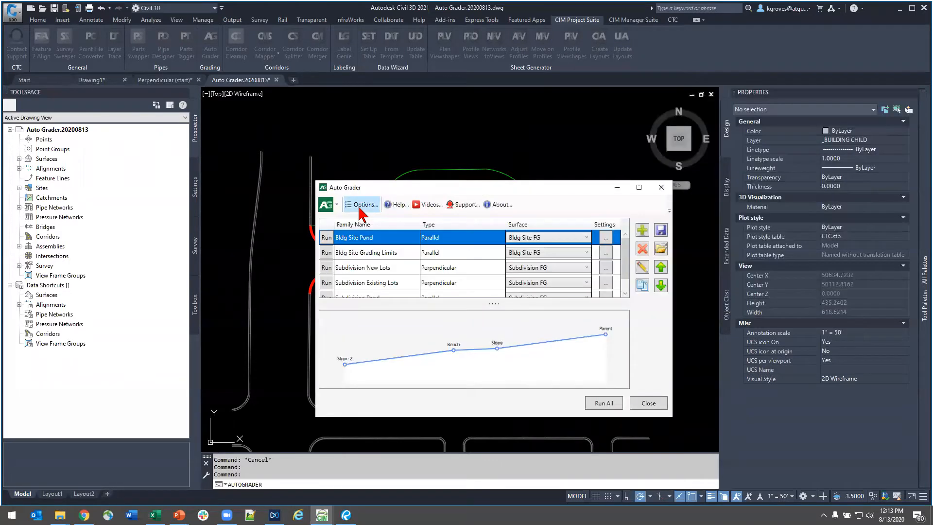
pyautogui.click(360, 205)
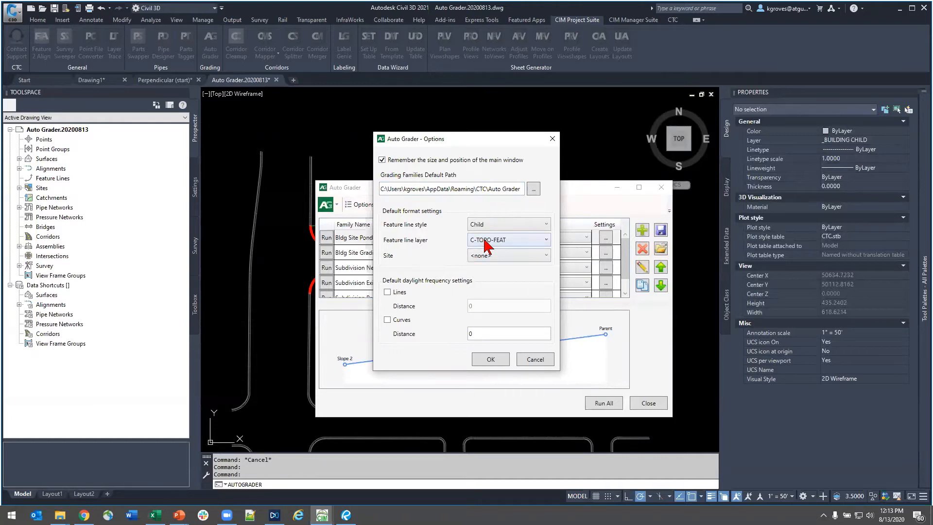
pyautogui.click(533, 361)
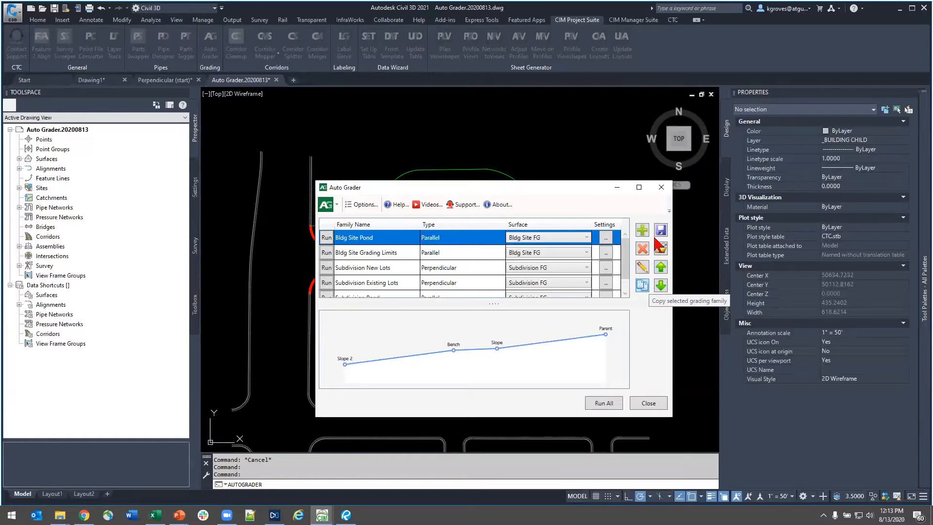
# - Create a new Parallel grading family named B6.12 CG
pyautogui.click(640, 232)
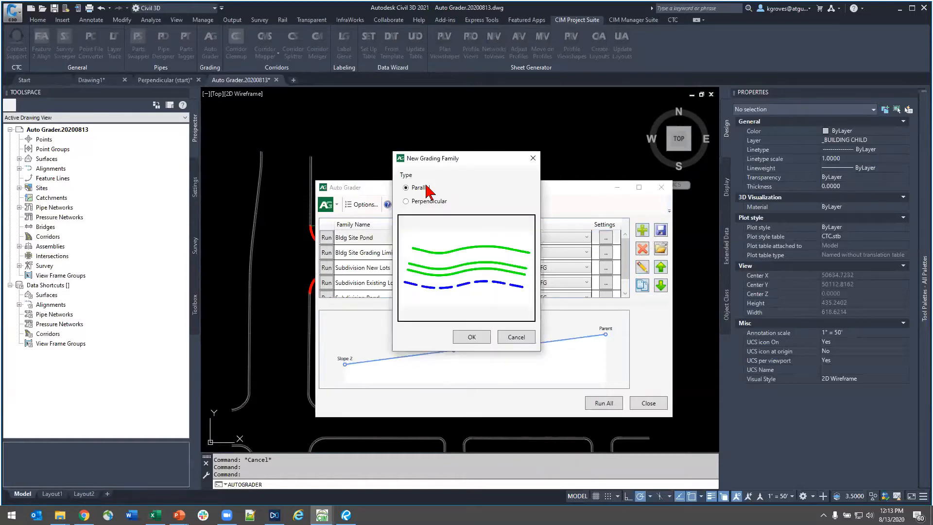
pyautogui.click(476, 337)
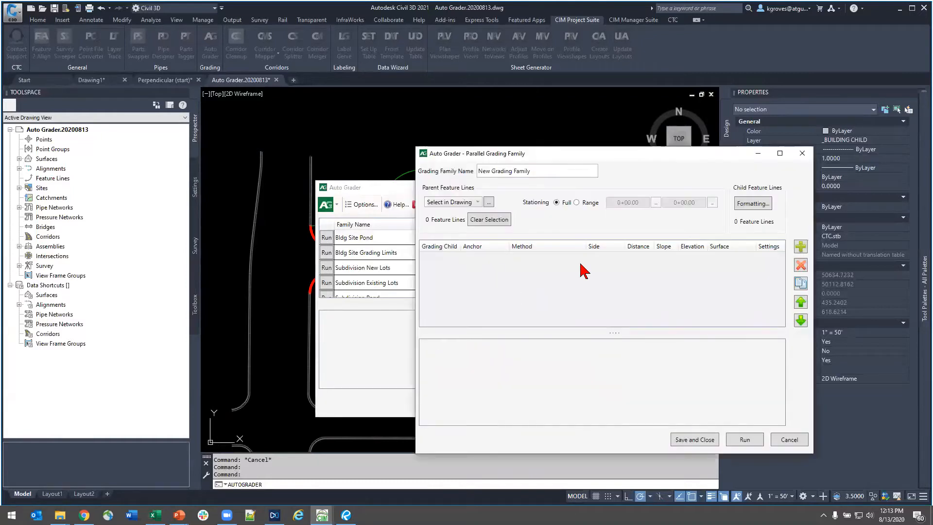
pyautogui.moveTo(546, 154); pyautogui.dragTo(531, 137)
pyautogui.click(532, 154)
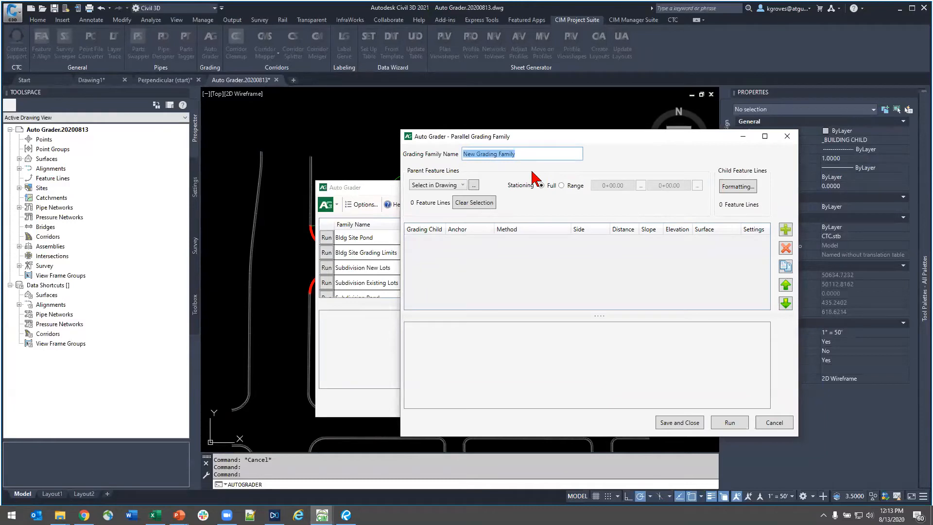
pyautogui.write('B6.12 CG')
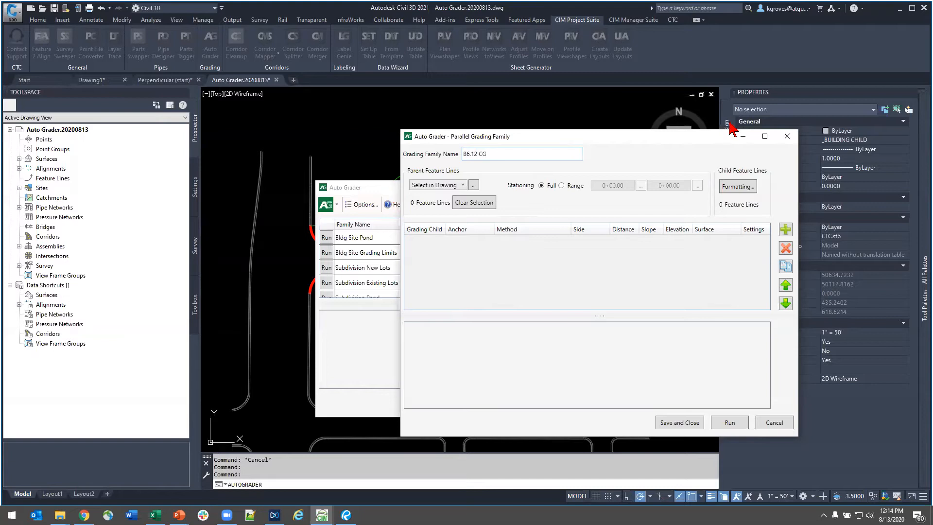
# - Pick the outer parking lot curb, the upper island curb and the first parking island in the drawing as parent feature lines
pyautogui.click(463, 185)
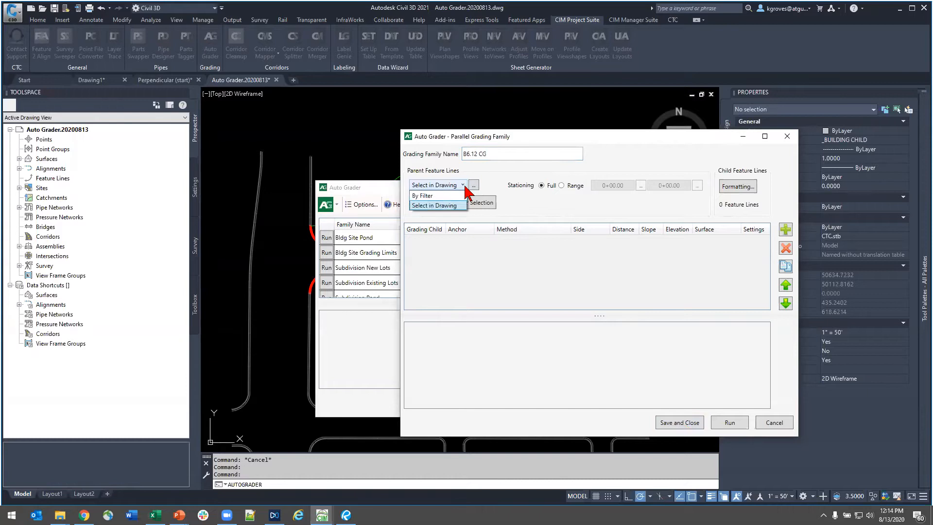
pyautogui.click(445, 205)
pyautogui.click(473, 185)
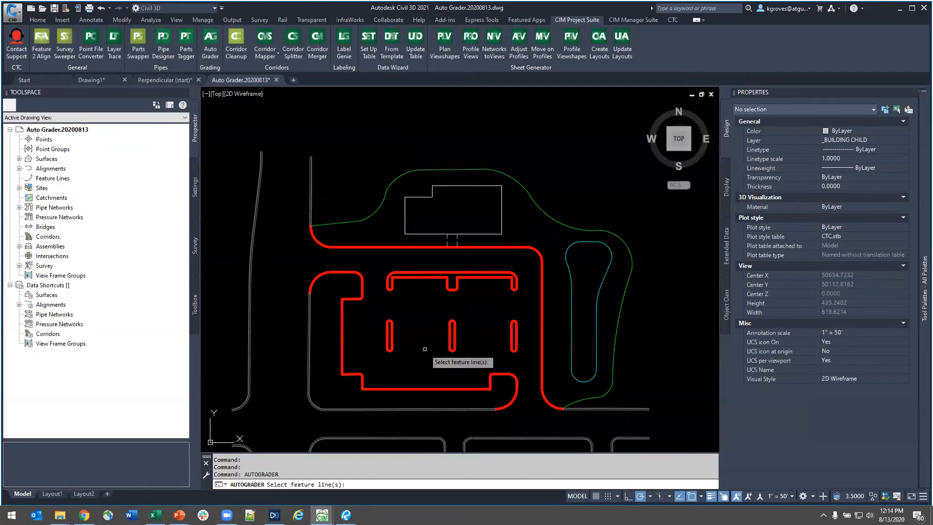
pyautogui.click(426, 349)
pyautogui.click(353, 277)
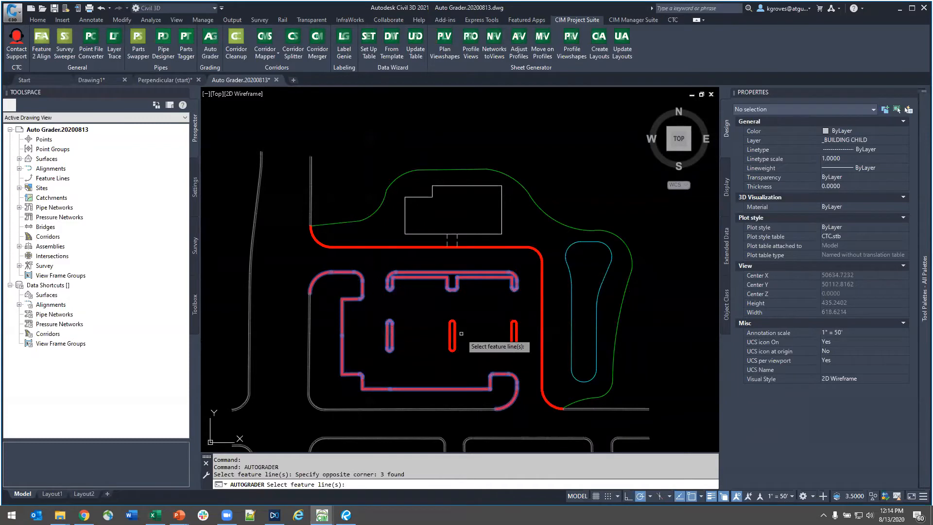
pyautogui.press('Return')
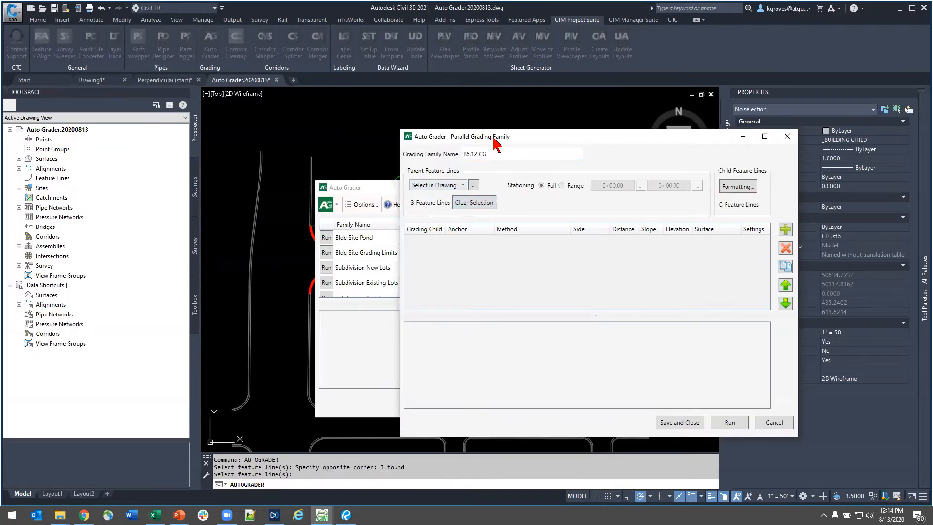
# - Define the family's parent feature lines by filter instead, including the layer _curb Gutter
pyautogui.moveTo(498, 146); pyautogui.dragTo(592, 173)
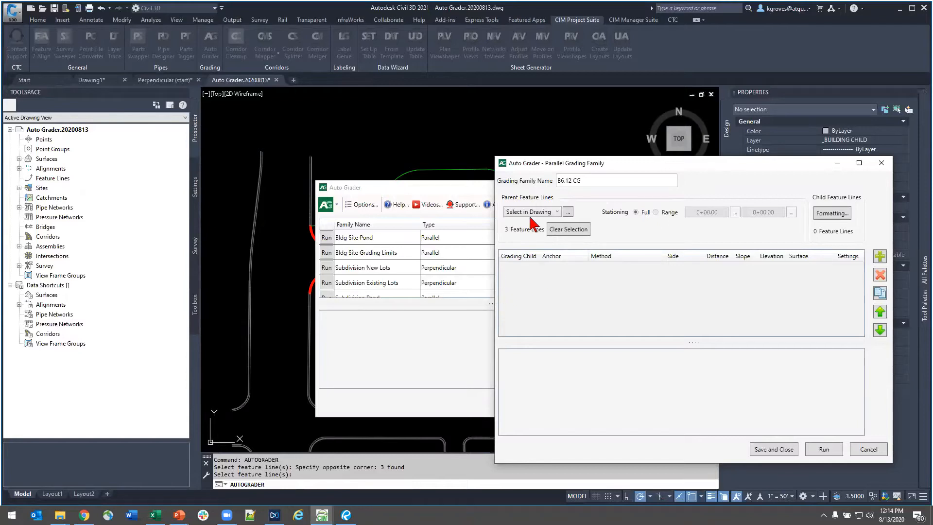
pyautogui.click(546, 214)
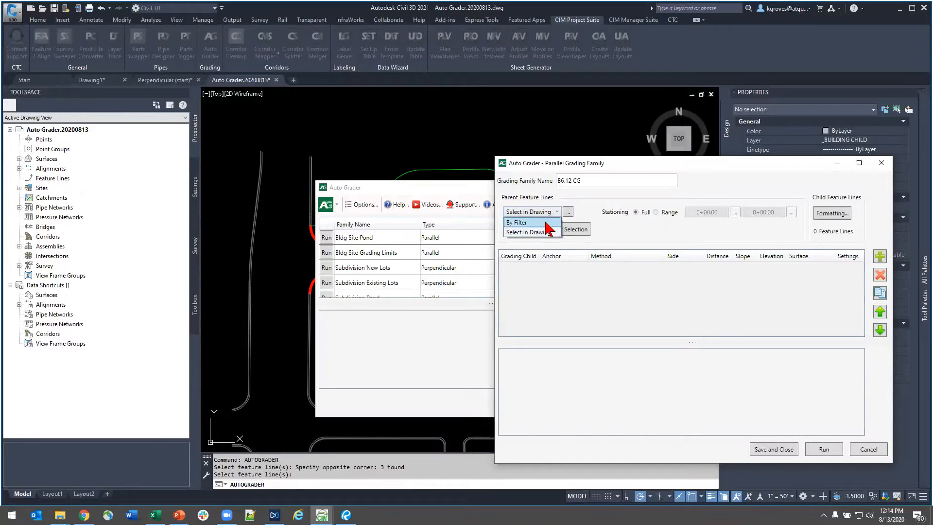
pyautogui.click(545, 224)
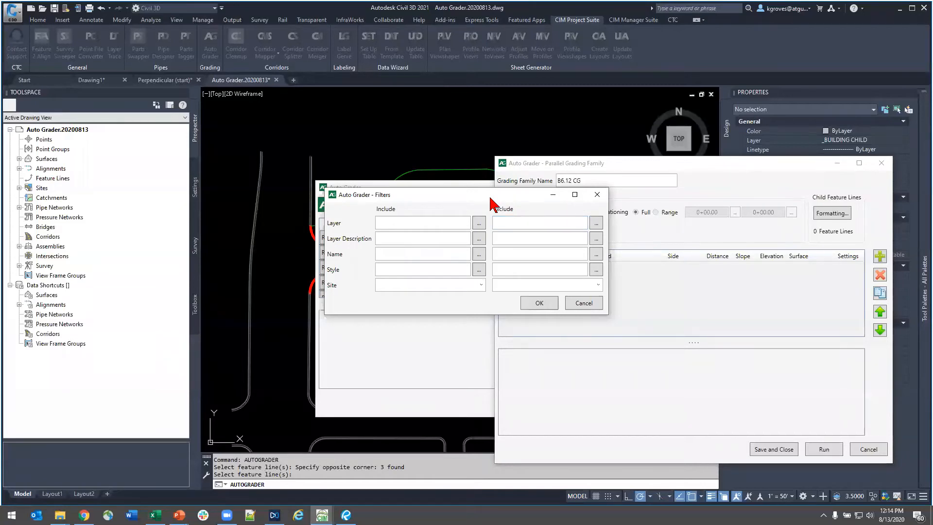
pyautogui.moveTo(490, 197); pyautogui.dragTo(639, 234)
pyautogui.click(590, 260)
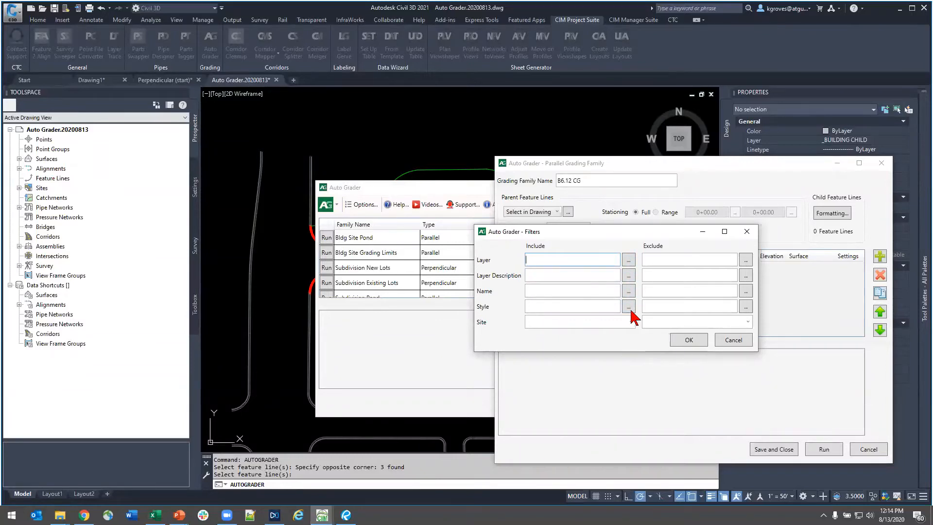
pyautogui.click(629, 262)
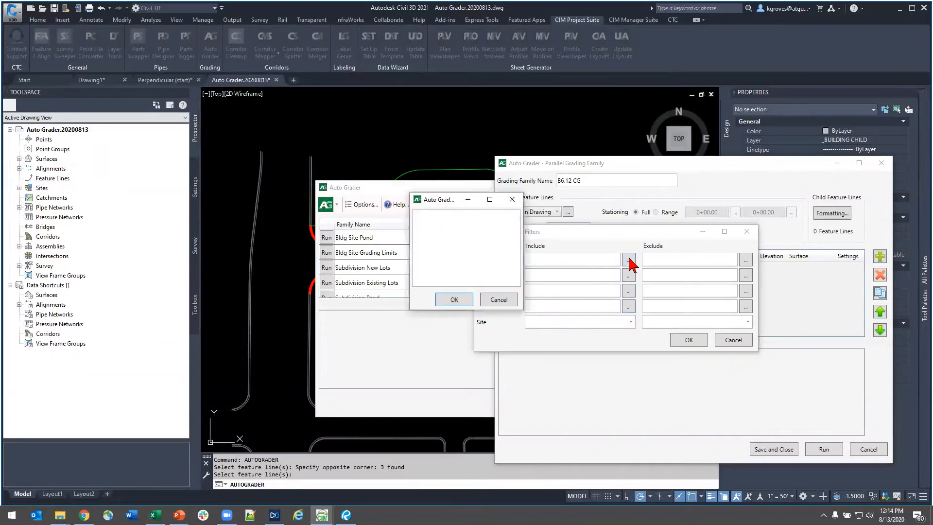
pyautogui.click(498, 300)
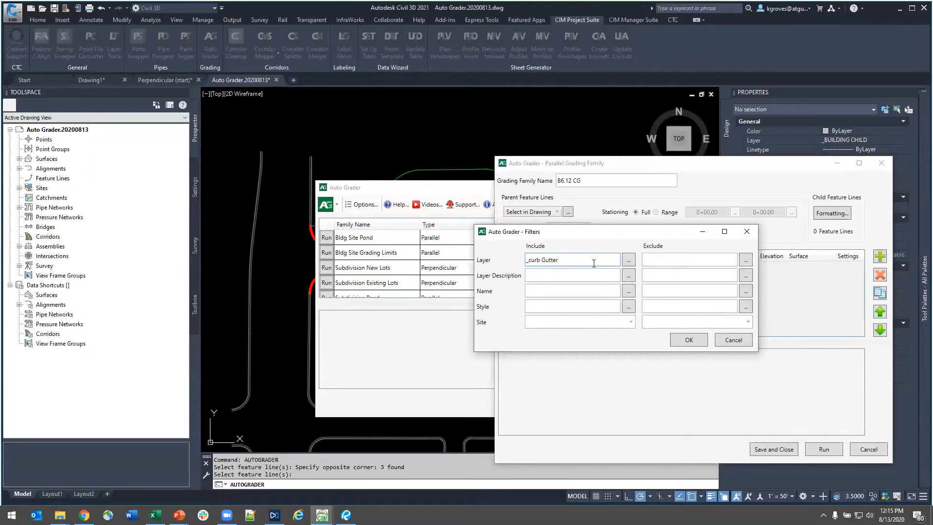
pyautogui.click(688, 340)
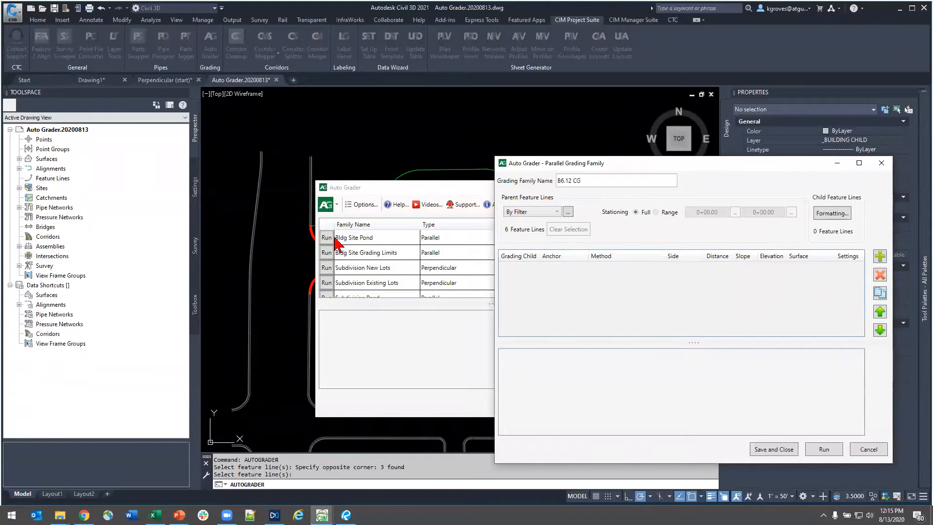
# - Save and close the B6.12 CG grading family, and reopen it from the family list for editing
pyautogui.click(774, 450)
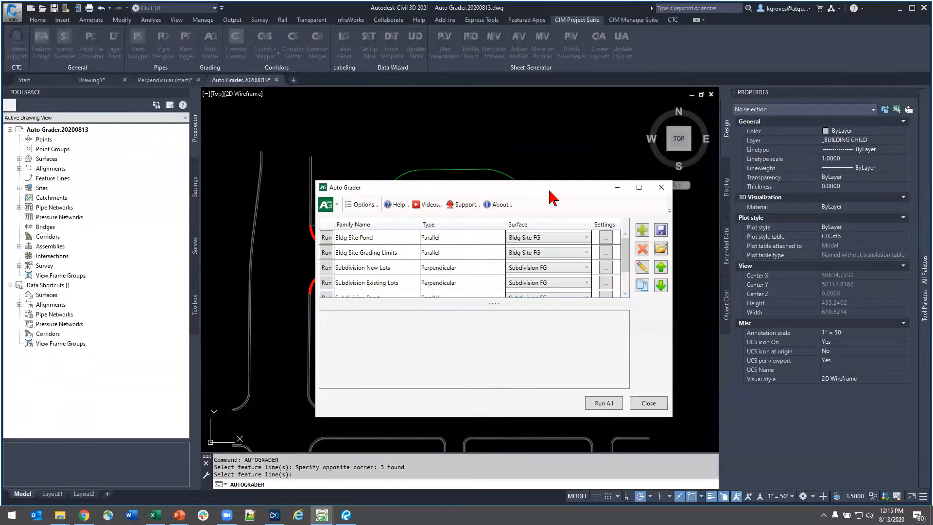
pyautogui.moveTo(549, 191); pyautogui.dragTo(794, 85)
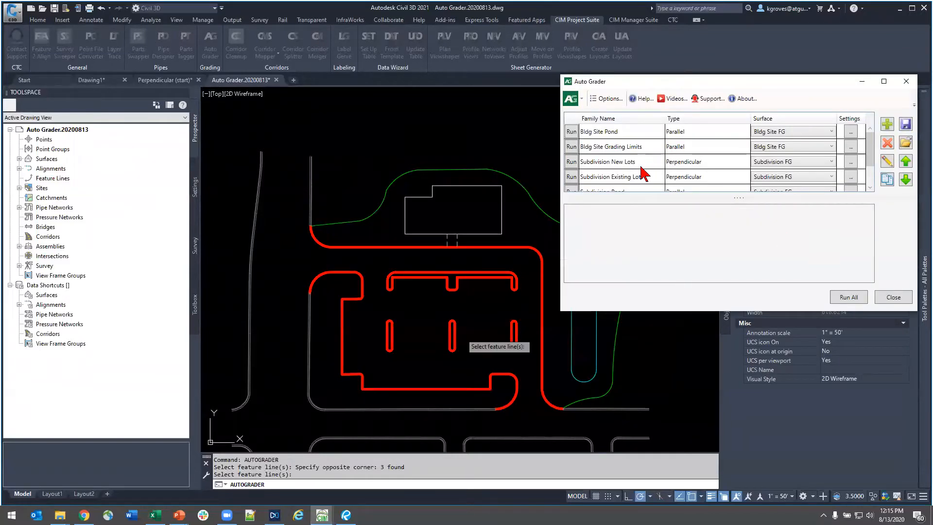
pyautogui.scroll(-1, 640, 168)
pyautogui.click(596, 177)
pyautogui.click(884, 158)
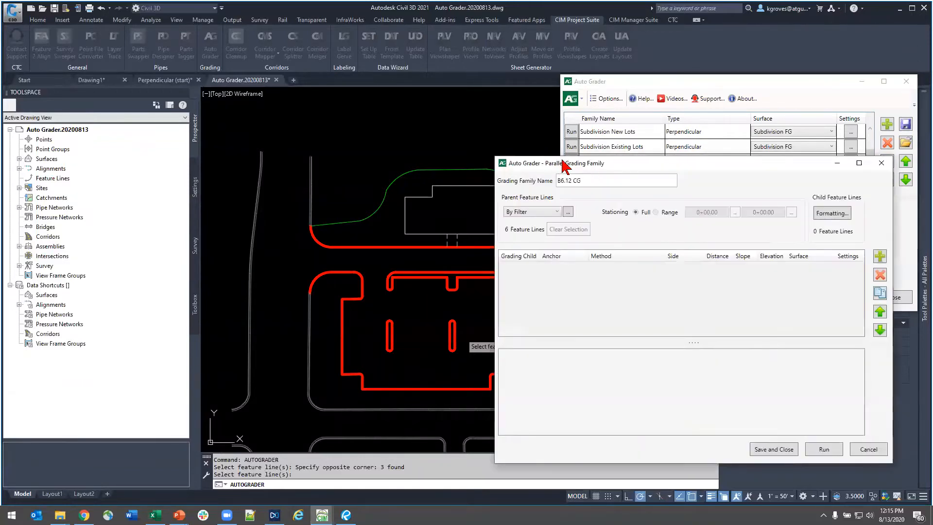
# - Edit the included layer in the parent feature line filter using the wildcard *, and accept the filter
pyautogui.click(588, 185)
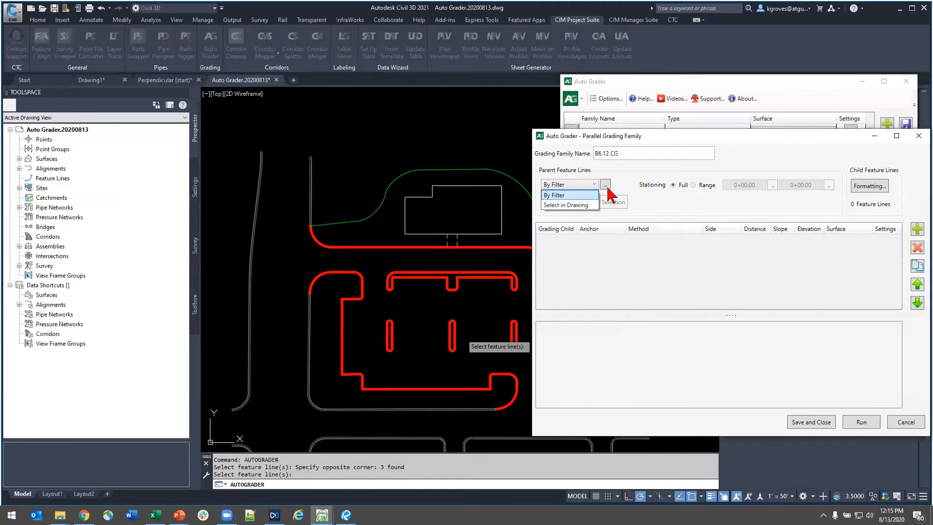
pyautogui.click(606, 187)
pyautogui.click(606, 185)
pyautogui.tripleClick(393, 225)
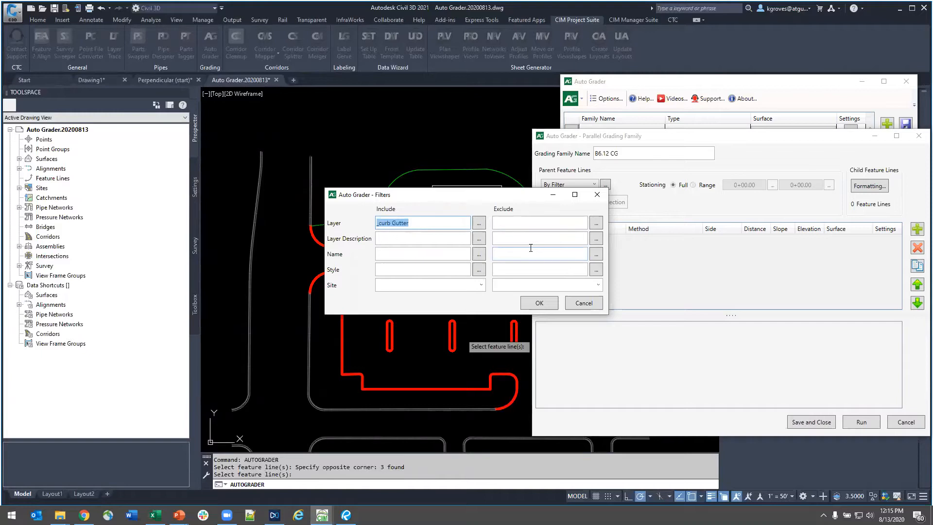
pyautogui.write('*')
pyautogui.click(539, 303)
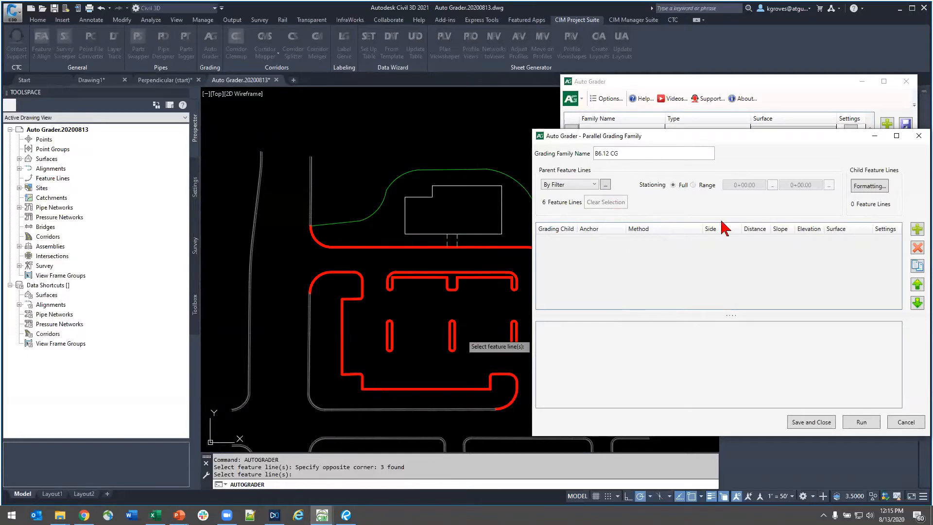
# - Add a grading child named Top Face to the B6.12 CG family, enlarging the family window for room
pyautogui.click(917, 229)
pyautogui.moveTo(577, 228); pyautogui.dragTo(593, 229)
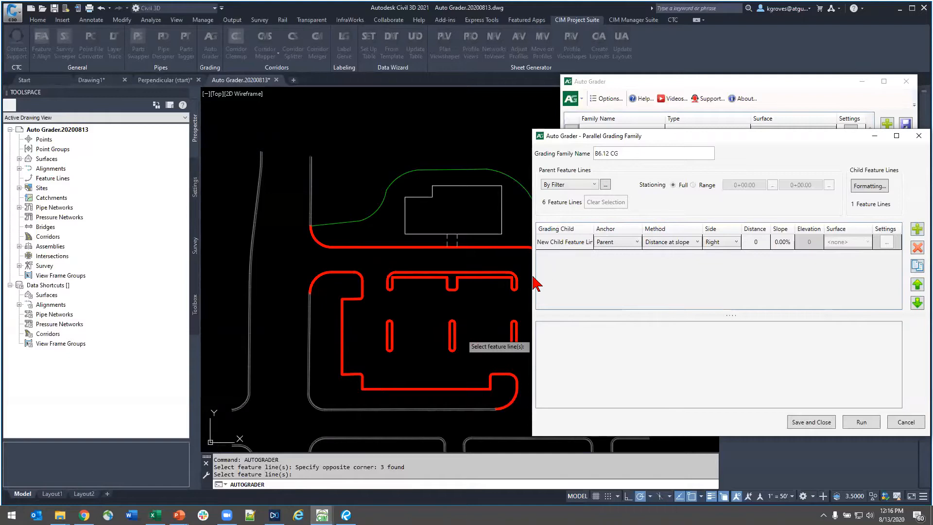
pyautogui.moveTo(532, 278); pyautogui.dragTo(386, 278)
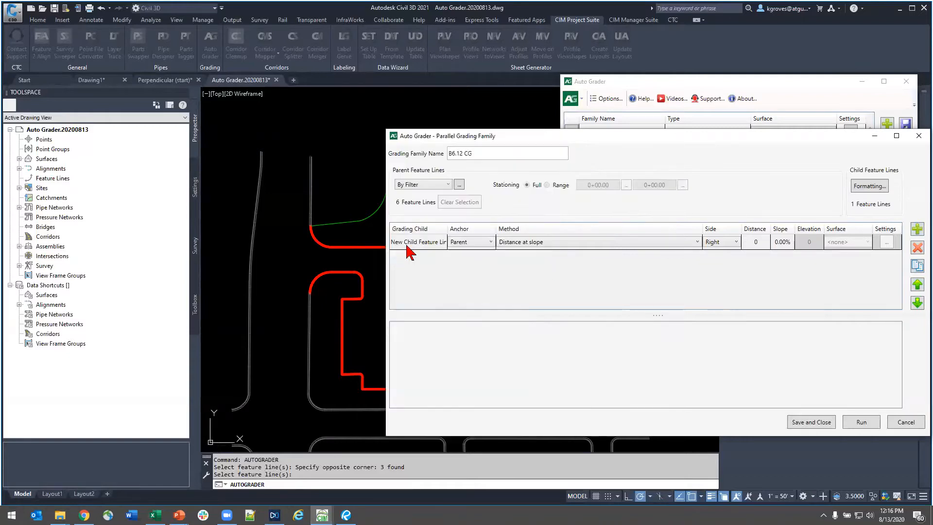
pyautogui.click(423, 242)
pyautogui.moveTo(445, 224)
pyautogui.mouseDown()
pyautogui.moveTo(465, 224)
pyautogui.moveTo(438, 239)
pyautogui.mouseUp()
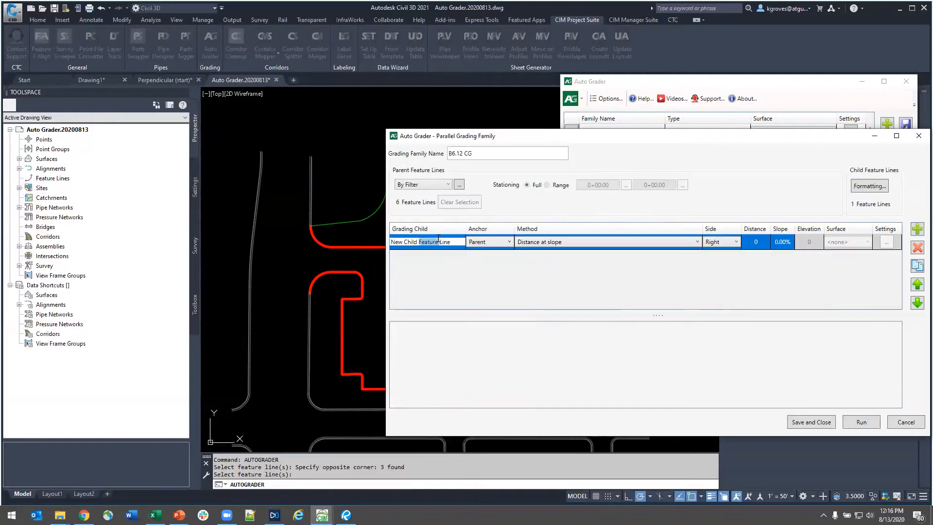
pyautogui.tripleClick(438, 239)
pyautogui.press('BackSpace')
# - Set Top Face to the method Distance to relative elevation, with distance 0.167 and elevation 0.5
pyautogui.click(693, 242)
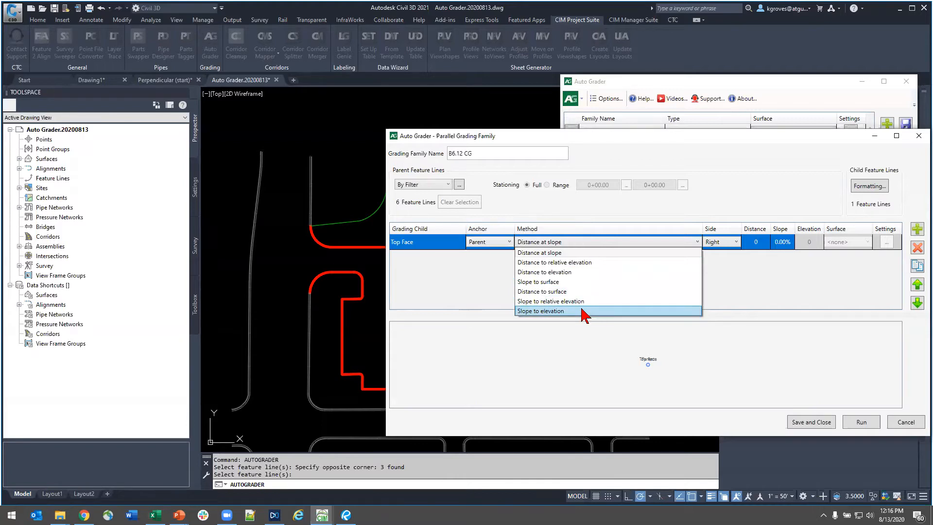
pyautogui.click(589, 265)
pyautogui.click(756, 244)
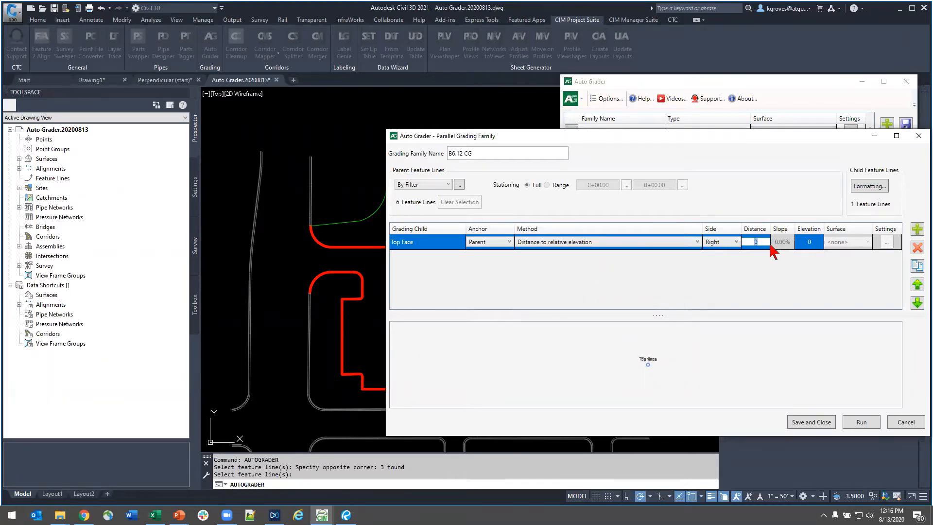
pyautogui.write('0.167')
pyautogui.press('Tab')
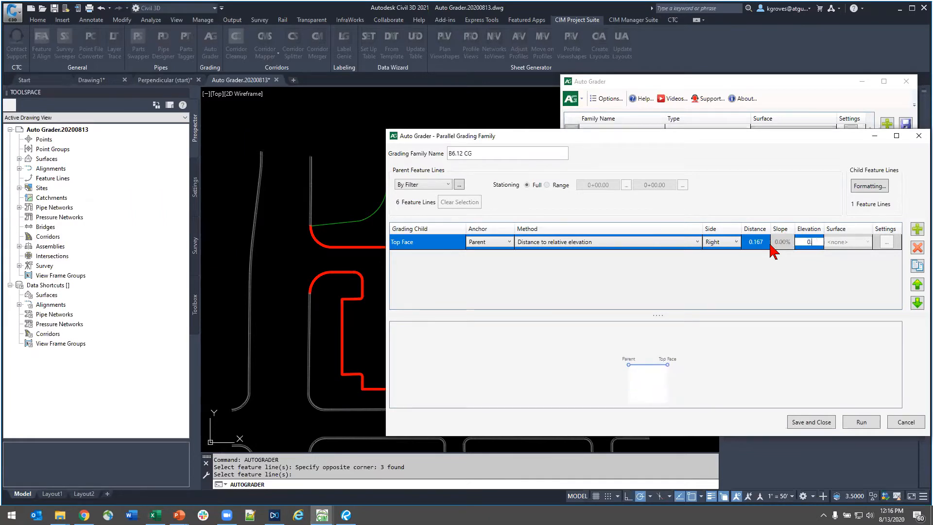
pyautogui.press('Tab')
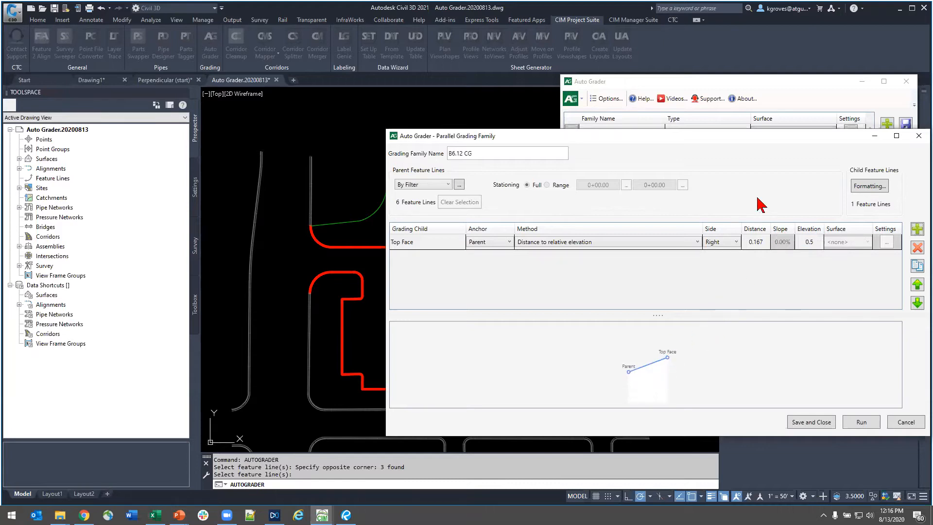
# - Add a second grading child named Top Back below Top Face
pyautogui.click(408, 244)
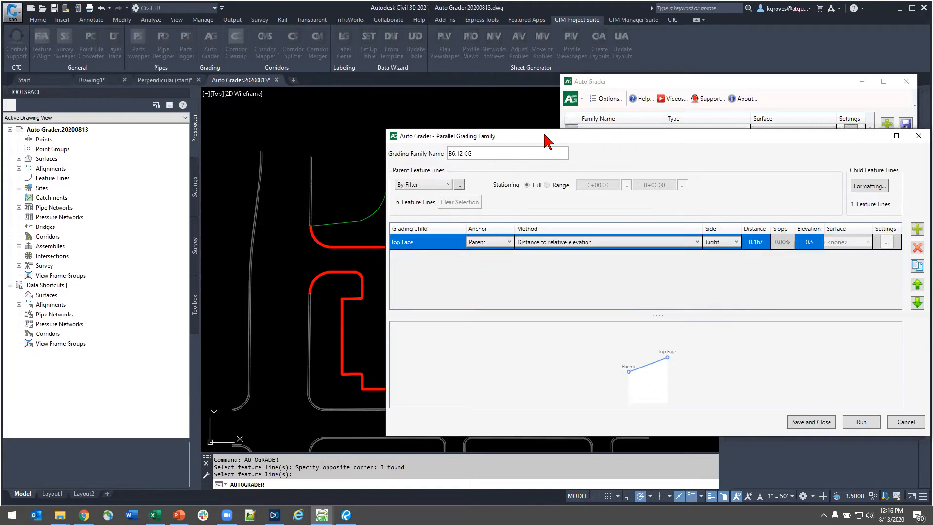
pyautogui.moveTo(541, 137); pyautogui.dragTo(477, 128)
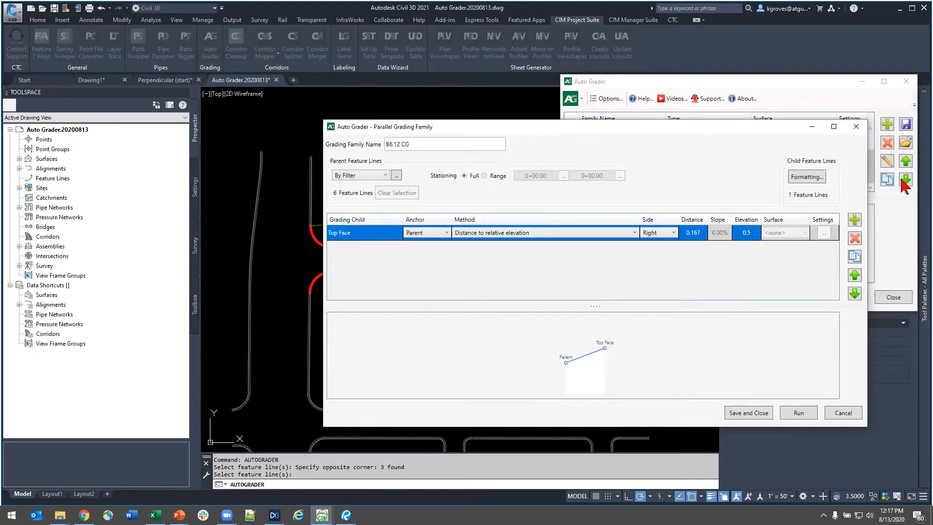
pyautogui.click(855, 222)
pyautogui.doubleClick(380, 249)
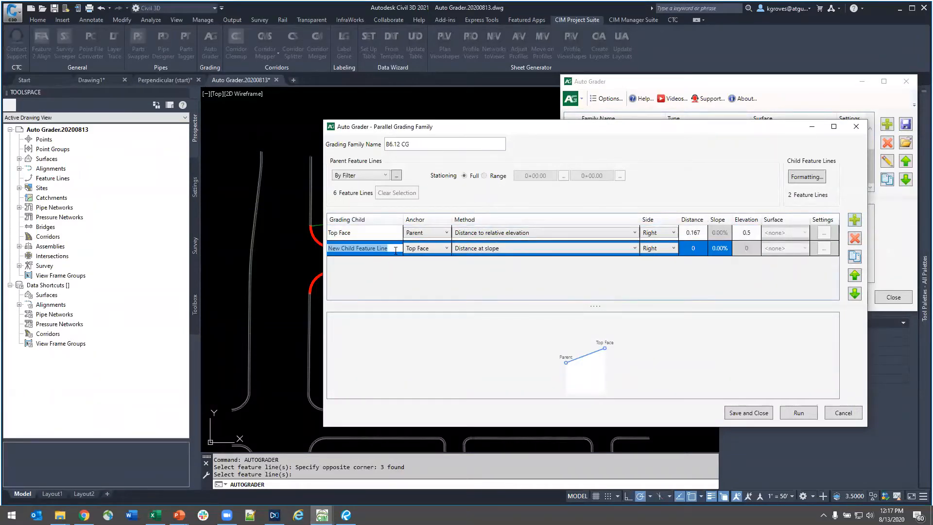
pyautogui.write('Top Back')
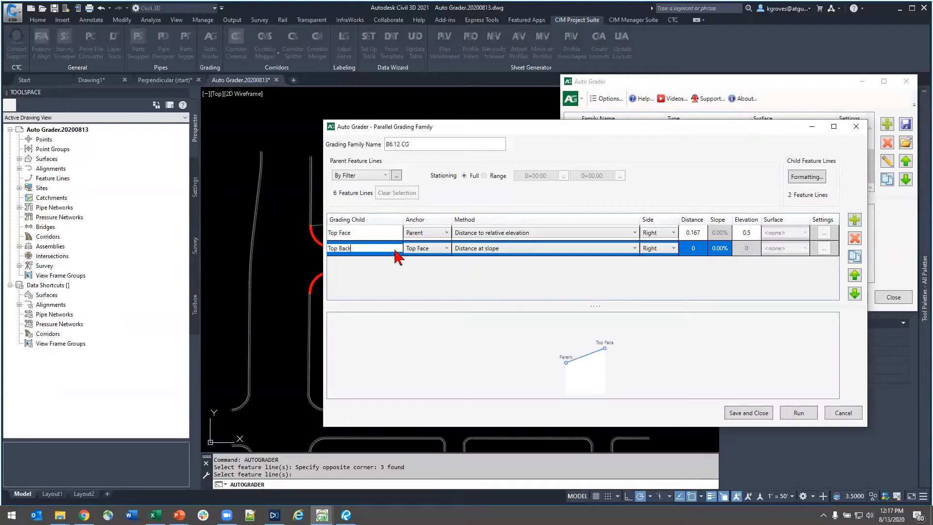
pyautogui.press('Return')
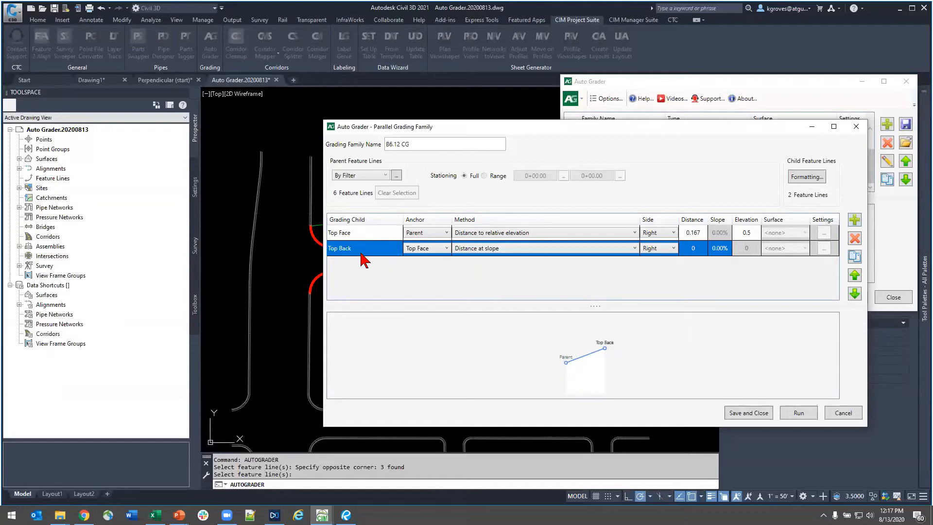
# - Try Parent as the anchor of Top Back, and return the anchor to Top Face
pyautogui.click(426, 249)
pyautogui.click(427, 265)
pyautogui.click(439, 249)
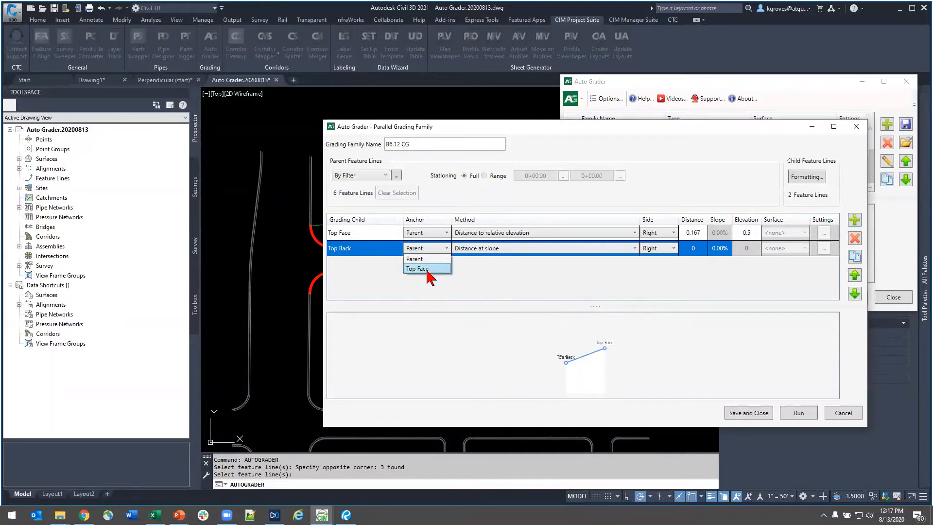
pyautogui.click(423, 269)
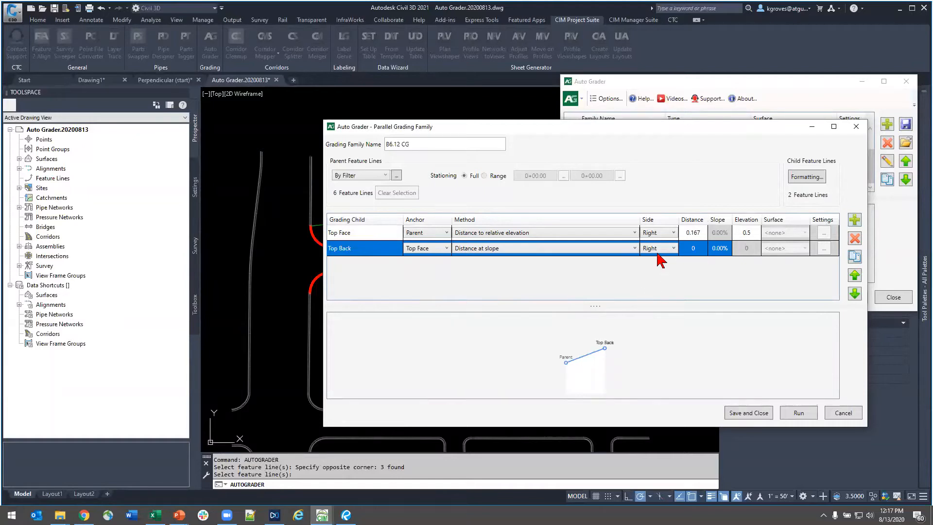
# - Set Top Back's distance to 0.5, keeping the Distance at slope method and a 0.00% slope
pyautogui.click(600, 249)
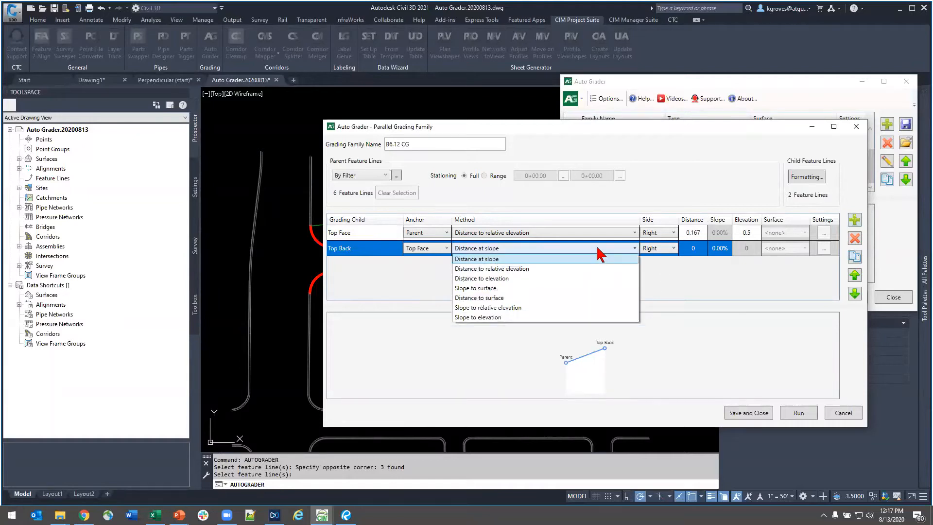
pyautogui.click(696, 249)
pyautogui.click(694, 249)
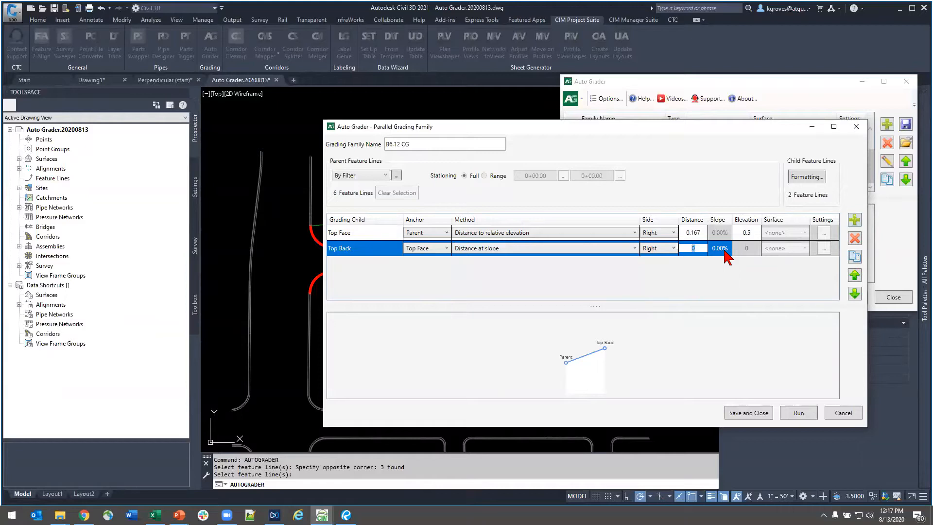
pyautogui.write('0.5')
pyautogui.click(724, 248)
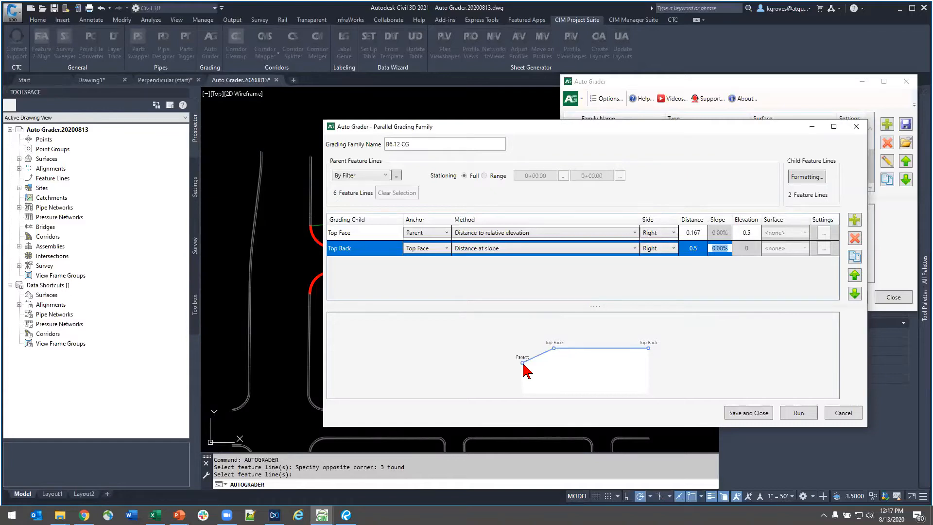
pyautogui.click(450, 356)
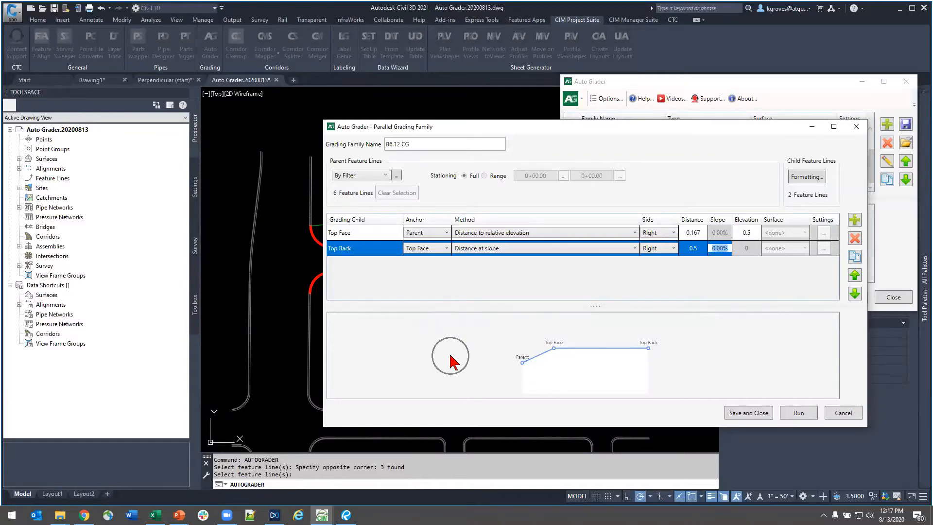
# - Add a third grading child named Flange
pyautogui.click(855, 222)
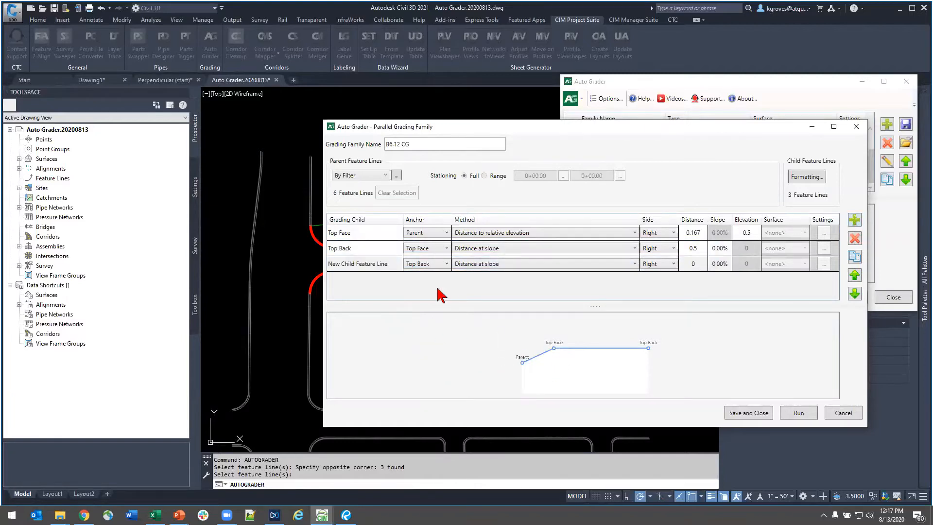
pyautogui.click(383, 266)
pyautogui.click(382, 265)
pyautogui.moveTo(349, 265); pyautogui.dragTo(290, 279)
pyautogui.write('F')
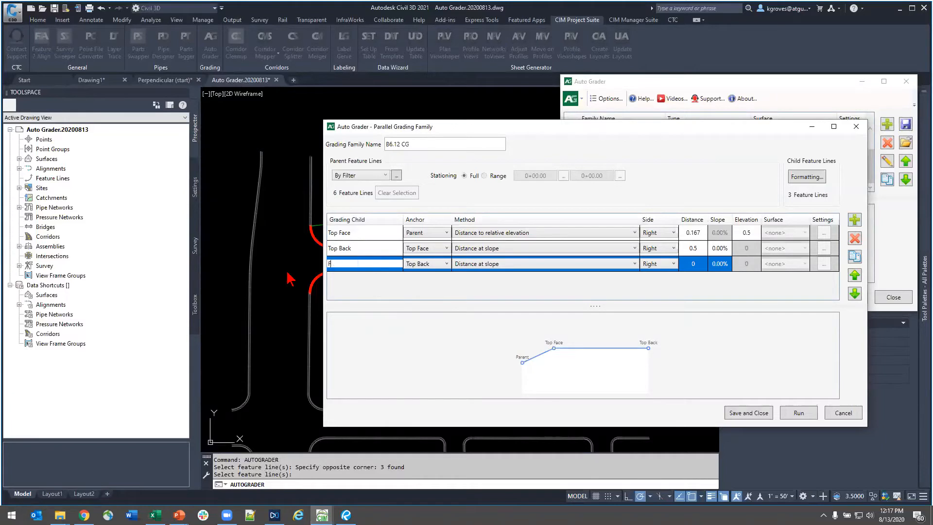
pyautogui.write('lange')
# - Anchor Flange to the Parent and give it a distance of 1 at a 6.00% slope
pyautogui.click(430, 263)
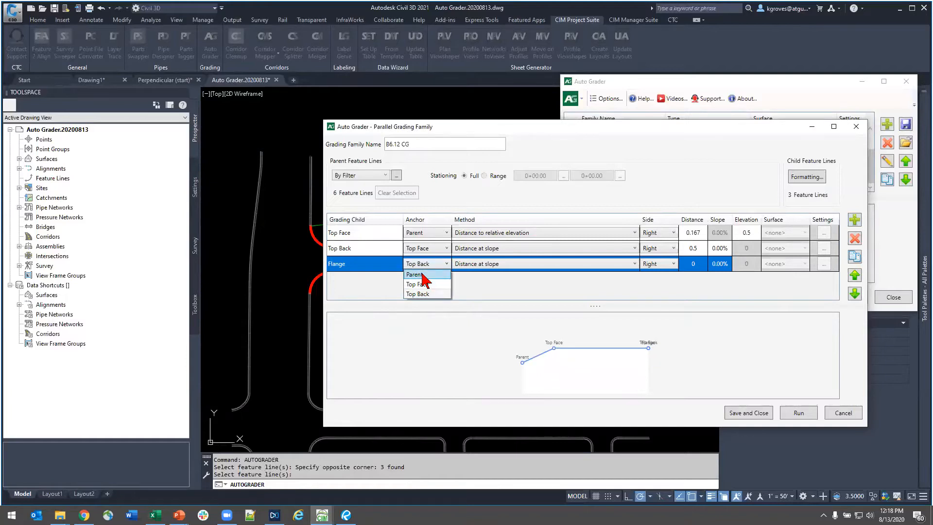
pyautogui.click(422, 275)
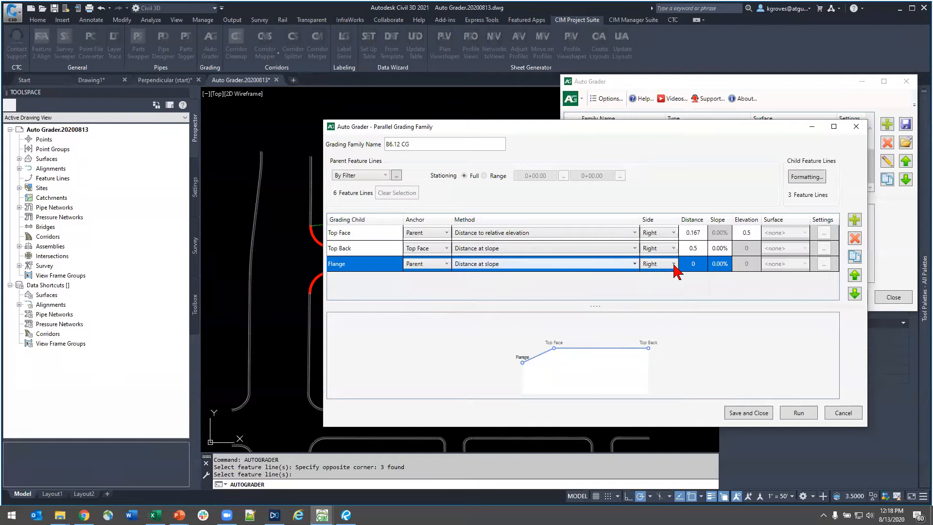
pyautogui.click(693, 264)
pyautogui.press('Tab')
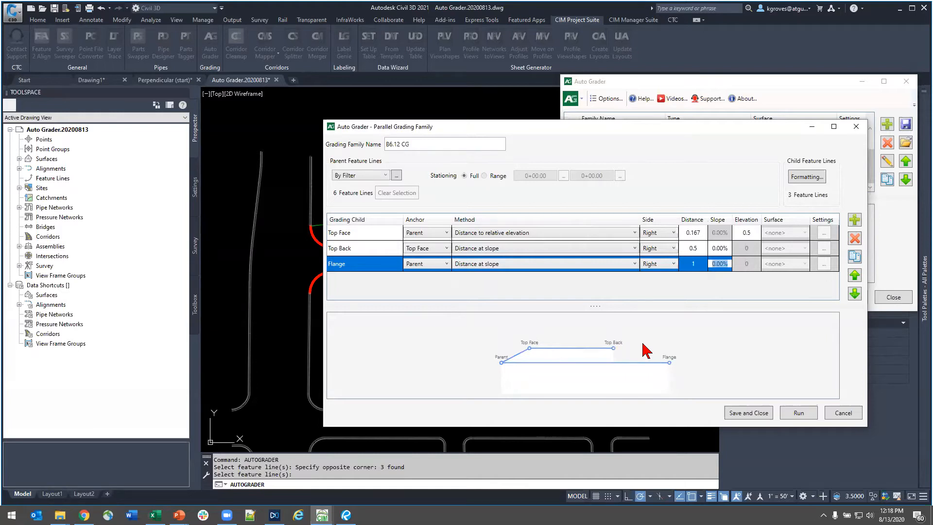
pyautogui.write('6')
pyautogui.press('Return')
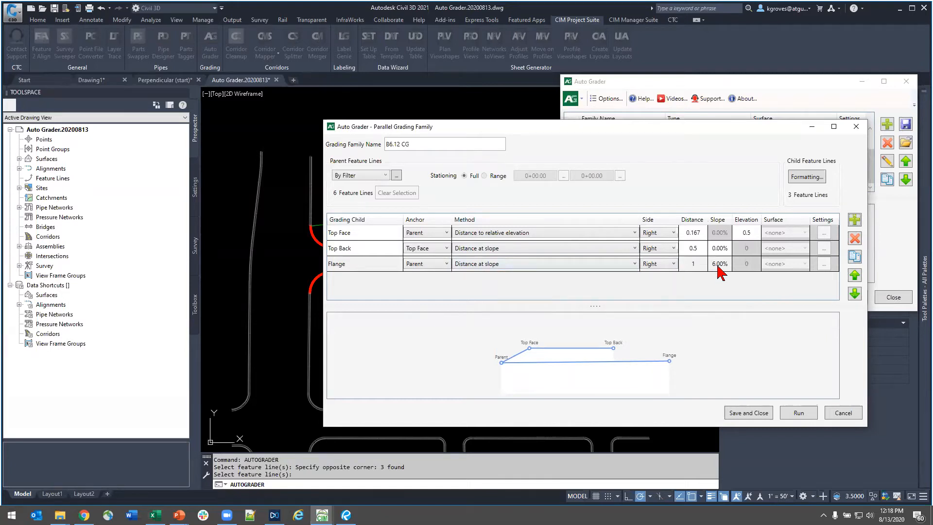
# - Set Flange's side to Left, and save and close the grading family
pyautogui.press('ctrl')
pyautogui.click(665, 263)
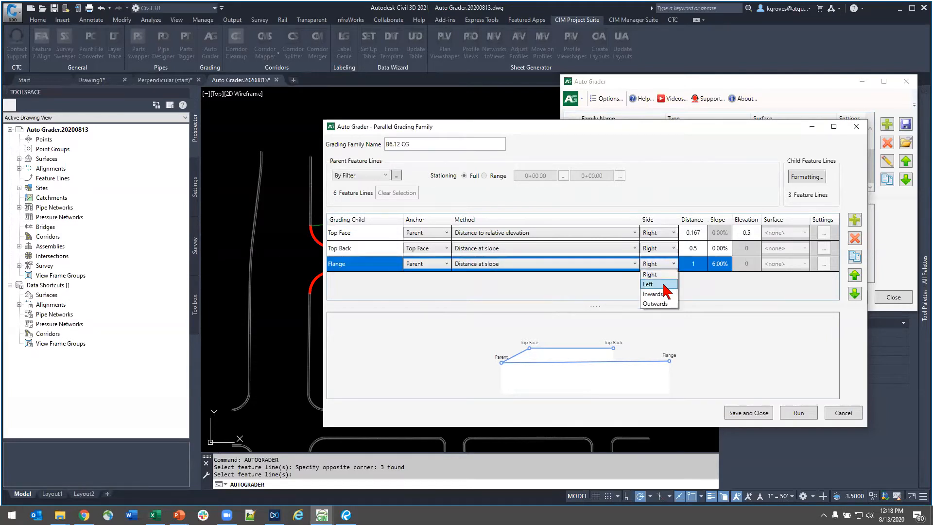
pyautogui.click(664, 285)
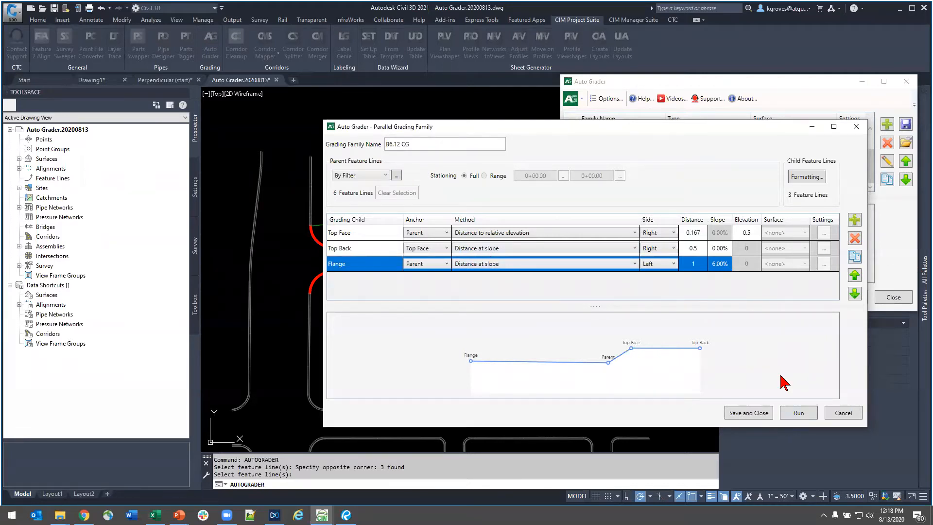
pyautogui.click(748, 413)
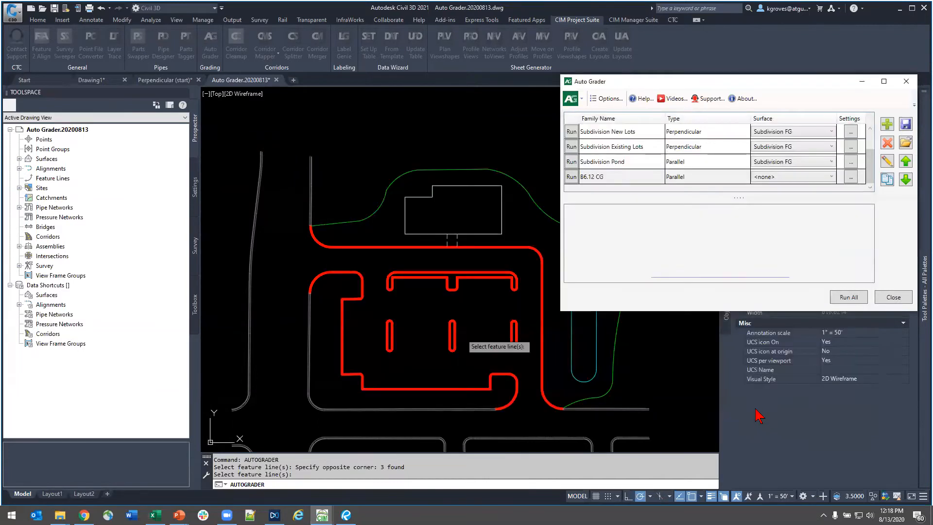
# - Run the B6.12 CG grading family on its parent feature lines and close Auto Grader
pyautogui.click(592, 178)
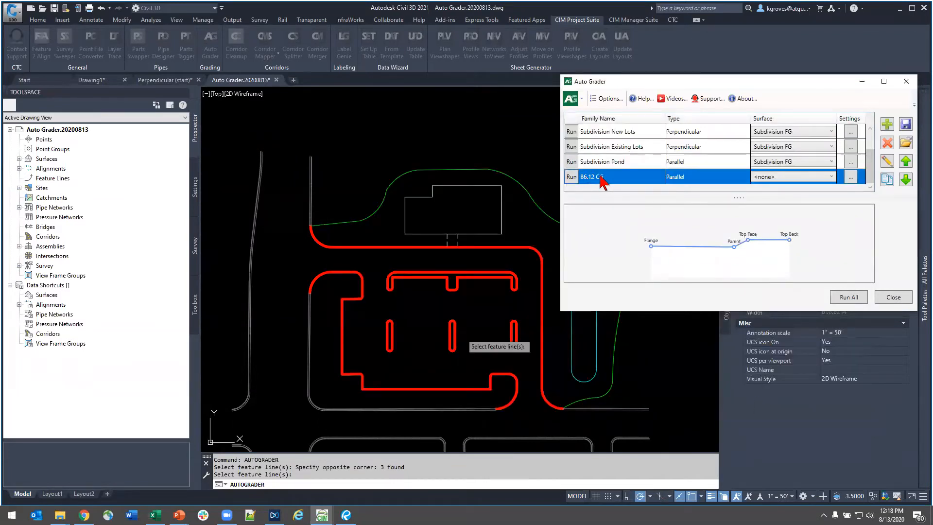
pyautogui.click(573, 178)
pyautogui.press('ctrl')
pyautogui.click(572, 178)
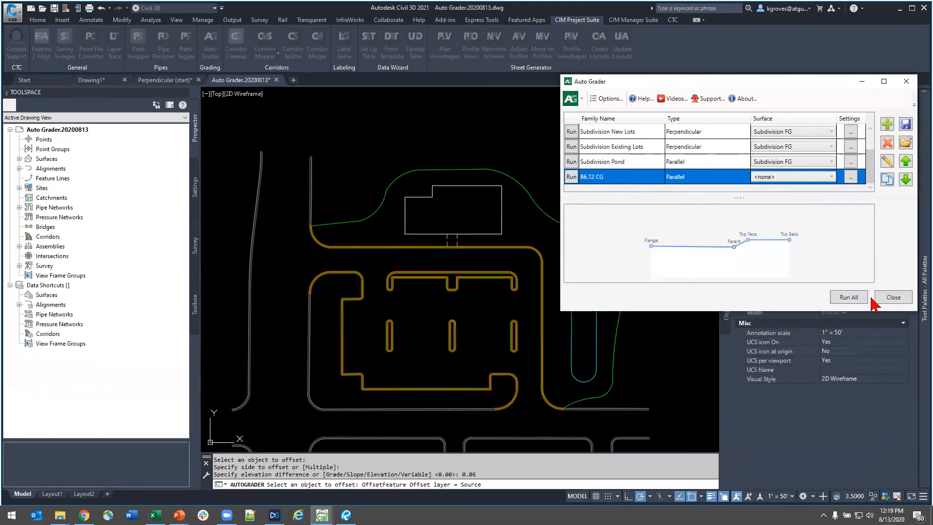
pyautogui.click(892, 297)
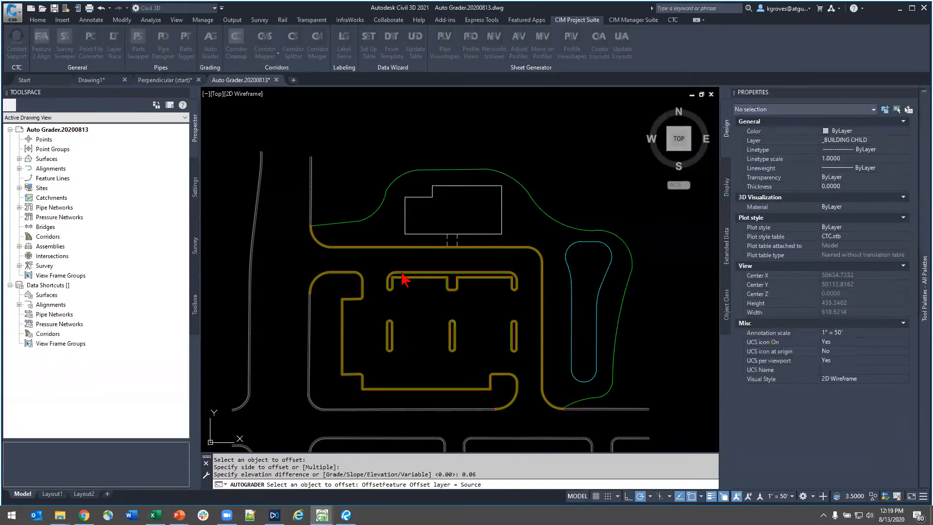
# - Examine the generated curb and gutter child feature lines up close along a parking island
pyautogui.click(402, 272)
pyautogui.scroll(12, 404, 270)
pyautogui.press('Escape')
pyautogui.scroll(6, 262, 304)
pyautogui.moveTo(262, 303); pyautogui.dragTo(644, 317, button='middle')
pyautogui.scroll(-5, 549, 335)
pyautogui.moveTo(552, 347)
pyautogui.mouseDown(button='middle')
pyautogui.moveTo(552, 362)
pyautogui.moveTo(506, 163)
pyautogui.mouseUp(button='middle')
pyautogui.moveTo(433, 428); pyautogui.dragTo(428, 145, button='middle')
pyautogui.scroll(4, 453, 258)
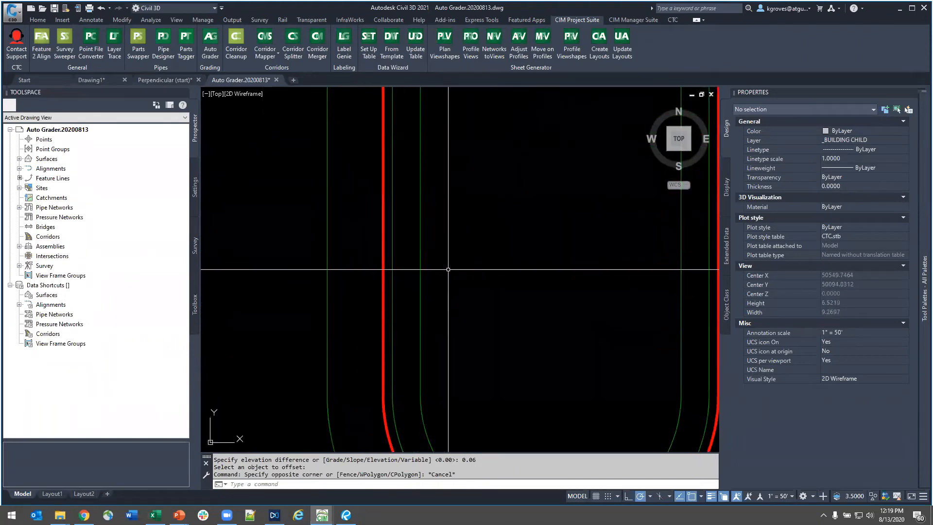
pyautogui.click(448, 269)
pyautogui.press('Escape')
pyautogui.click(365, 302)
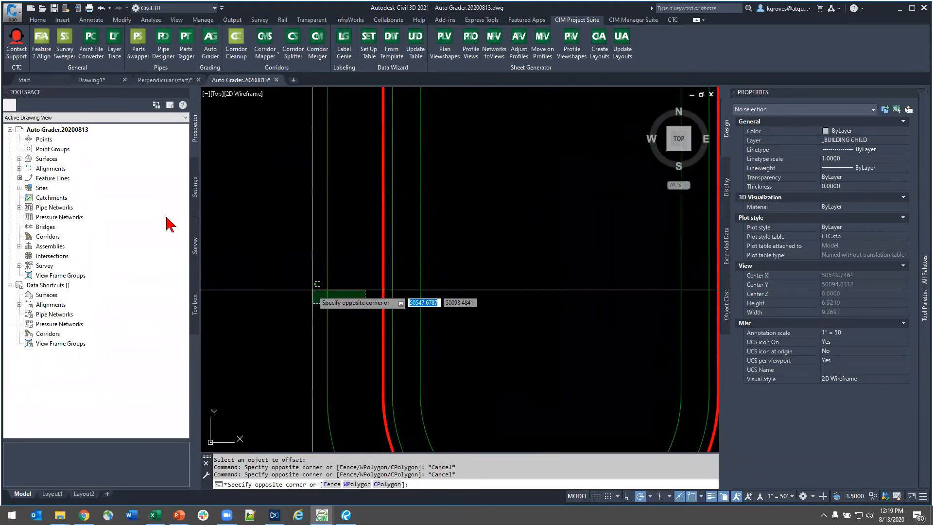
pyautogui.press('Escape')
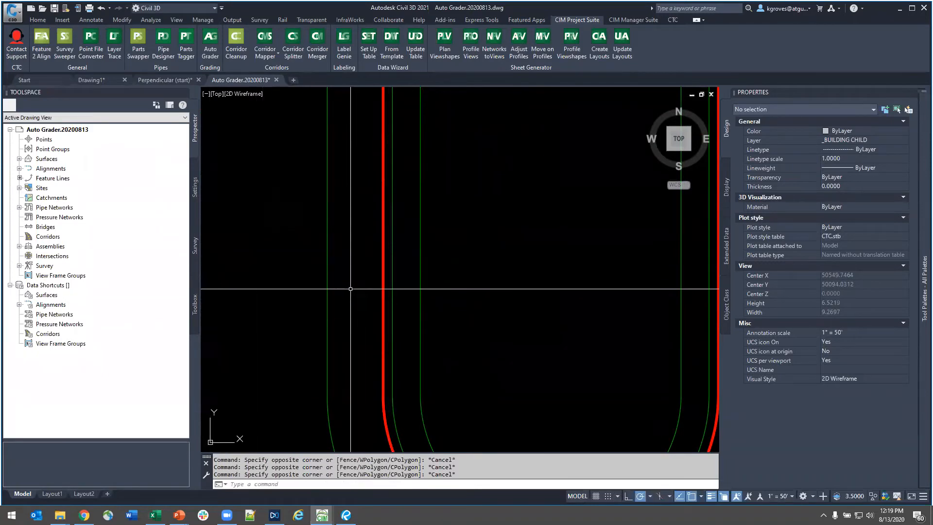
# - Reopen Auto Grader and assign the Bldg Site FG surface to the B6.12 CG grading family
pyautogui.scroll(-4, 374, 286)
pyautogui.scroll(-8, 506, 291)
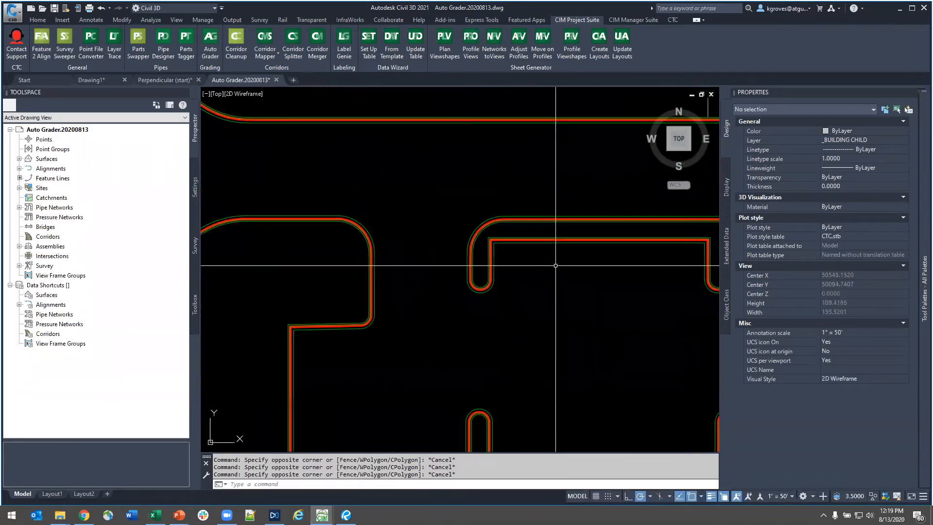
pyautogui.scroll(-6, 550, 262)
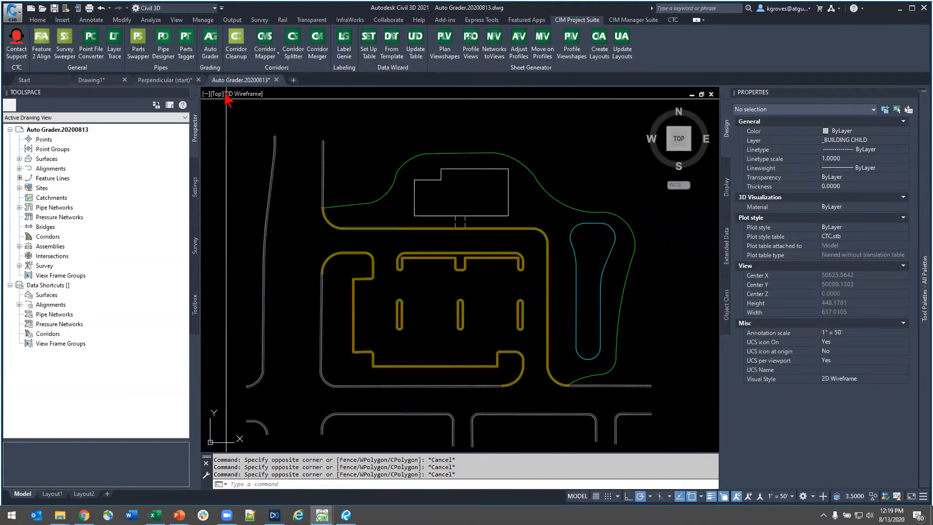
pyautogui.click(210, 48)
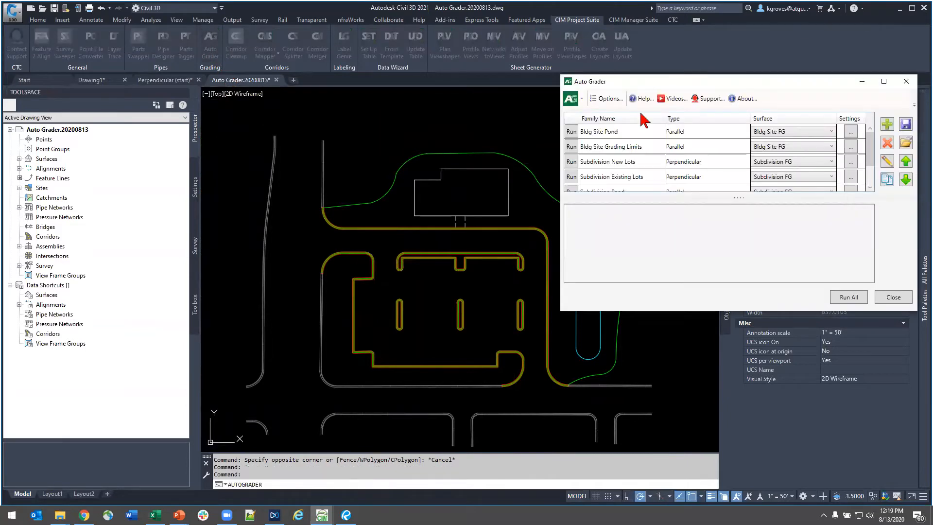
pyautogui.moveTo(661, 88); pyautogui.dragTo(596, 121)
pyautogui.scroll(-2, 558, 209)
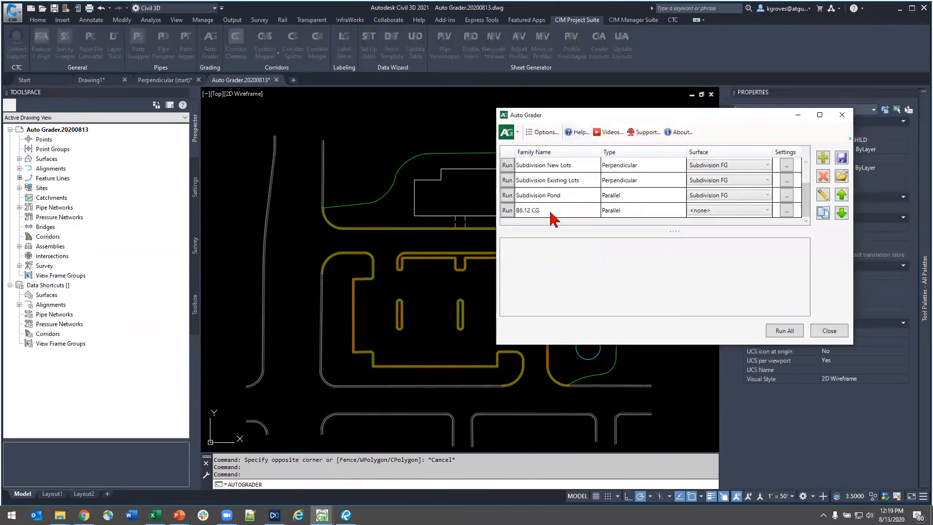
pyautogui.click(554, 211)
pyautogui.moveTo(628, 345); pyautogui.dragTo(629, 434)
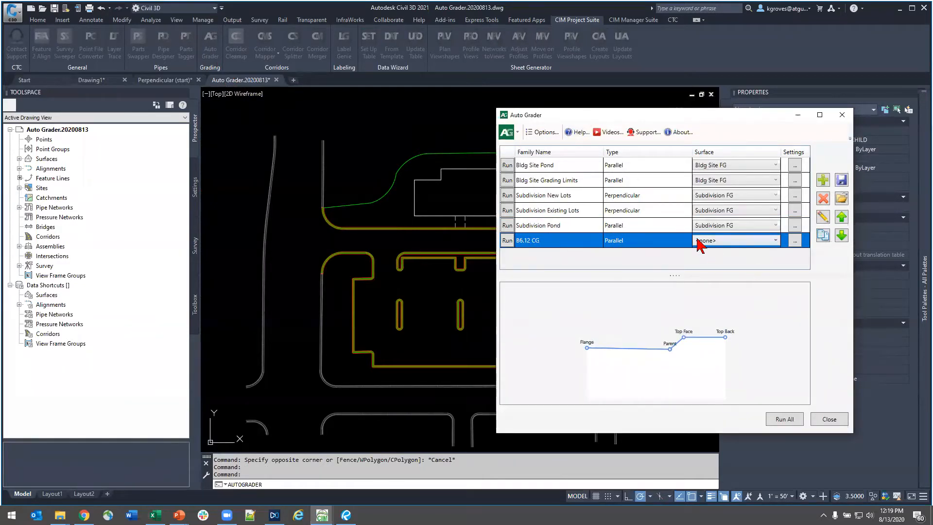
pyautogui.click(707, 241)
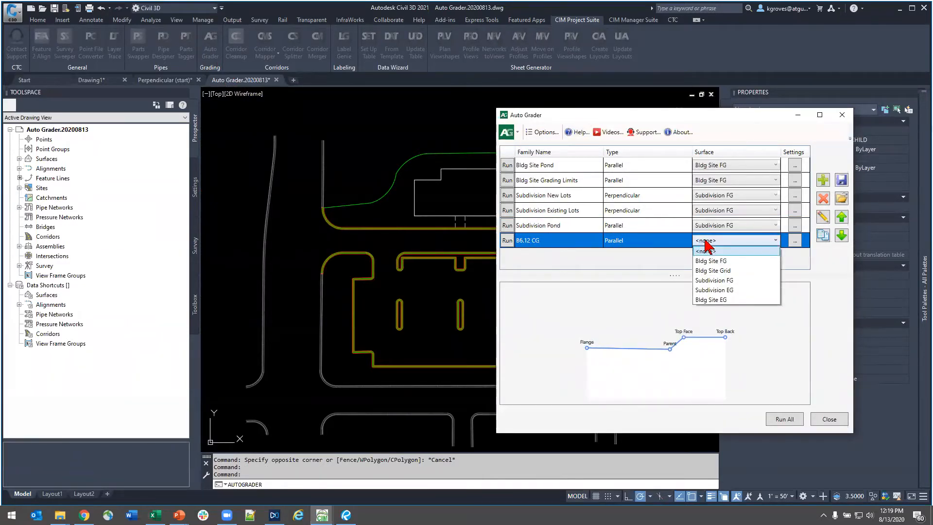
pyautogui.click(739, 261)
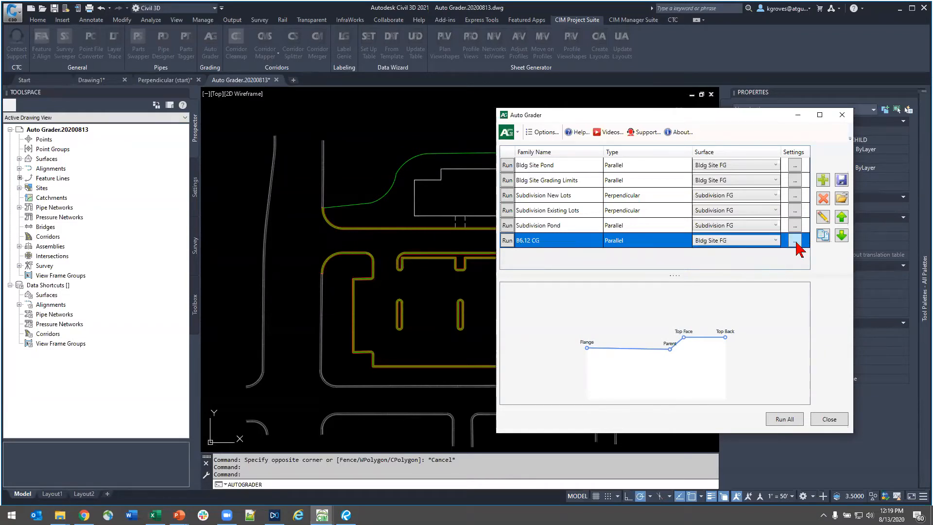
# - In the B6.12 CG breakline settings, enter the custom description "CG Primary Breaklines" and choose the Standard type
pyautogui.click(795, 241)
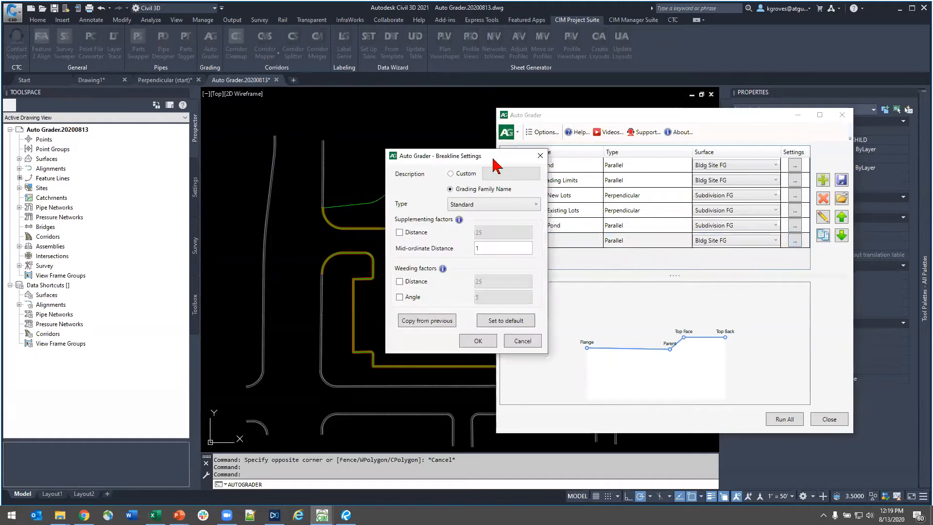
pyautogui.moveTo(497, 159); pyautogui.dragTo(765, 187)
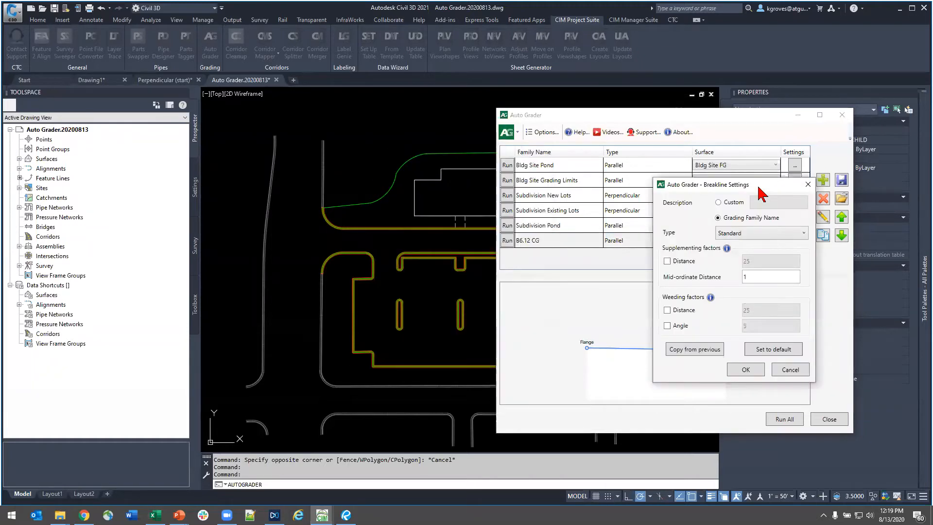
pyautogui.click(729, 202)
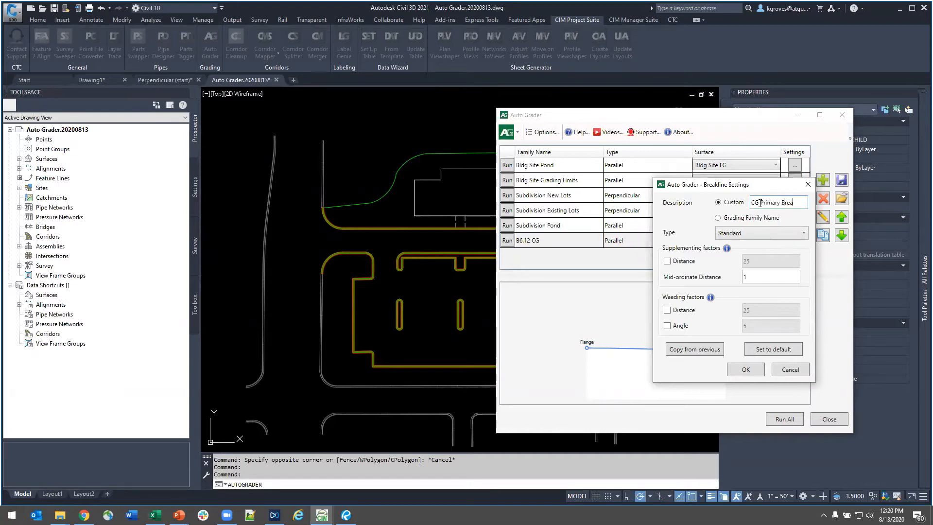
pyautogui.write('es')
pyautogui.click(751, 233)
pyautogui.click(750, 233)
pyautogui.click(751, 233)
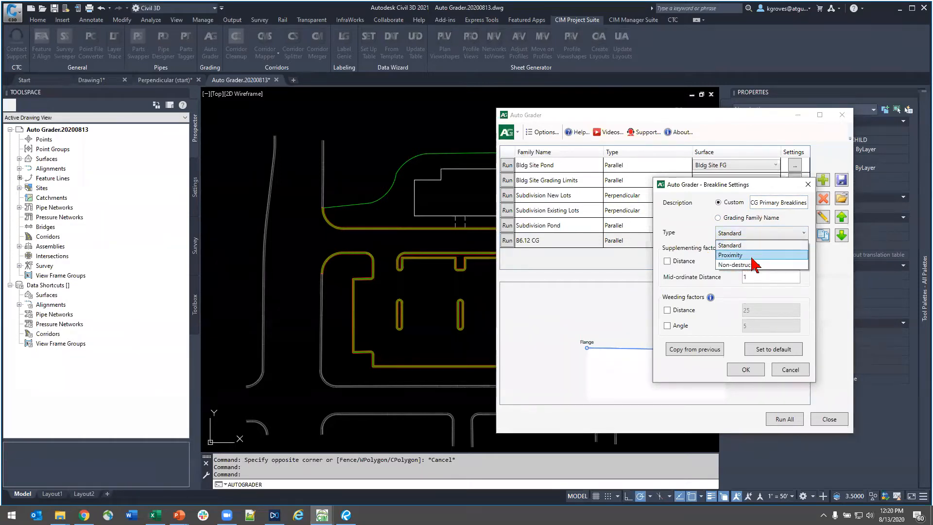
pyautogui.click(747, 244)
# - Enable the supplementing distance at 10, set the mid-ordinate distance to 0.1, and accept the breakline settings
pyautogui.click(676, 262)
pyautogui.doubleClick(791, 261)
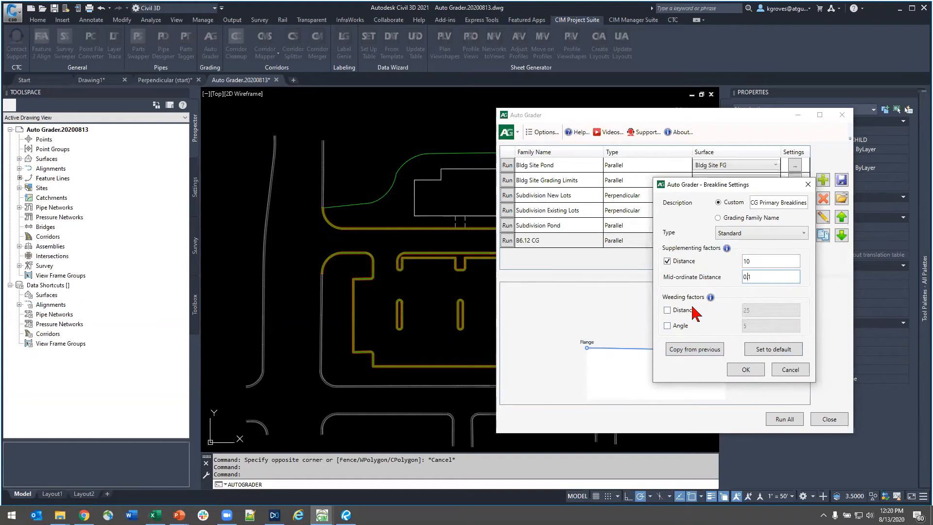
pyautogui.click(739, 371)
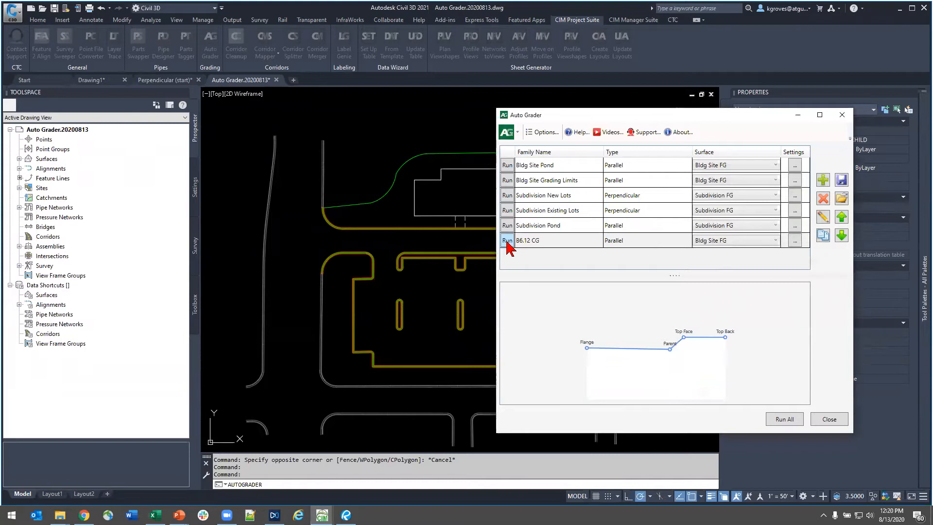
# - Close Auto Grader and select the Bldg Site FG surface to check its style
pyautogui.click(837, 423)
pyautogui.click(20, 158)
pyautogui.click(61, 178)
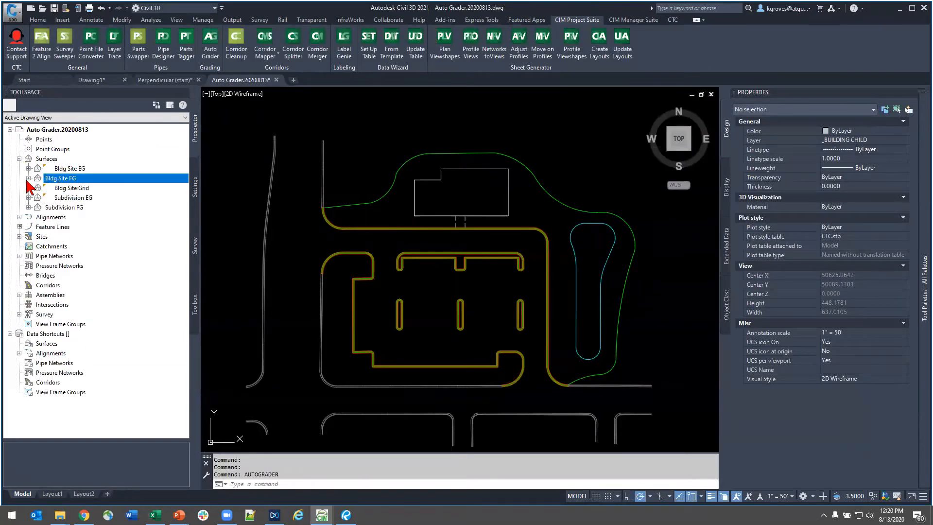
pyautogui.rightClick(56, 178)
pyautogui.click(166, 180)
pyautogui.rightClick(68, 177)
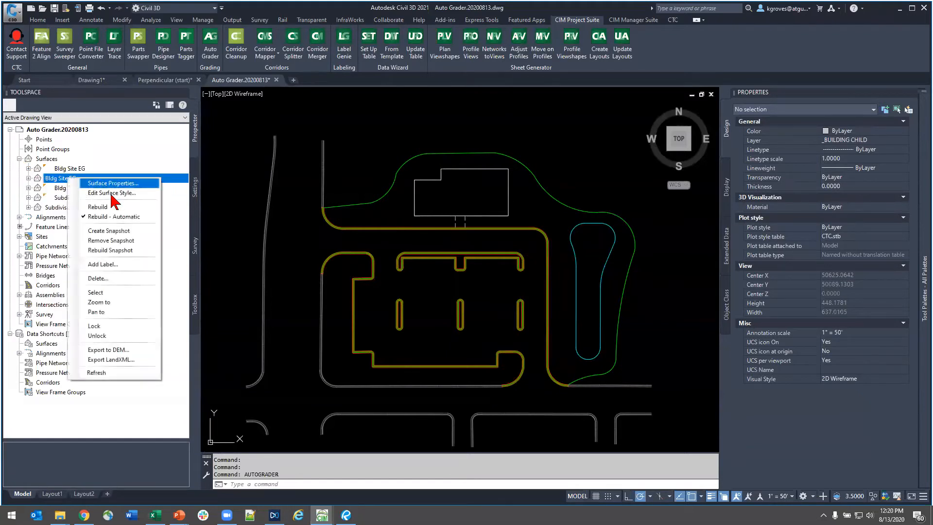
pyautogui.click(109, 293)
pyautogui.press('ctrl')
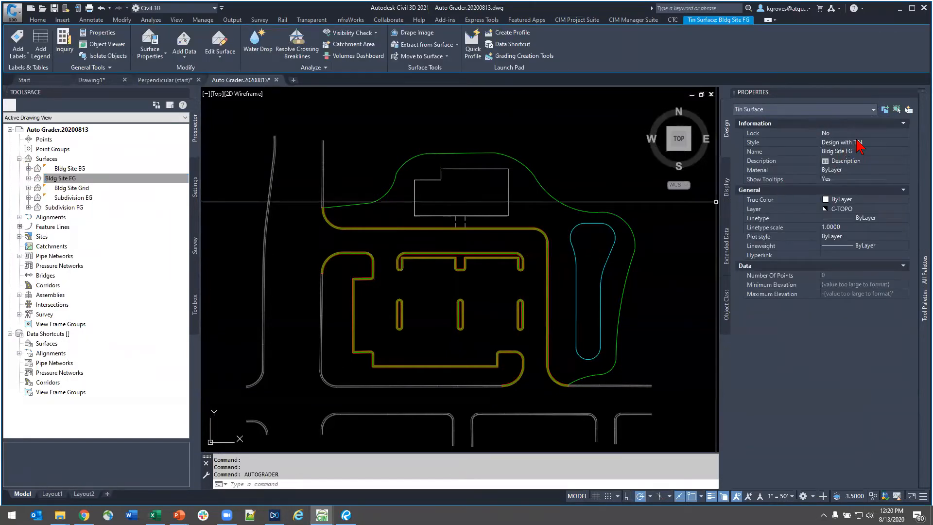
# - Expand the Bldg Site FG surface's definition to check its breaklines
pyautogui.click(52, 181)
pyautogui.click(28, 178)
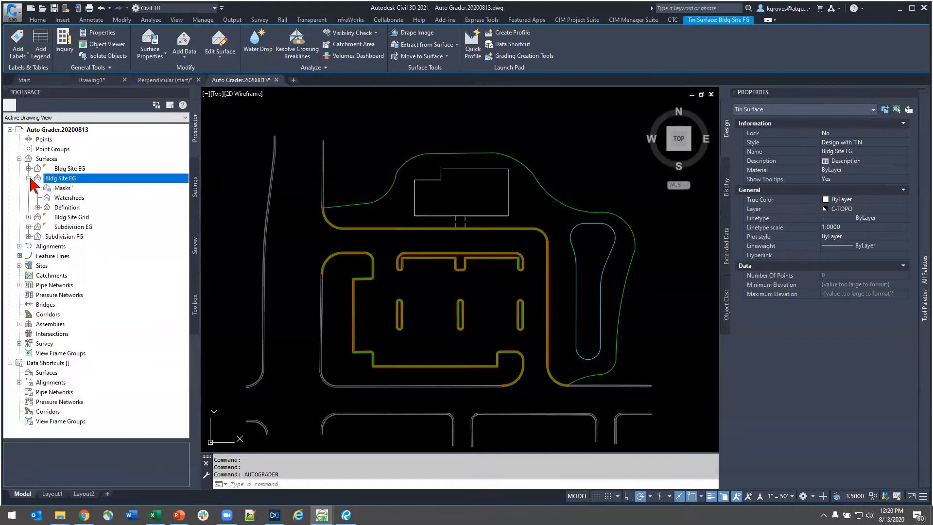
pyautogui.click(37, 207)
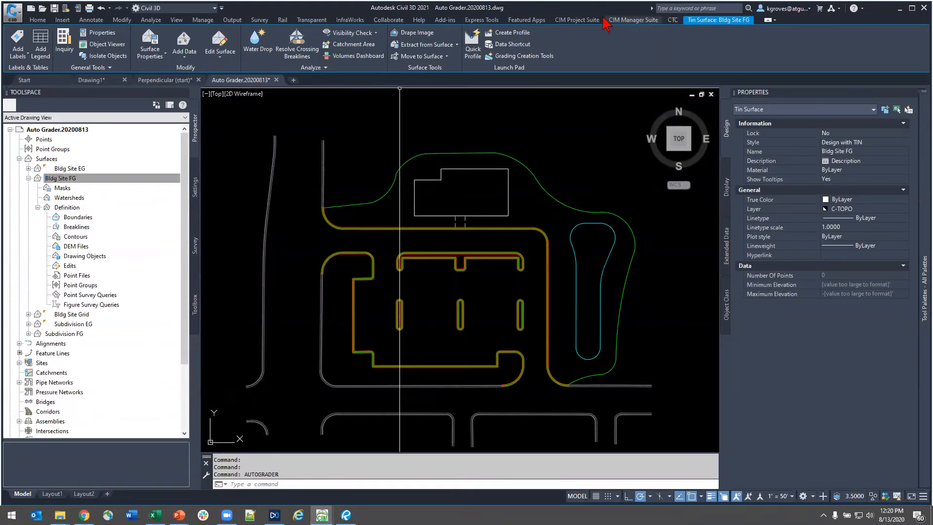
# - Run the B6.12 CG grading family from Auto Grader to add its breaklines to Bldg Site FG, and close Auto Grader
pyautogui.click(564, 20)
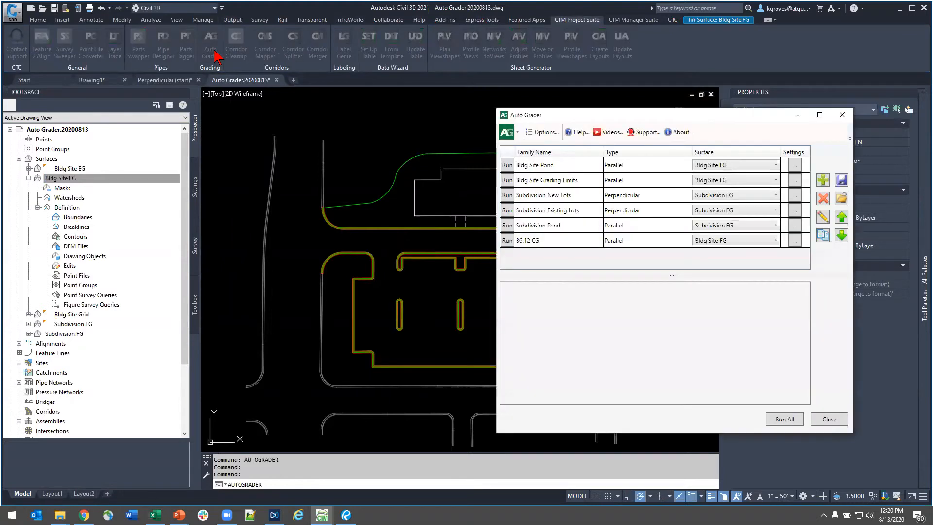
pyautogui.moveTo(594, 120); pyautogui.dragTo(704, 72)
pyautogui.click(617, 193)
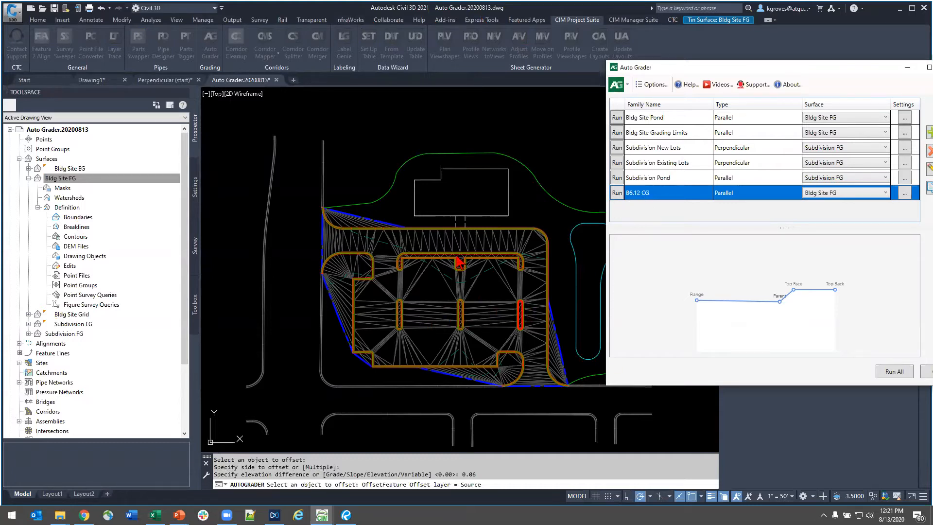
pyautogui.doubleClick(761, 68)
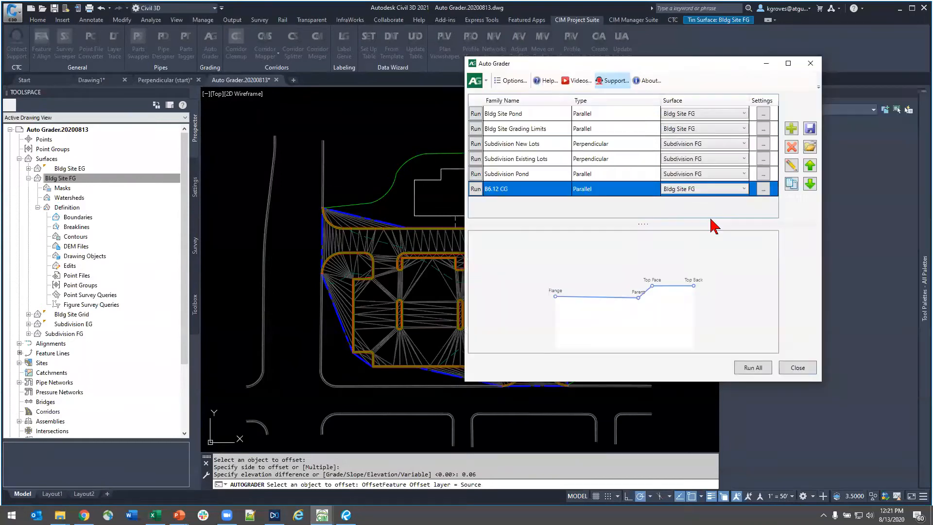
pyautogui.click(797, 367)
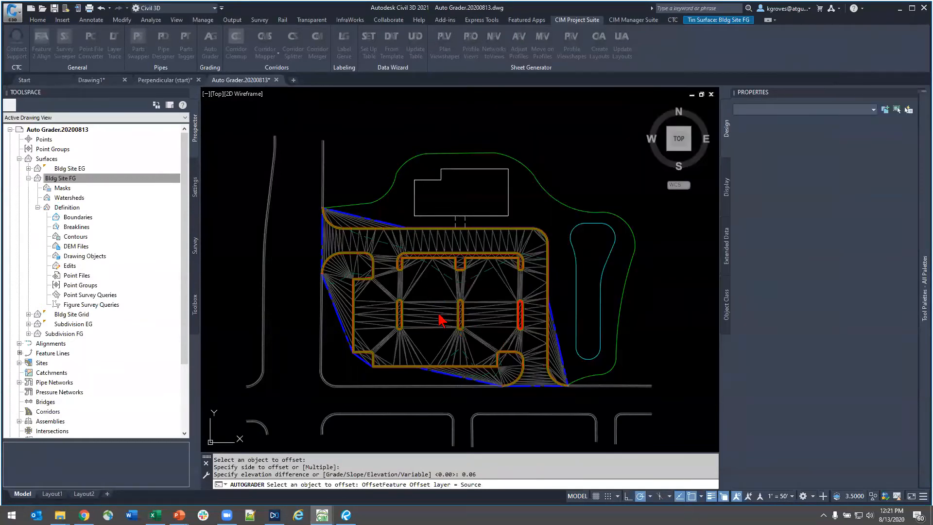
# - Open the Bldg Site FG surface in Object Viewer and show it from the southeast isometric view
pyautogui.scroll(4, 439, 299)
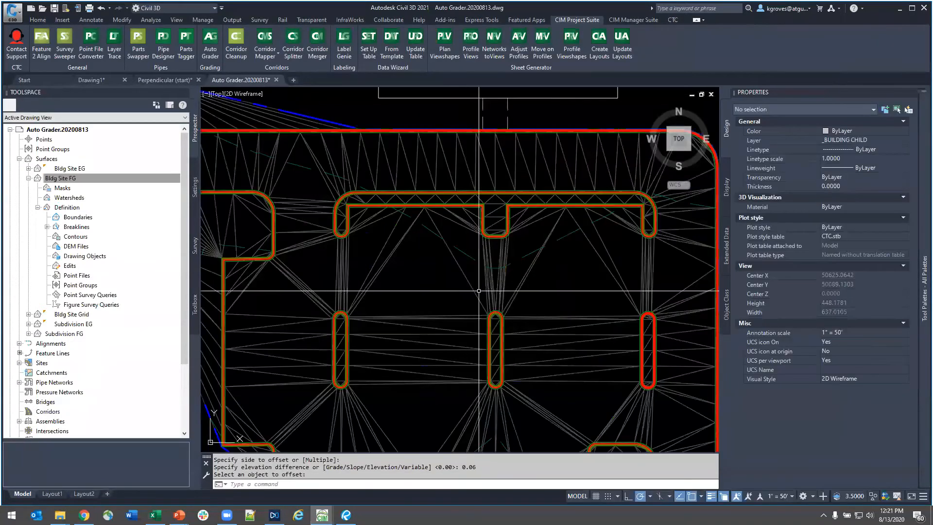
pyautogui.click(500, 284)
pyautogui.rightClick(428, 273)
pyautogui.click(454, 409)
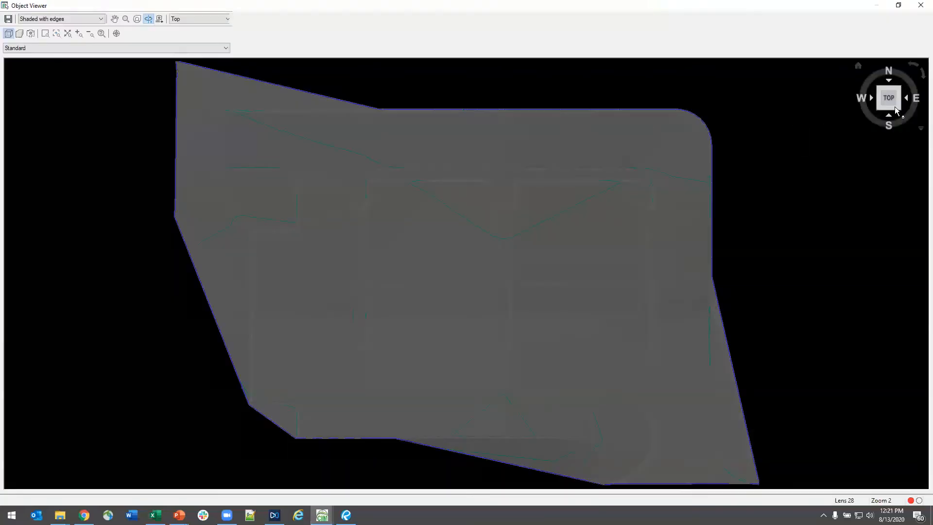
pyautogui.click(899, 109)
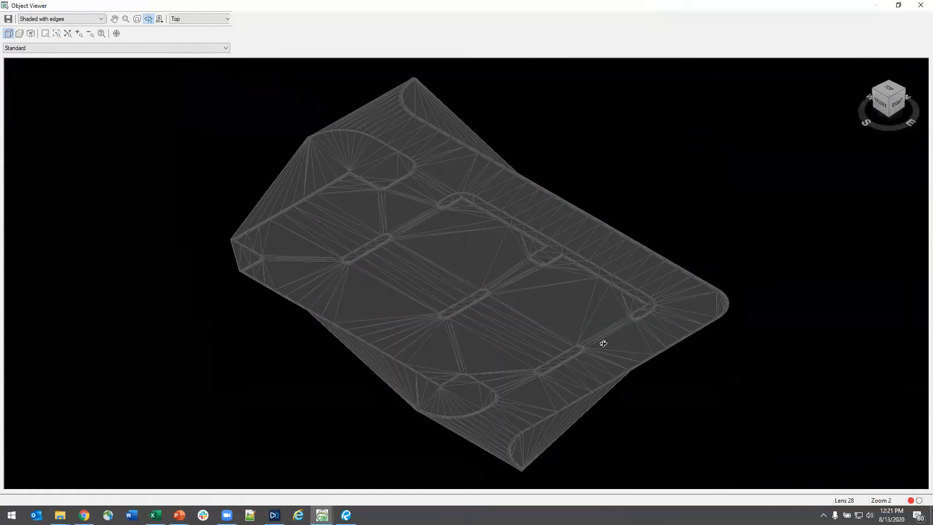
# - Examine the curb faces and curved island ends of the surface model up close in 3D, and close Object Viewer
pyautogui.scroll(5, 604, 344)
pyautogui.moveTo(604, 344); pyautogui.dragTo(440, 208, button='middle')
pyautogui.moveTo(474, 282); pyautogui.dragTo(374, 318)
pyautogui.scroll(4, 509, 232)
pyautogui.moveTo(509, 232); pyautogui.dragTo(270, 396, button='middle')
pyautogui.scroll(2, 643, 93)
pyautogui.moveTo(644, 94)
pyautogui.mouseDown(button='middle')
pyautogui.moveTo(548, 294)
pyautogui.moveTo(496, 313)
pyautogui.moveTo(437, 315)
pyautogui.mouseUp(button='middle')
pyautogui.scroll(-2, 291, 381)
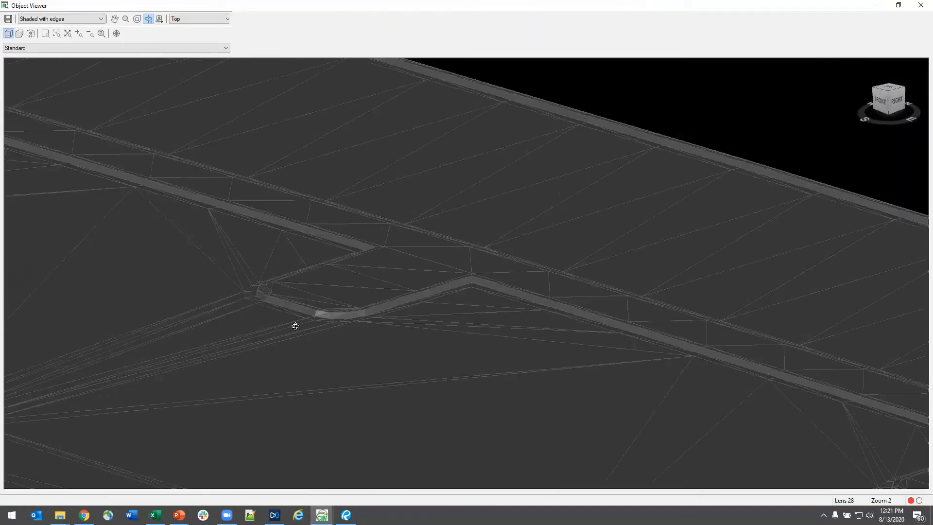
pyautogui.scroll(3, 349, 331)
pyautogui.moveTo(300, 370); pyautogui.dragTo(810, 328, button='middle')
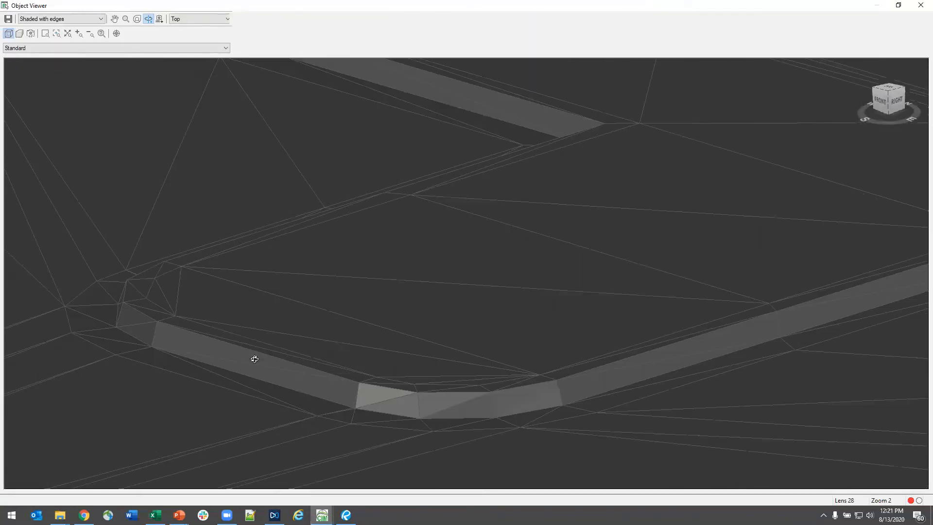
pyautogui.moveTo(255, 359); pyautogui.dragTo(777, 384, button='middle')
pyautogui.scroll(-1, 425, 384)
pyautogui.scroll(-1, 340, 376)
pyautogui.moveTo(277, 369); pyautogui.dragTo(719, 301, button='middle')
pyautogui.scroll(4, 665, 444)
pyautogui.moveTo(662, 439); pyautogui.dragTo(714, 466, button='middle')
pyautogui.scroll(-2, 715, 465)
pyautogui.moveTo(630, 461); pyautogui.dragTo(556, 380, button='middle')
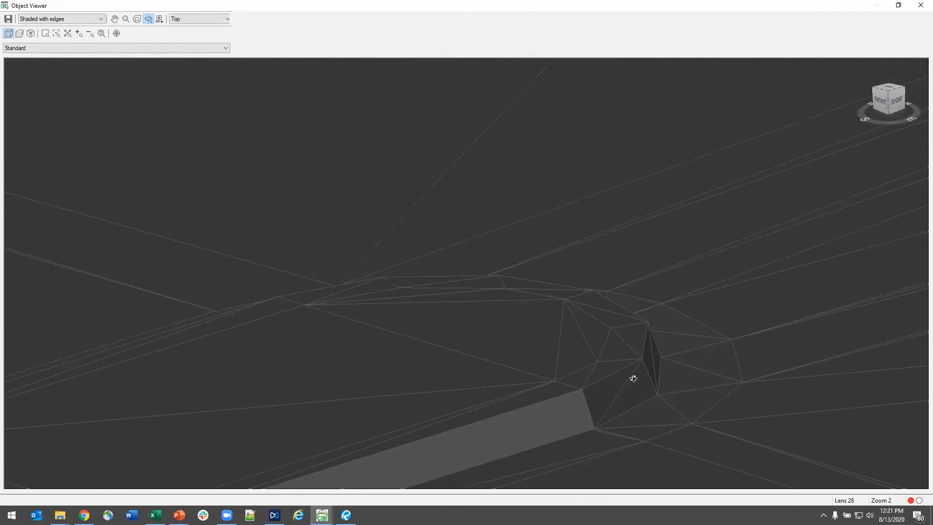
pyautogui.scroll(-5, 280, 269)
pyautogui.moveTo(279, 268); pyautogui.dragTo(655, 434, button='middle')
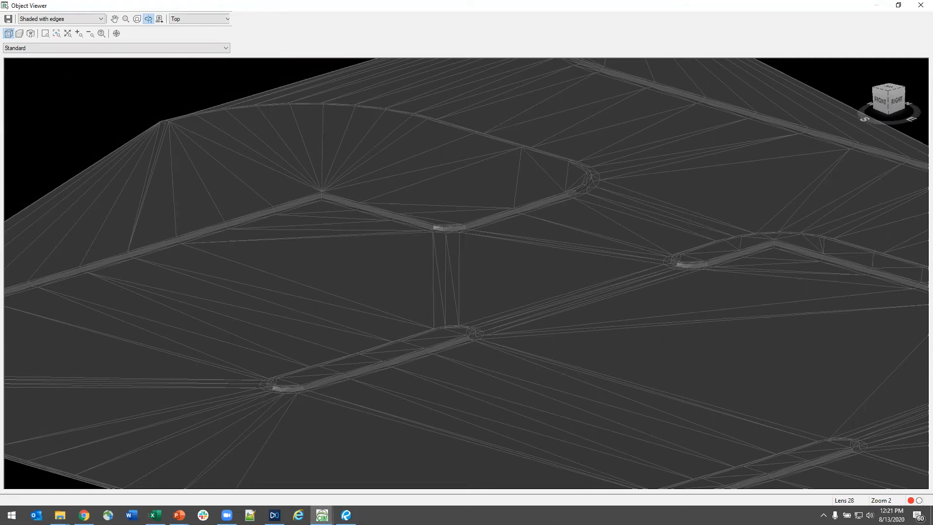
pyautogui.press('Escape')
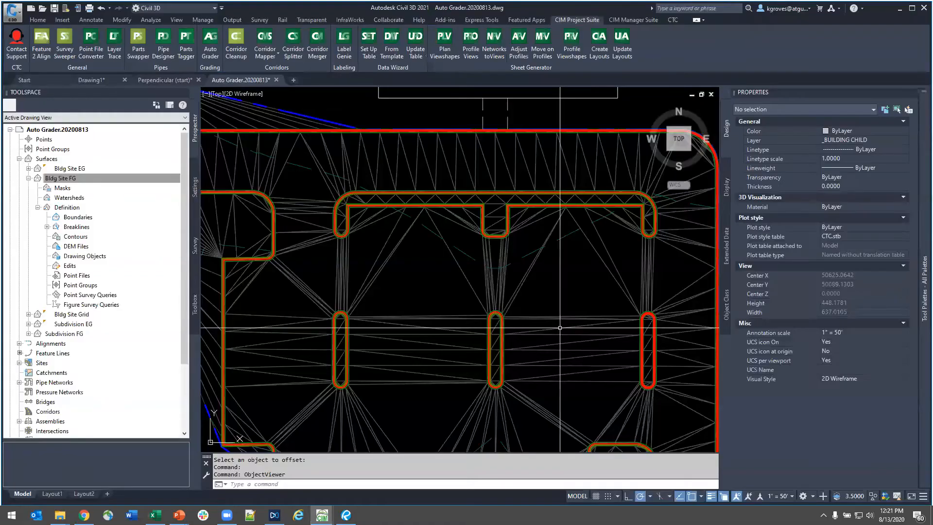
pyautogui.scroll(-3, 585, 321)
pyautogui.moveTo(604, 350); pyautogui.dragTo(518, 335, button='middle')
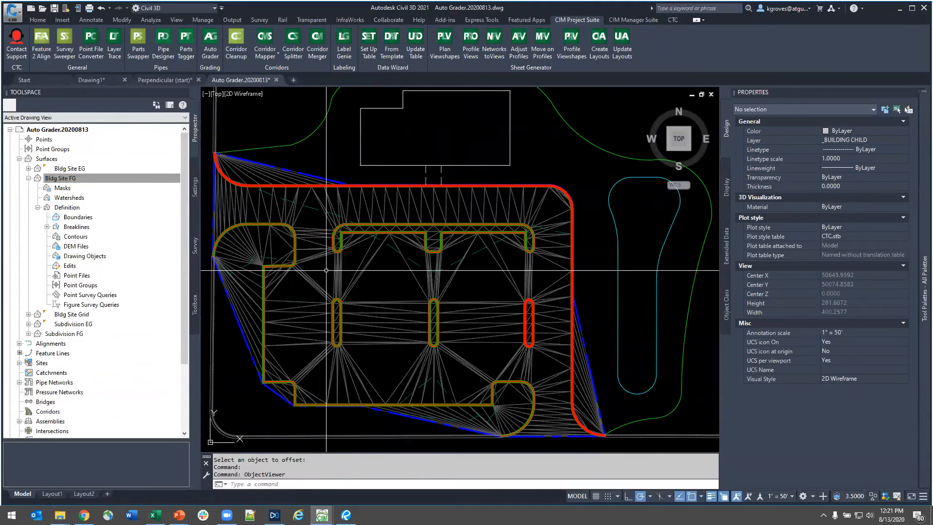
pyautogui.scroll(2, 398, 313)
pyautogui.scroll(2, 472, 318)
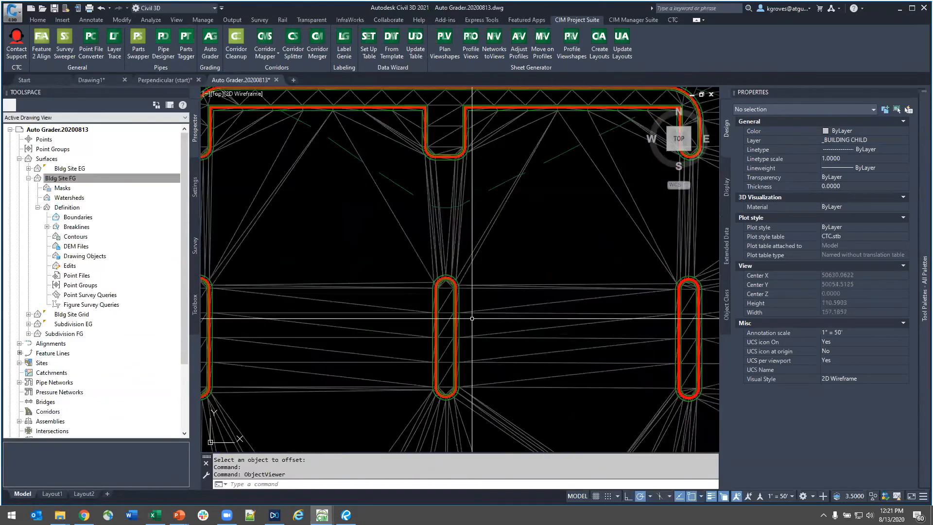
pyautogui.scroll(-4, 472, 319)
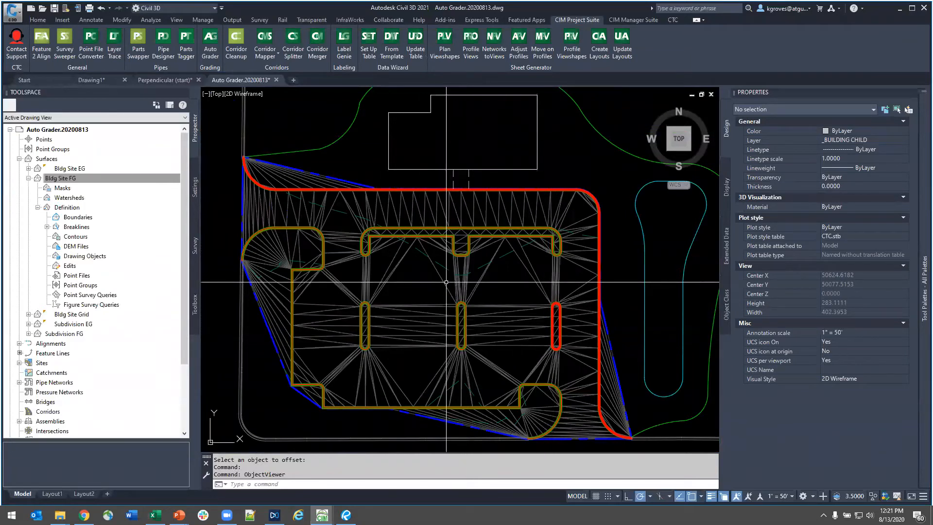
pyautogui.click(659, 313)
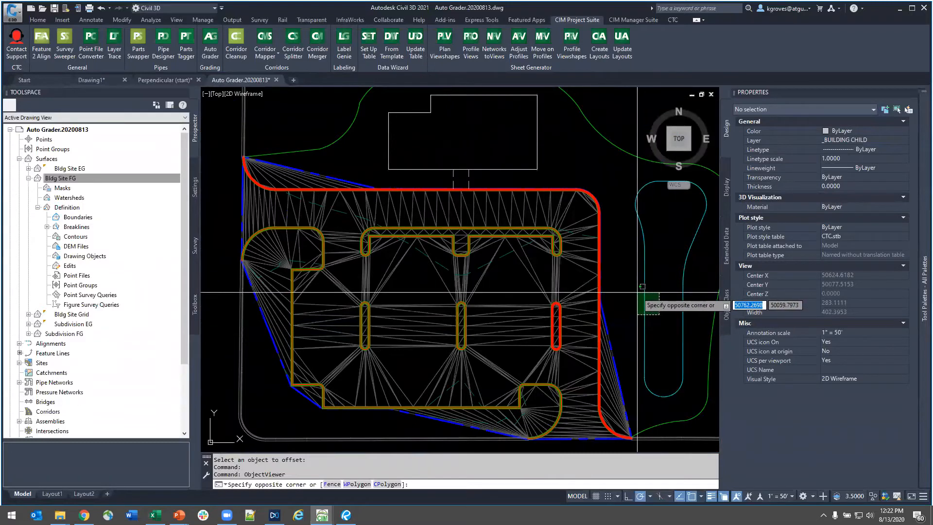
pyautogui.click(554, 323)
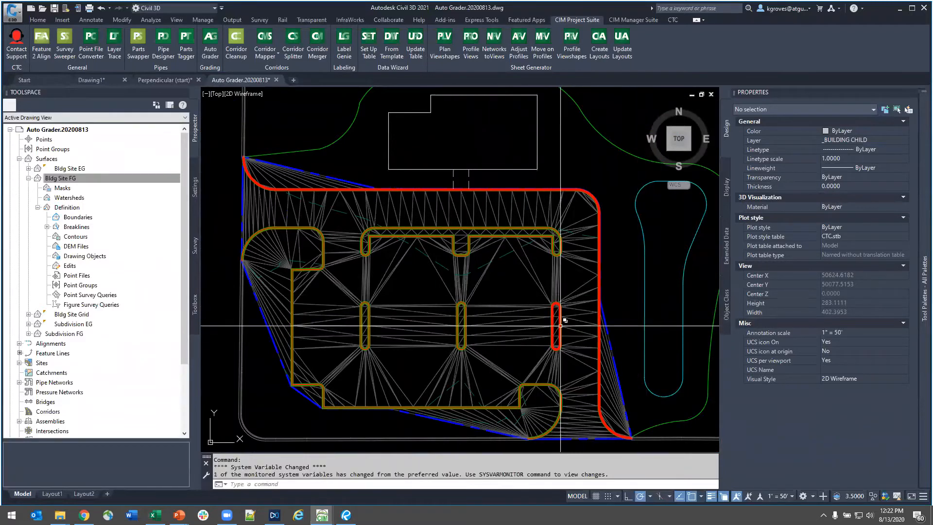
# - Check the minimum and maximum grade of the easternmost parking island's curb feature line, and clear the selection
pyautogui.scroll(6, 554, 323)
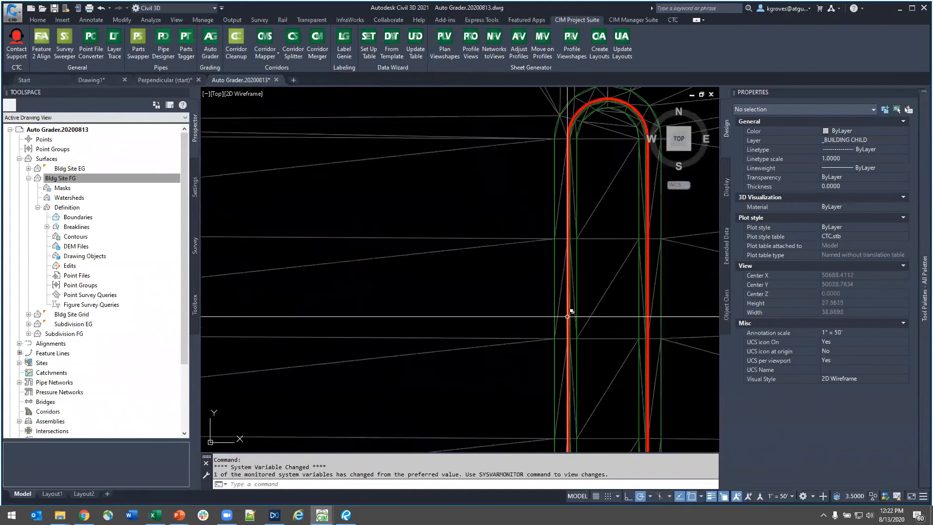
pyautogui.click(567, 317)
pyautogui.click(627, 352)
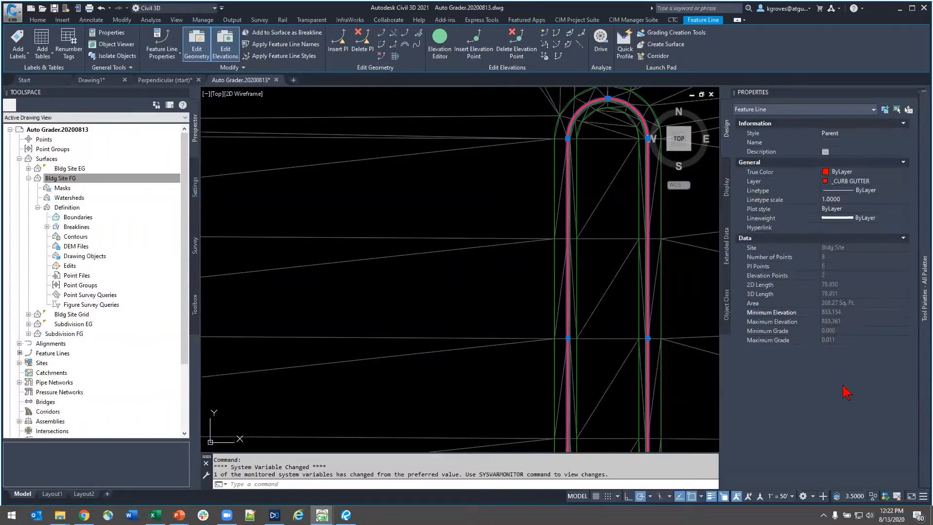
pyautogui.press('super')
pyautogui.write('zoomit')
pyautogui.press('Return')
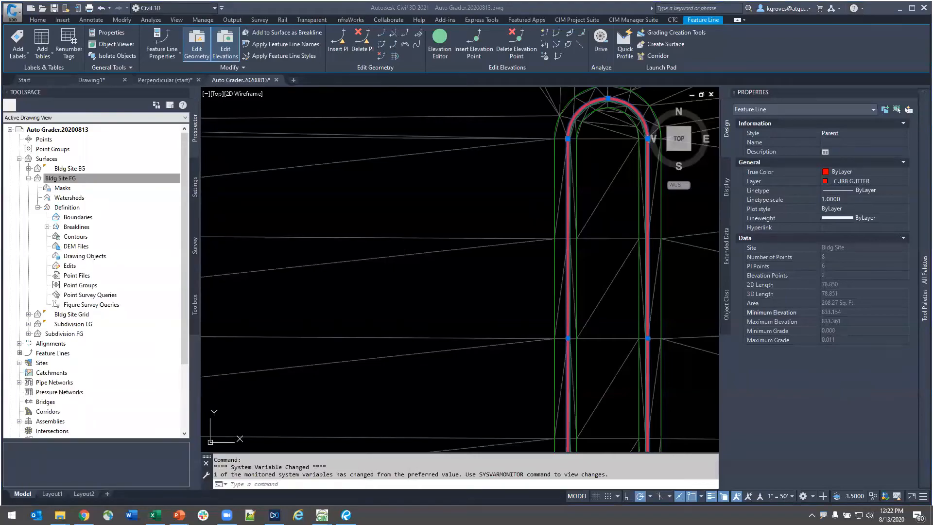
pyautogui.hotkey('ctrl', '1')
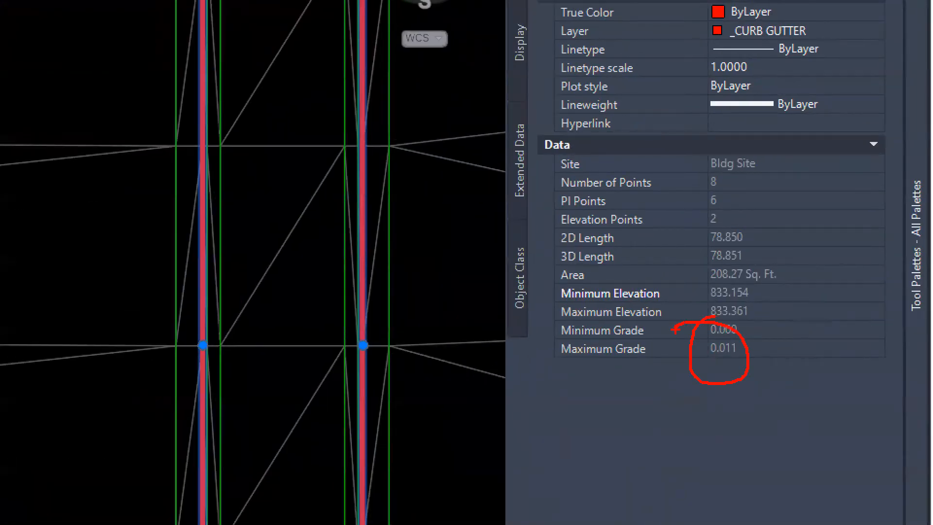
pyautogui.press('Escape')
pyautogui.scroll(-5, 568, 342)
pyautogui.scroll(-3, 497, 354)
pyautogui.press('Escape')
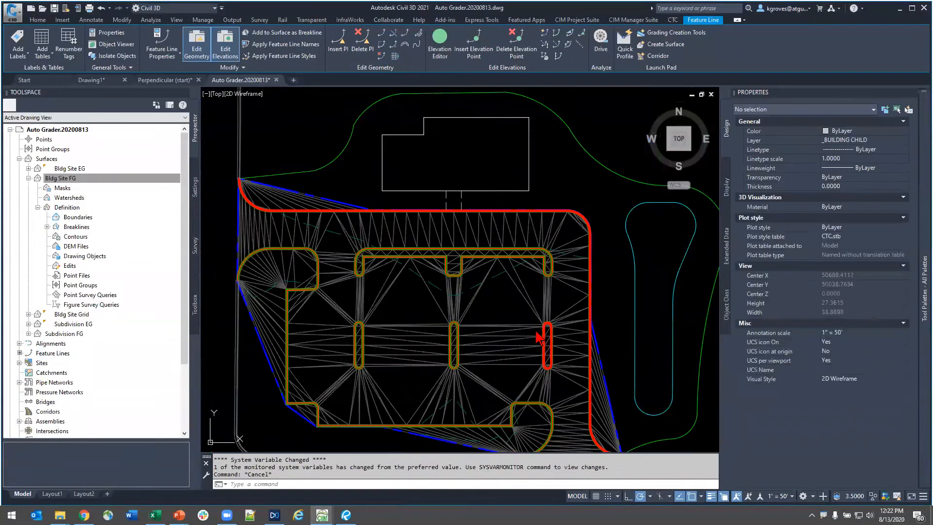
# - Select the Bldg Site FG TIN surface among the overlapping objects and set its style to _No Display
pyautogui.click(490, 328)
pyautogui.click(511, 293)
pyautogui.click(505, 296)
pyautogui.click(503, 295)
pyautogui.click(466, 299)
pyautogui.press('Escape')
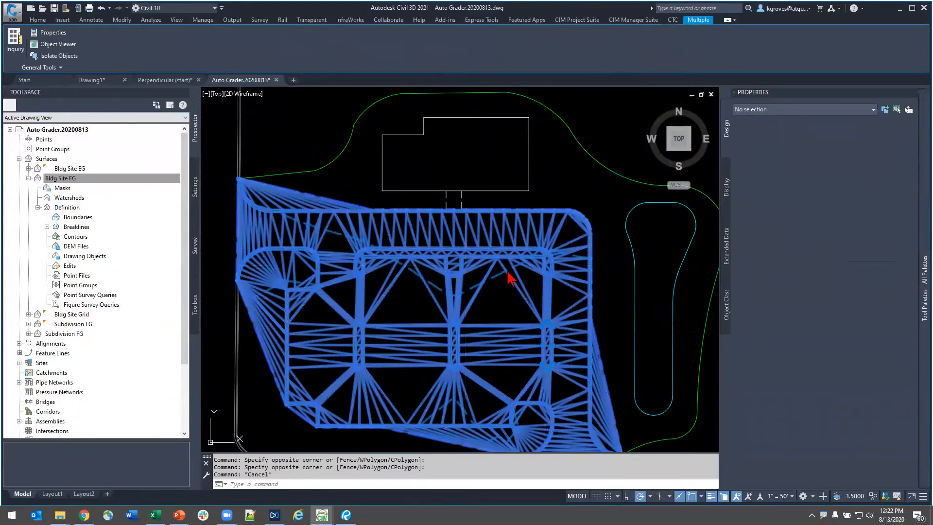
pyautogui.click(501, 289)
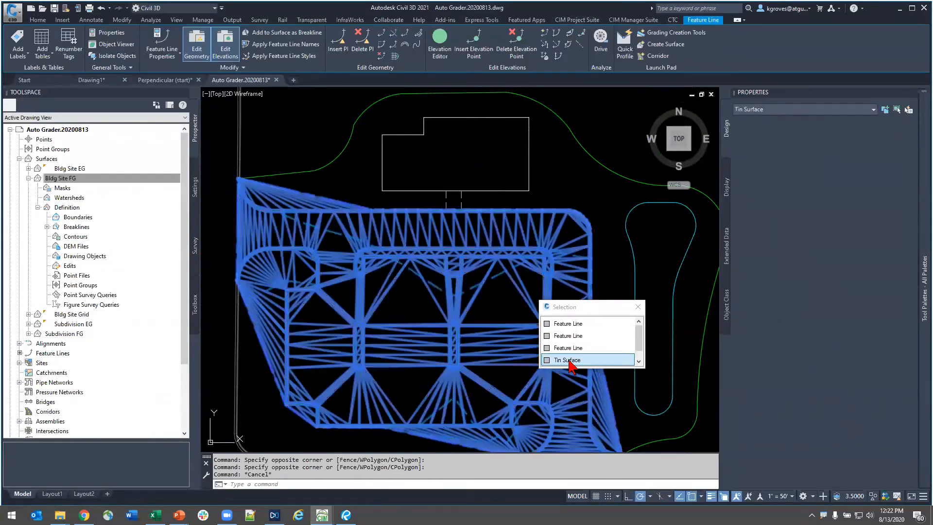
pyautogui.click(567, 360)
pyautogui.click(837, 142)
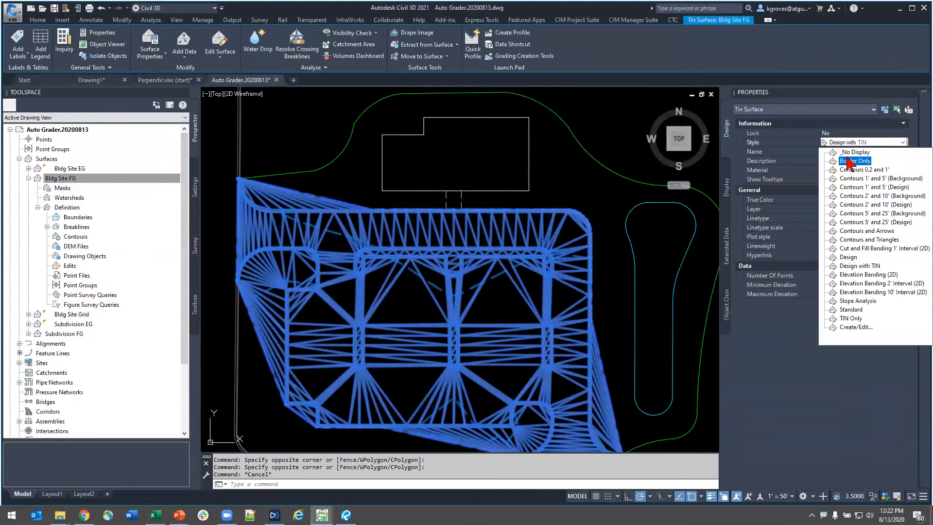
pyautogui.click(840, 163)
pyautogui.press('Escape')
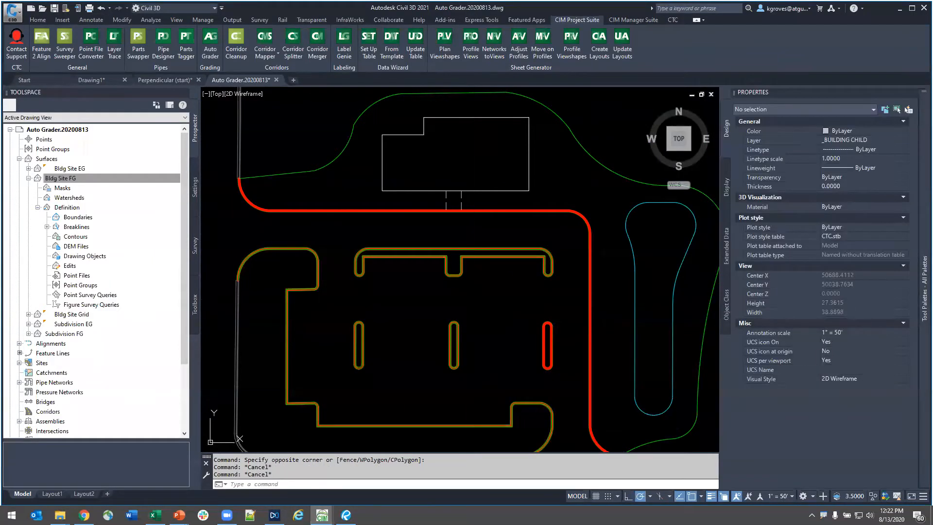
# - Thaw the _SETUP GRID layer to bring the grading grid back around the parking lot
pyautogui.write('LA')
pyautogui.press('Return')
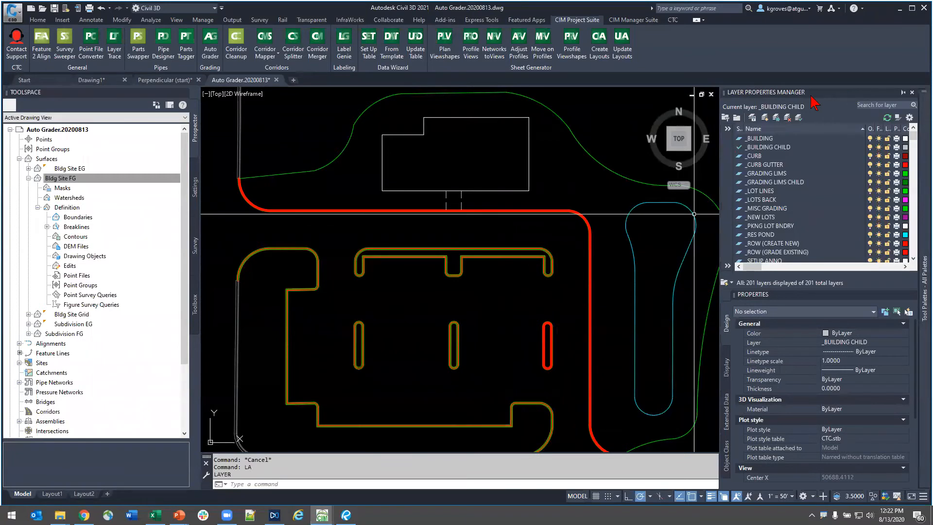
pyautogui.moveTo(780, 95); pyautogui.dragTo(758, 145)
pyautogui.moveTo(521, 298); pyautogui.dragTo(370, 296)
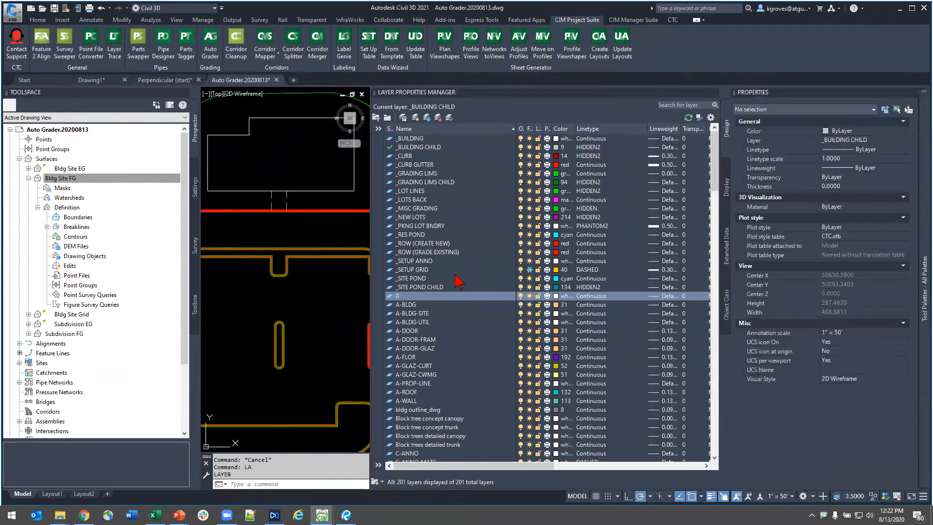
pyautogui.click(460, 270)
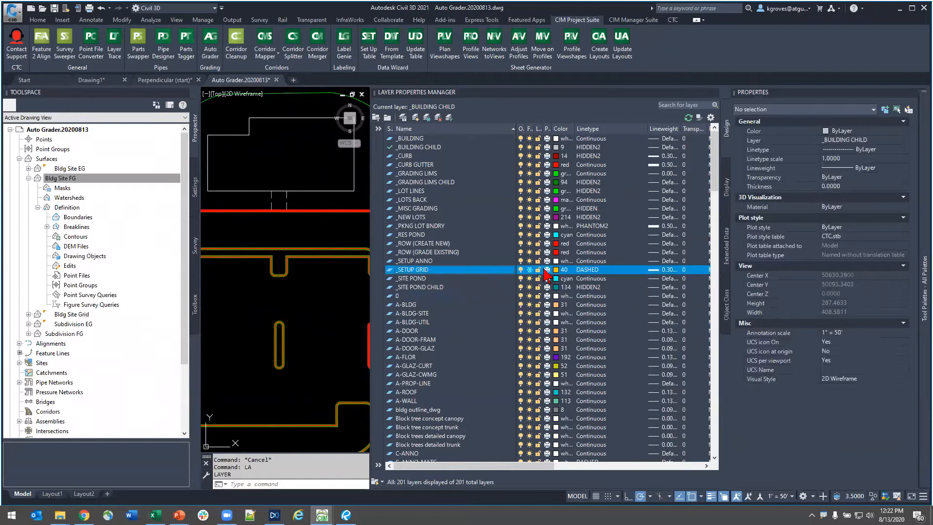
pyautogui.click(529, 270)
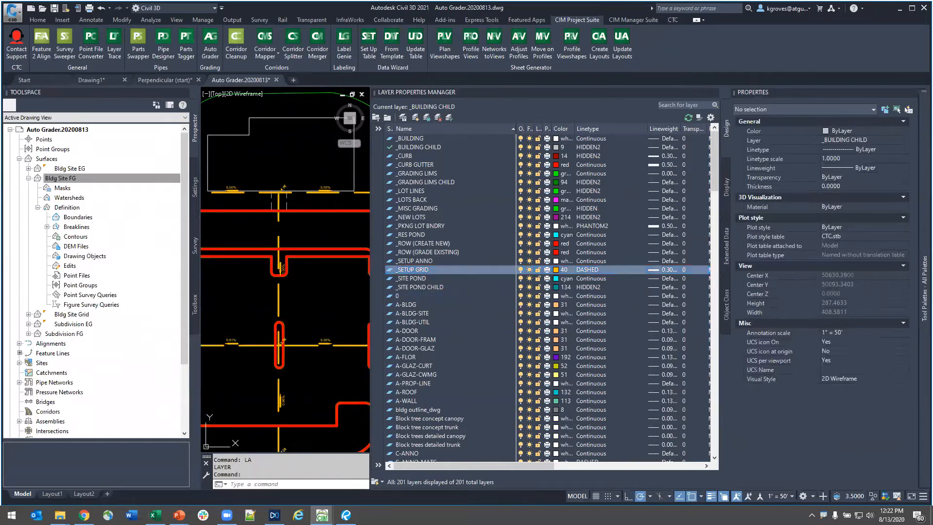
pyautogui.scroll(-2, 321, 324)
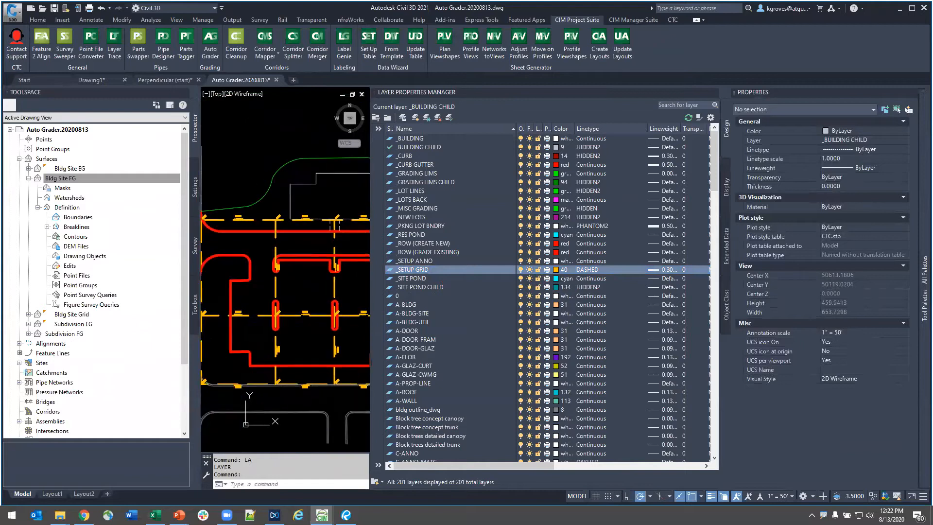
pyautogui.click(705, 93)
pyautogui.moveTo(516, 308); pyautogui.dragTo(414, 305, button='middle')
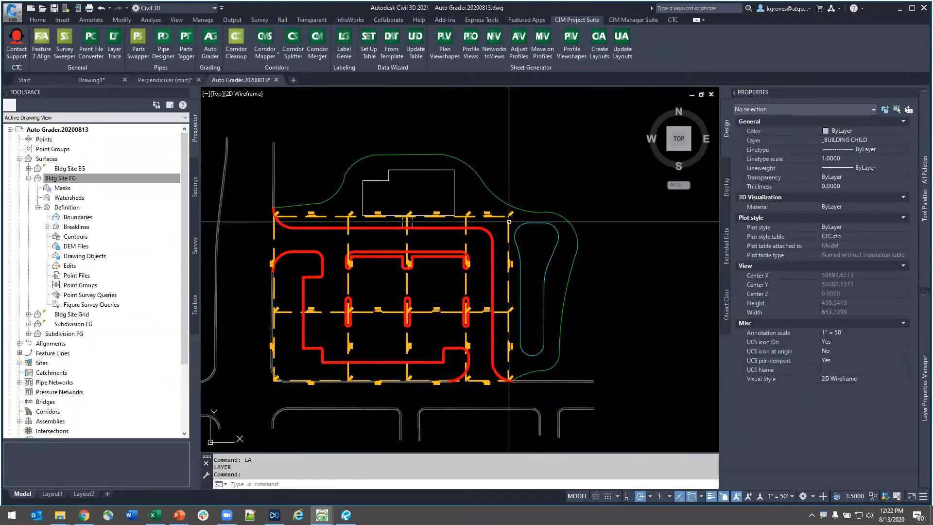
pyautogui.scroll(4, 388, 324)
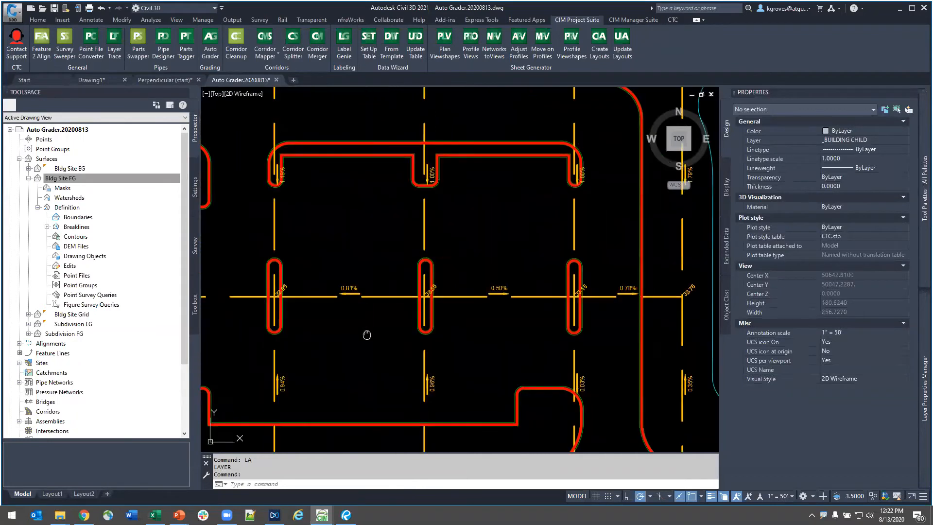
pyautogui.scroll(-2, 514, 319)
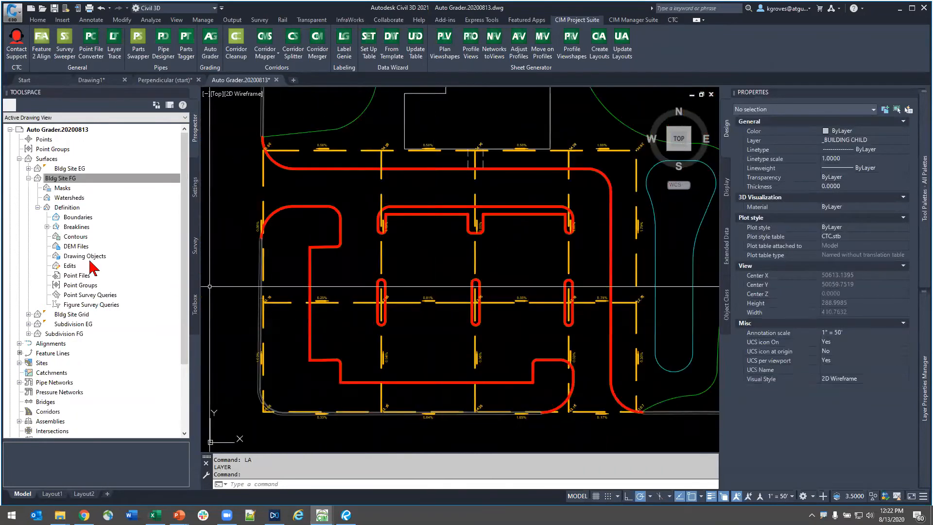
# - Select the Bldg Site Grid surface from the surface collection and set its style to Contours and Triangles
pyautogui.click(28, 178)
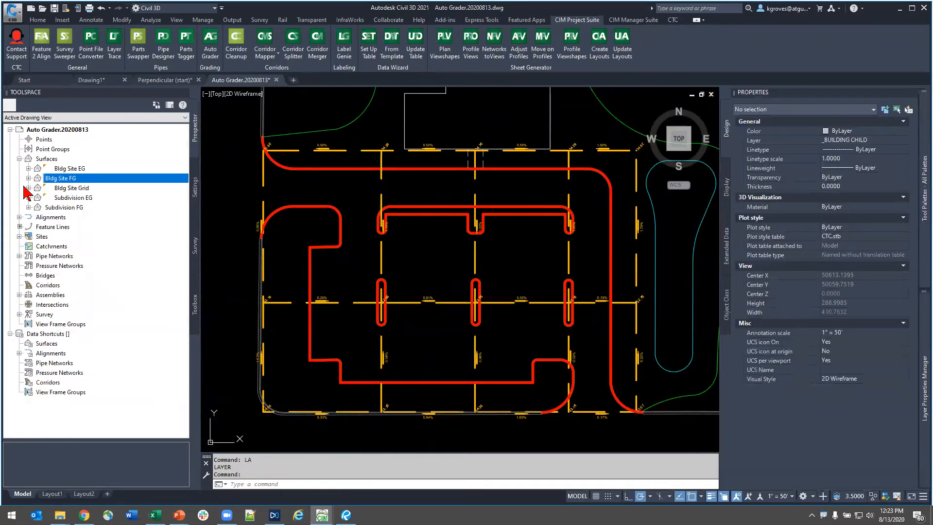
pyautogui.click(50, 168)
pyautogui.click(28, 168)
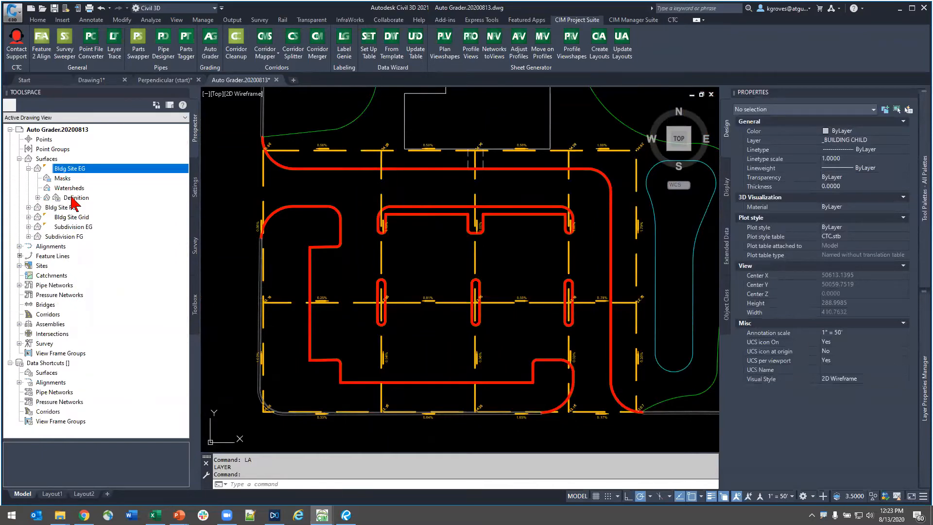
pyautogui.click(29, 169)
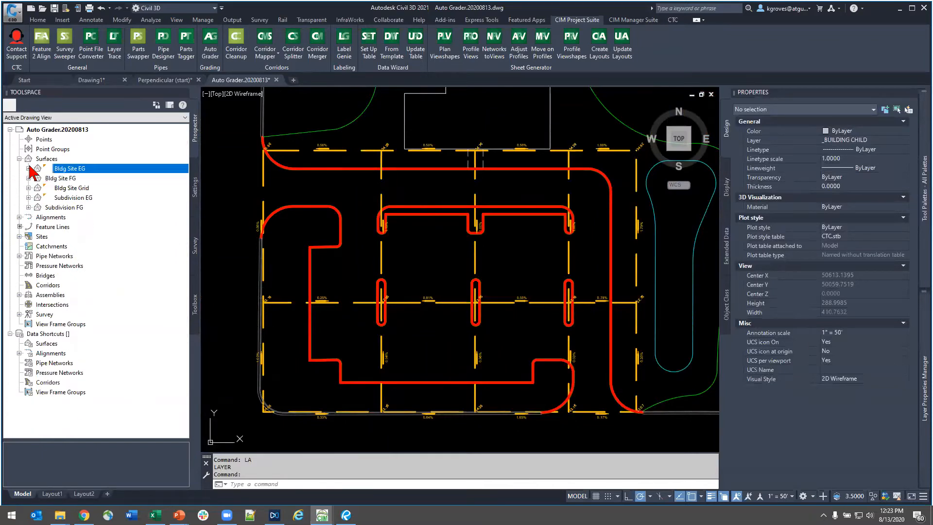
pyautogui.click(68, 189)
pyautogui.click(28, 188)
pyautogui.rightClick(71, 188)
pyautogui.click(114, 288)
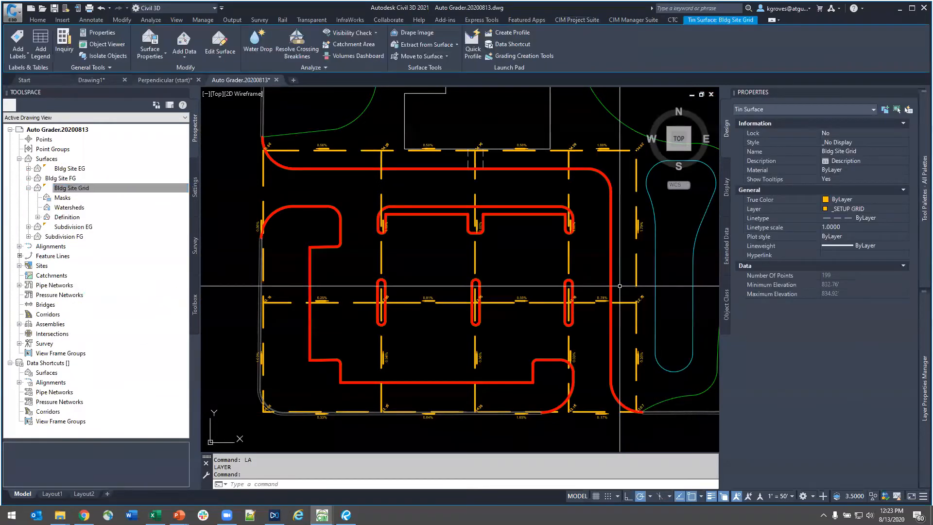
pyautogui.click(873, 143)
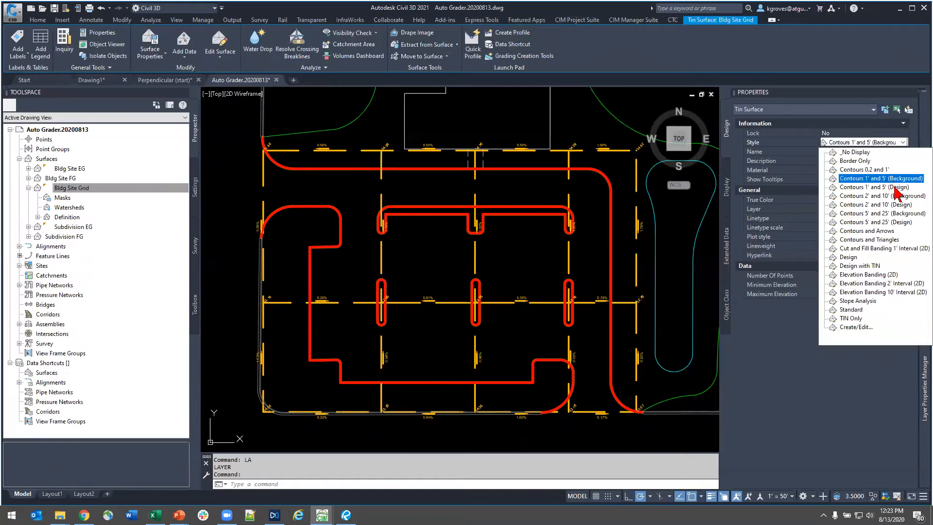
pyautogui.click(887, 240)
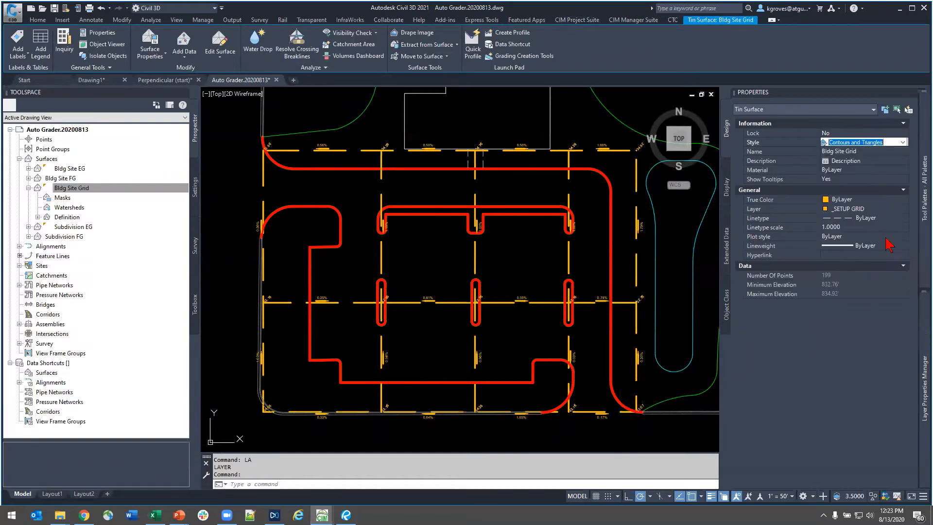
pyautogui.press('Escape')
pyautogui.scroll(4, 425, 340)
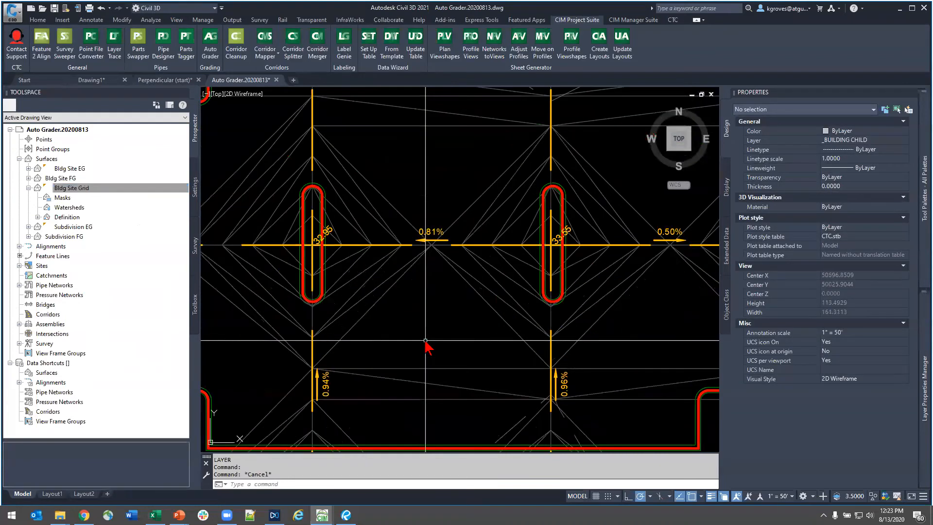
# - Reselect the Bldg Site Grid surface between the islands and set its style to Contours 1' and 5' (Design)
pyautogui.click(425, 340)
pyautogui.click(400, 366)
pyautogui.click(421, 357)
pyautogui.click(389, 379)
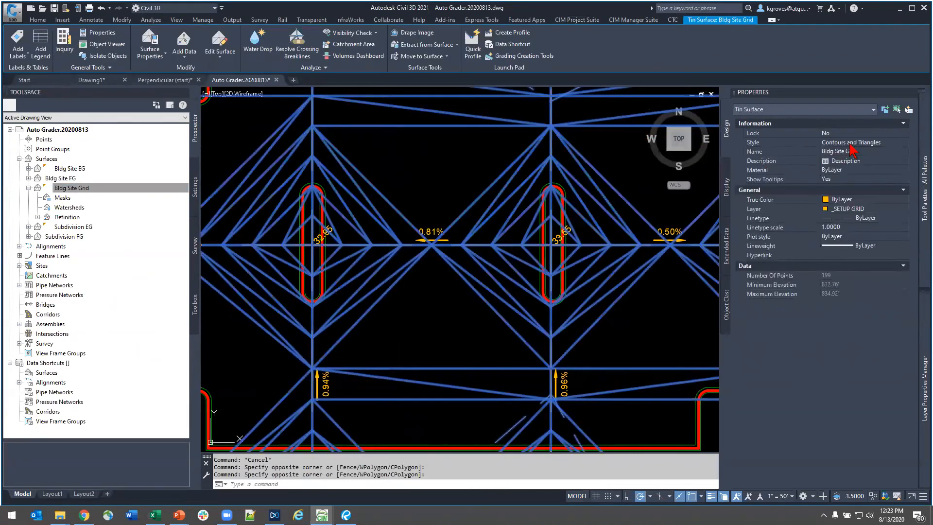
pyautogui.click(867, 143)
pyautogui.click(867, 143)
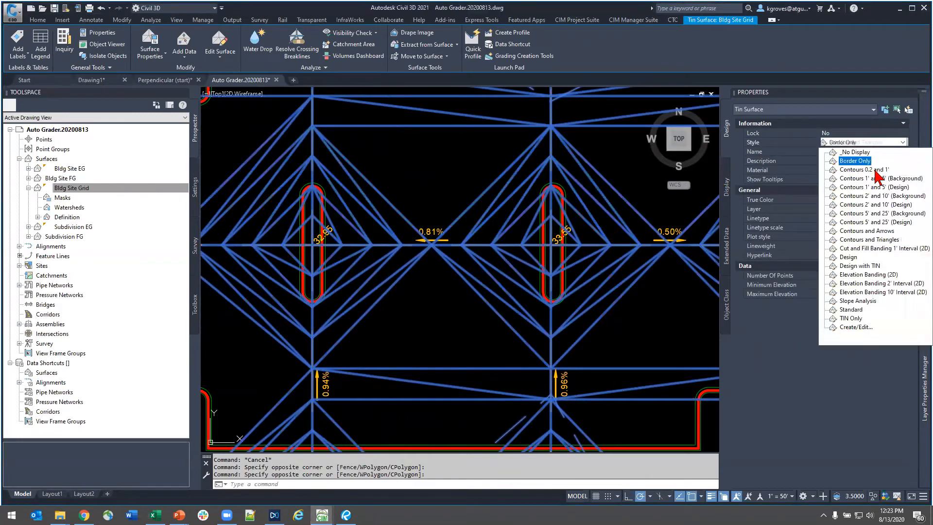
pyautogui.click(898, 187)
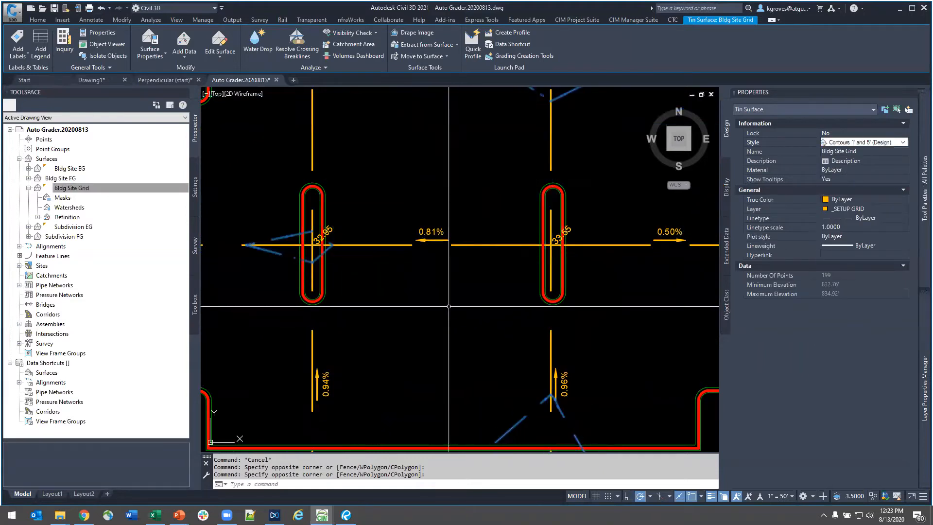
# - Switch the Bldg Site Grid surface's style to Contours 0.2 and 1' and clear the selection
pyautogui.click(877, 143)
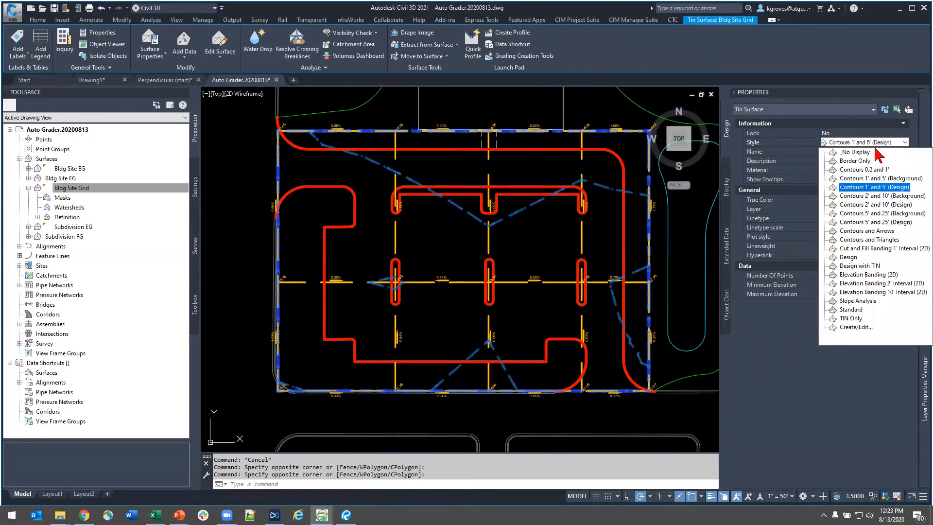
pyautogui.click(885, 170)
pyautogui.press('Escape')
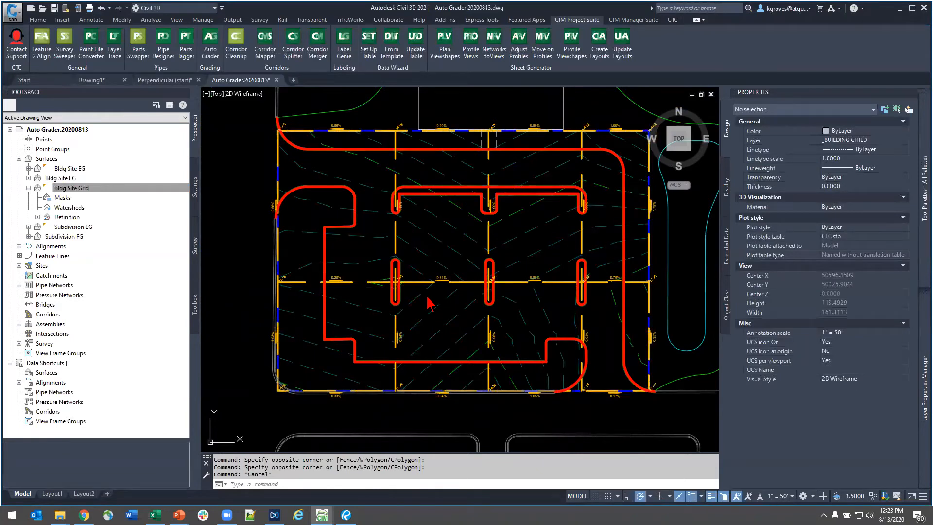
pyautogui.scroll(2, 427, 296)
pyautogui.scroll(-2, 427, 293)
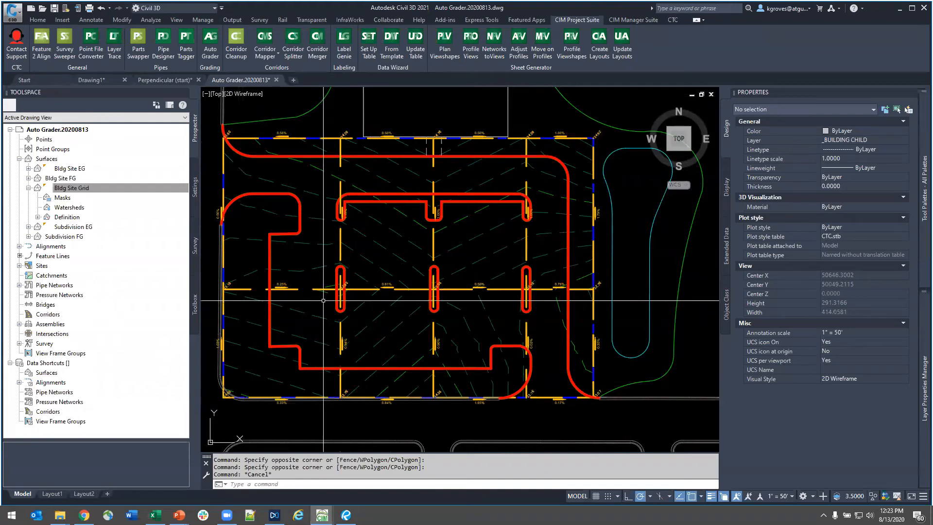
# - Select the curb feature line of the westernmost narrow parking island, look at its Set Elevations from Surface options, and cancel
pyautogui.scroll(2, 323, 300)
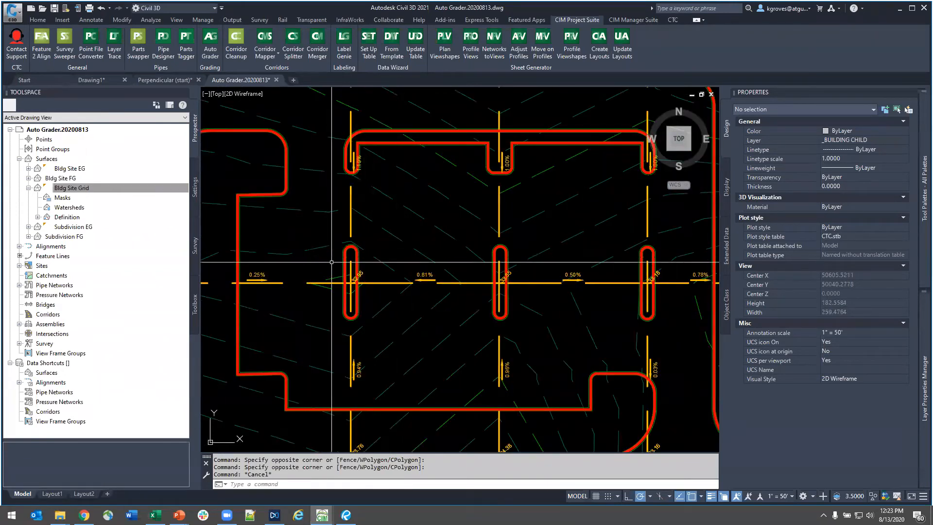
pyautogui.scroll(8, 342, 262)
pyautogui.click(371, 236)
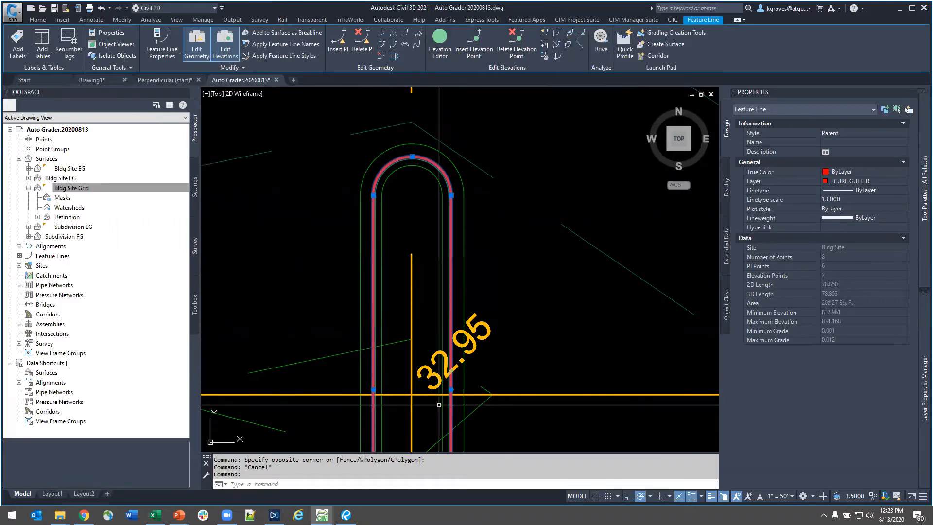
pyautogui.scroll(-5, 439, 404)
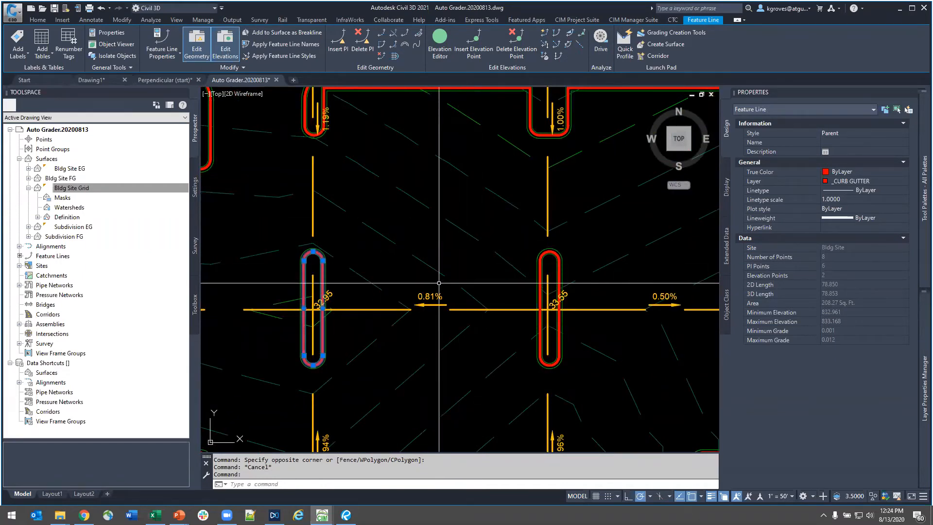
pyautogui.click(543, 55)
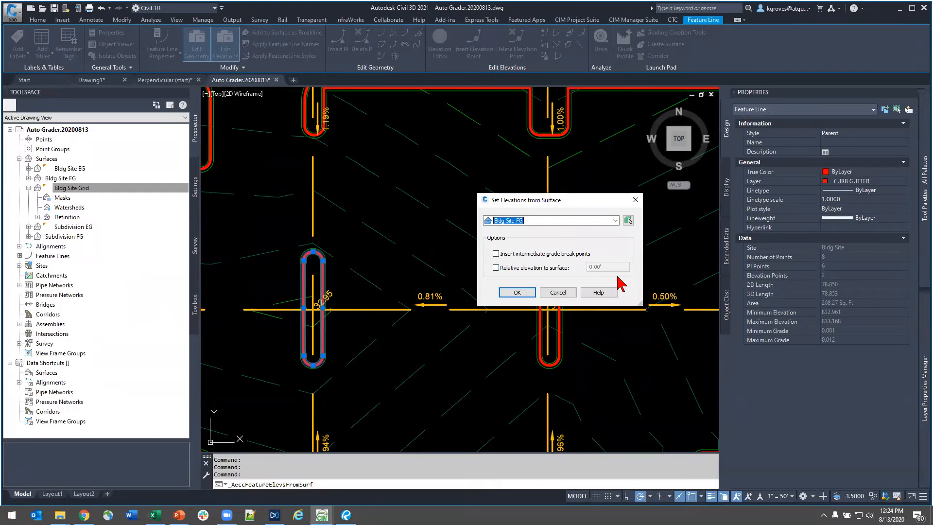
pyautogui.click(557, 294)
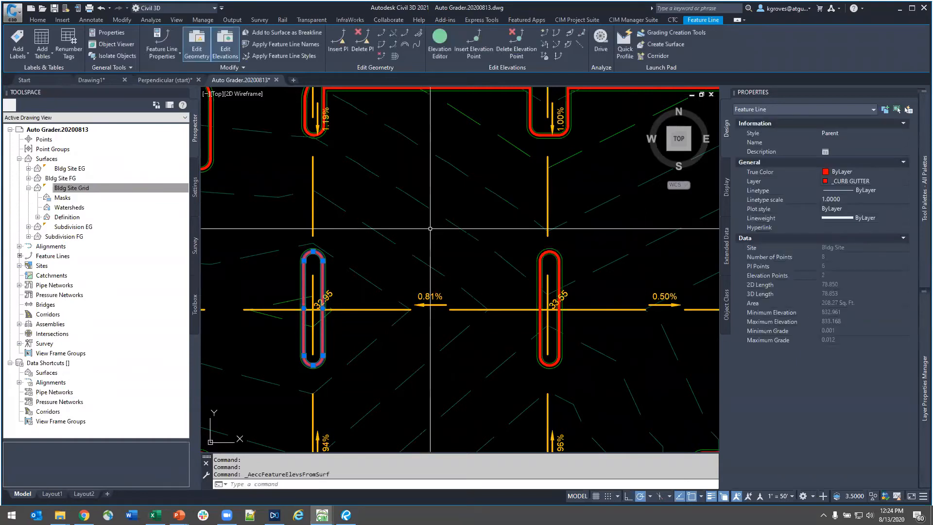
# - Review the westernmost narrow island's curb elevations in the Elevation Editor, then close the editor and clear the selection
pyautogui.click(441, 46)
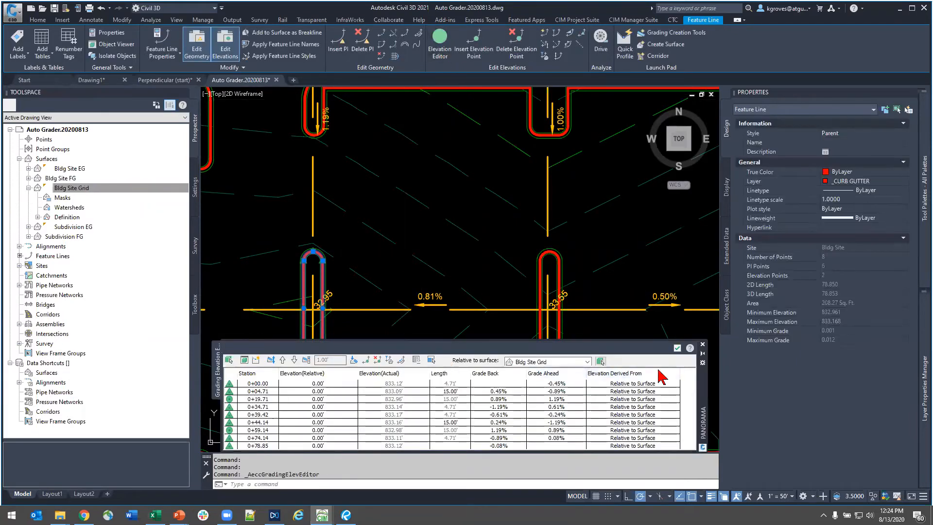
pyautogui.moveTo(709, 397); pyautogui.dragTo(676, 221)
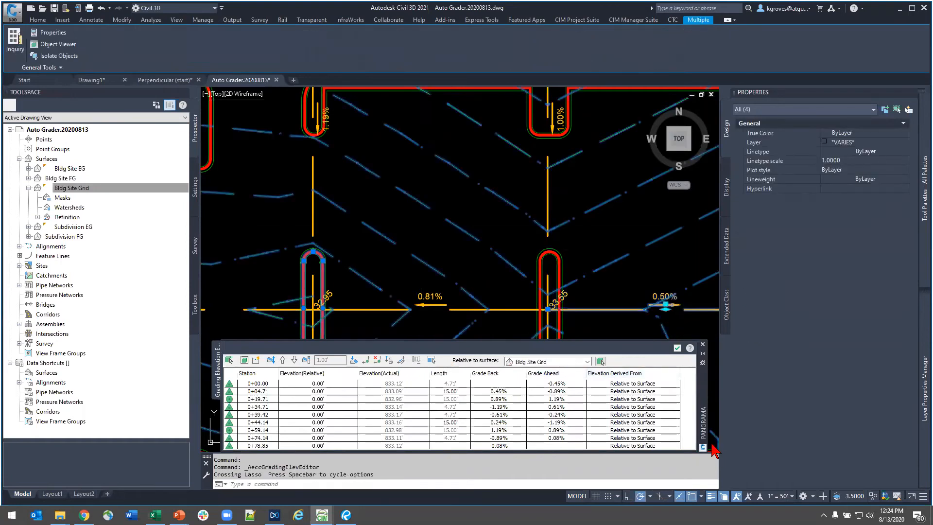
pyautogui.moveTo(703, 430); pyautogui.dragTo(721, 214)
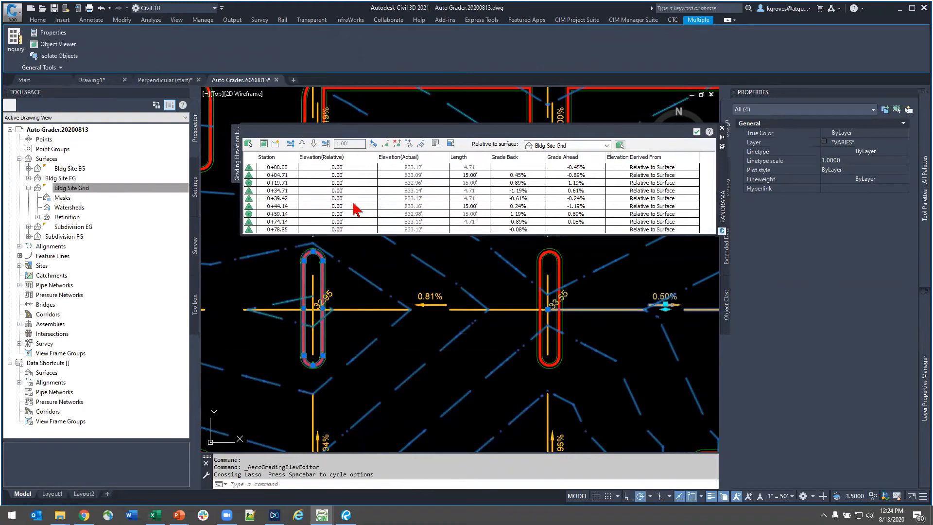
pyautogui.click(696, 132)
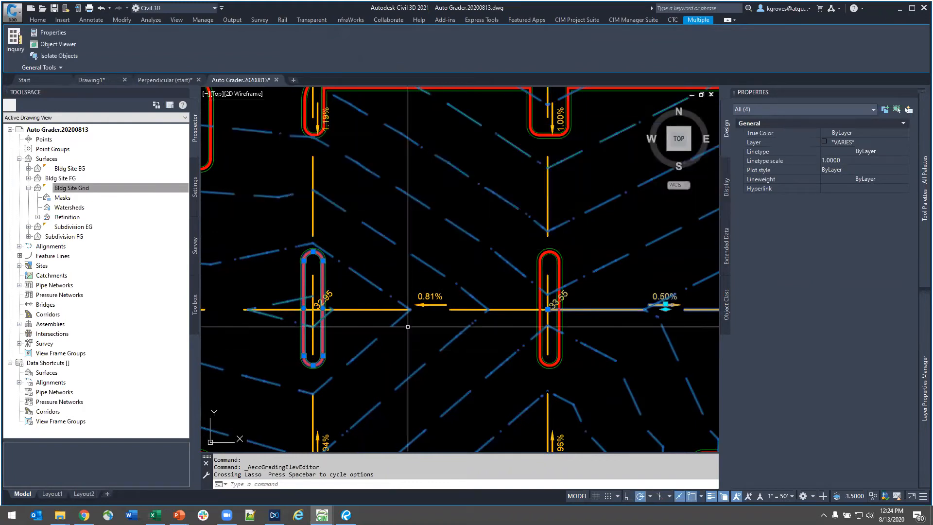
pyautogui.press('Escape')
# - Inspect the grid feature line between the western and middle narrow islands and the western island's curb, leaving nothing selected
pyautogui.scroll(4, 333, 324)
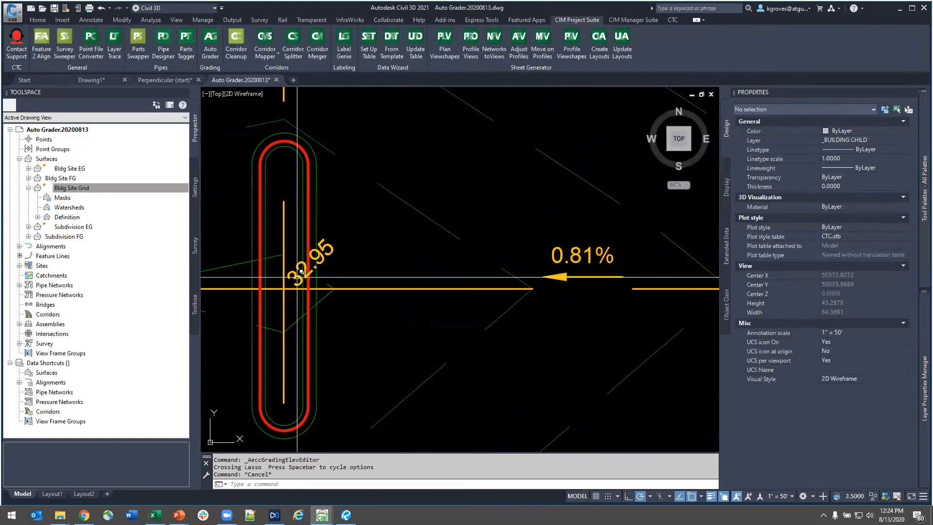
pyautogui.click(405, 287)
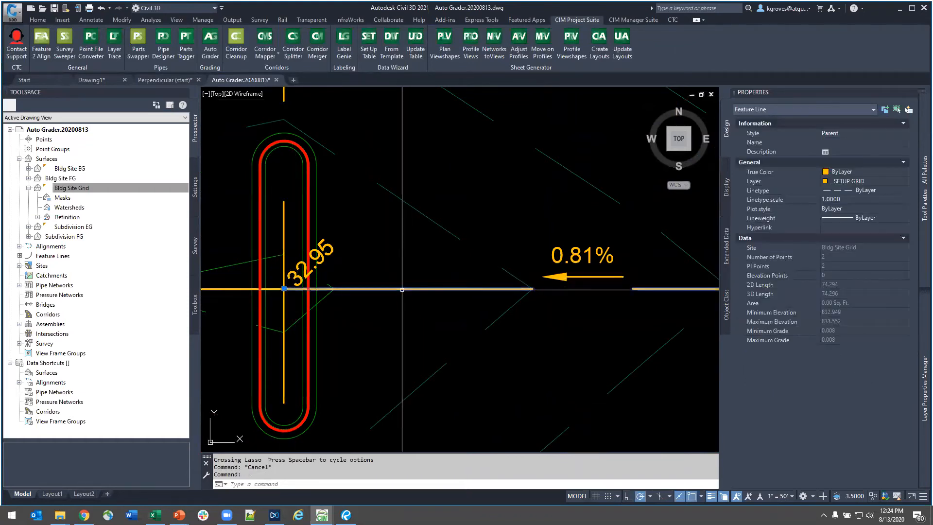
pyautogui.scroll(-4, 454, 370)
pyautogui.scroll(-6, 454, 372)
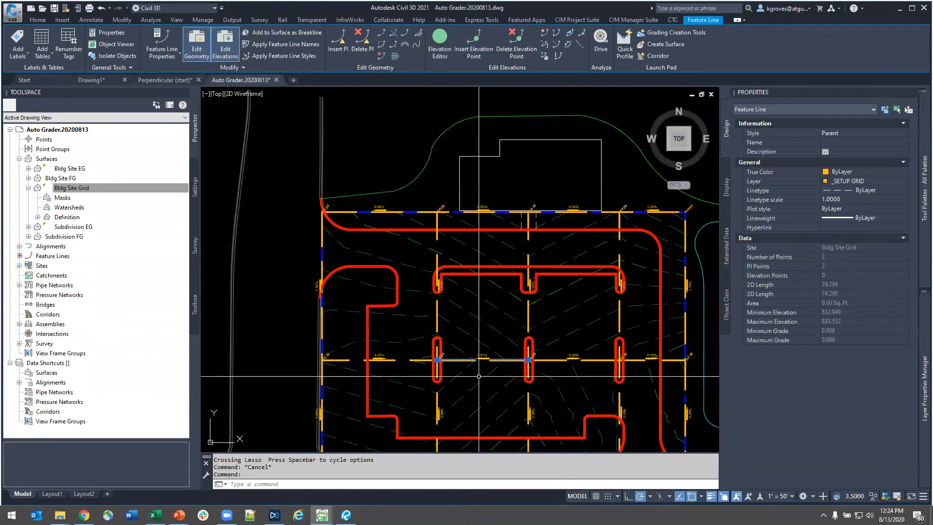
pyautogui.scroll(6, 437, 373)
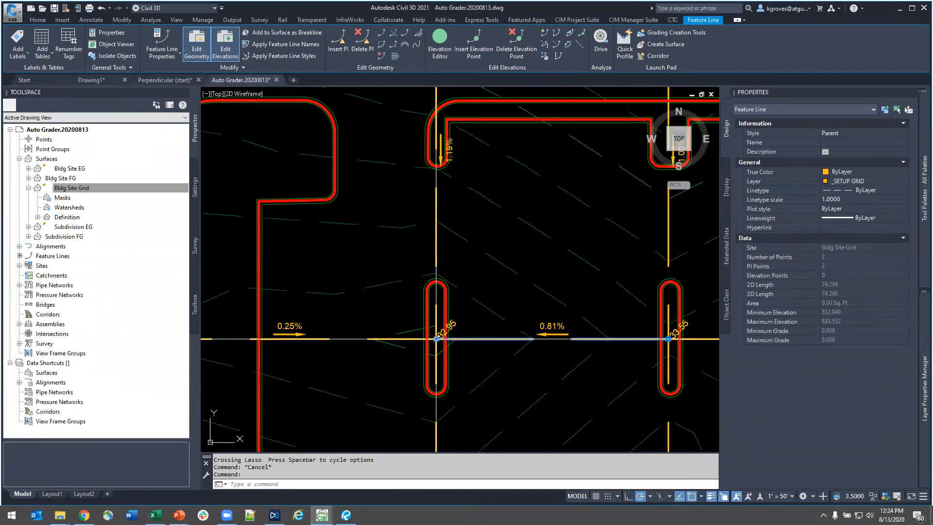
pyautogui.press('Escape')
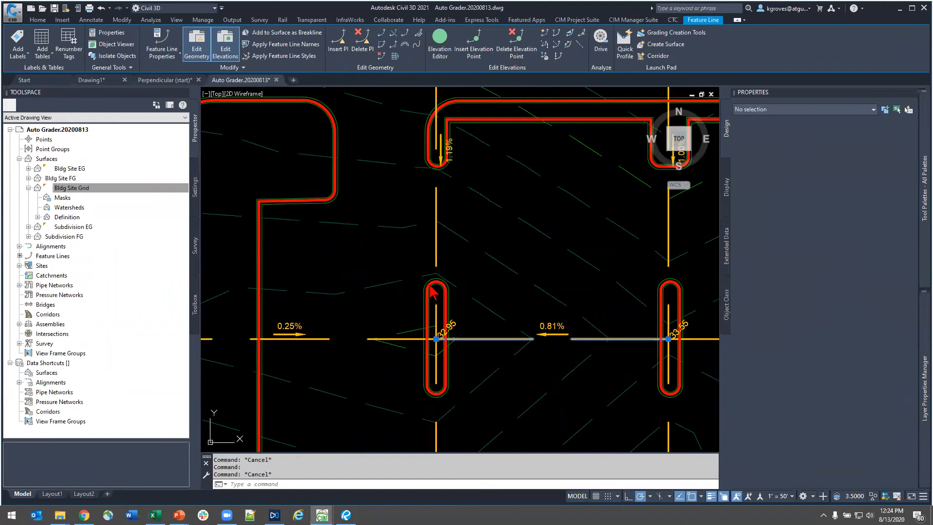
pyautogui.scroll(3, 430, 285)
pyautogui.click(430, 285)
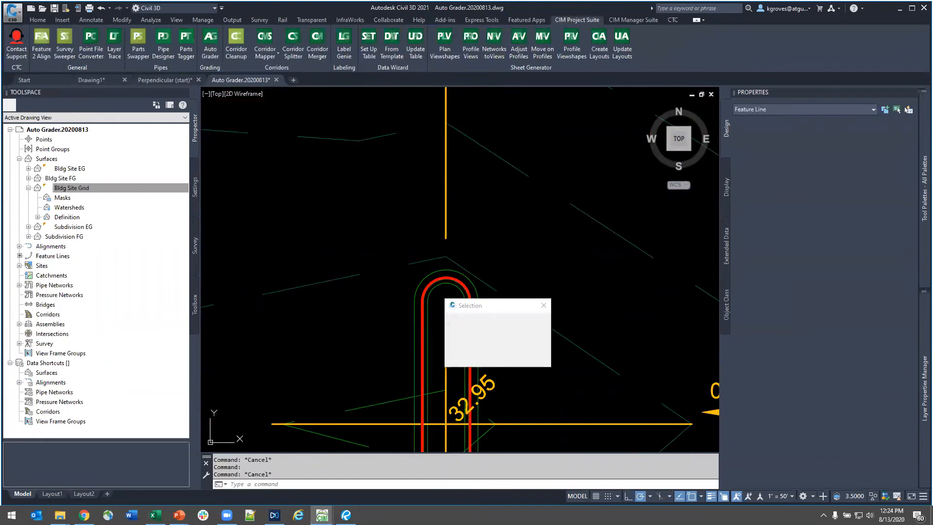
pyautogui.press('Escape')
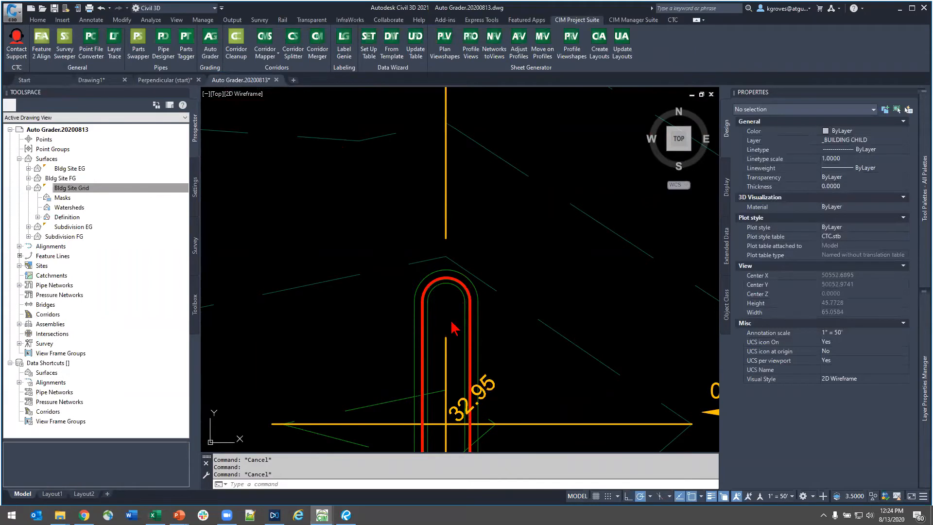
pyautogui.scroll(3, 452, 323)
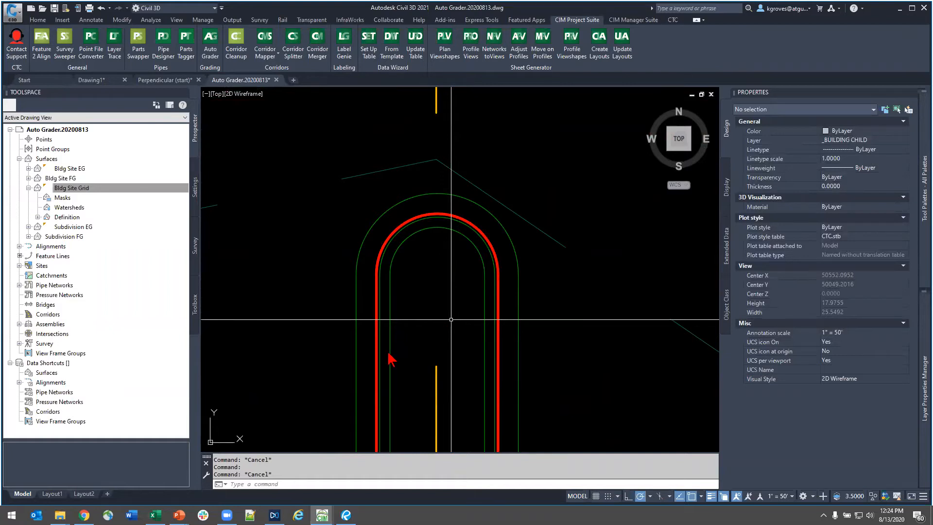
pyautogui.scroll(-7, 451, 319)
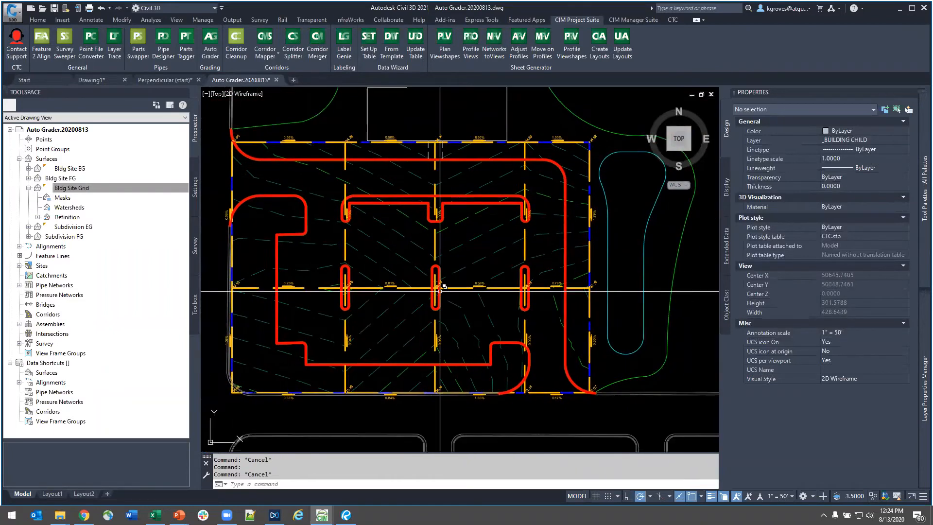
pyautogui.moveTo(477, 306)
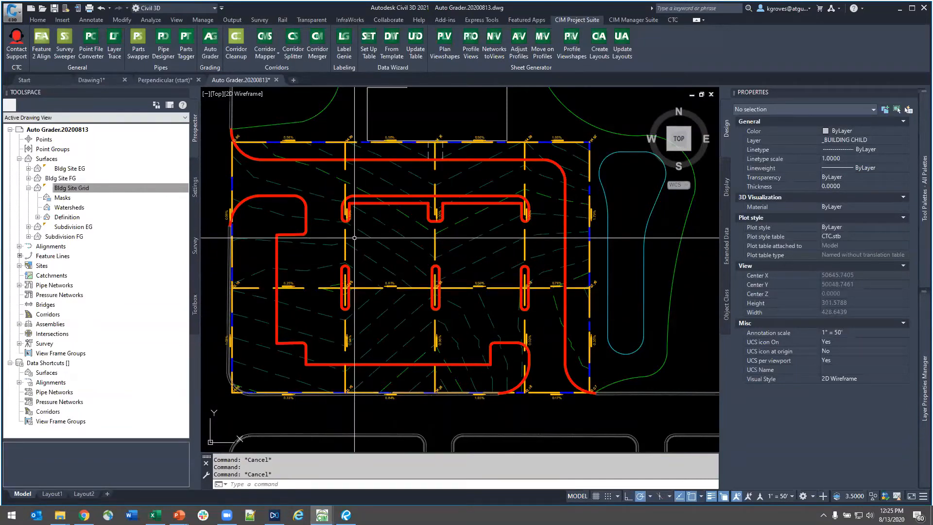
pyautogui.moveTo(355, 237)
pyautogui.moveTo(378, 272); pyautogui.dragTo(433, 310, button='middle')
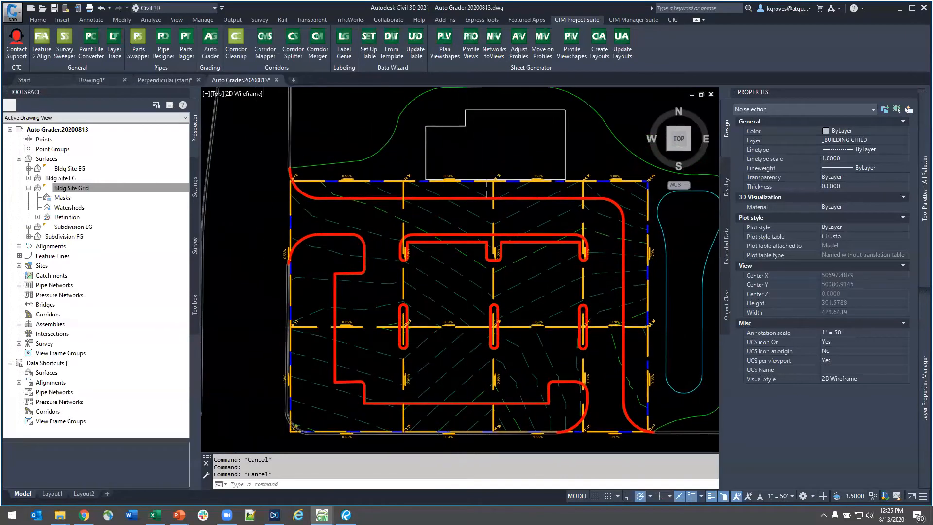
pyautogui.scroll(4, 476, 324)
pyautogui.click(479, 317)
pyautogui.press('Escape')
pyautogui.scroll(-4, 523, 319)
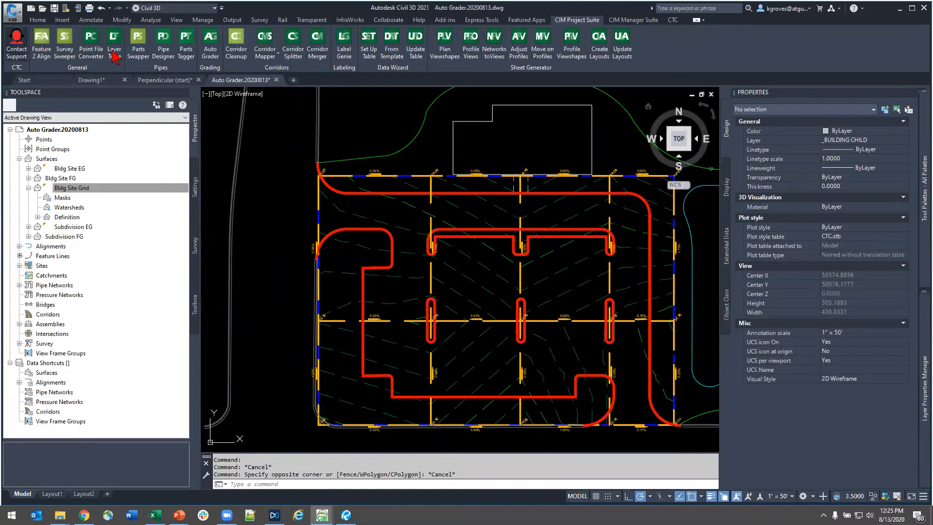
pyautogui.moveTo(448, 275); pyautogui.dragTo(372, 265, button='middle')
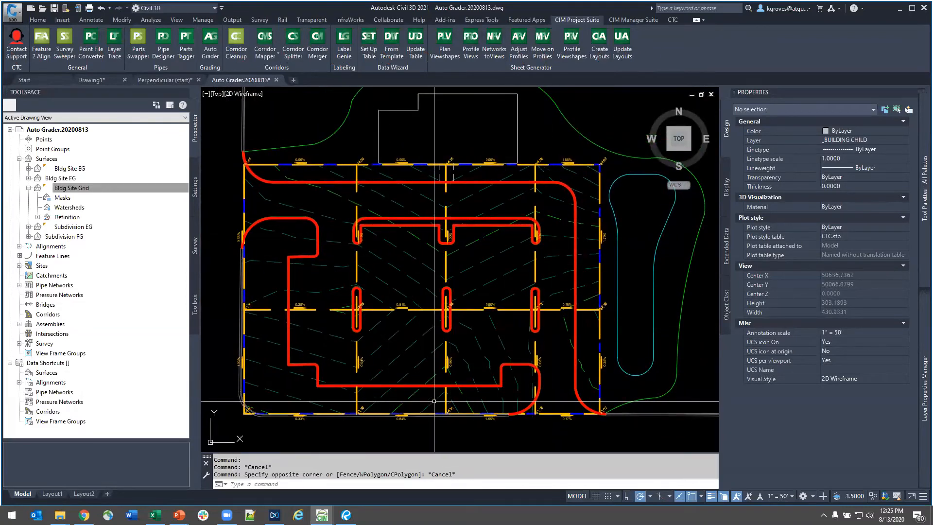
pyautogui.moveTo(434, 401)
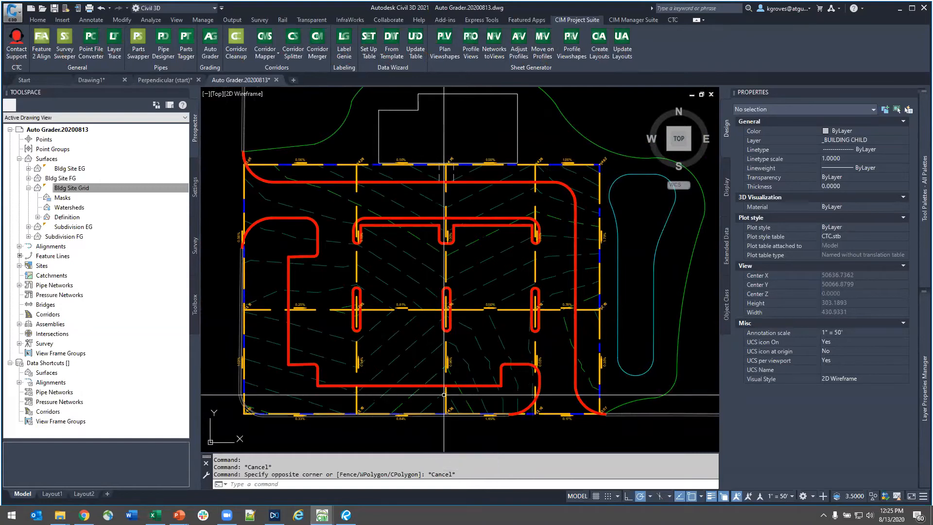
# - Select the Bldg Site Grid surface in the drawing, set its style to _No Display, and clear the selection
pyautogui.moveTo(372, 323); pyautogui.dragTo(403, 330, button='middle')
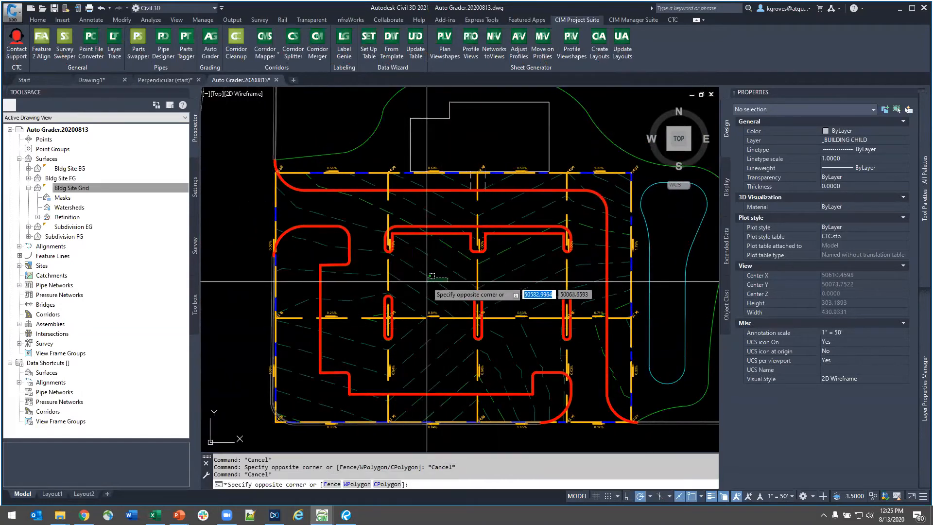
pyautogui.click(448, 277)
pyautogui.click(866, 142)
pyautogui.click(866, 146)
pyautogui.click(862, 156)
pyautogui.press('Escape')
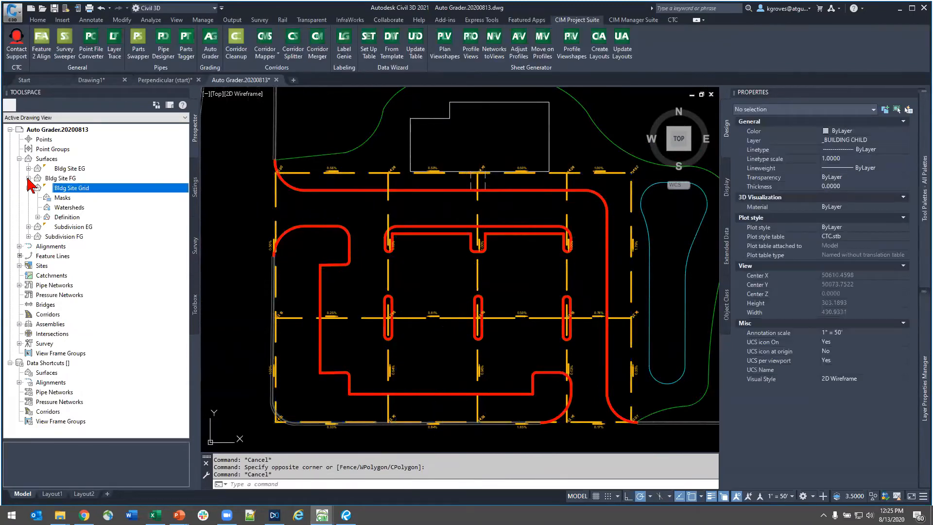
# - Select the Bldg Site FG surface from the surface collection, set its style to Contours 2' and 10' (Background), and clear the selection
pyautogui.click(28, 179)
pyautogui.rightClick(54, 178)
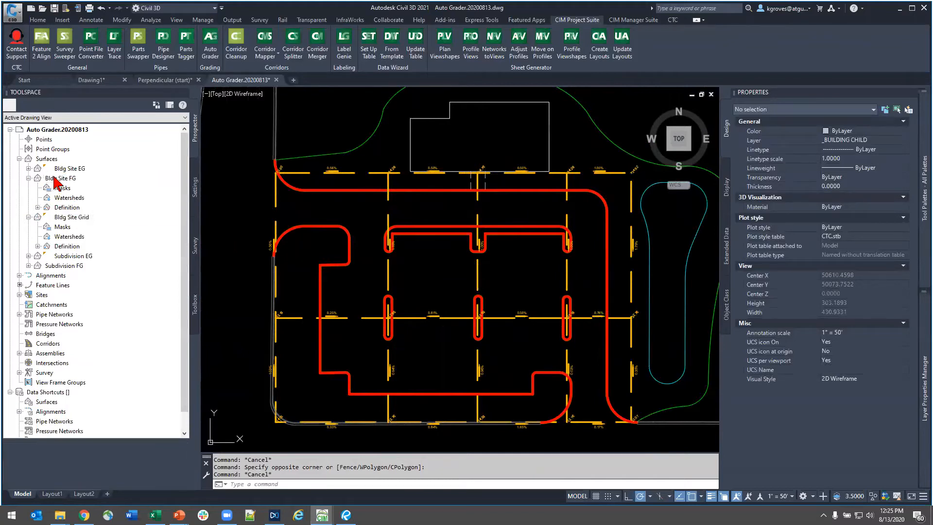
pyautogui.click(83, 292)
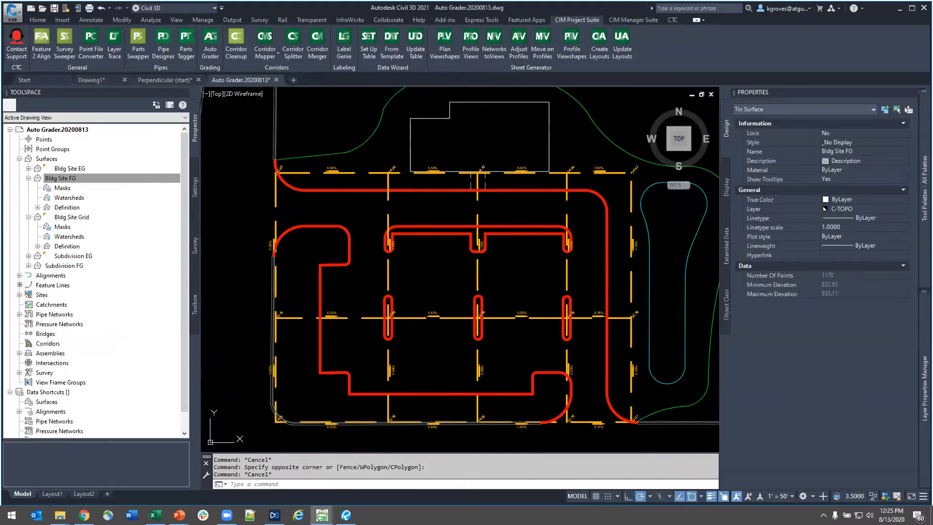
pyautogui.click(874, 142)
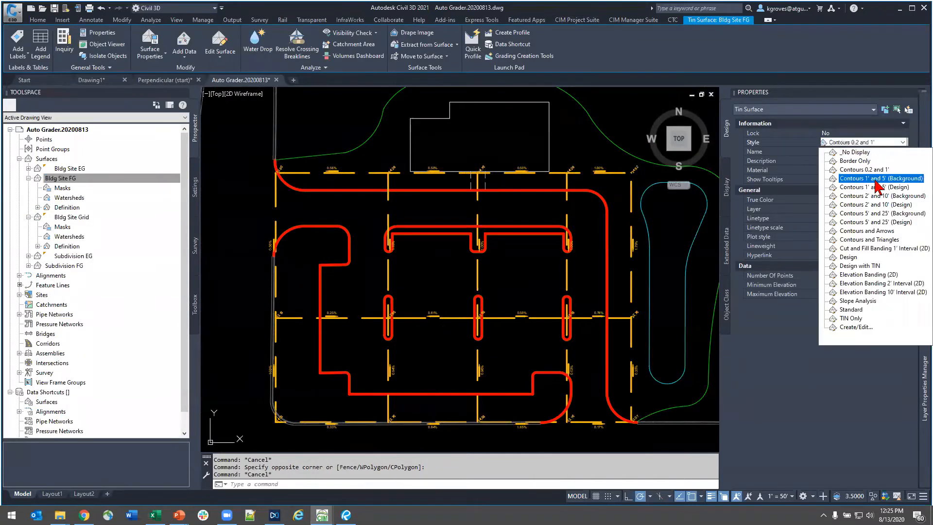
pyautogui.click(875, 196)
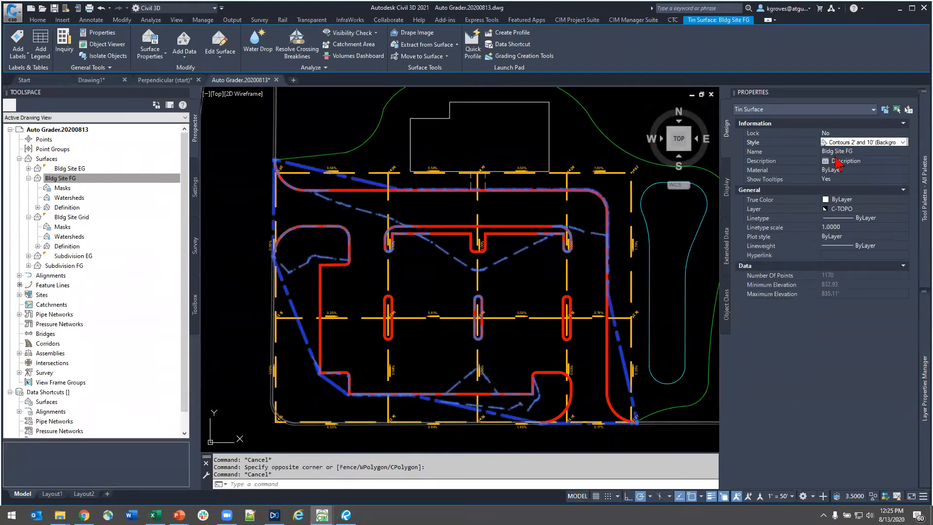
pyautogui.press('Escape')
pyautogui.scroll(2, 436, 353)
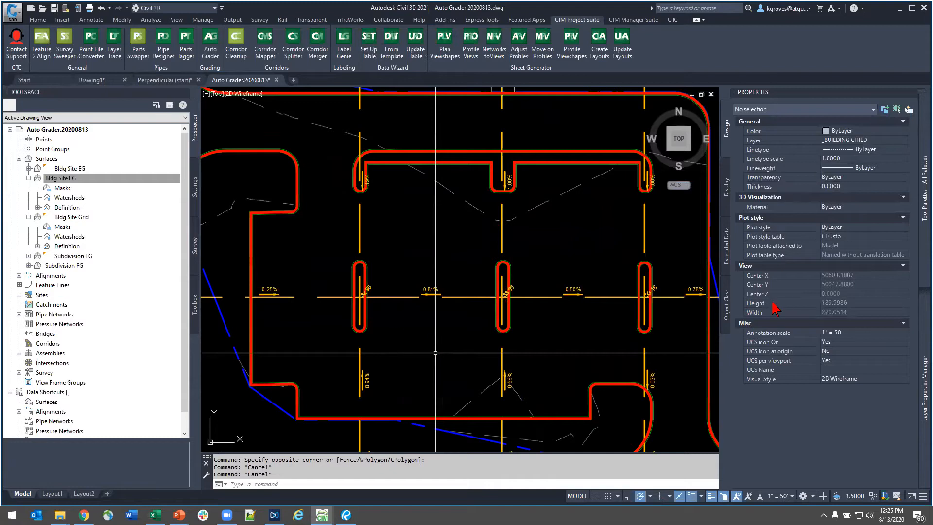
pyautogui.click(385, 300)
pyautogui.press('Escape')
pyautogui.click(374, 296)
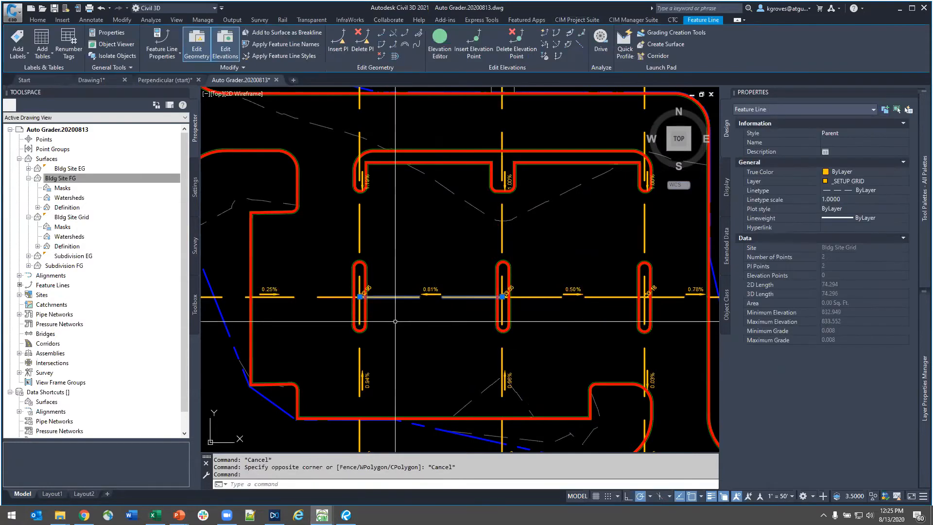
pyautogui.click(545, 34)
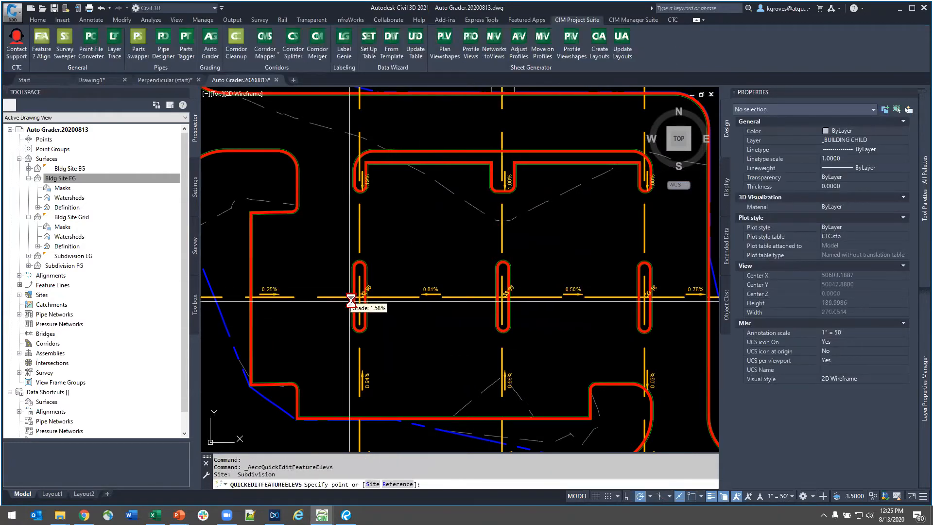
pyautogui.scroll(8, 352, 300)
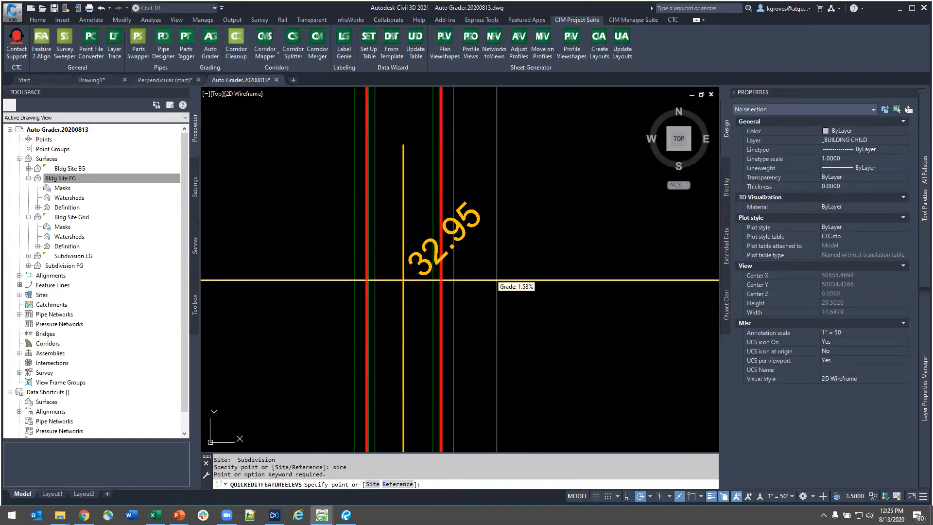
pyautogui.click(435, 280)
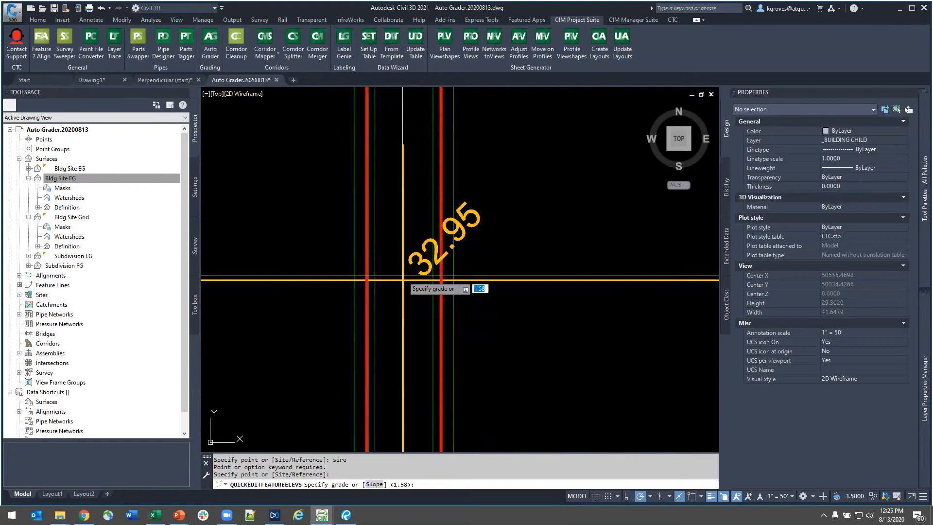
pyautogui.press('Escape')
# - Run Quick Elevation Edit on the Bldg Site Grid site and set the grid point at the westernmost narrow island to elevation 802.95
pyautogui.click(590, 280)
pyautogui.click(545, 34)
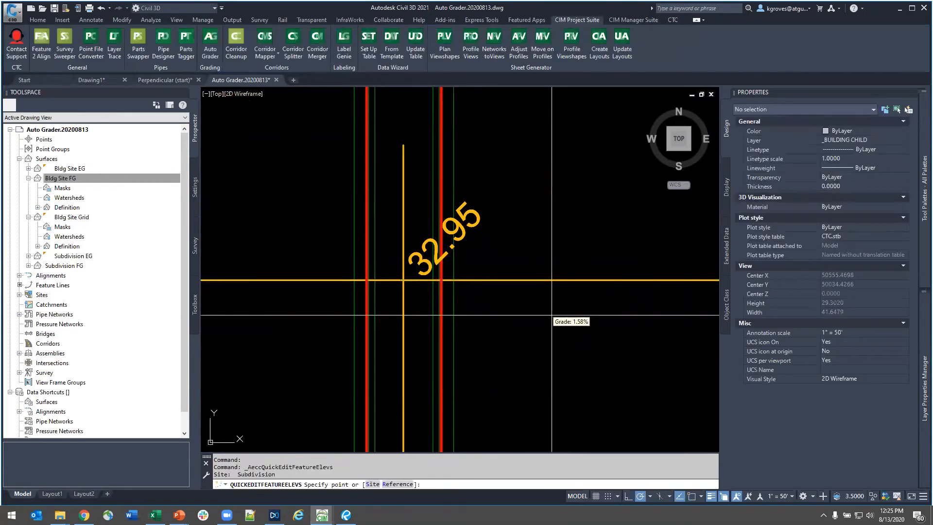
pyautogui.click(378, 483)
pyautogui.click(529, 280)
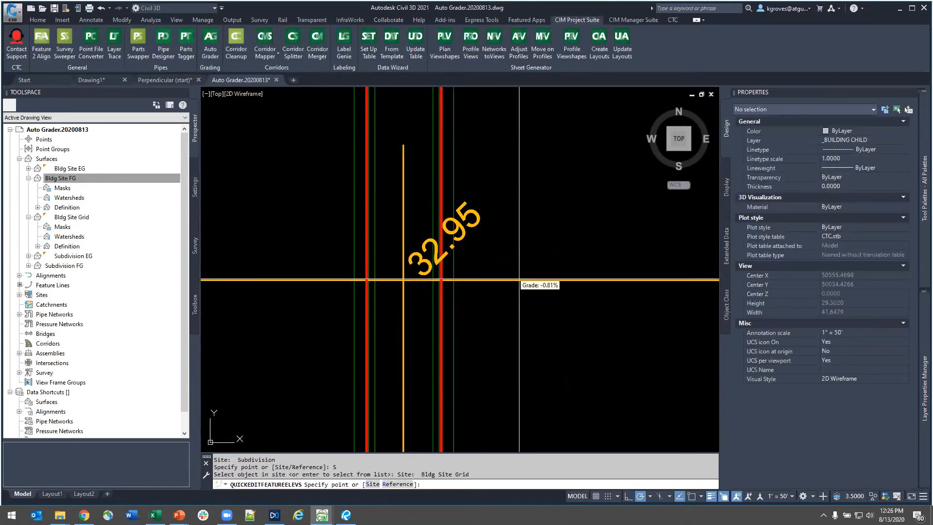
pyautogui.click(402, 281)
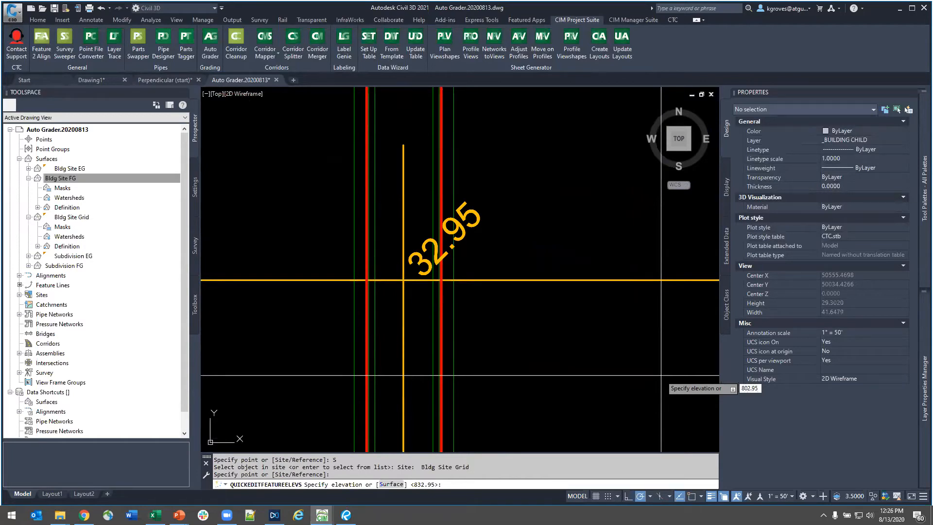
pyautogui.write('802.95')
pyautogui.press('Return')
# - Set the grid point at the middle narrow island to elevation 803.95
pyautogui.scroll(-8, 614, 340)
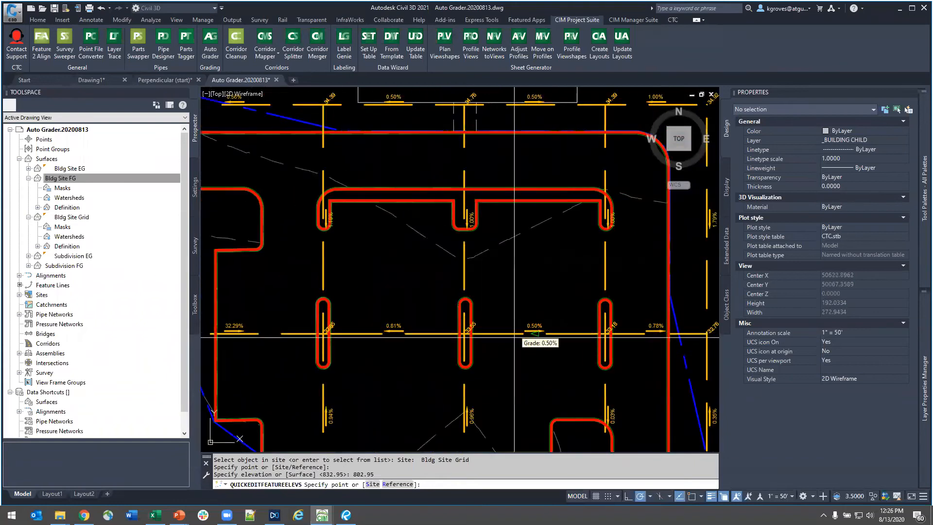
pyautogui.scroll(6, 458, 343)
pyautogui.click(481, 303)
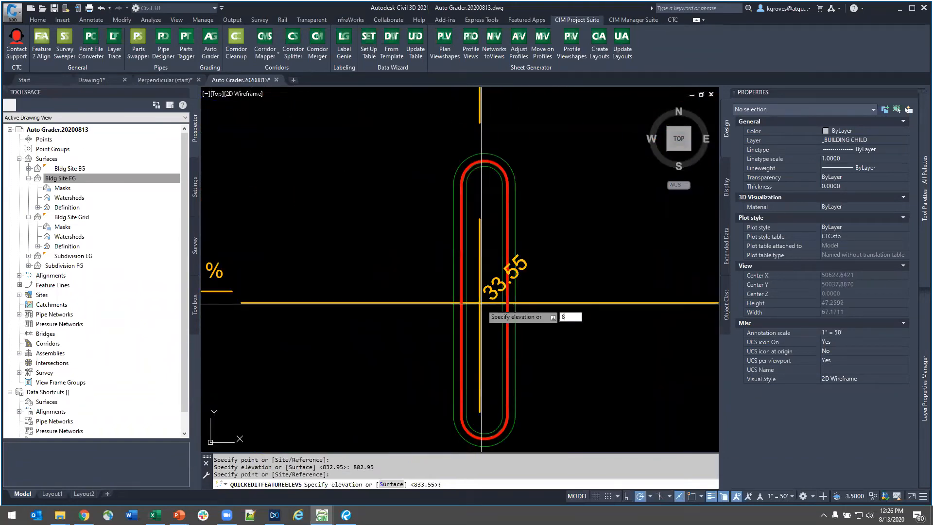
pyautogui.press('Return')
# - Set the grid point at the easternmost narrow island to elevation 803.148 and end Quick Elevation Edit
pyautogui.scroll(-3, 484, 308)
pyautogui.scroll(5, 414, 307)
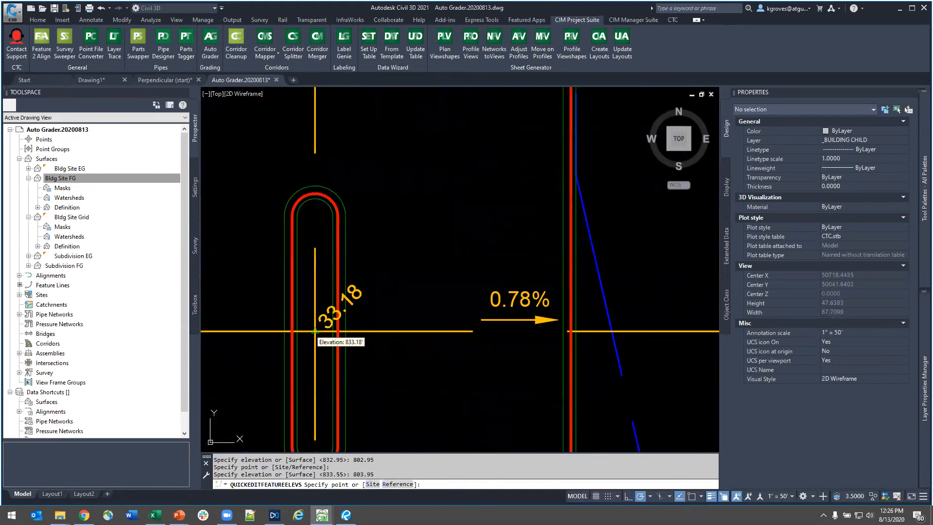
pyautogui.click(316, 334)
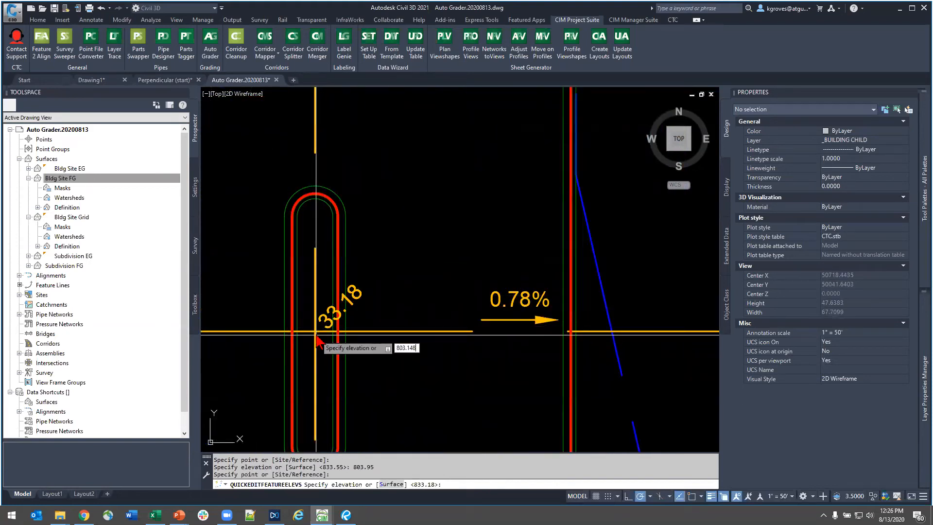
pyautogui.write('803.148')
pyautogui.press('Return')
pyautogui.press('Escape')
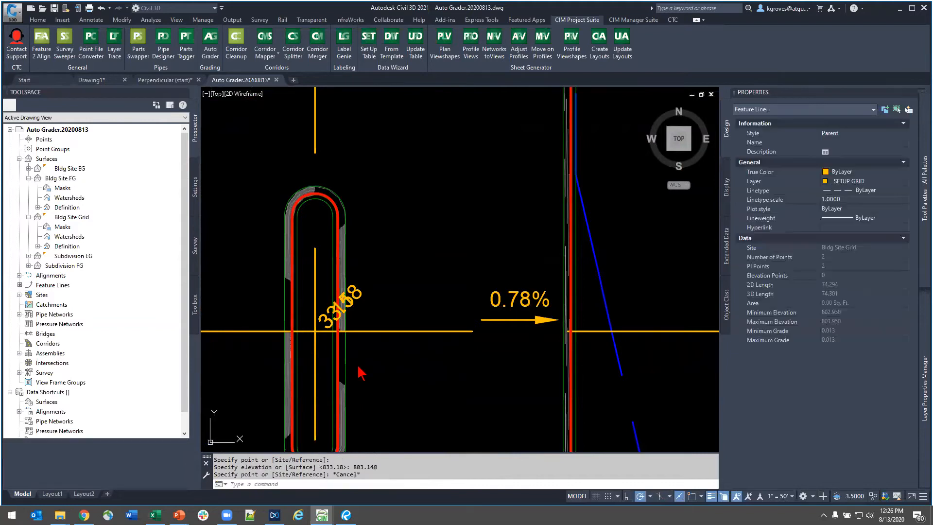
# - Select the curb gutter feature line at the easternmost narrow island, check its elevation properties, and clear the selection
pyautogui.scroll(-2, 444, 402)
pyautogui.scroll(8, 354, 372)
pyautogui.scroll(10, 336, 279)
pyautogui.scroll(-4, 359, 346)
pyautogui.scroll(8, 359, 346)
pyautogui.scroll(-4, 344, 327)
pyautogui.press('Escape')
pyautogui.click(345, 324)
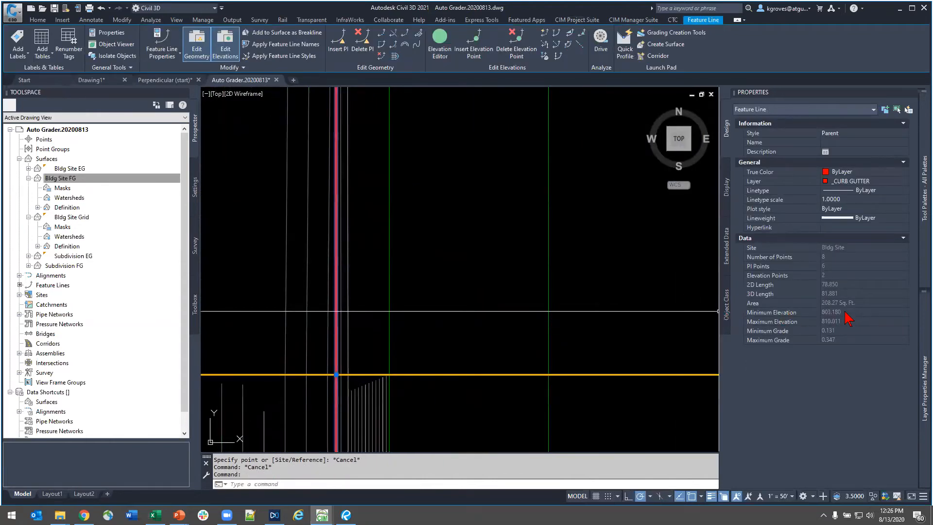
pyautogui.scroll(-6, 325, 278)
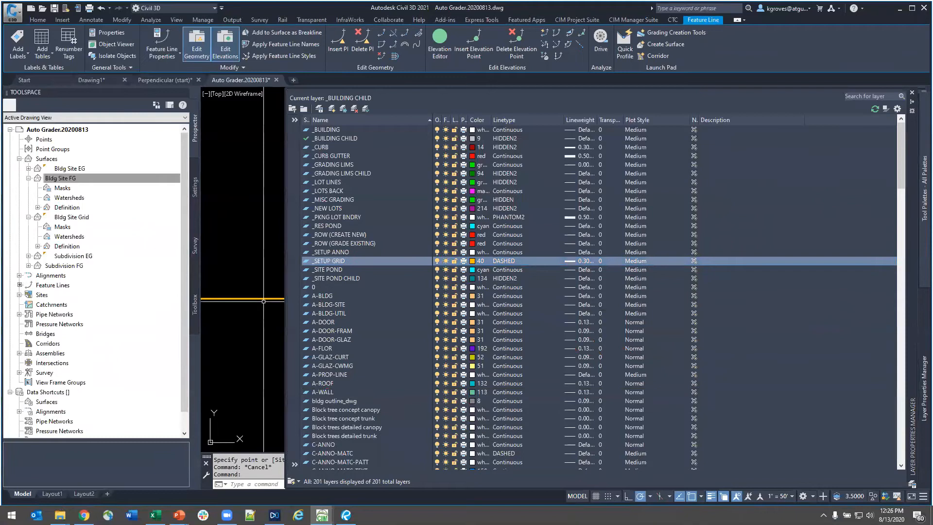
pyautogui.scroll(-8, 373, 295)
pyautogui.scroll(-3, 374, 294)
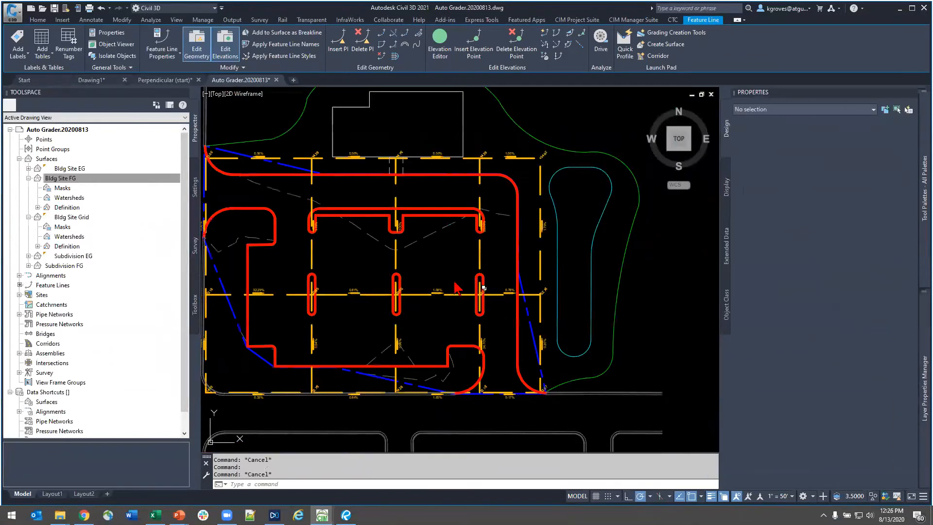
pyautogui.press('Escape')
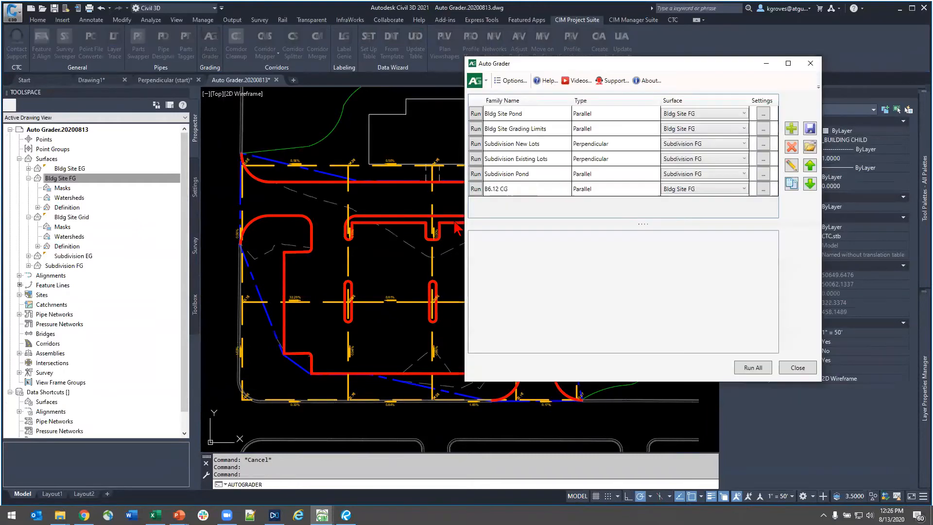
# - Run the B6.12 CG grading family in Auto Grader on the Bldg Site FG surface and close Auto Grader
pyautogui.click(500, 189)
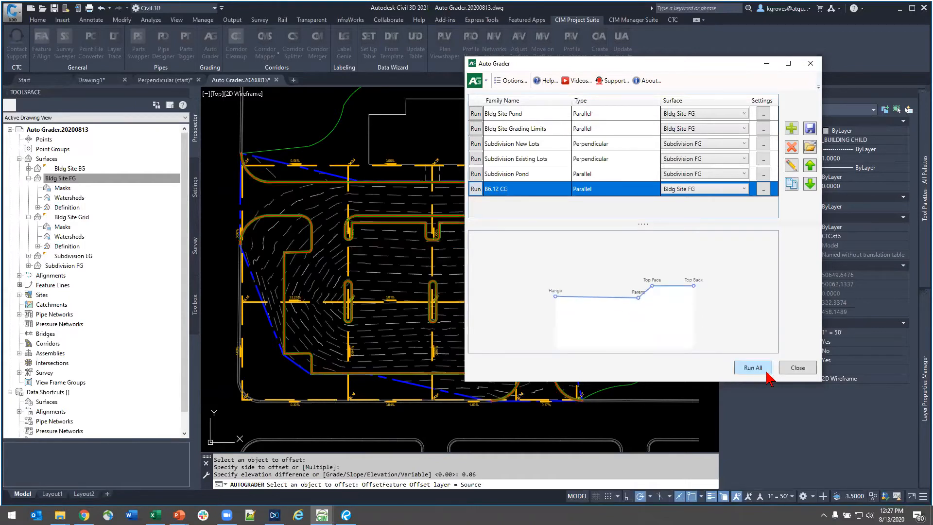
pyautogui.click(797, 368)
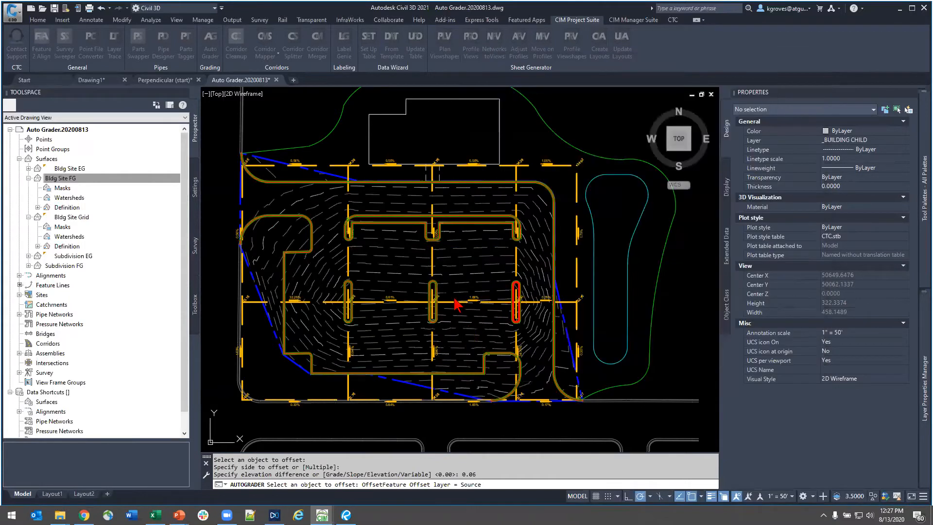
pyautogui.press('Escape')
# - Select the Bldg Site FG surface in the drawing and open it in the Object Viewer
pyautogui.click(468, 325)
pyautogui.press('Escape')
pyautogui.click(467, 325)
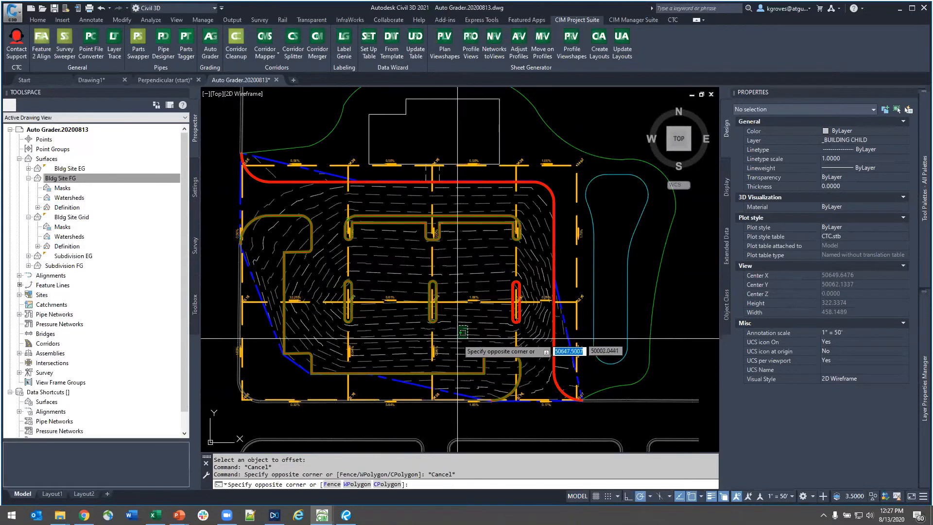
pyautogui.click(474, 347)
pyautogui.rightClick(470, 344)
pyautogui.click(498, 473)
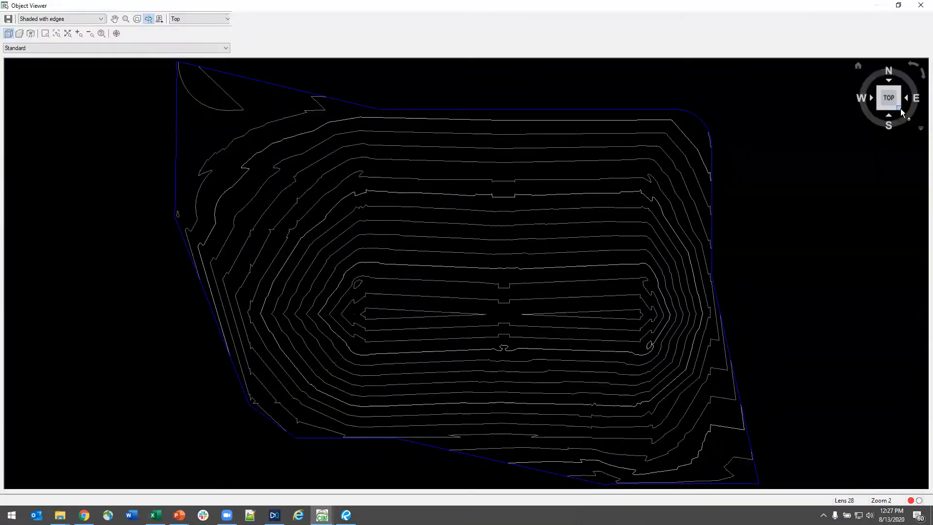
# - Inspect the Bldg Site FG surface in 3D, both close up at a curb island and as a whole, and close the viewer
pyautogui.click(900, 108)
pyautogui.scroll(5, 463, 308)
pyautogui.moveTo(644, 370); pyautogui.dragTo(451, 339)
pyautogui.moveTo(699, 327); pyautogui.dragTo(556, 266)
pyautogui.moveTo(655, 323); pyautogui.dragTo(615, 310, button='middle')
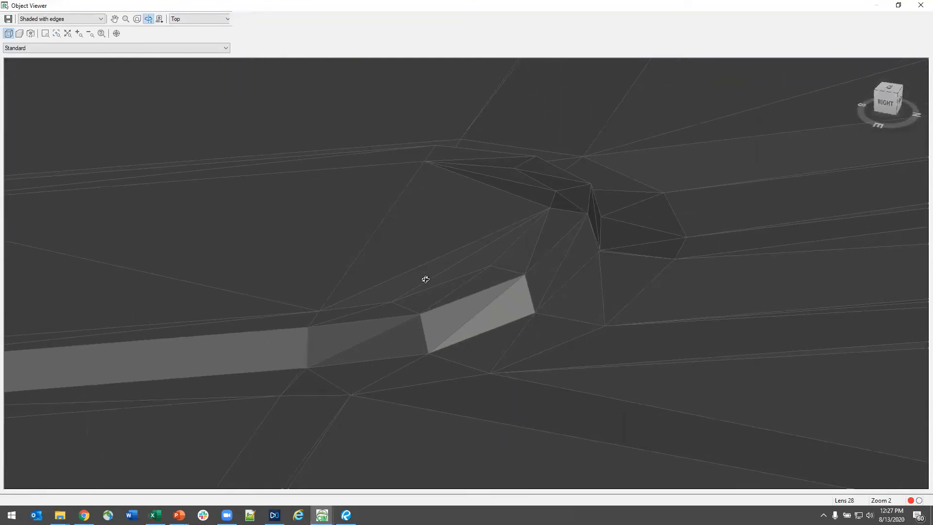
pyautogui.scroll(-10, 426, 279)
pyautogui.scroll(-10, 560, 357)
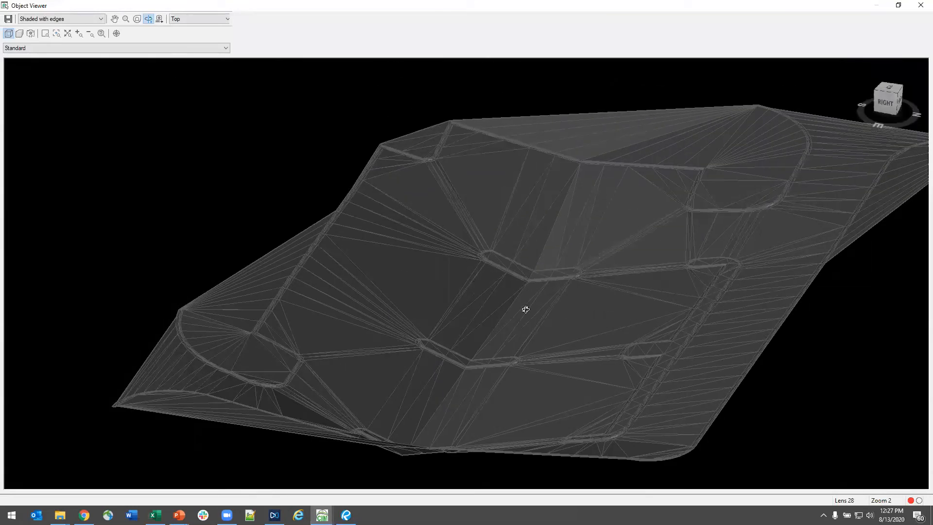
pyautogui.press('Escape')
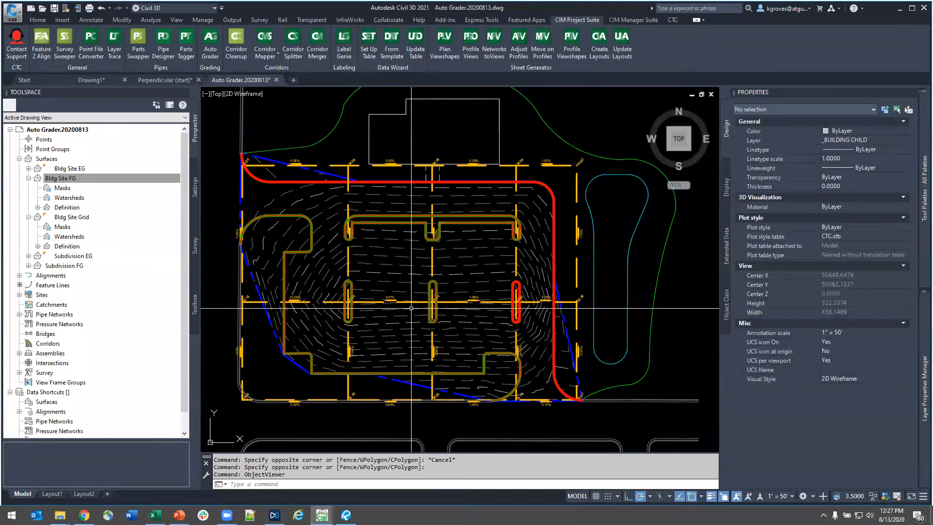
# - Examine the Bldg Site FG contours around the narrow islands and across the parking lot
pyautogui.scroll(6, 384, 311)
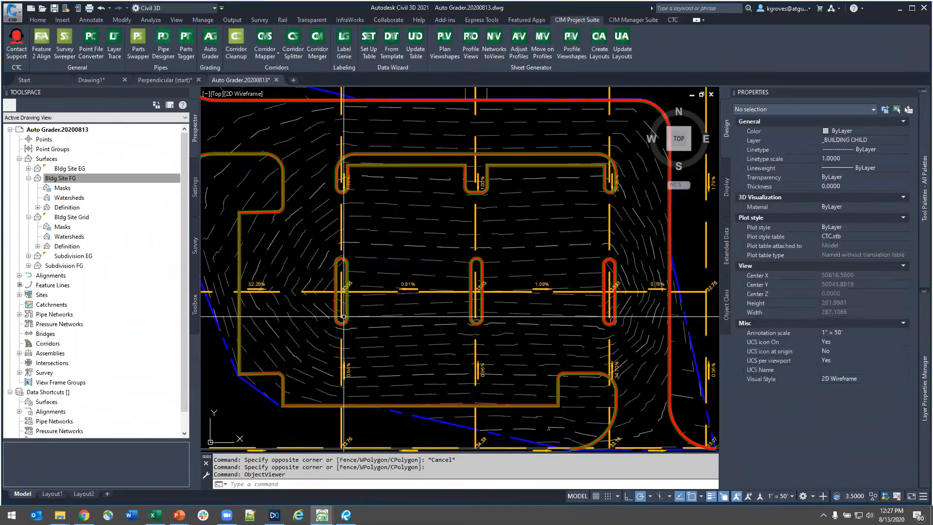
pyautogui.scroll(2, 360, 317)
pyautogui.scroll(-2, 370, 317)
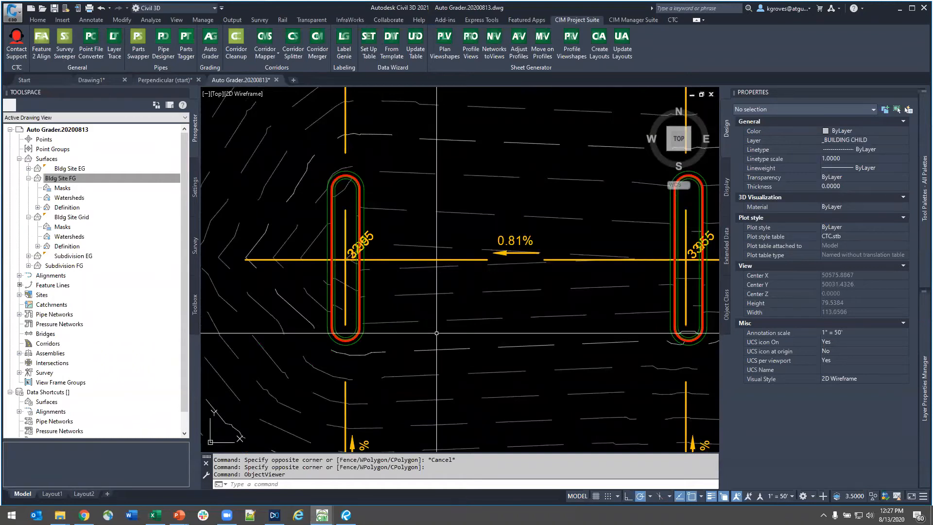
pyautogui.scroll(-6, 452, 332)
pyautogui.moveTo(503, 335)
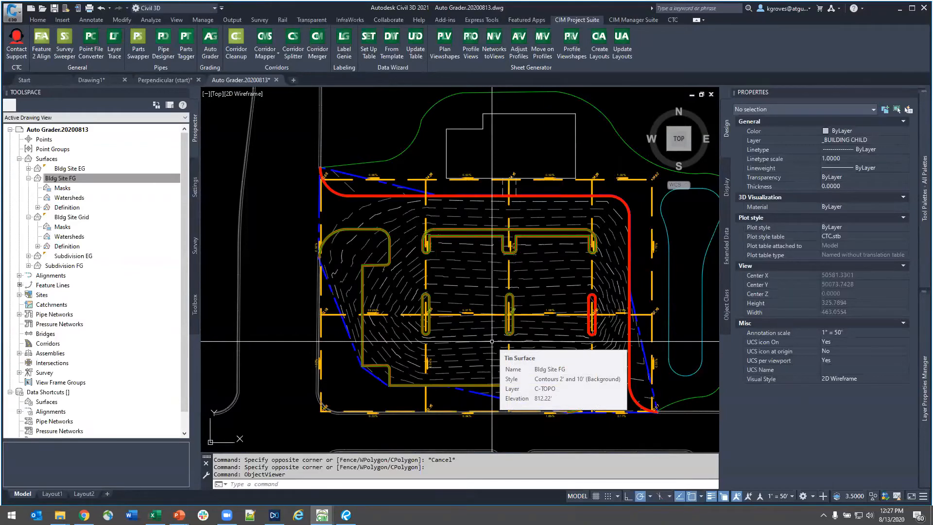
pyautogui.moveTo(566, 371); pyautogui.dragTo(521, 355, button='middle')
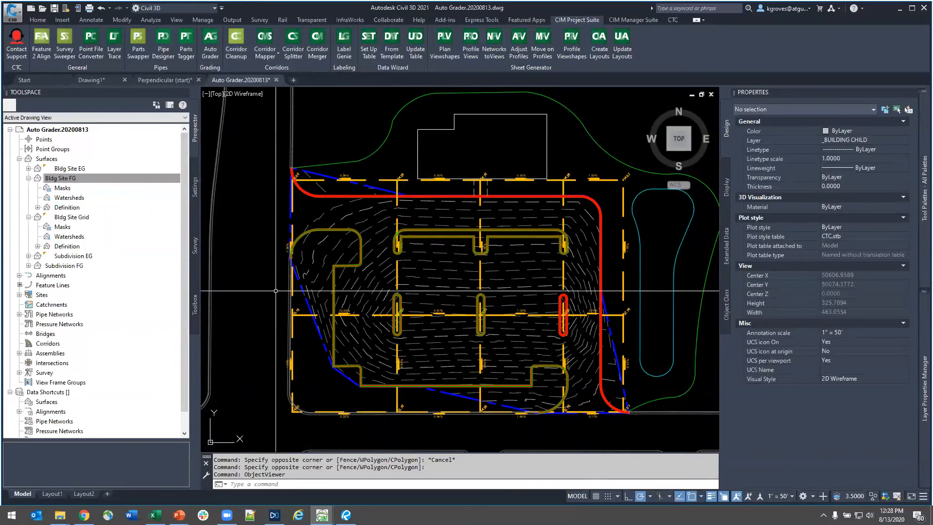
pyautogui.click(601, 214)
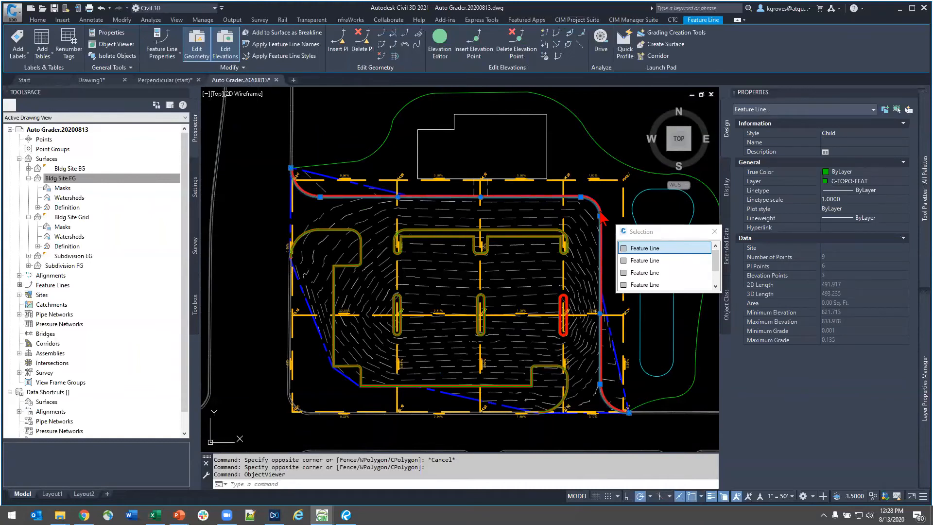
pyautogui.press('Escape')
pyautogui.click(535, 258)
pyautogui.press('Escape')
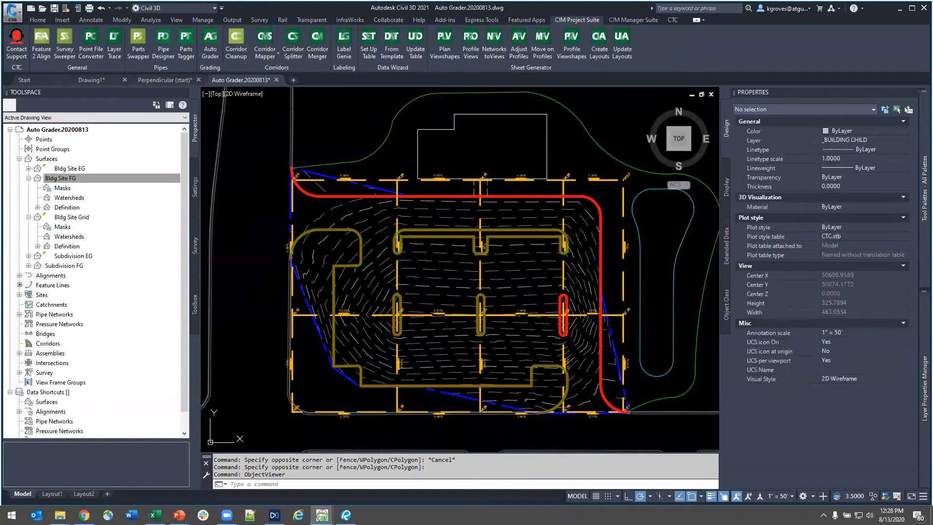
pyautogui.click(601, 264)
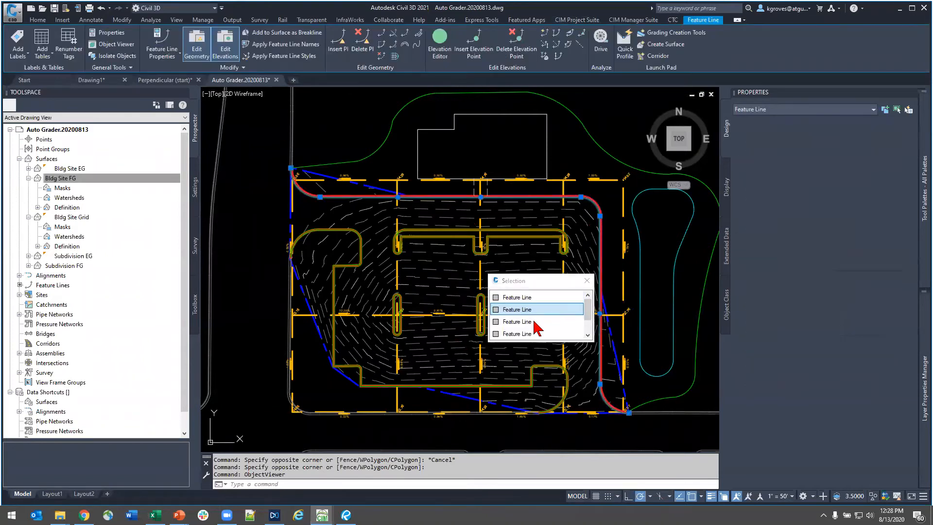
pyautogui.press('Escape')
pyautogui.moveTo(634, 299); pyautogui.dragTo(602, 309, button='middle')
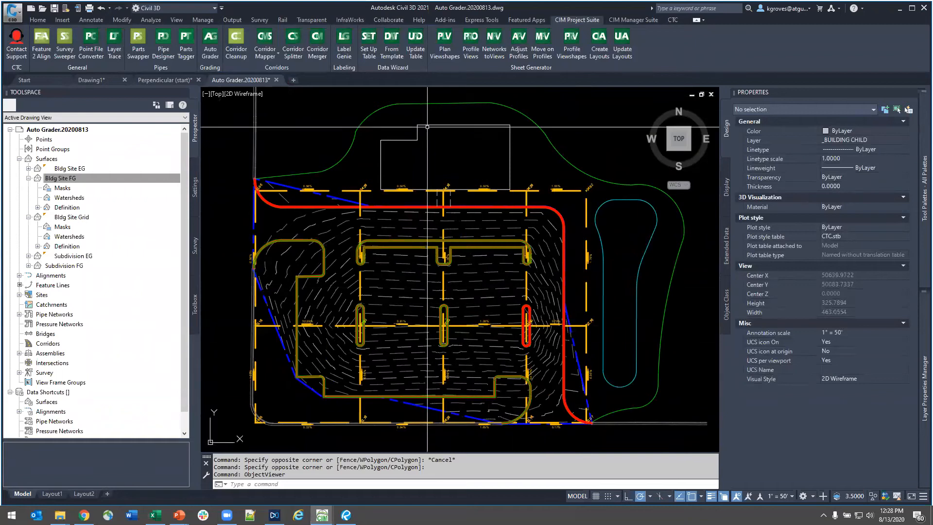
# - Open Auto Grader, review the Bldg Site Pond family's slope and bench settings and side options, and leave without saving changes
pyautogui.click(208, 48)
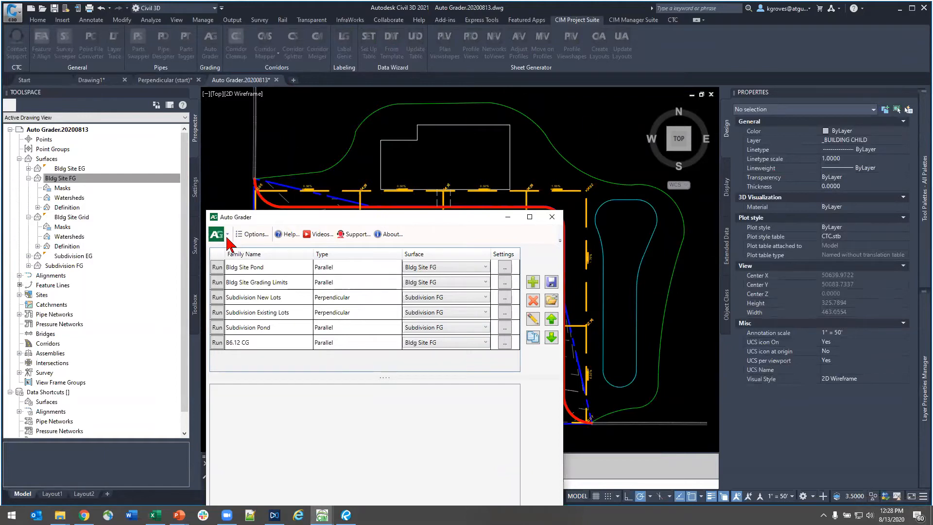
pyautogui.click(271, 286)
pyautogui.click(264, 267)
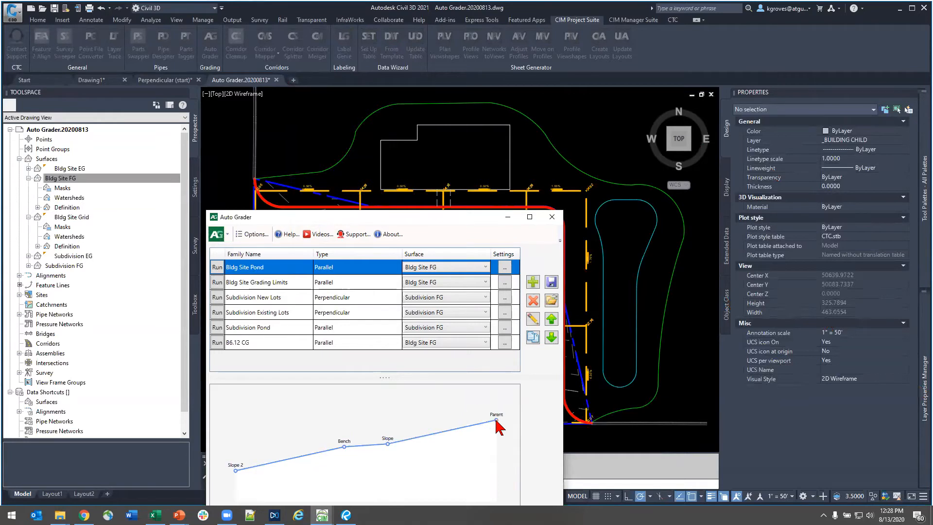
pyautogui.click(532, 322)
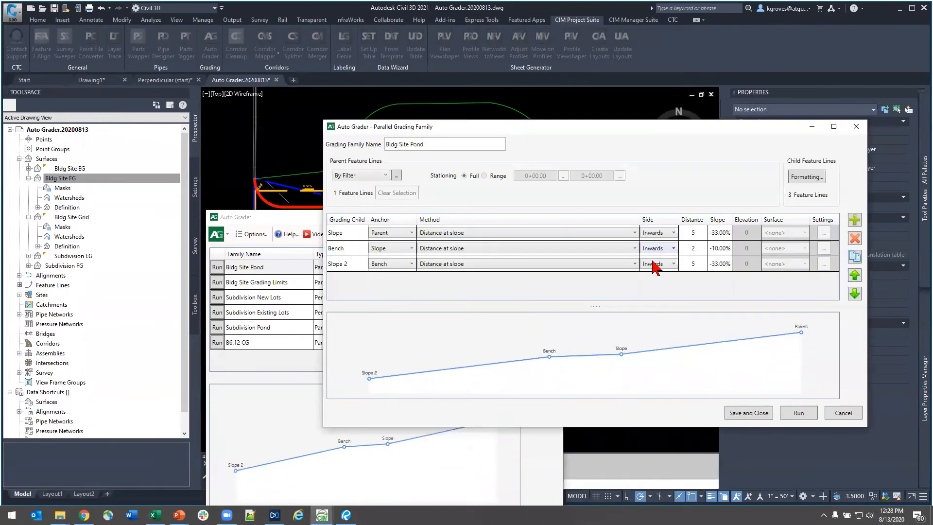
pyautogui.click(663, 230)
pyautogui.click(663, 232)
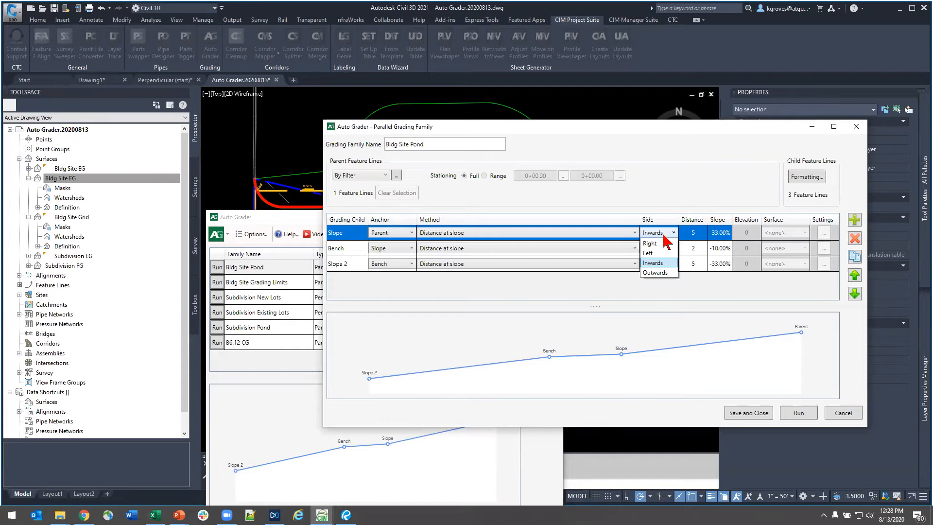
pyautogui.click(664, 235)
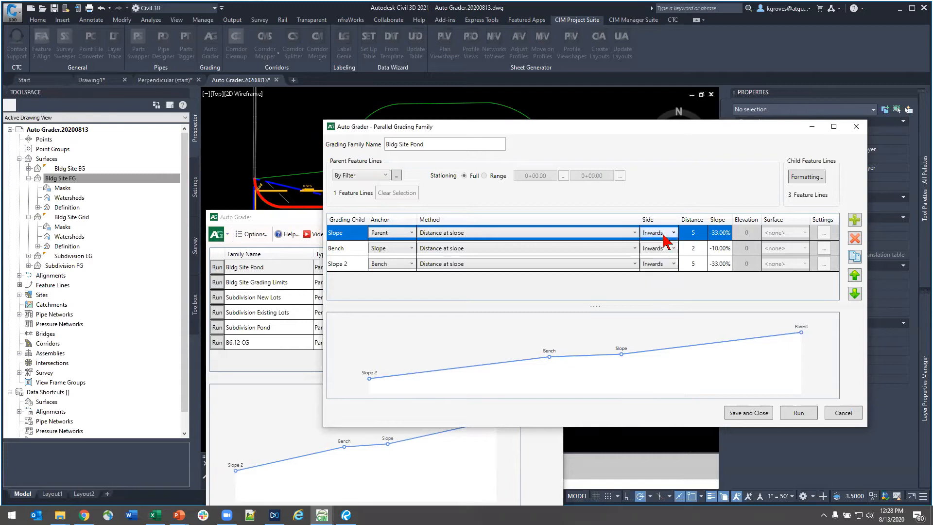
pyautogui.click(842, 414)
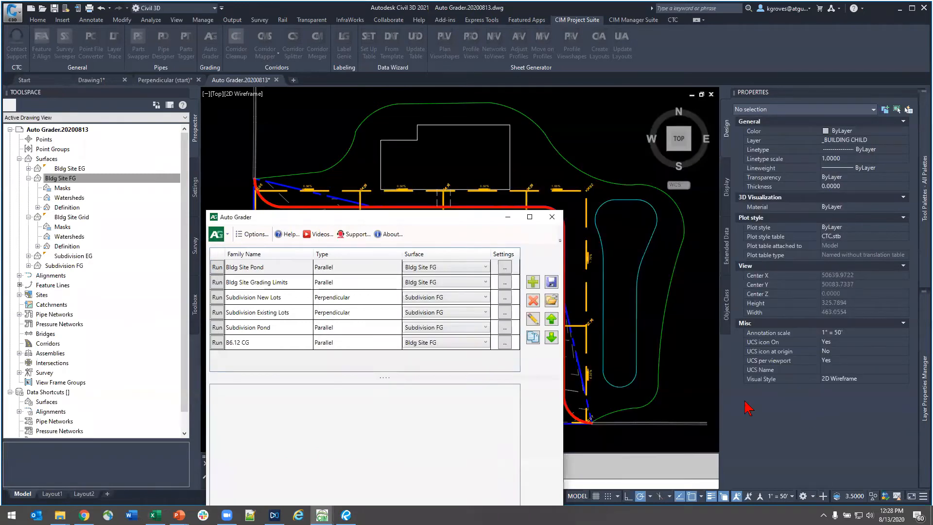
# - Run the Bldg Site Pond grading family on the Bldg Site FG surface
pyautogui.click(250, 283)
pyautogui.click(249, 268)
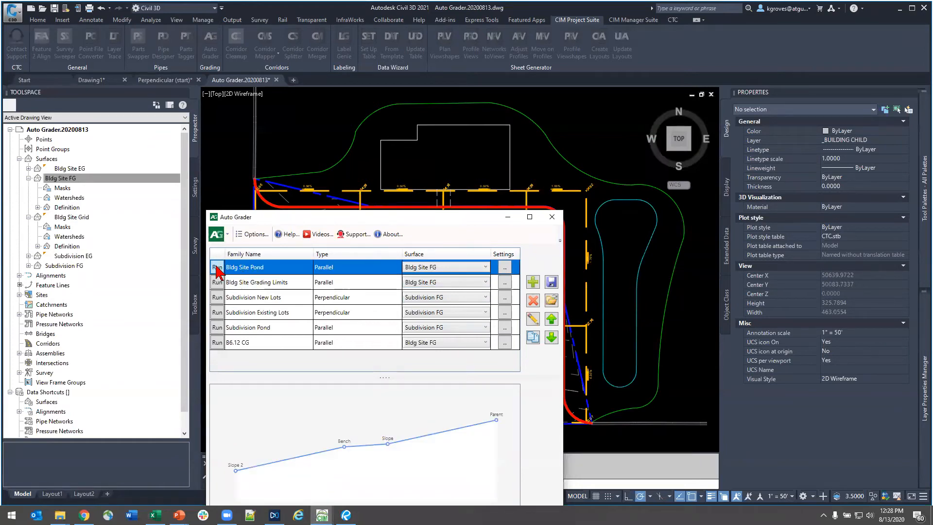
pyautogui.click(217, 267)
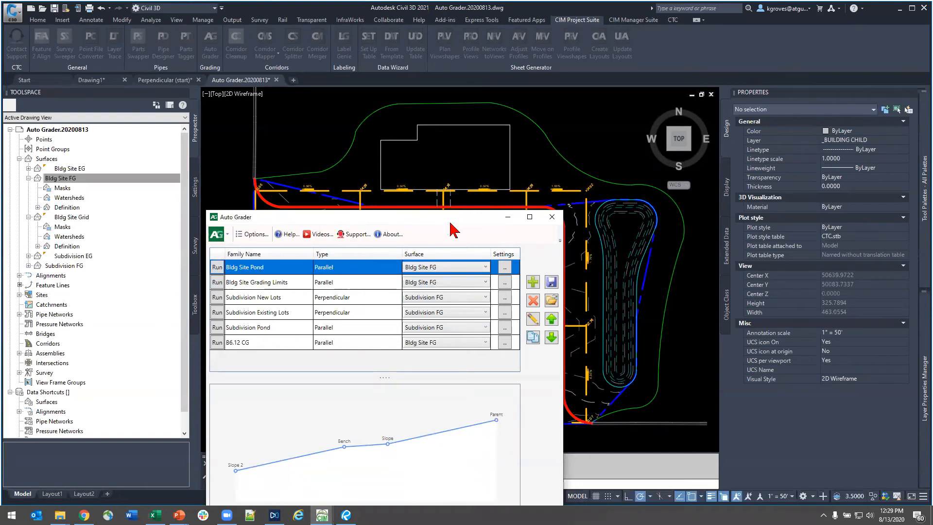
# - Review the breakline settings of the Bldg Site Grading Limits family and close them without changes
pyautogui.moveTo(451, 219); pyautogui.dragTo(491, 203)
pyautogui.click(295, 268)
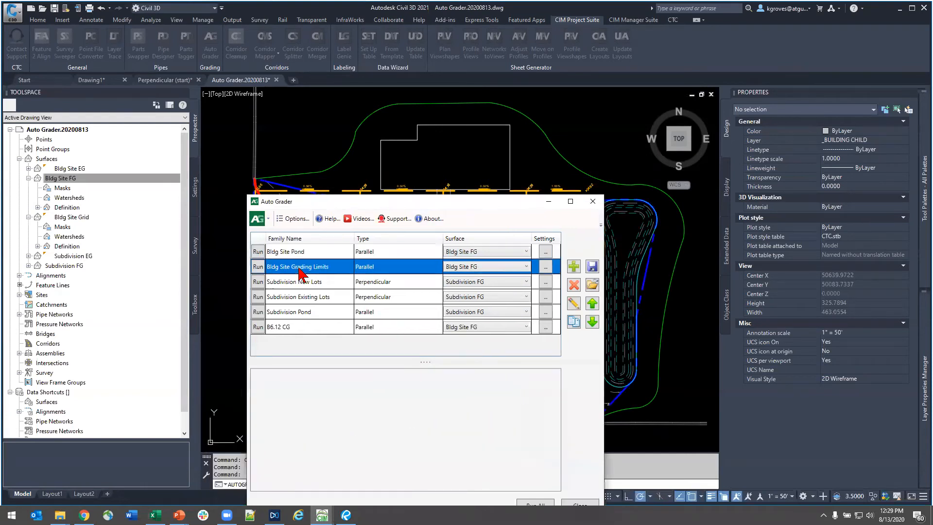
pyautogui.click(545, 266)
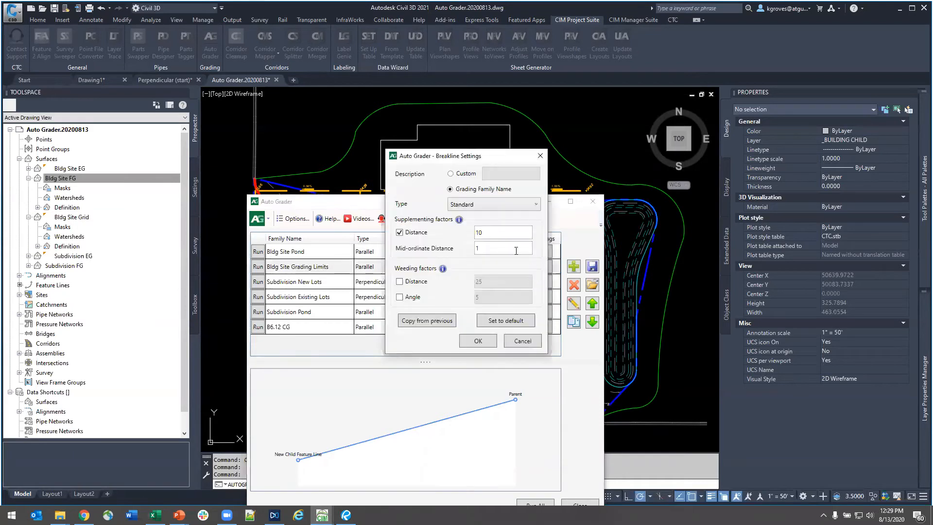
pyautogui.click(541, 155)
# - Open the Bldg Site Grading Limits family for editing and review the available grading methods, keeping Slope to surface
pyautogui.click(571, 306)
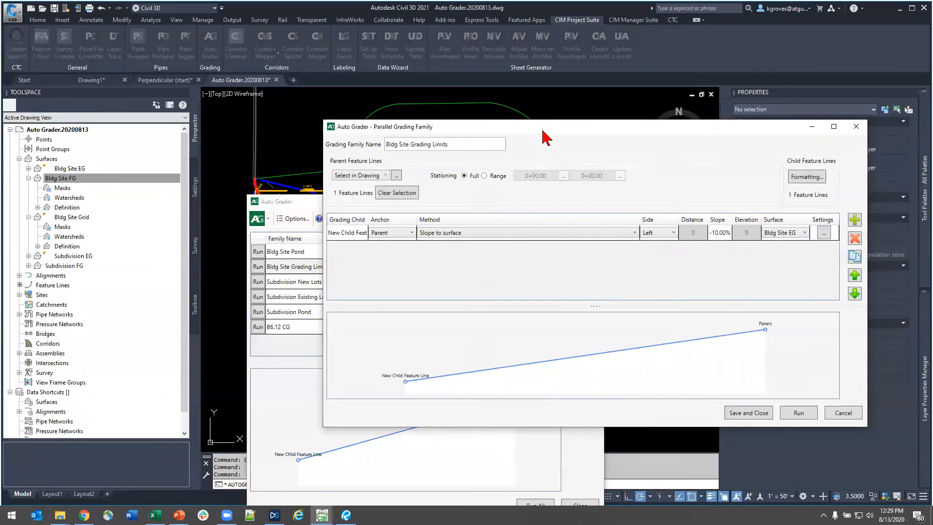
pyautogui.moveTo(543, 132); pyautogui.dragTo(489, 159)
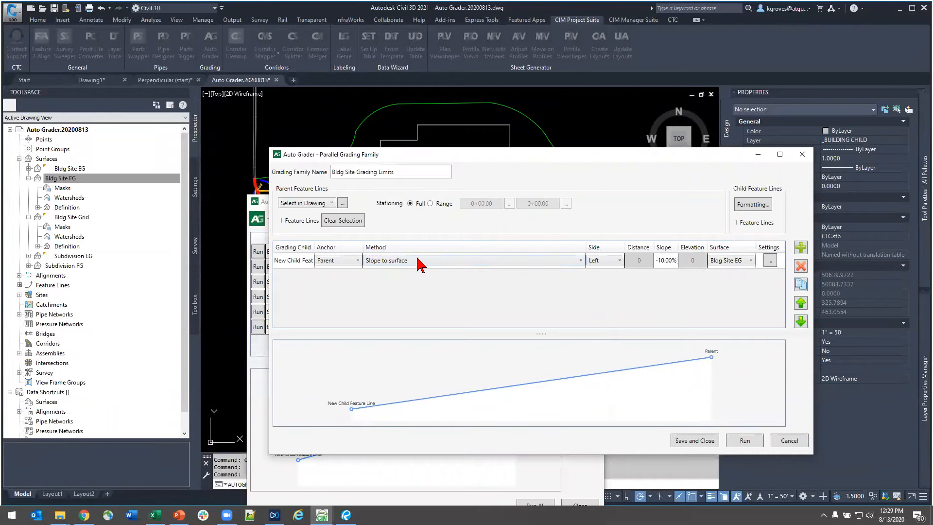
pyautogui.click(443, 260)
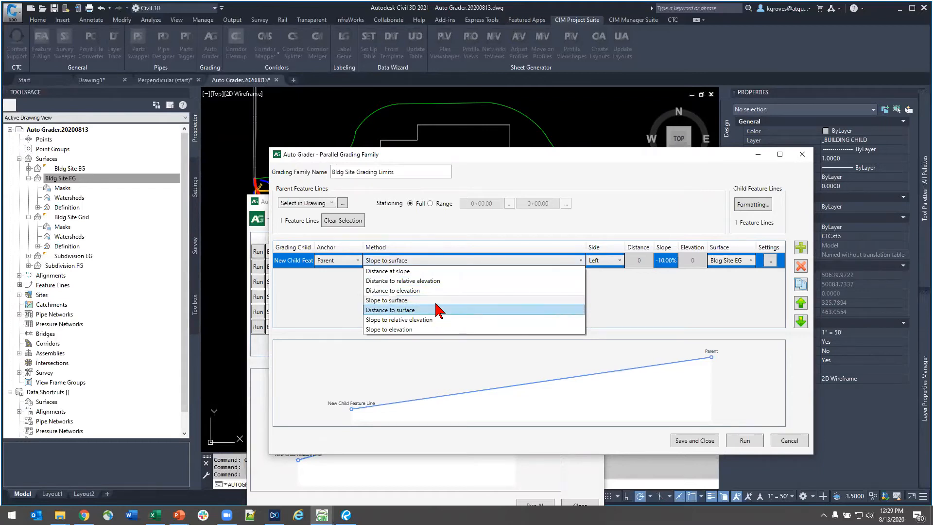
pyautogui.click(527, 302)
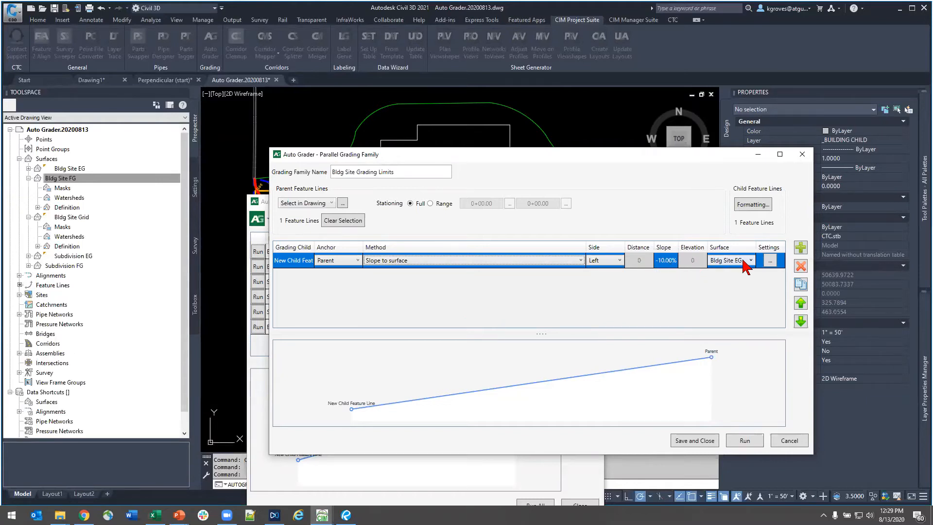
# - Review the grading child's daylight frequency distances for lines and curves, and leave the family without saving changes
pyautogui.click(770, 261)
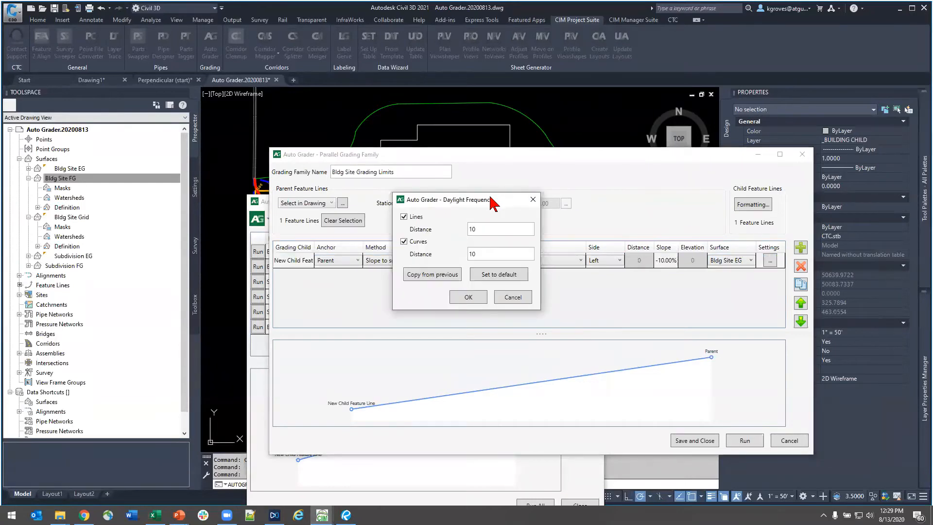
pyautogui.moveTo(494, 203); pyautogui.dragTo(762, 284)
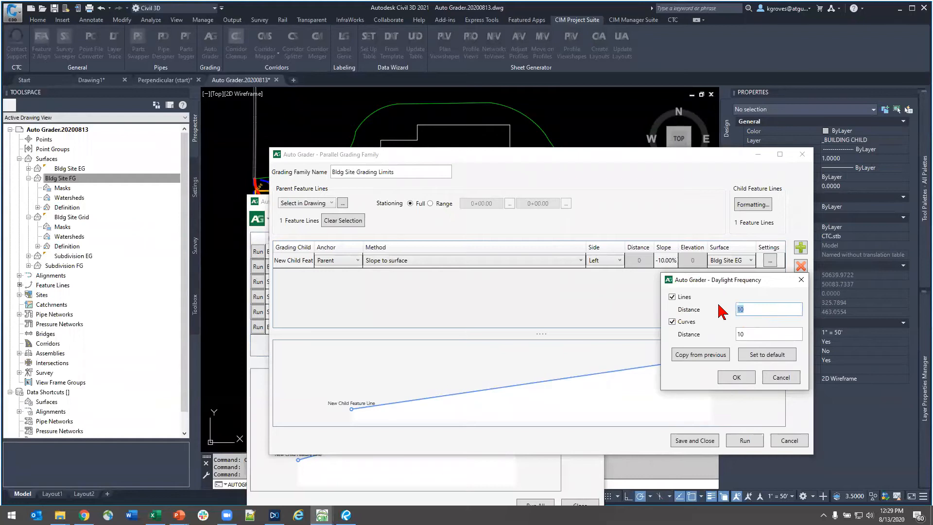
pyautogui.press('Tab')
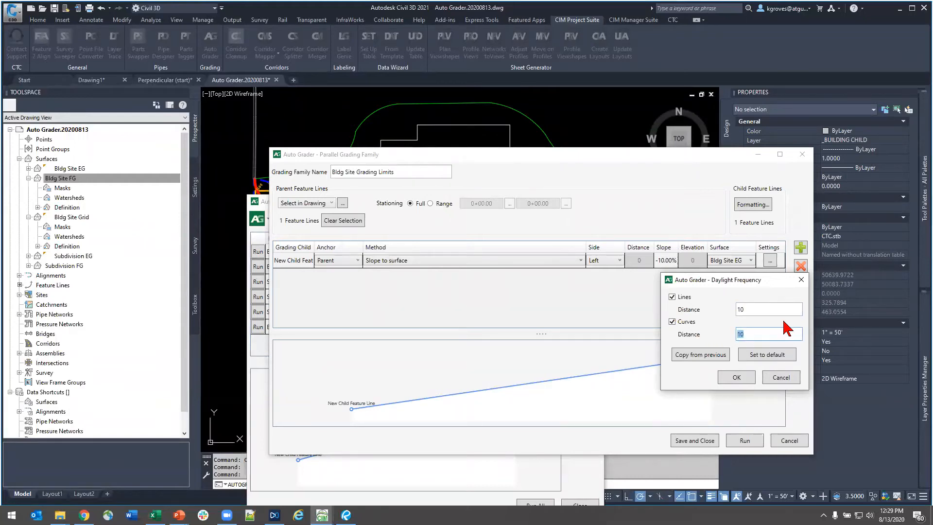
pyautogui.doubleClick(747, 307)
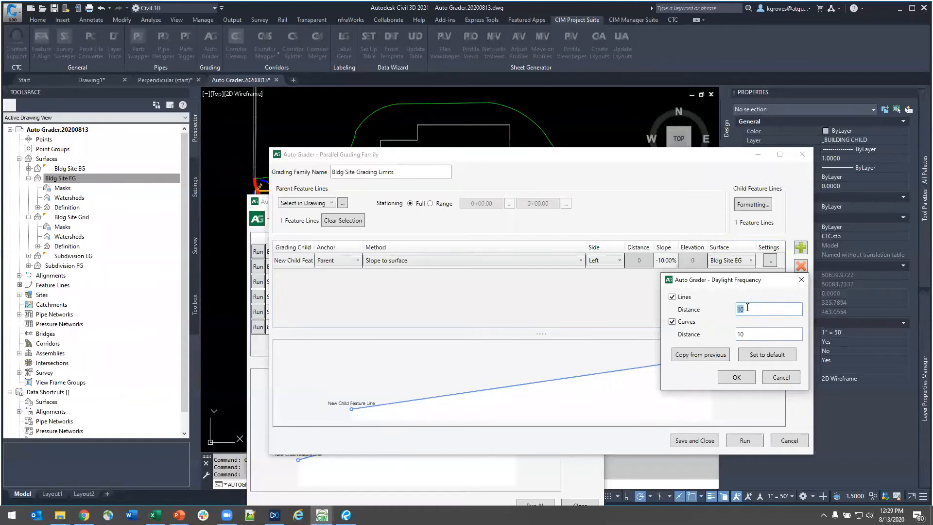
pyautogui.moveTo(752, 335); pyautogui.dragTo(704, 331)
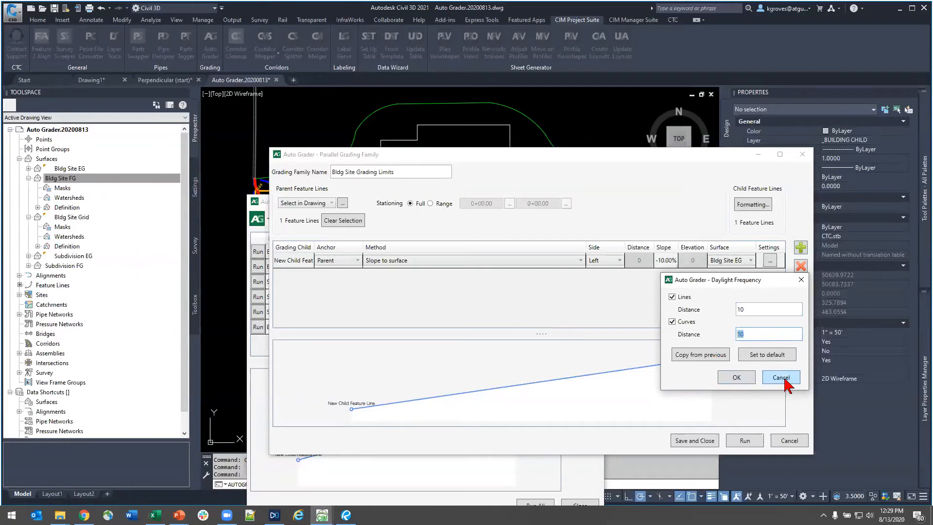
pyautogui.click(783, 381)
pyautogui.click(789, 440)
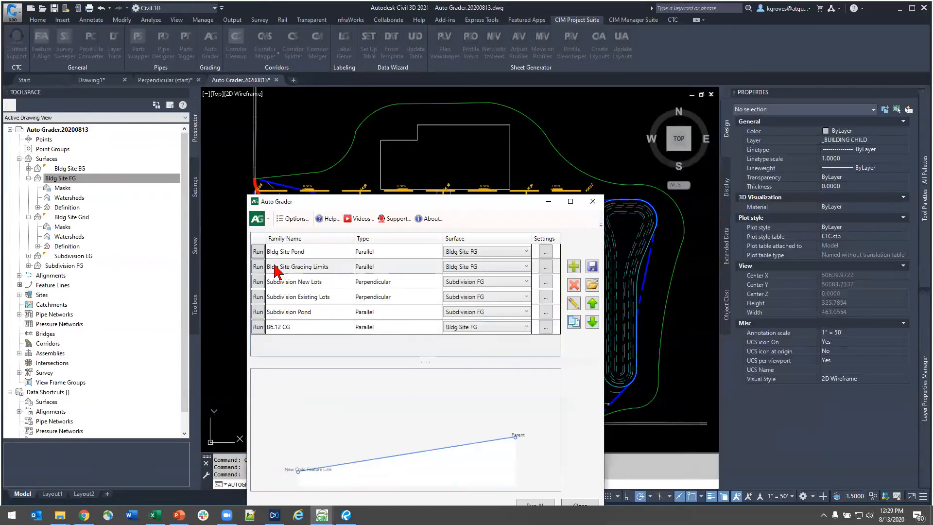
# - Run the Bldg Site Grading Limits family, run all grading families, and close Auto Grader and the event list
pyautogui.click(258, 267)
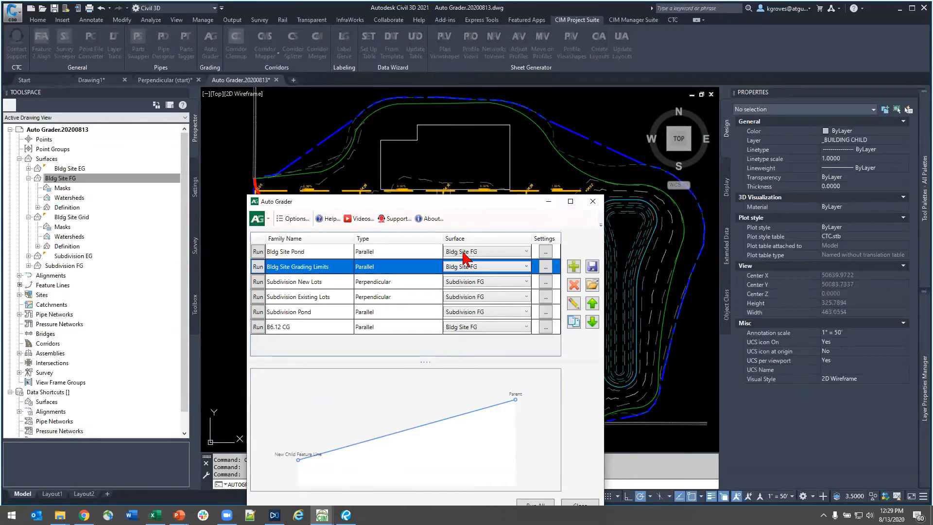
pyautogui.moveTo(468, 204); pyautogui.dragTo(464, 129)
pyautogui.click(530, 431)
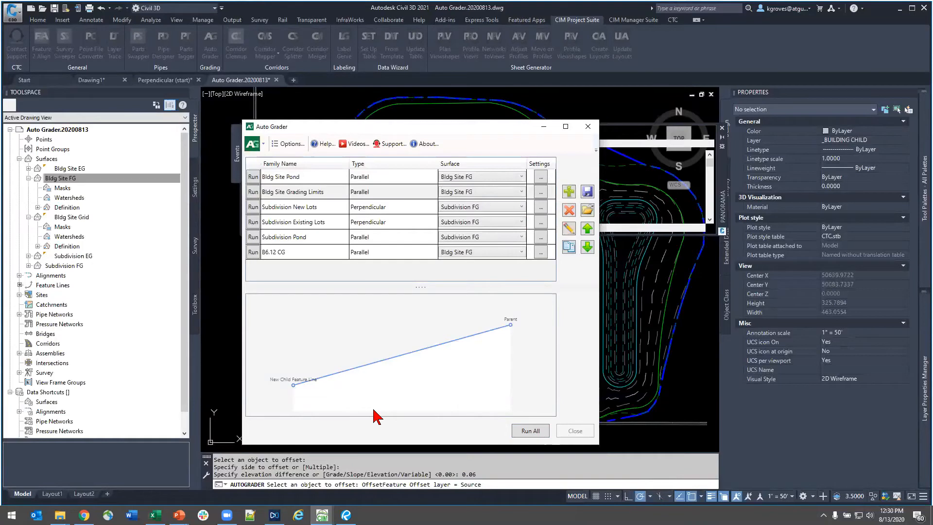
pyautogui.click(533, 430)
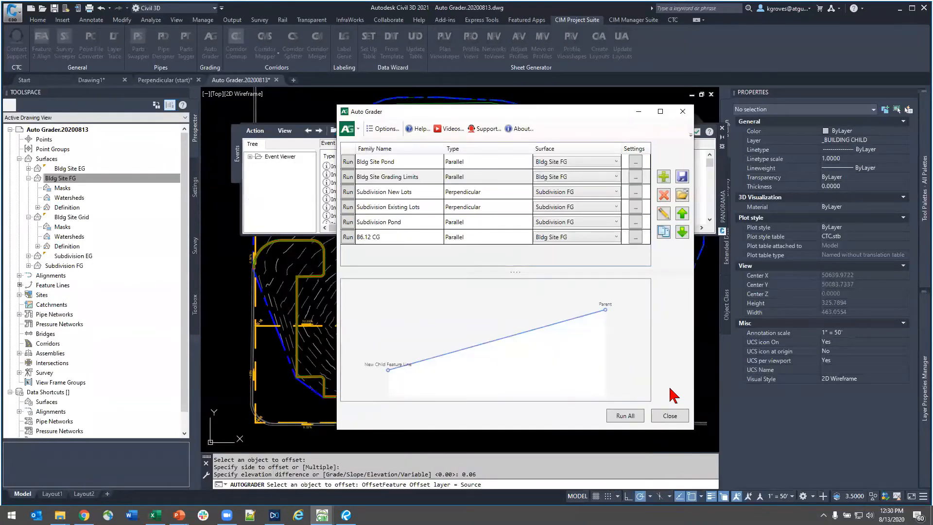
pyautogui.click(669, 416)
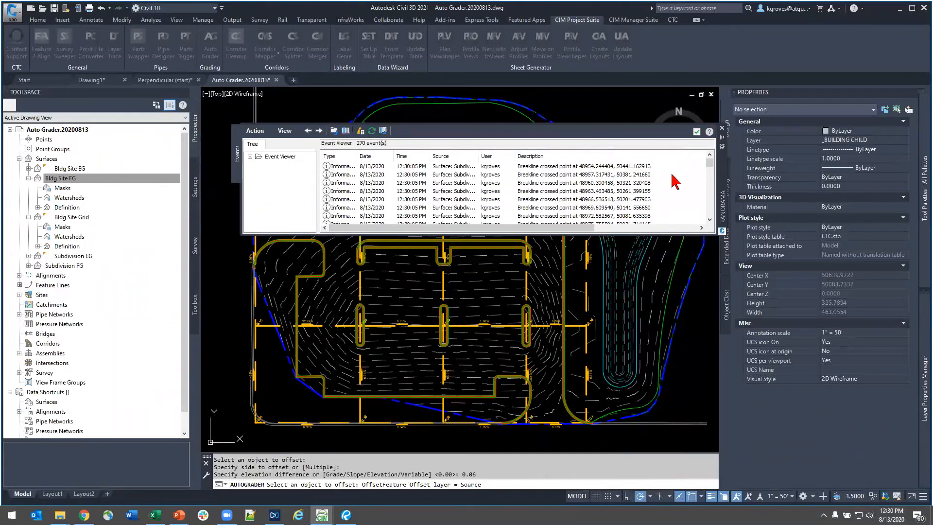
pyautogui.click(697, 132)
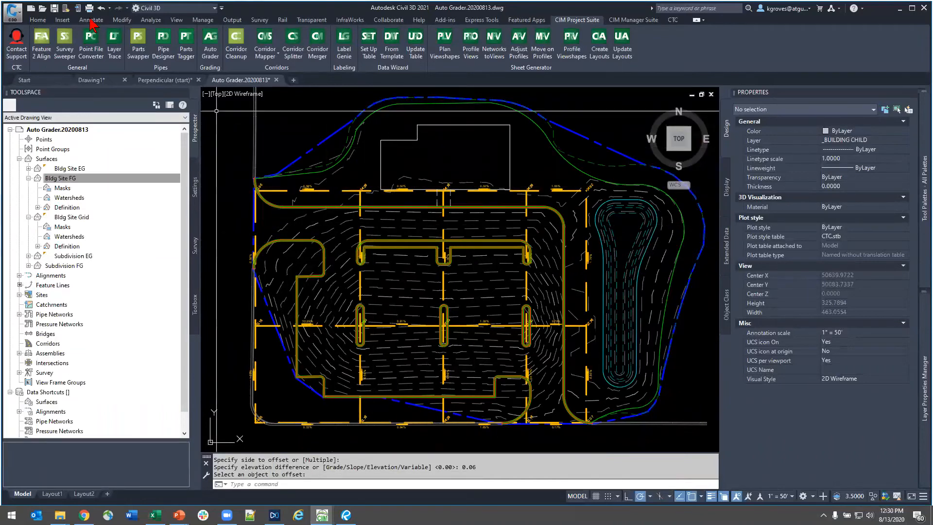
# - Undo the last Auto Grader command and dismiss the event list
pyautogui.click(109, 8)
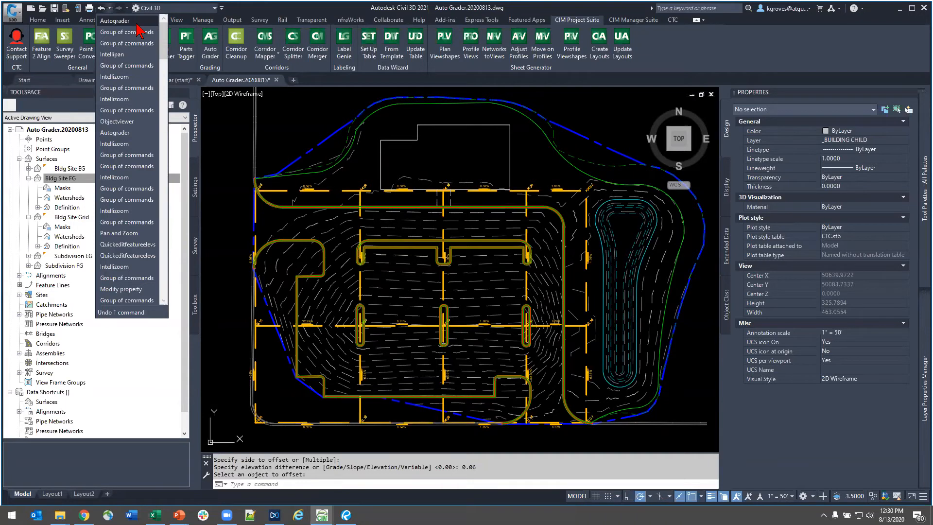
pyautogui.click(136, 24)
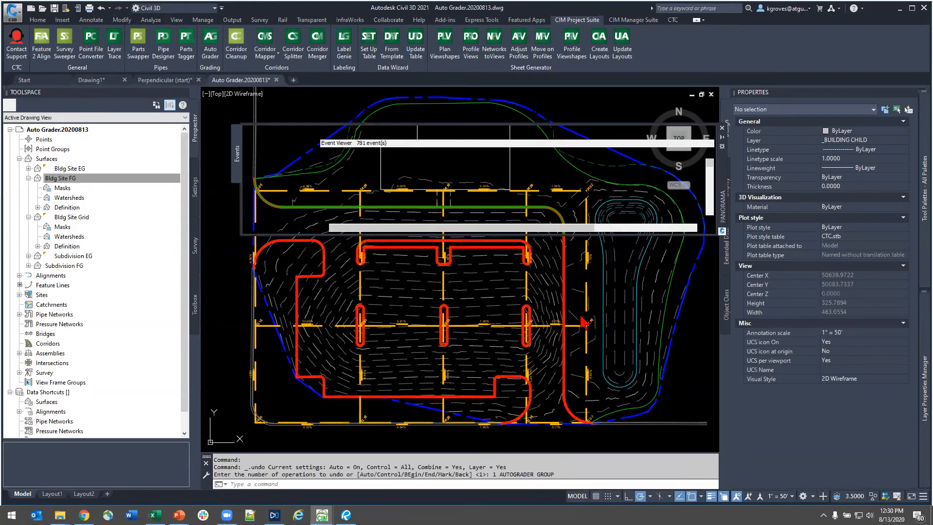
pyautogui.click(697, 132)
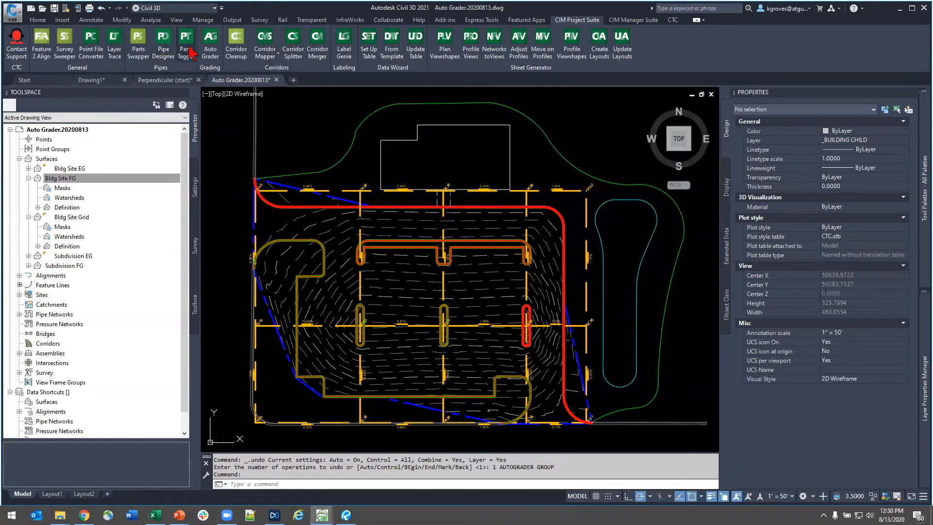
# - Run the Bldg Site Pond and Bldg Site Grading Limits families on the Bldg Site FG surface and close Auto Grader
pyautogui.click(220, 54)
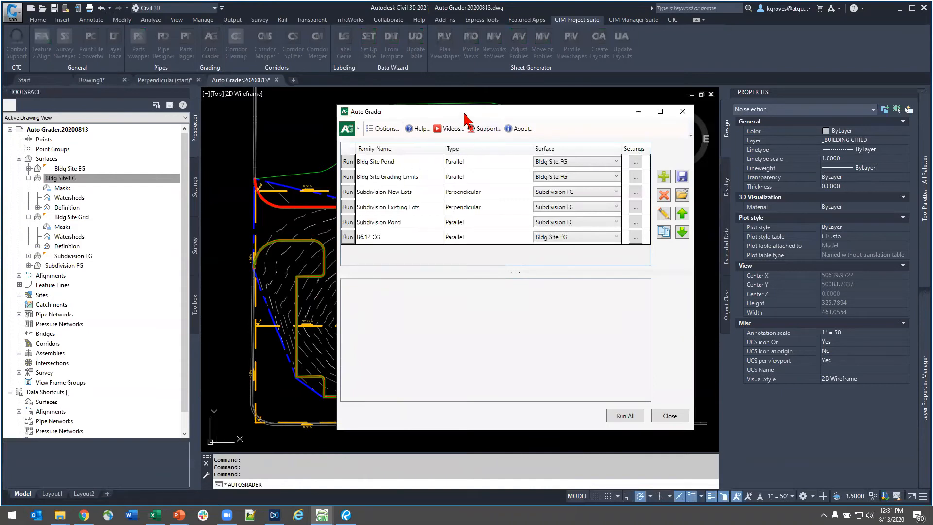
pyautogui.moveTo(464, 114); pyautogui.dragTo(255, 258)
pyautogui.click(138, 309)
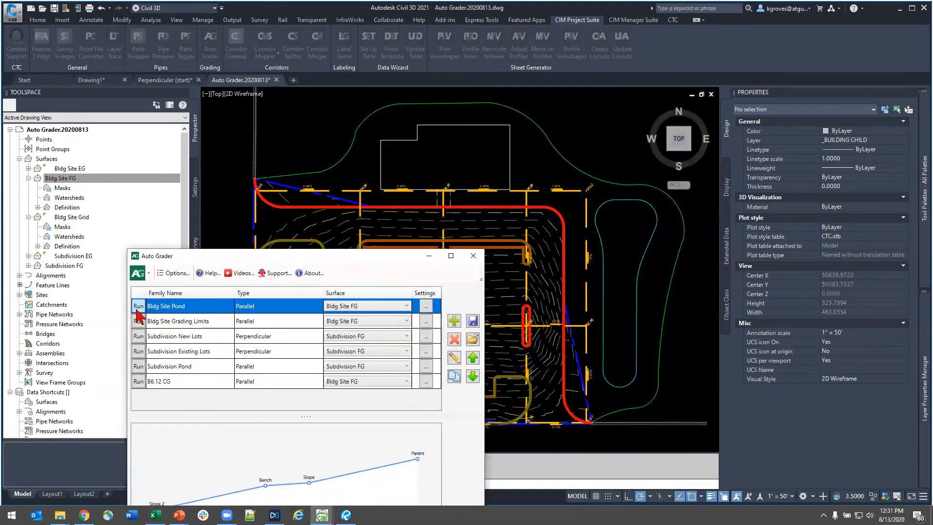
pyautogui.click(174, 323)
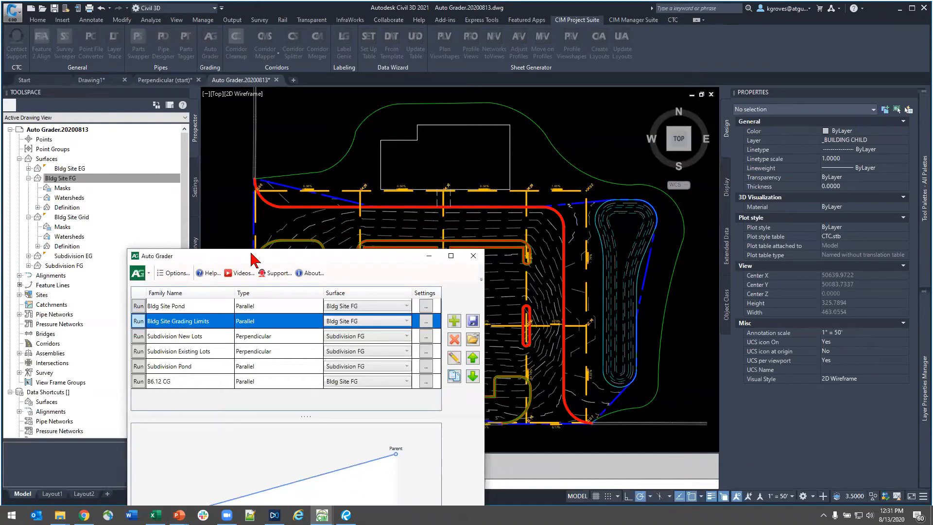
pyautogui.moveTo(252, 256); pyautogui.dragTo(156, 124)
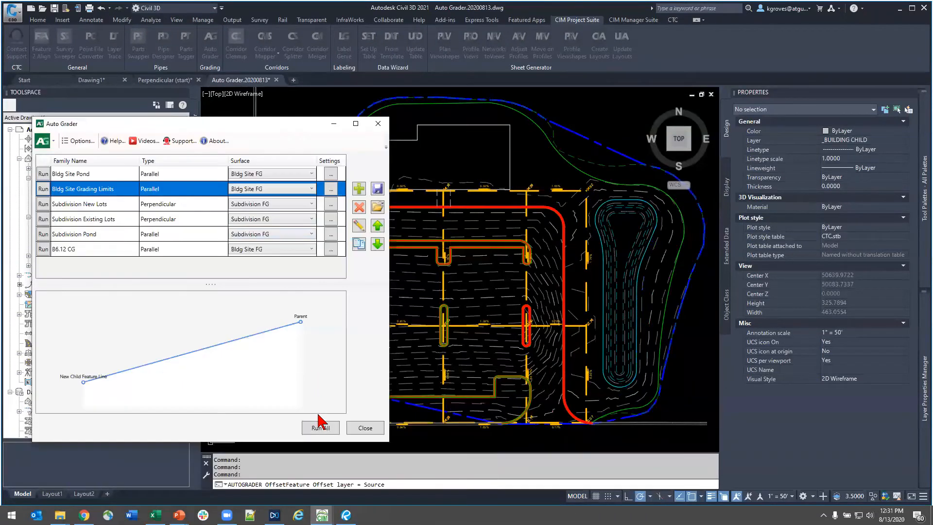
pyautogui.click(365, 428)
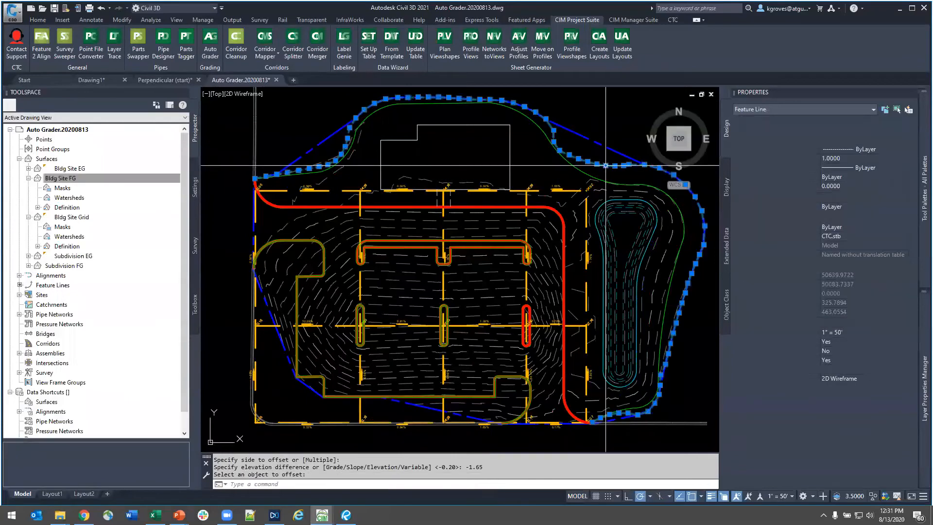
# - Set the Bldg Site FG surface's style to Design with TIN
pyautogui.press('Escape')
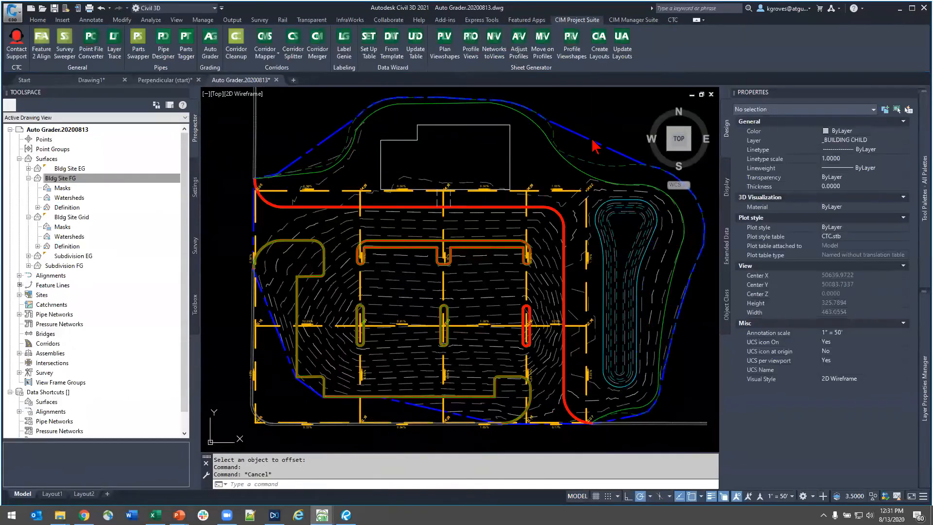
pyautogui.scroll(5, 594, 144)
pyautogui.click(593, 185)
pyautogui.click(854, 142)
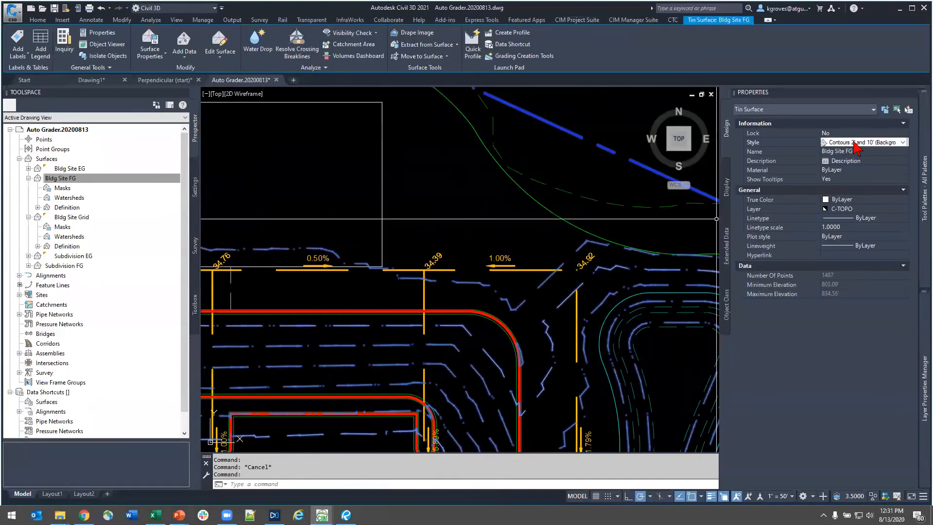
pyautogui.click(854, 142)
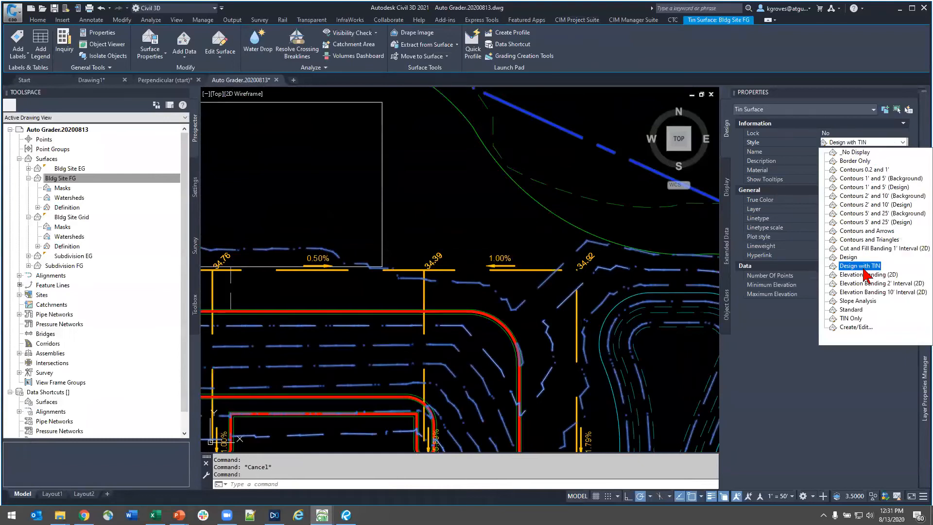
pyautogui.click(860, 266)
pyautogui.press('Escape')
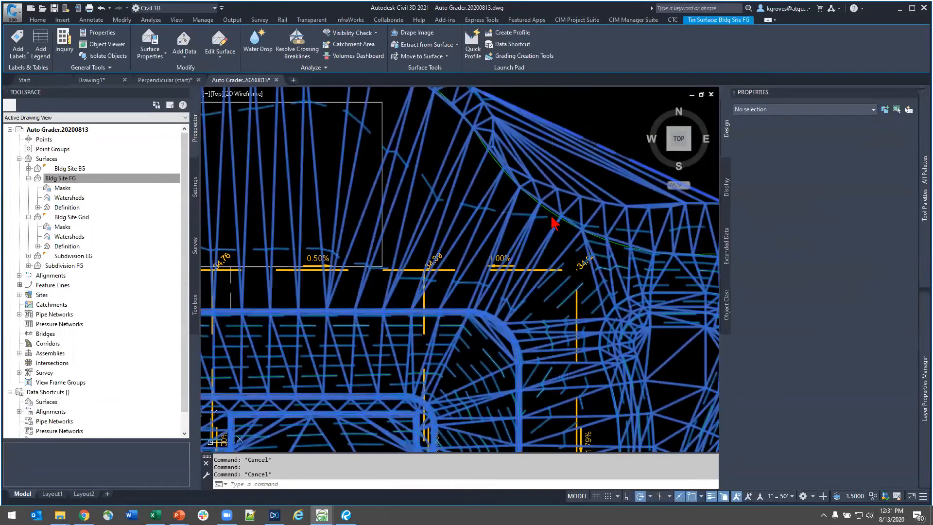
# - Examine the Bldg Site FG triangulation along the grading limits between the building and pond, and bring the subdivision site into view
pyautogui.moveTo(540, 217); pyautogui.dragTo(459, 334, button='middle')
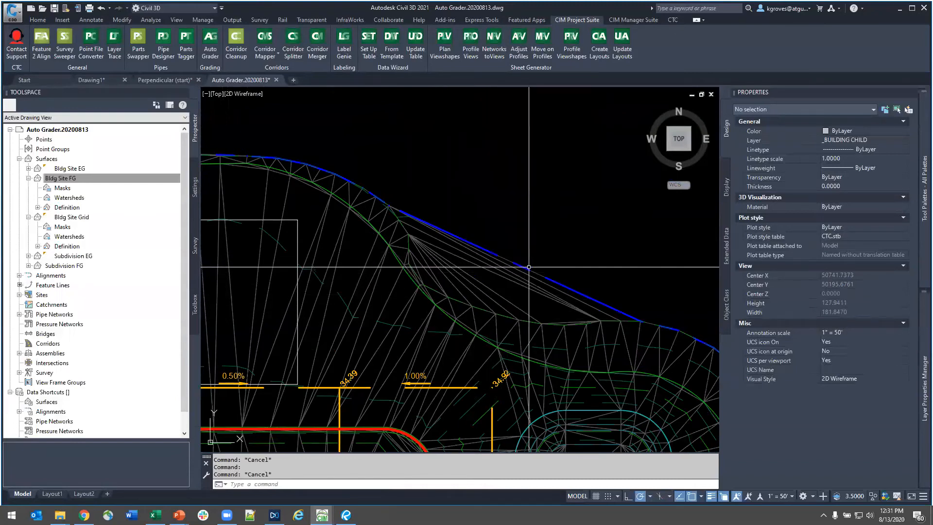
pyautogui.moveTo(528, 268)
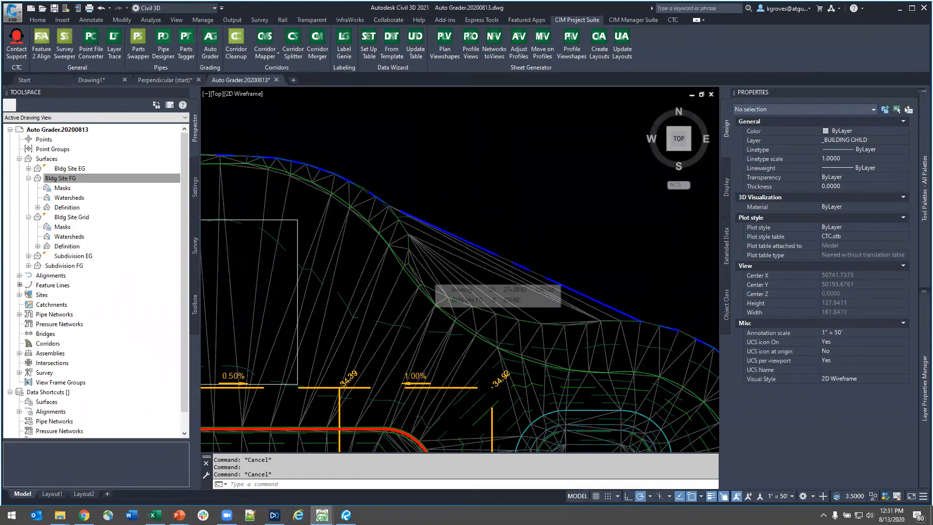
pyautogui.scroll(-6, 483, 218)
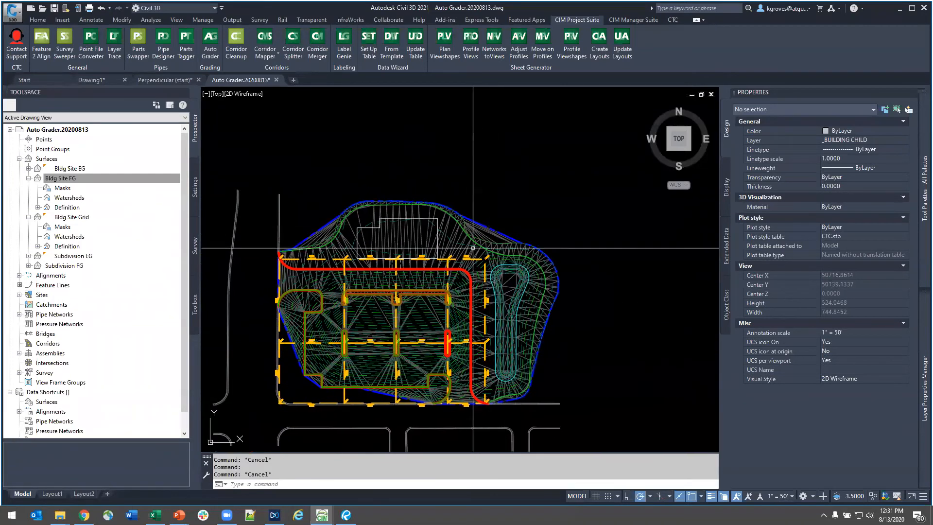
pyautogui.moveTo(226, 430); pyautogui.dragTo(280, 415, button='middle')
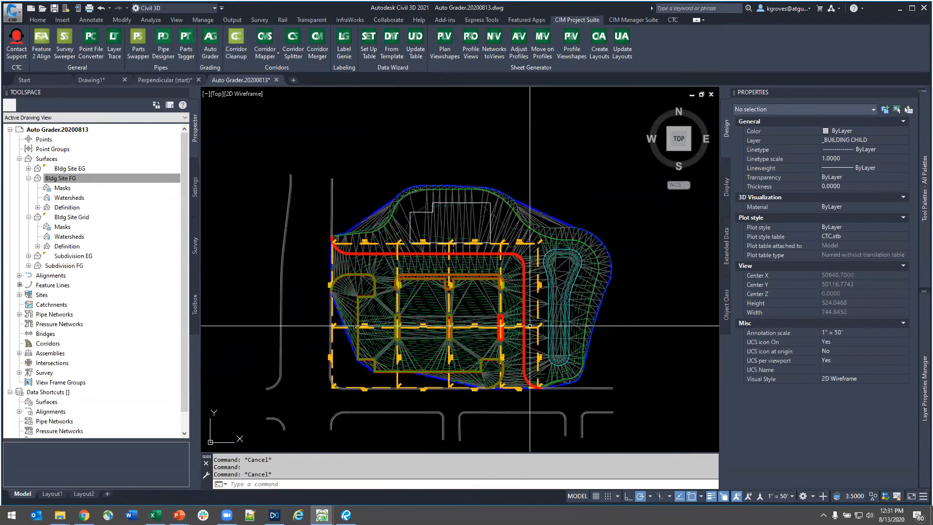
pyautogui.moveTo(534, 358)
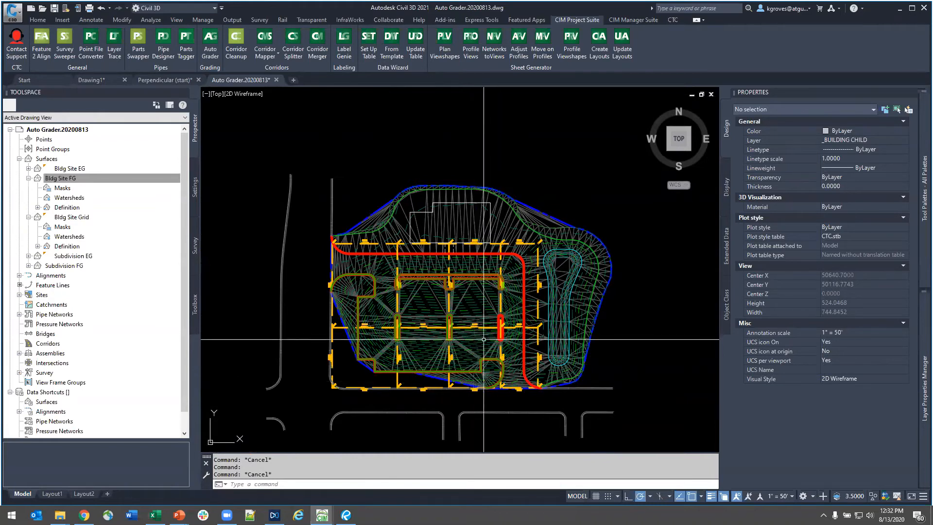
pyautogui.scroll(-5, 488, 342)
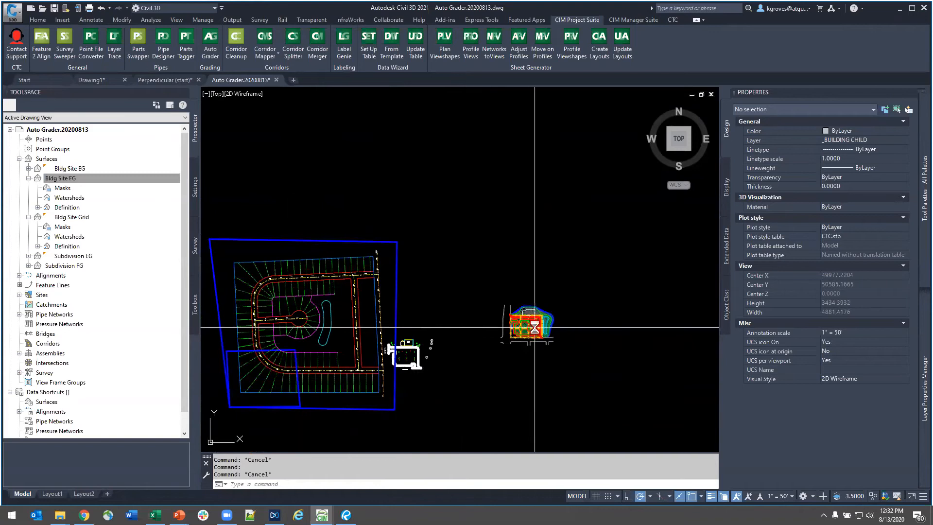
# - Switch to the Perpendicular (start) drawing and open the PL Base drawing from File Explorer as a separate drawing
pyautogui.scroll(5, 534, 327)
pyautogui.scroll(1, 535, 327)
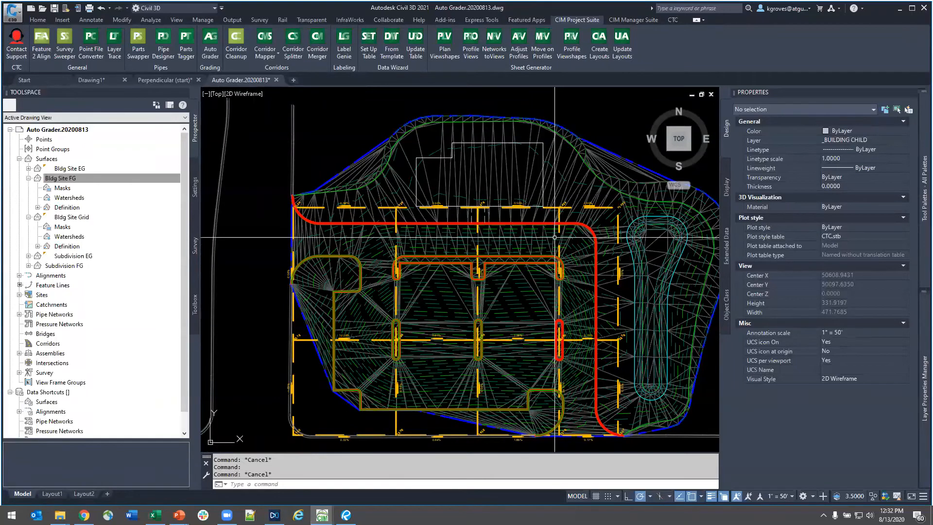
pyautogui.click(169, 81)
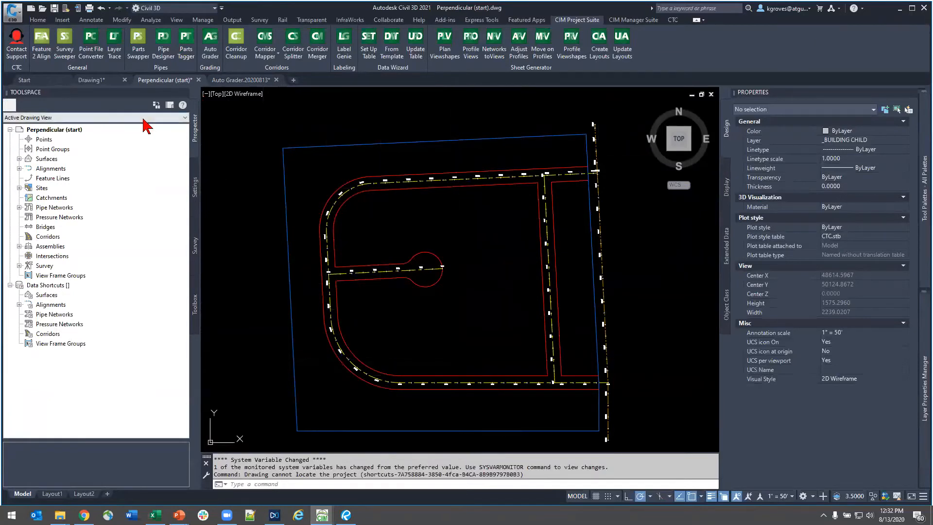
pyautogui.click(60, 514)
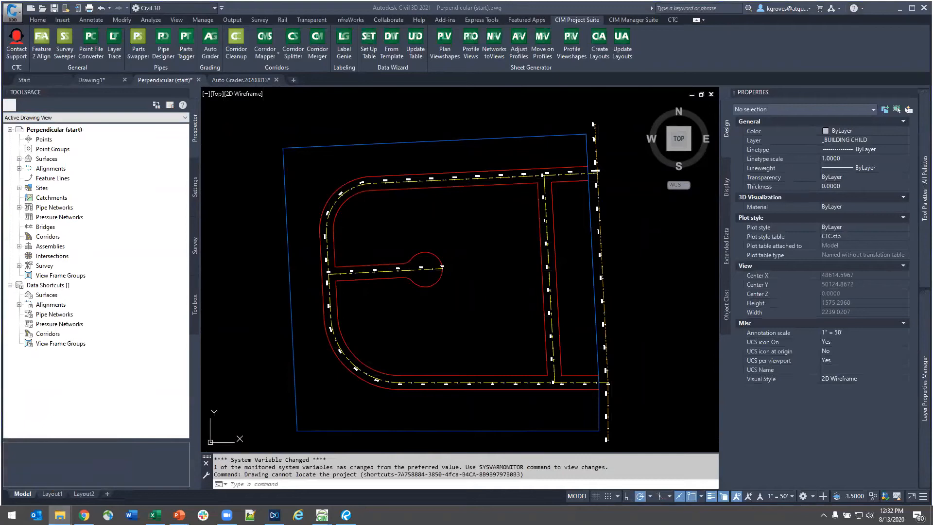
pyautogui.moveTo(331, 96); pyautogui.dragTo(335, 80)
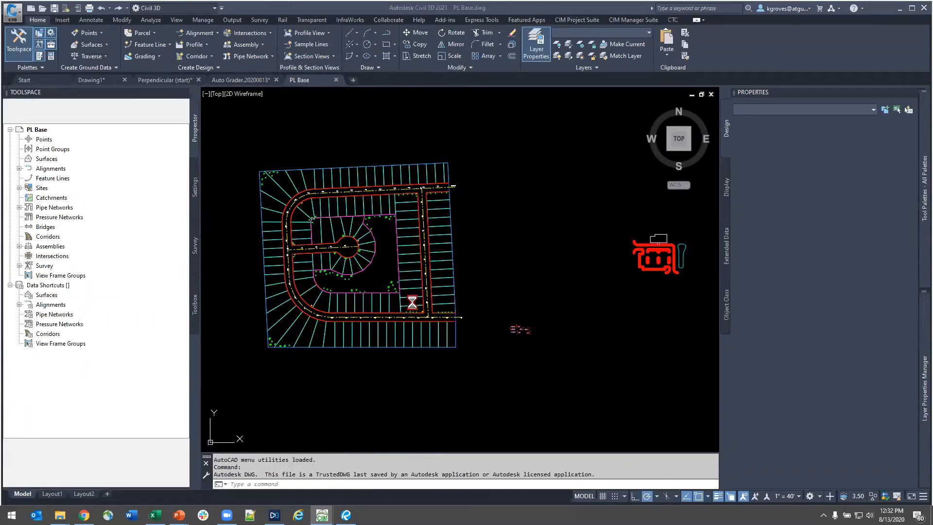
pyautogui.scroll(6, 280, 261)
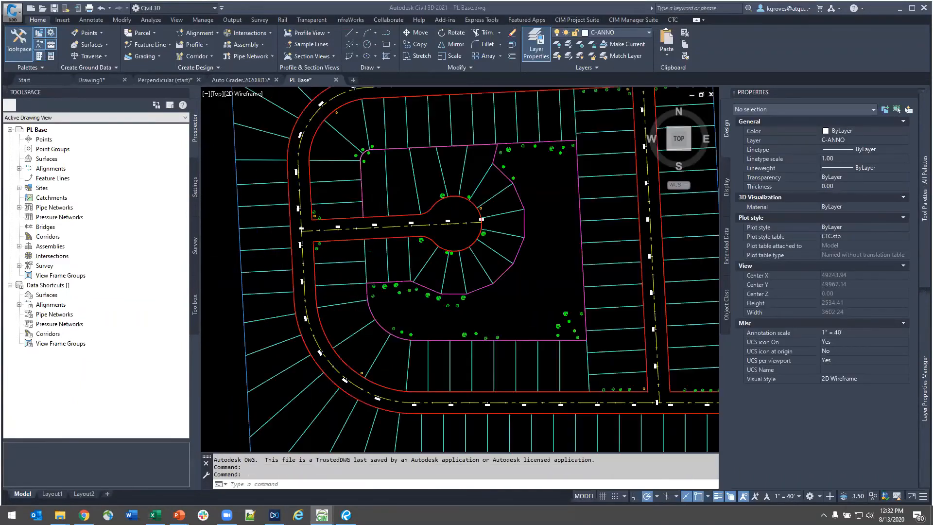
pyautogui.moveTo(265, 255); pyautogui.dragTo(253, 222)
pyautogui.scroll(-7, 253, 221)
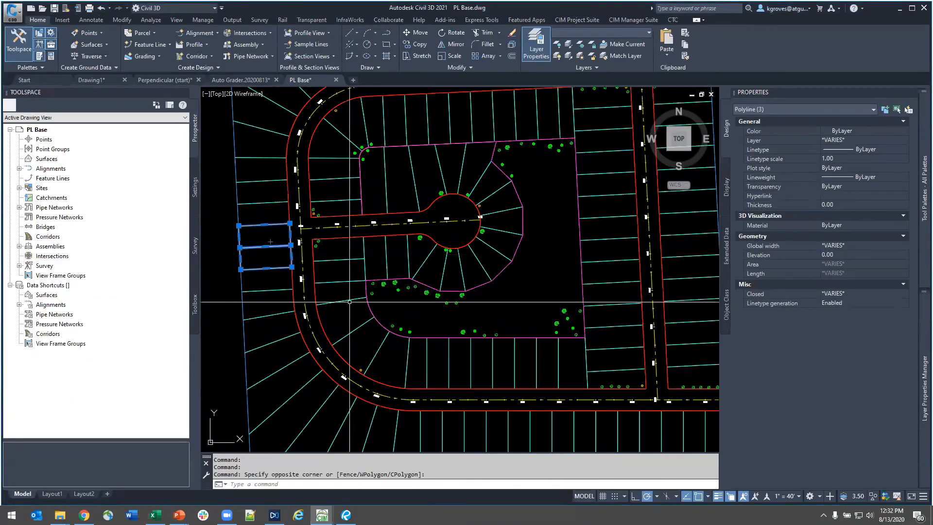
pyautogui.press('Escape')
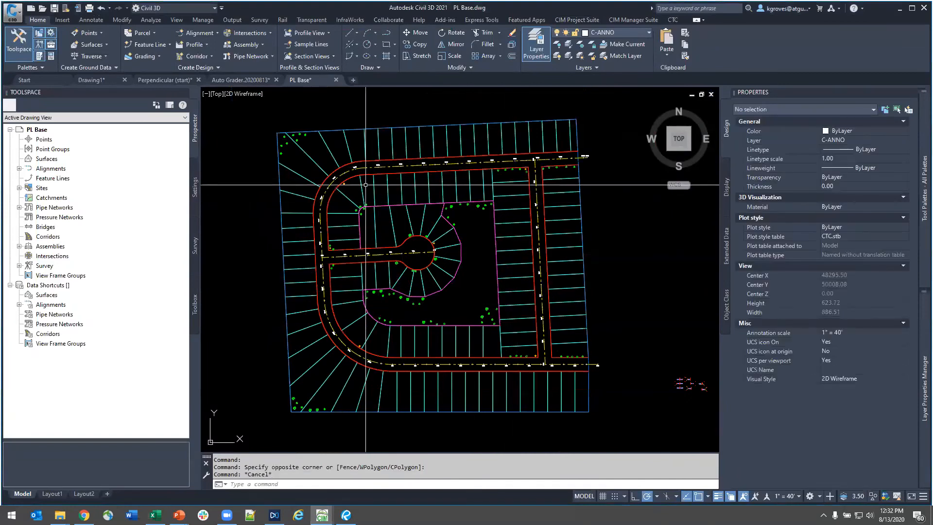
# - Select all polylines similar to one side lot line in PL Base and copy them with base point 0,0
pyautogui.click(361, 185)
pyautogui.click(407, 224)
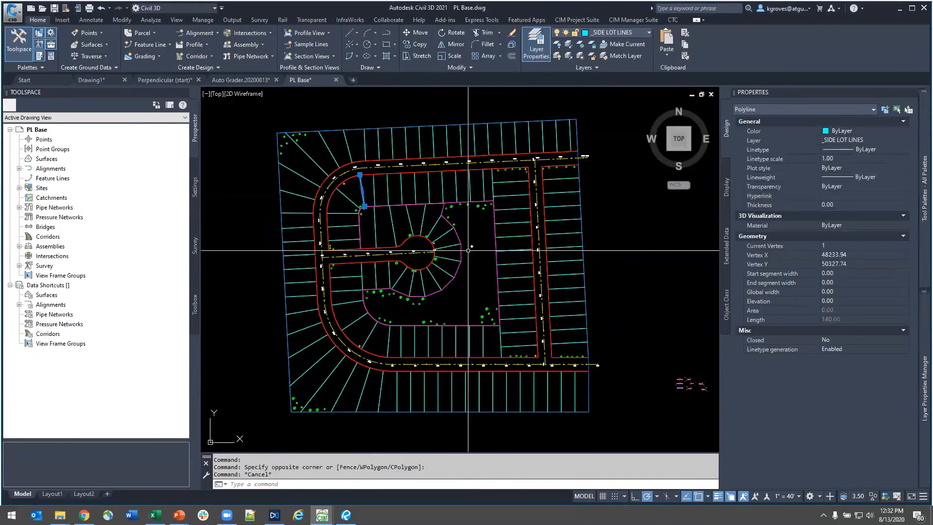
pyautogui.rightClick(480, 241)
pyautogui.click(520, 383)
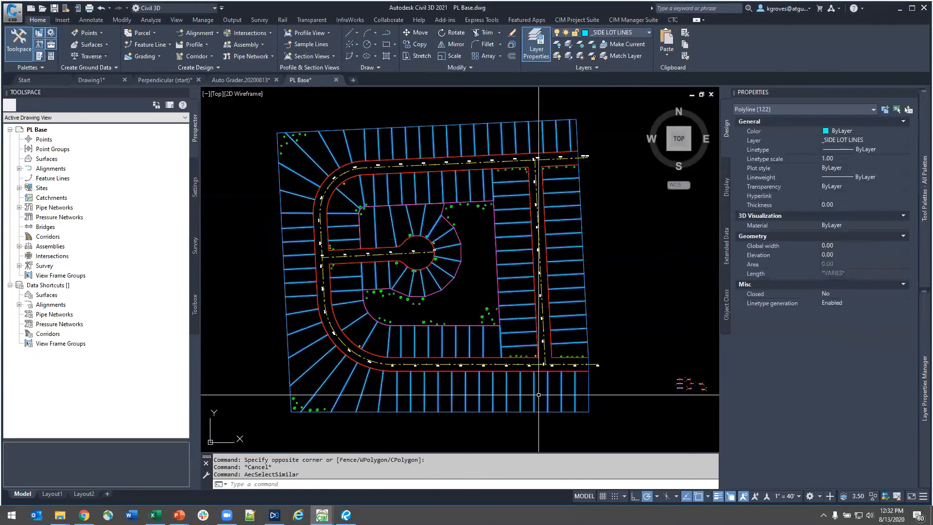
pyautogui.write('0')
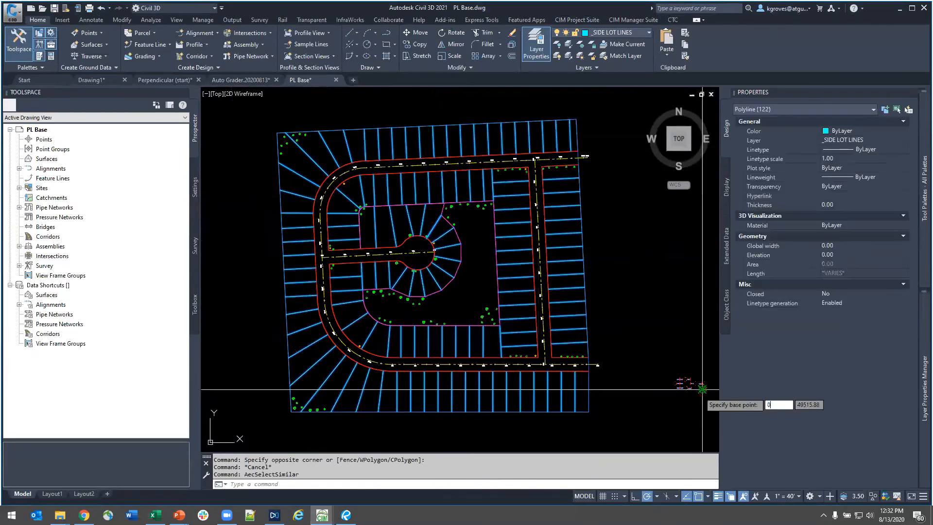
pyautogui.write(',0')
pyautogui.press('Return')
# - Paste the copied side lot lines into the Perpendicular (start) drawing at insertion point 0,0
pyautogui.click(165, 80)
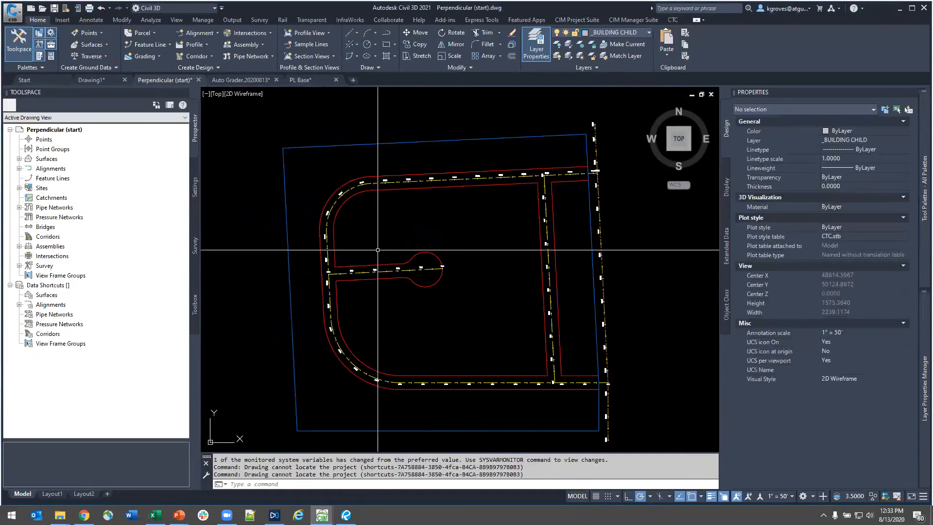
pyautogui.hotkey('ctrl', 'v')
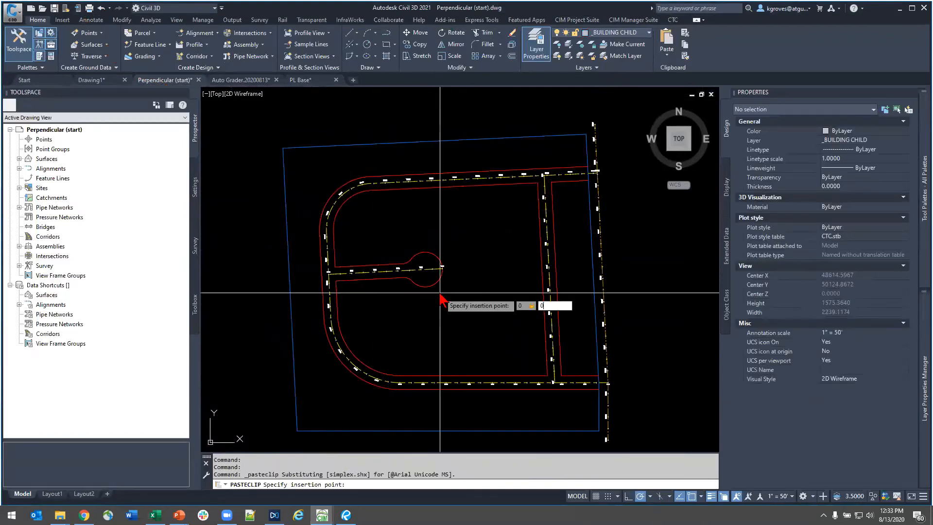
pyautogui.press('Return')
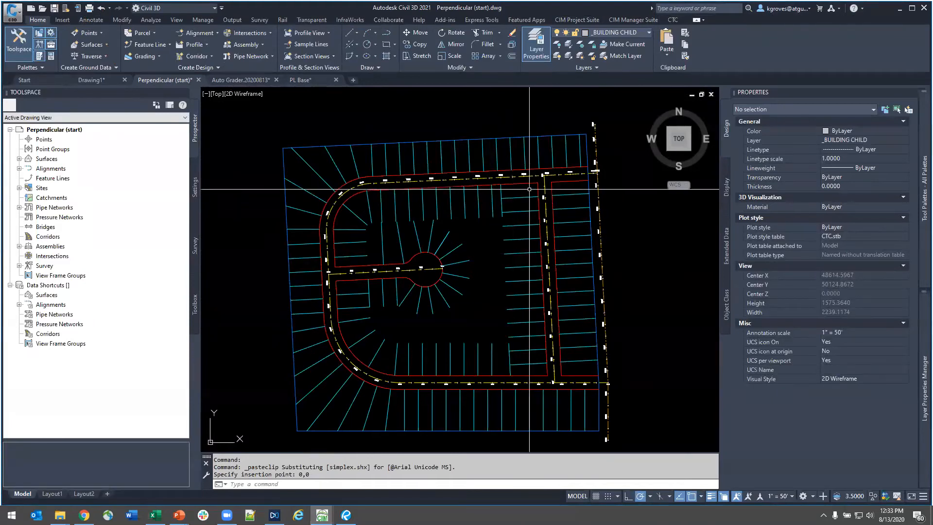
# - Erase the side lot lines on both sides of the eastern north-south road
pyautogui.click(529, 189)
pyautogui.click(509, 381)
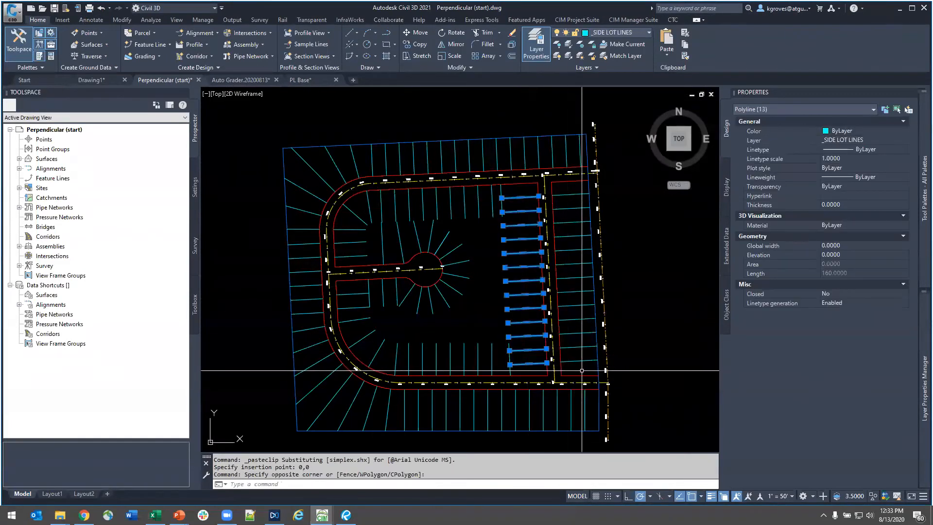
pyautogui.click(583, 369)
pyautogui.click(566, 190)
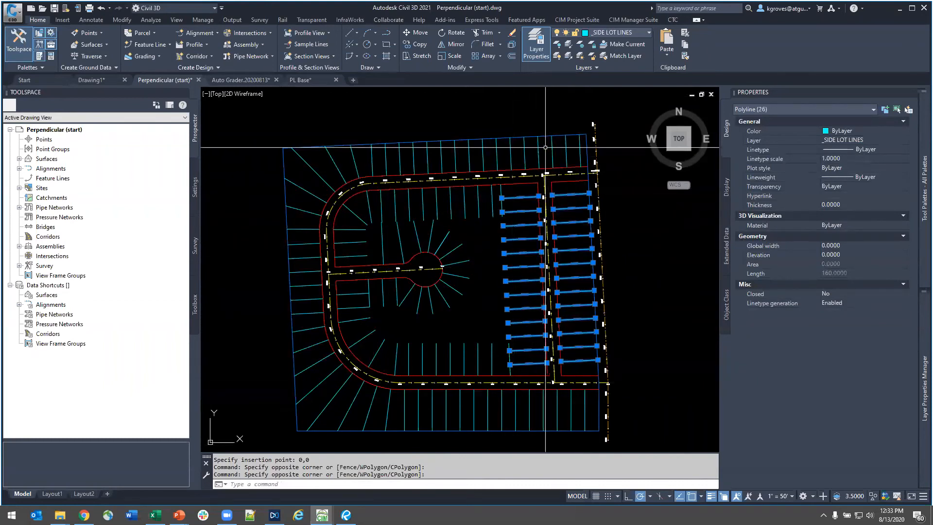
pyautogui.write('e')
pyautogui.press('Return')
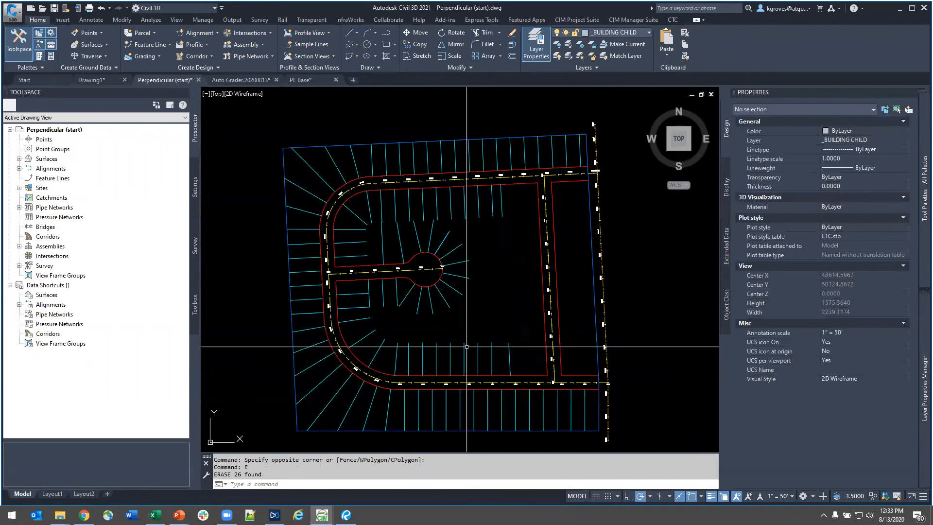
# - Thaw the _LOTS BACK layer in the Perpendicular (start) drawing
pyautogui.moveTo(921, 357)
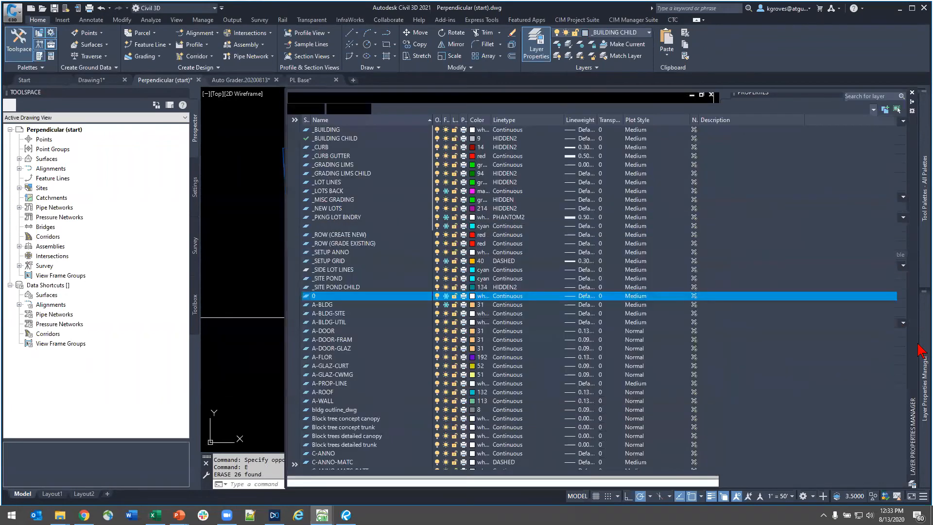
pyautogui.click(364, 182)
pyautogui.click(406, 191)
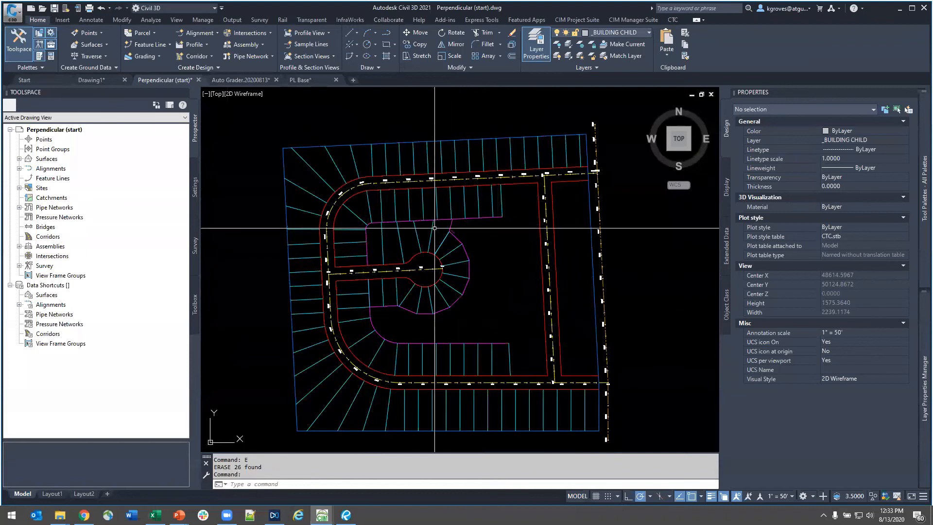
pyautogui.press('Escape')
# - Check the inner right-of-way feature line that curves along the western and southern roads, and clear the selection
pyautogui.moveTo(461, 357); pyautogui.dragTo(484, 326, button='middle')
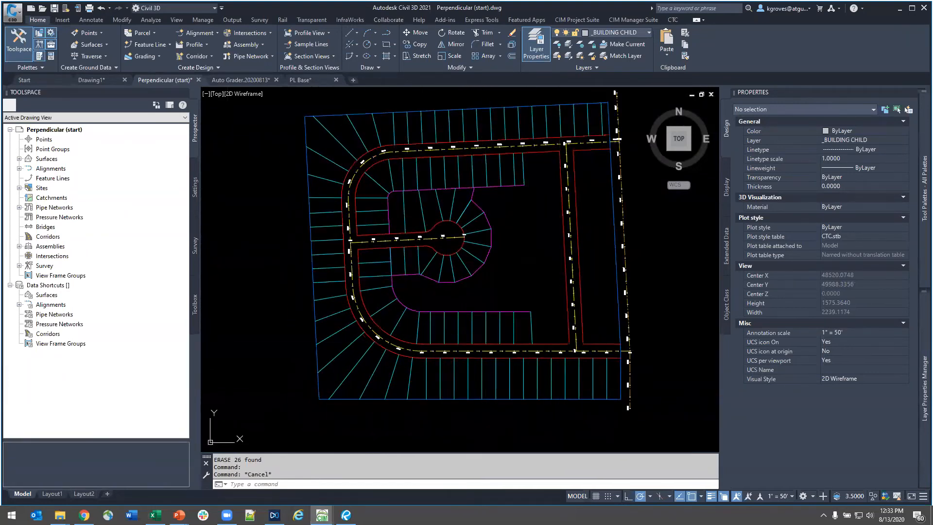
pyautogui.click(550, 346)
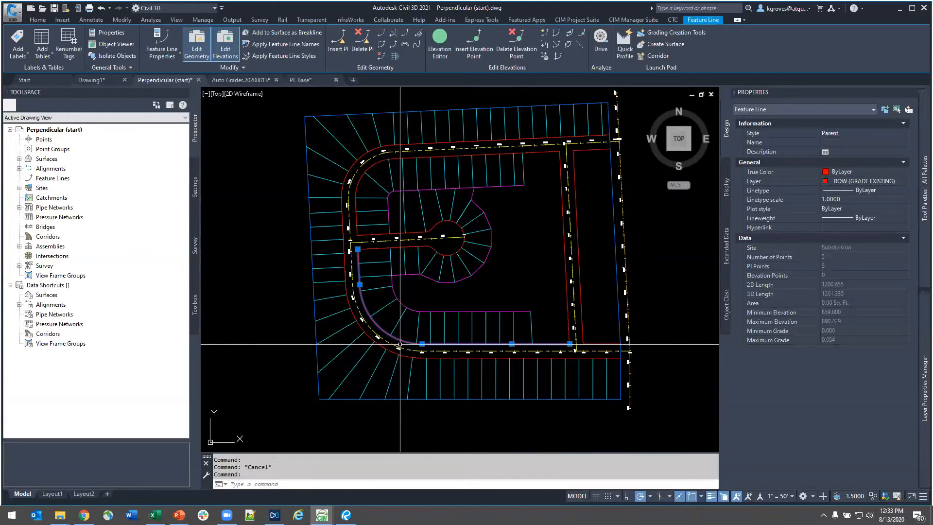
pyautogui.press('Escape')
# - Open the Subdivision site's feature line properties and examine the Split Point Resolution options for feature line crossings
pyautogui.click(18, 160)
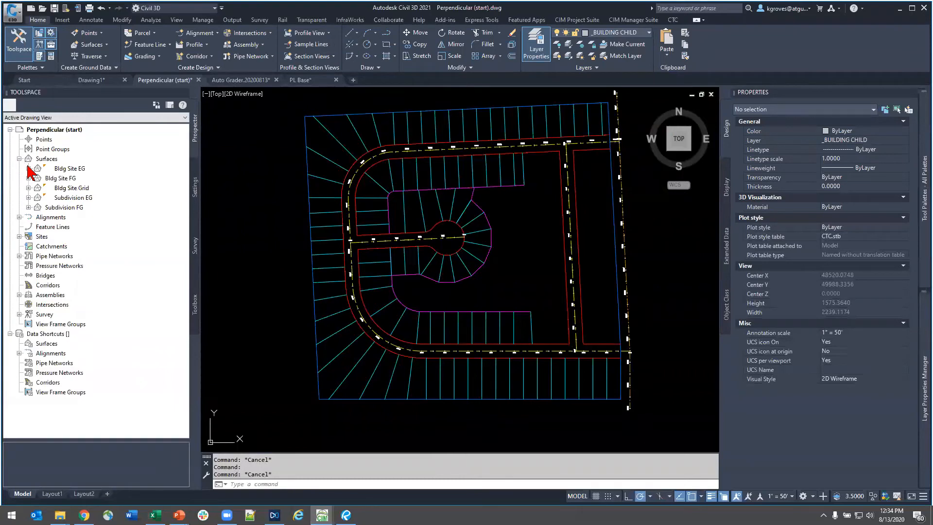
pyautogui.click(19, 159)
pyautogui.click(19, 188)
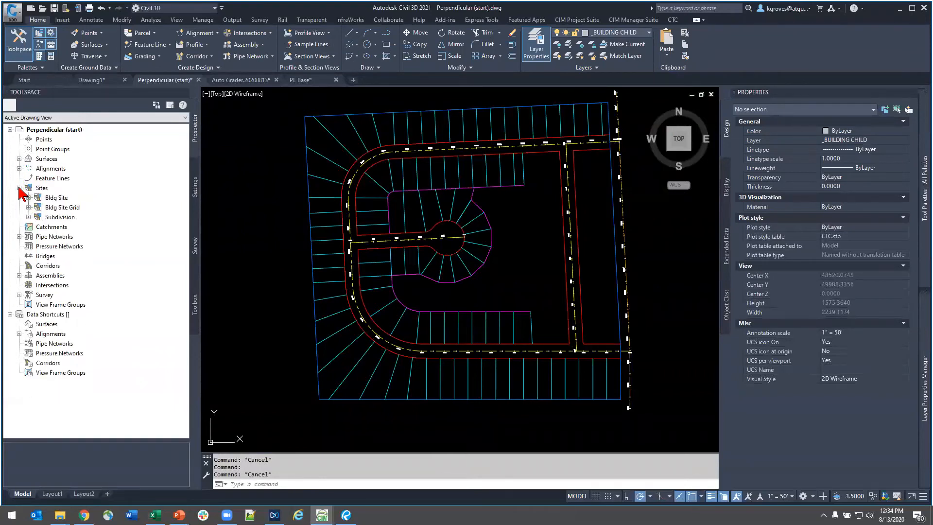
pyautogui.click(28, 217)
pyautogui.rightClick(66, 236)
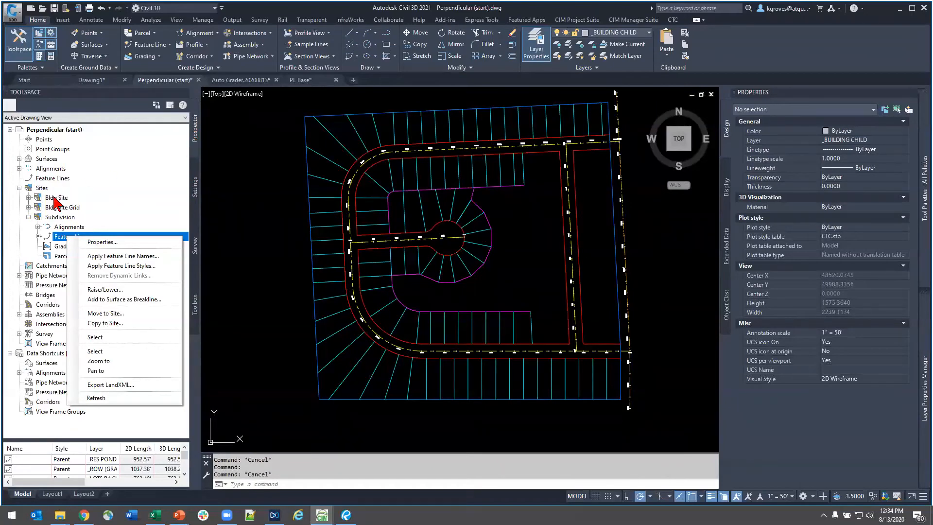
pyautogui.click(60, 238)
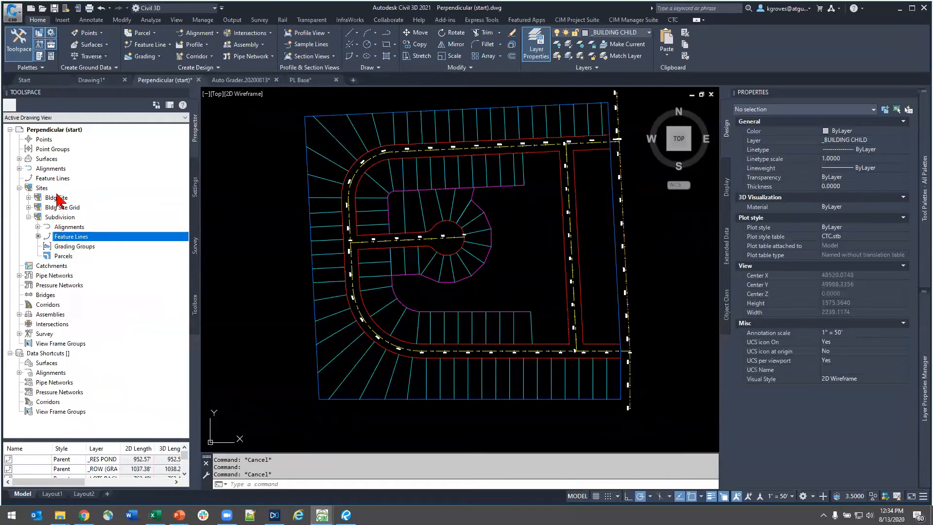
pyautogui.rightClick(64, 237)
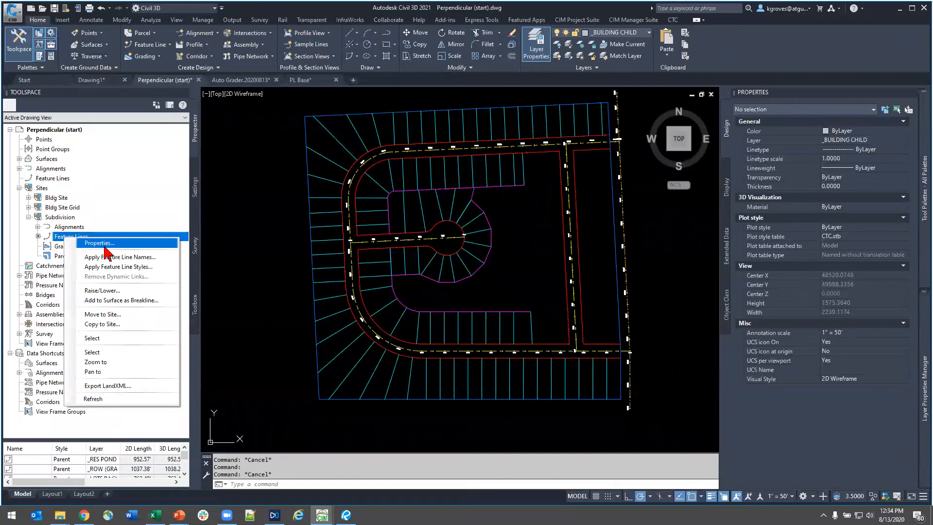
pyautogui.click(104, 244)
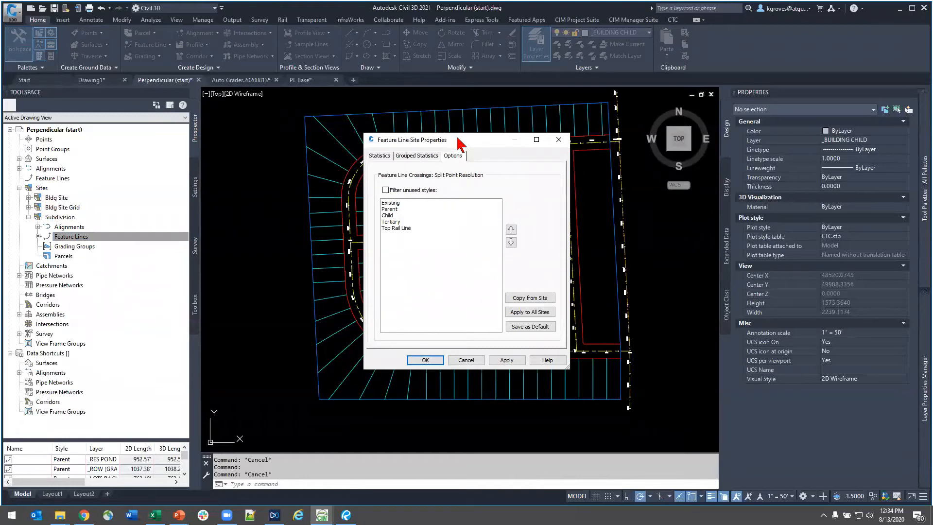
pyautogui.moveTo(457, 138); pyautogui.dragTo(325, 164)
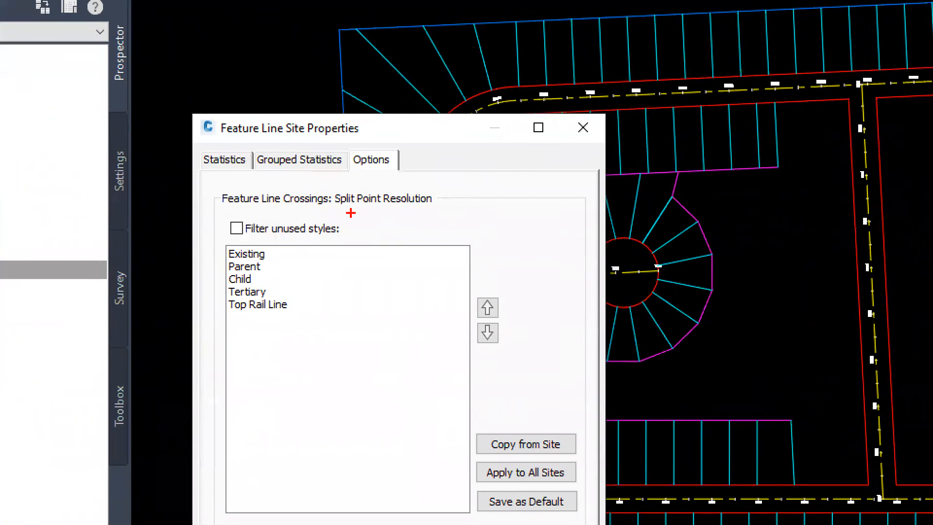
pyautogui.moveTo(346, 208); pyautogui.dragTo(442, 207)
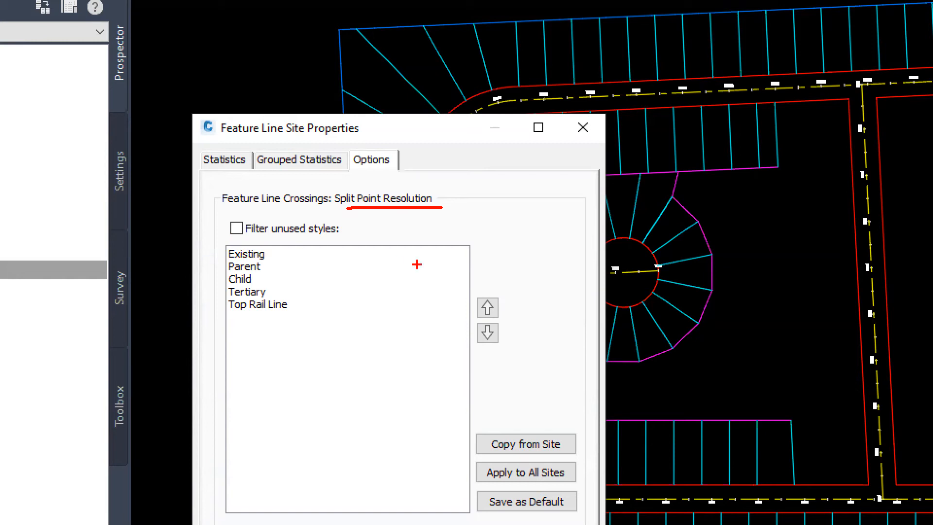
# - Review the feature line style priority order, reordering controls and Apply to All Sites option for split points, and close the site properties
pyautogui.moveTo(526, 322); pyautogui.dragTo(486, 295)
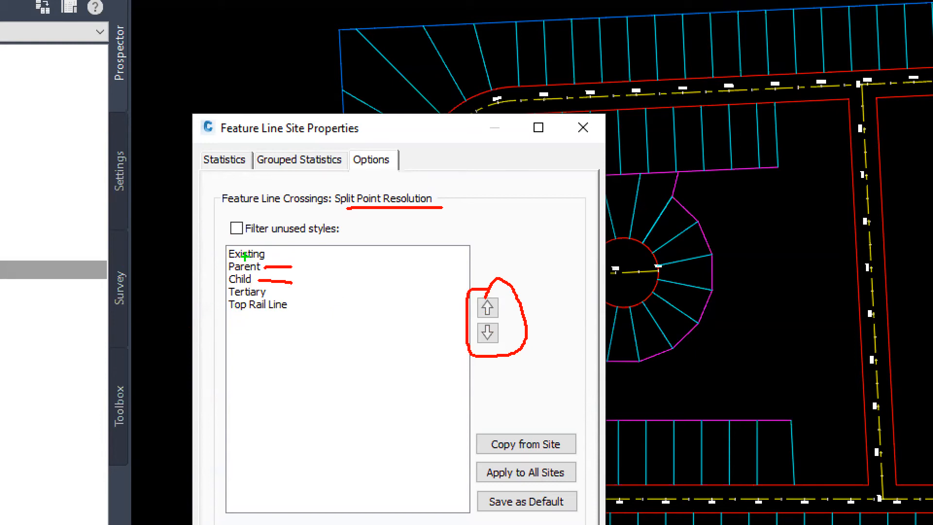
pyautogui.moveTo(216, 275)
pyautogui.mouseDown()
pyautogui.moveTo(277, 279)
pyautogui.moveTo(246, 253)
pyautogui.mouseUp()
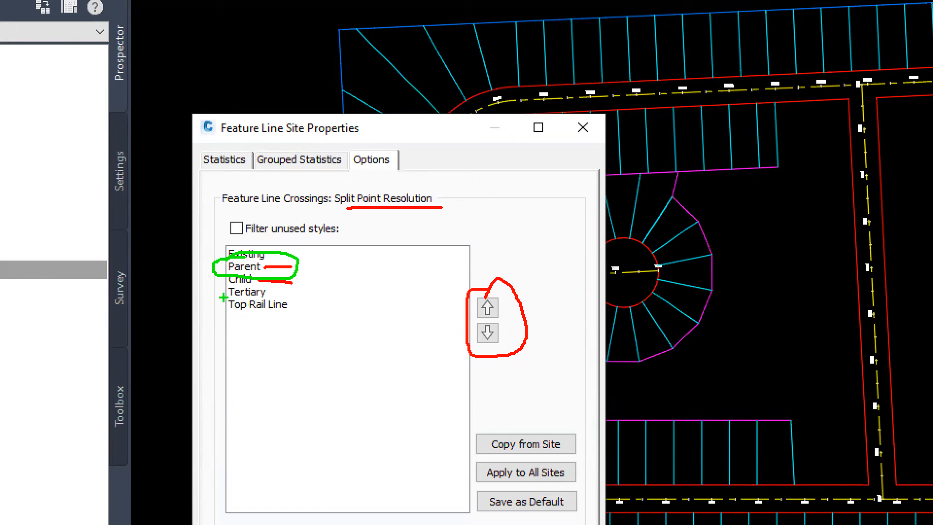
pyautogui.moveTo(243, 297); pyautogui.dragTo(276, 296)
pyautogui.moveTo(488, 455)
pyautogui.mouseDown()
pyautogui.moveTo(462, 482)
pyautogui.moveTo(568, 492)
pyautogui.moveTo(516, 459)
pyautogui.mouseUp()
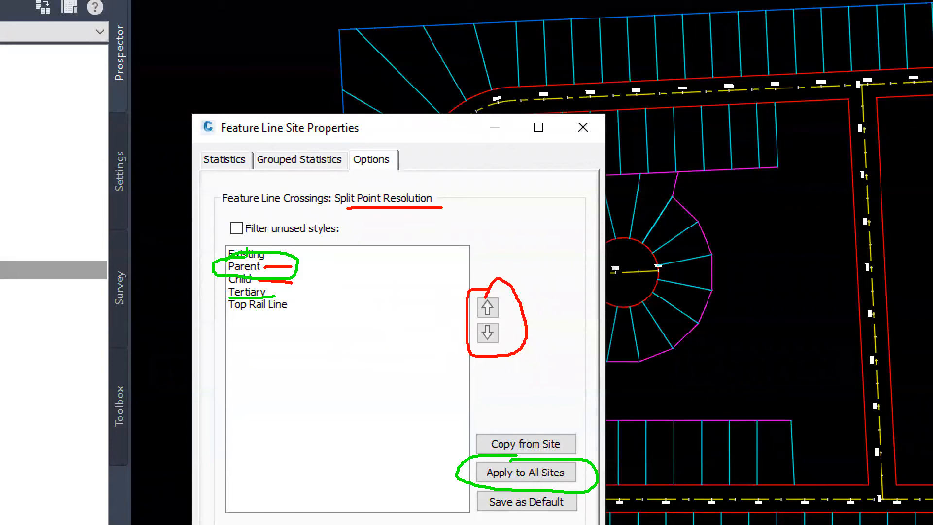
pyautogui.press('Escape')
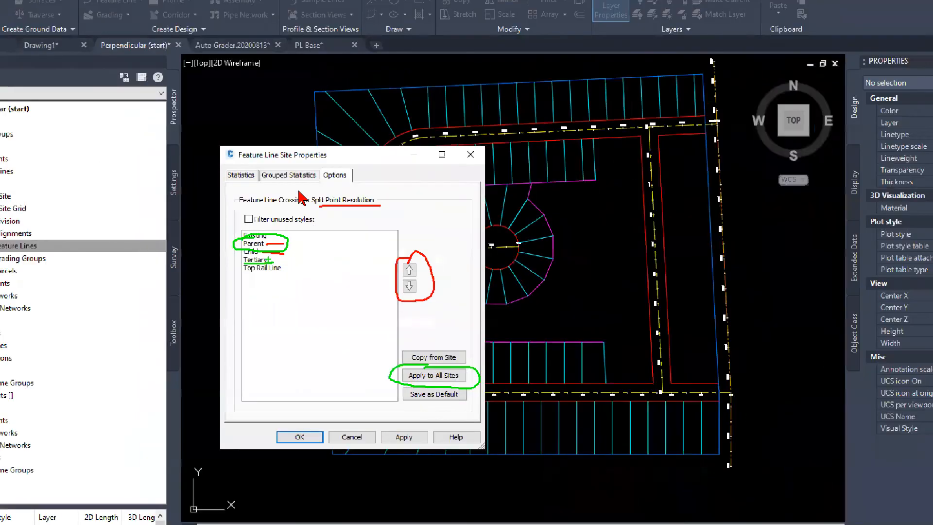
pyautogui.click(583, 128)
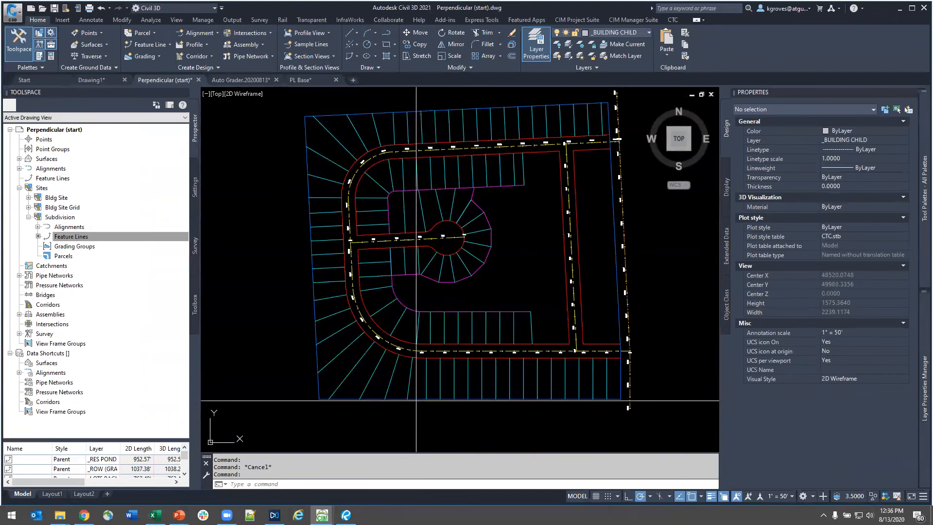
# - Check the property boundary feature line's style against the Subdivision site's Split Point Resolution order, and clear the selection
pyautogui.click(417, 396)
pyautogui.click(419, 399)
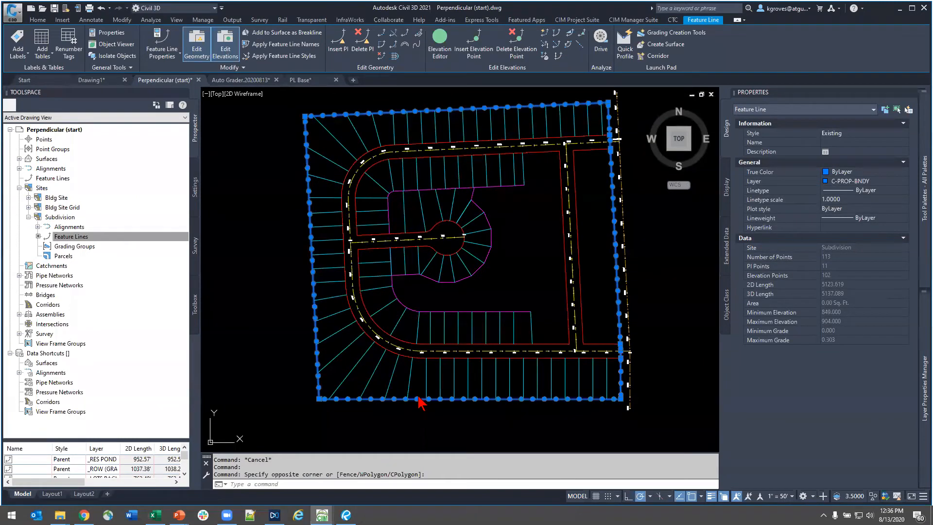
pyautogui.click(63, 237)
pyautogui.rightClick(80, 238)
pyautogui.click(115, 245)
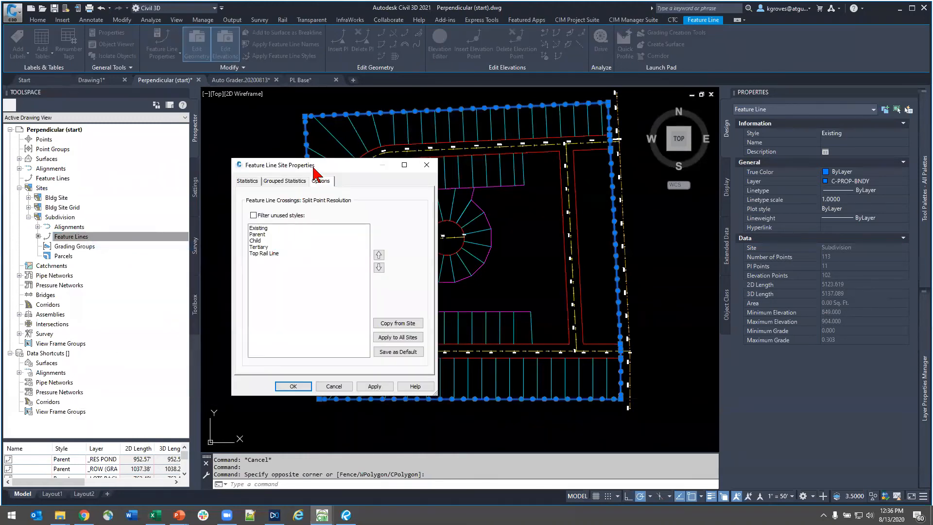
pyautogui.moveTo(310, 167); pyautogui.dragTo(98, 216)
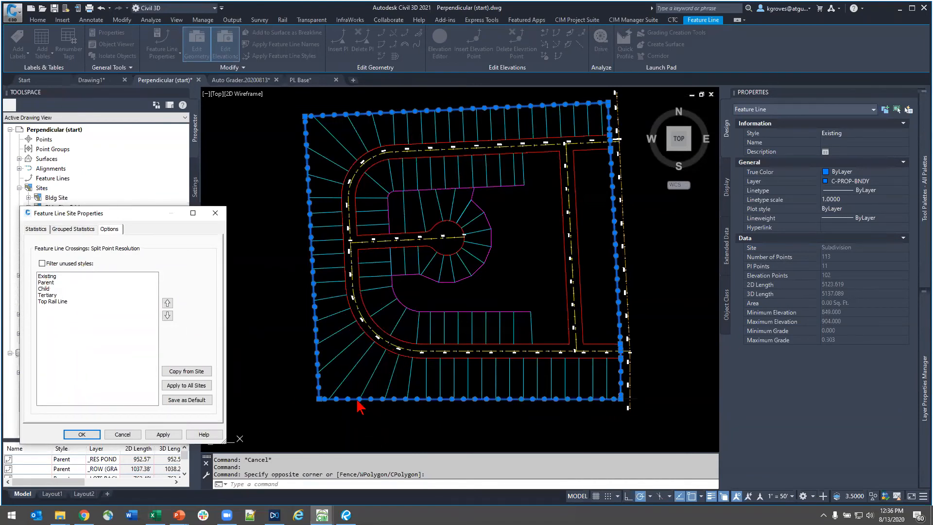
pyautogui.press('Escape')
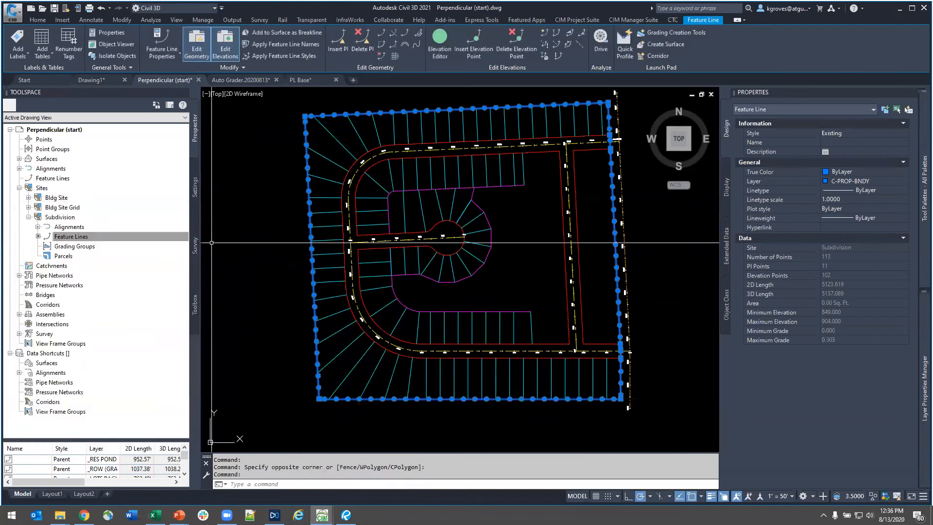
pyautogui.press('Escape')
# - Inspect the outer right-of-way feature line and a side lot polyline south of the southern road, and clear the selection
pyautogui.click(478, 359)
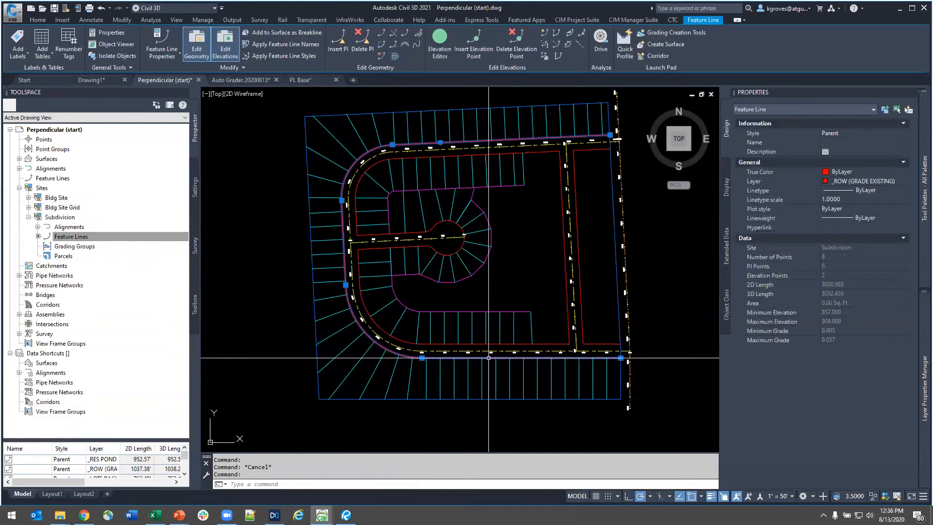
pyautogui.scroll(6, 489, 357)
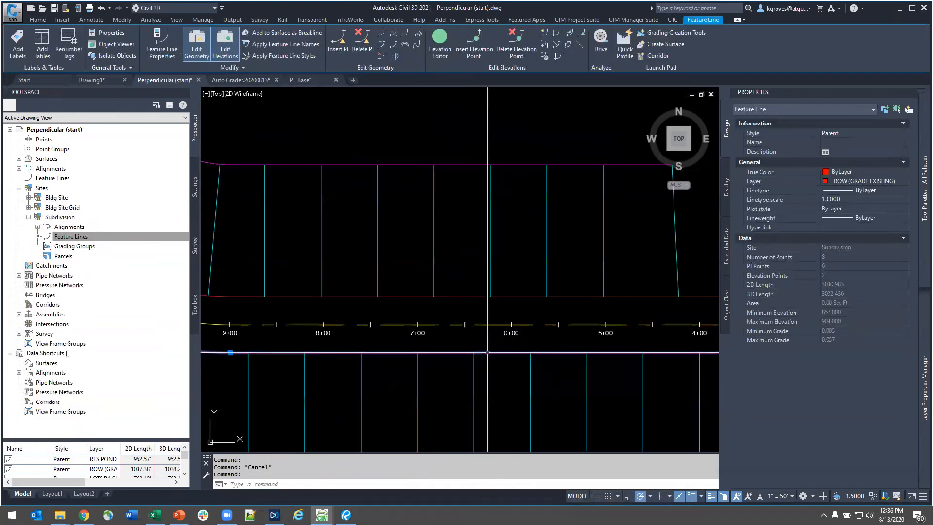
pyautogui.press('Escape')
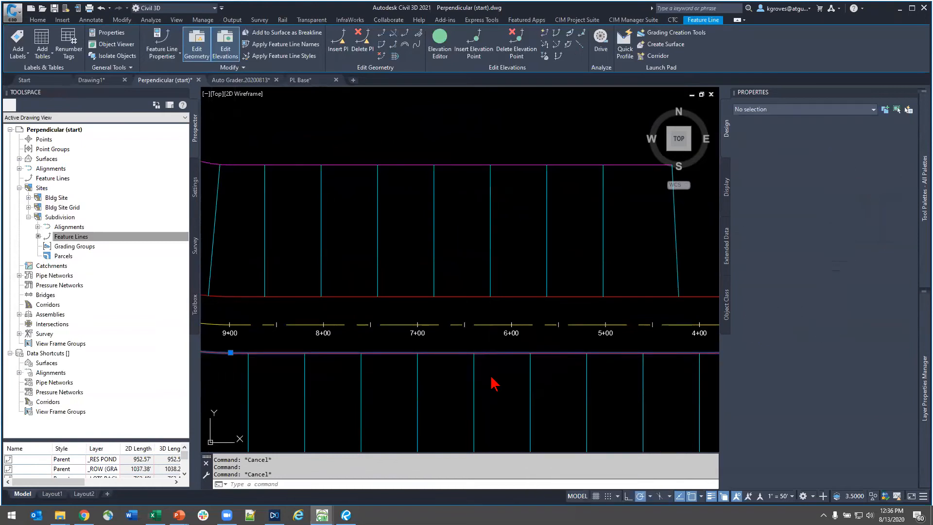
pyautogui.click(492, 378)
pyautogui.click(437, 392)
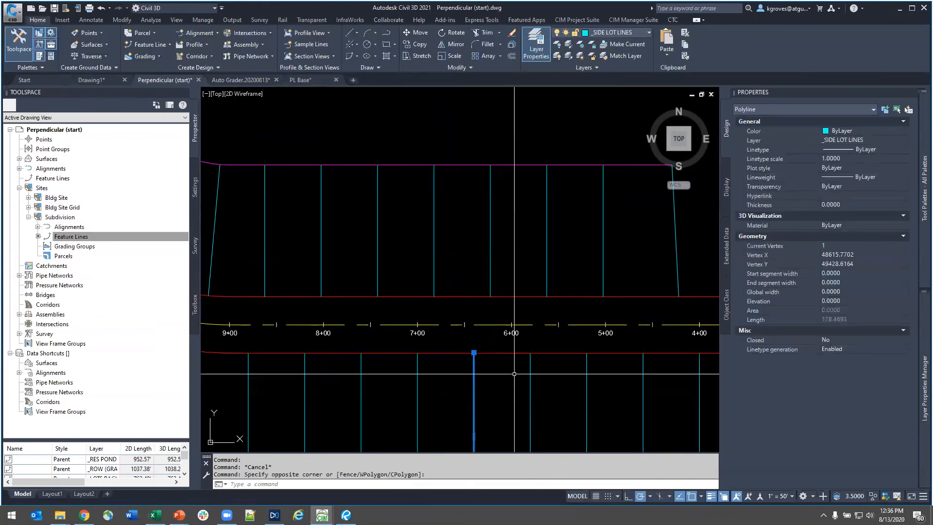
pyautogui.scroll(-5, 432, 399)
pyautogui.press('Escape')
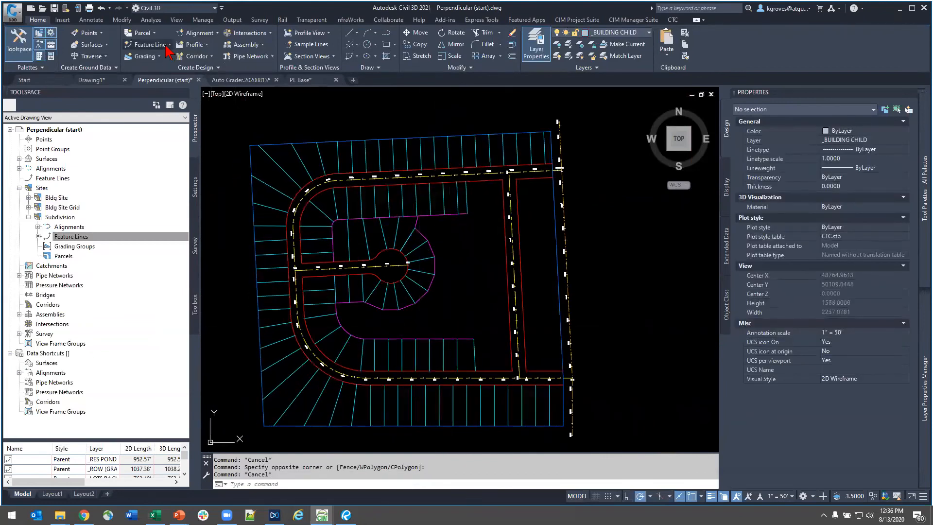
# - Convert the side lot lines to feature lines in the Subdivision site with the Child style on the current layer, erasing the existing entities
pyautogui.click(168, 46)
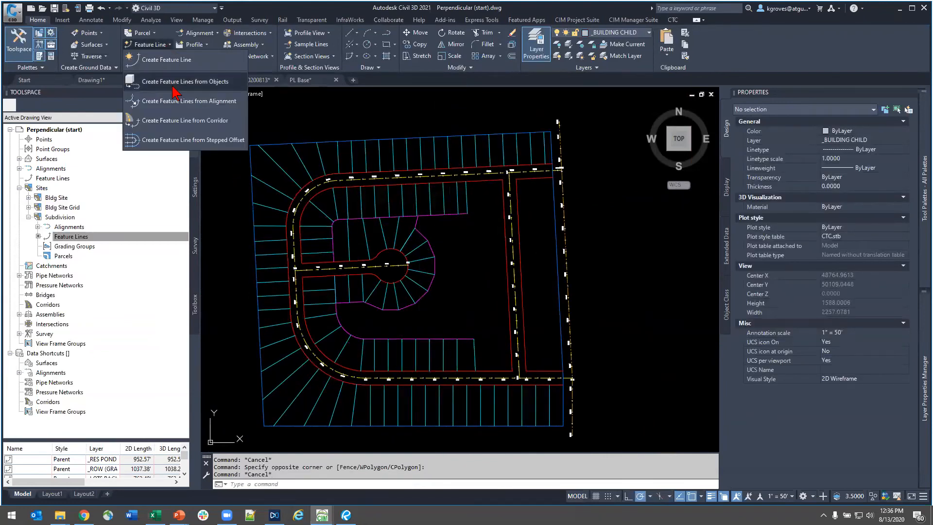
pyautogui.click(174, 84)
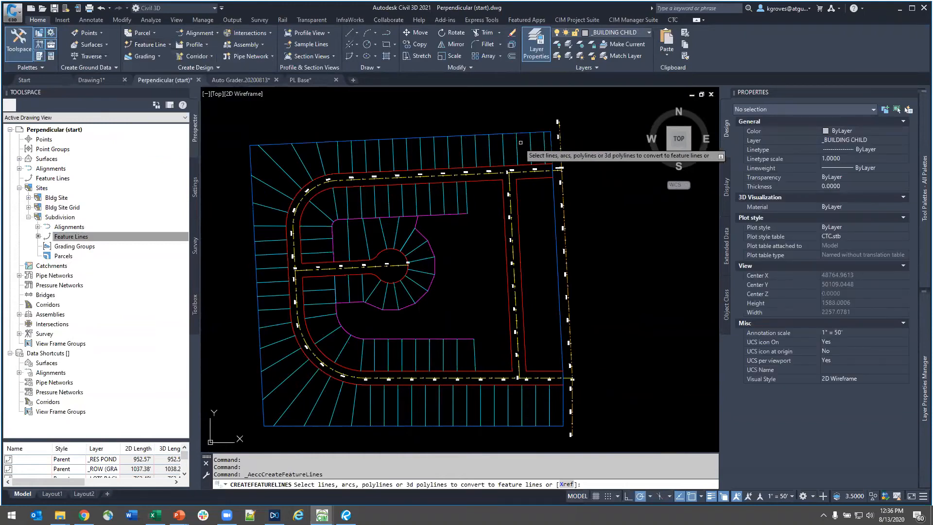
pyautogui.click(548, 144)
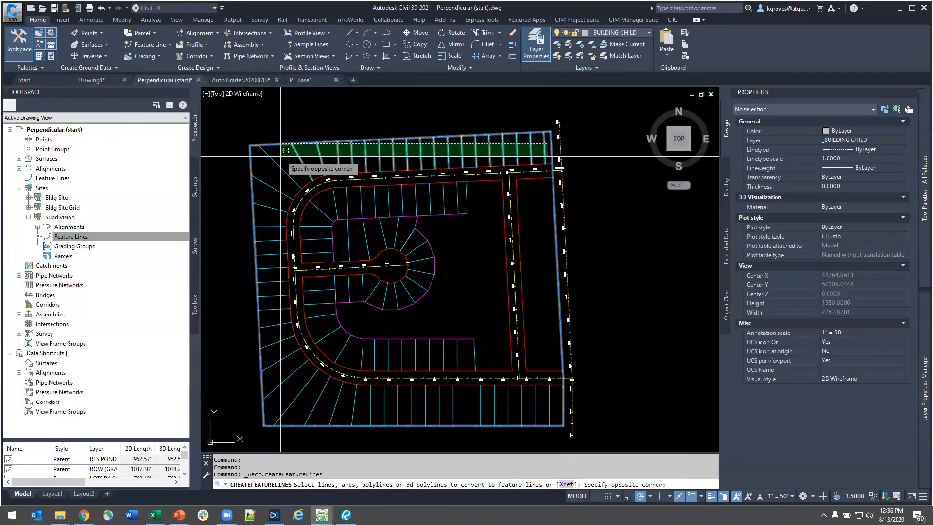
pyautogui.click(280, 156)
pyautogui.moveTo(294, 162)
pyautogui.mouseDown()
pyautogui.moveTo(267, 202)
pyautogui.moveTo(268, 324)
pyautogui.moveTo(311, 408)
pyautogui.moveTo(522, 418)
pyautogui.moveTo(549, 402)
pyautogui.moveTo(372, 396)
pyautogui.moveTo(340, 374)
pyautogui.moveTo(303, 335)
pyautogui.moveTo(281, 277)
pyautogui.moveTo(274, 222)
pyautogui.moveTo(283, 202)
pyautogui.mouseUp()
pyautogui.moveTo(474, 193)
pyautogui.mouseDown()
pyautogui.moveTo(297, 209)
pyautogui.moveTo(320, 219)
pyautogui.moveTo(316, 260)
pyautogui.mouseUp()
pyautogui.moveTo(345, 291)
pyautogui.mouseDown()
pyautogui.moveTo(417, 285)
pyautogui.moveTo(385, 282)
pyautogui.mouseUp()
pyautogui.moveTo(421, 248)
pyautogui.mouseDown()
pyautogui.moveTo(413, 240)
pyautogui.moveTo(341, 249)
pyautogui.mouseUp()
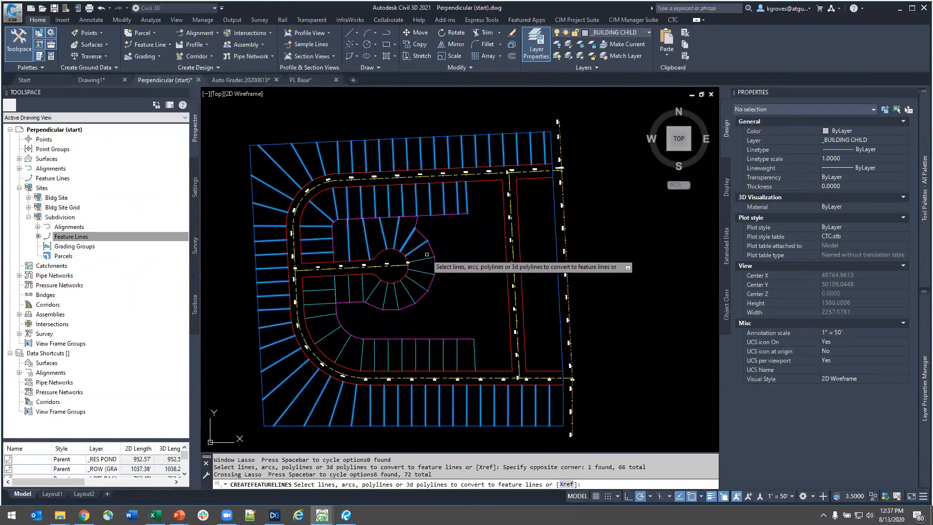
pyautogui.moveTo(427, 255)
pyautogui.mouseDown()
pyautogui.moveTo(412, 294)
pyautogui.moveTo(364, 291)
pyautogui.moveTo(307, 309)
pyautogui.moveTo(315, 331)
pyautogui.moveTo(384, 354)
pyautogui.moveTo(484, 354)
pyautogui.moveTo(350, 335)
pyautogui.moveTo(326, 313)
pyautogui.moveTo(342, 265)
pyautogui.moveTo(413, 262)
pyautogui.mouseUp()
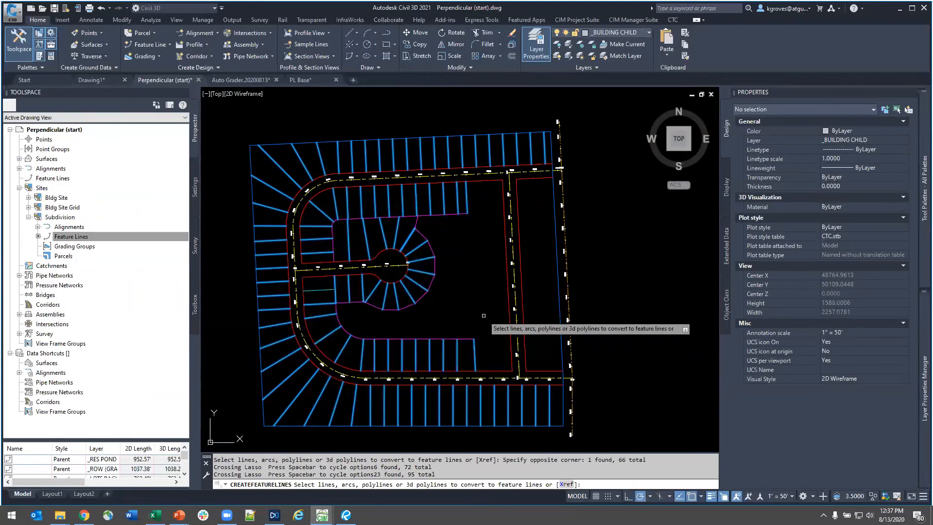
pyautogui.press('Return')
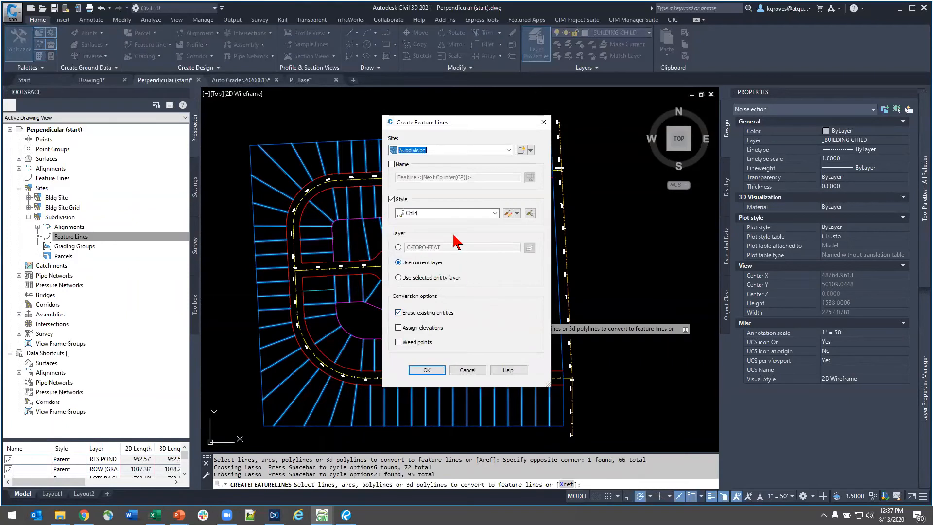
pyautogui.click(440, 213)
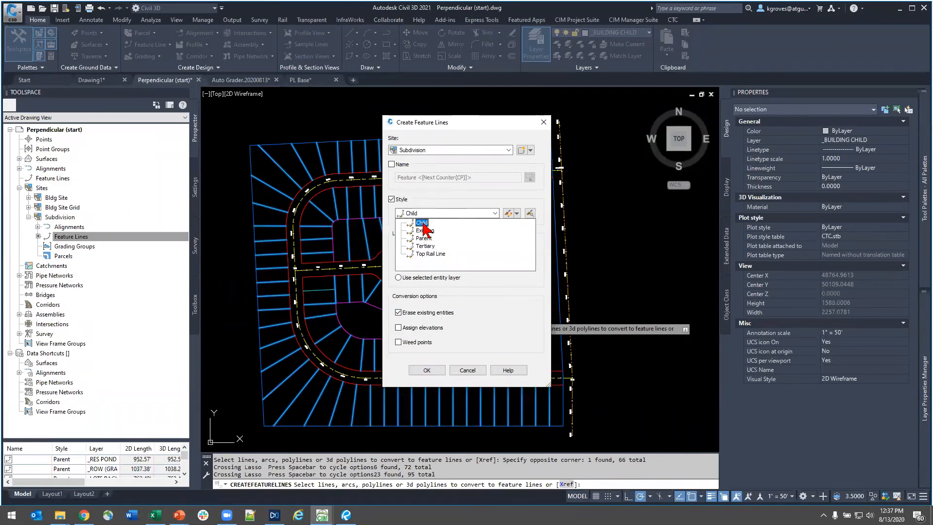
pyautogui.click(453, 183)
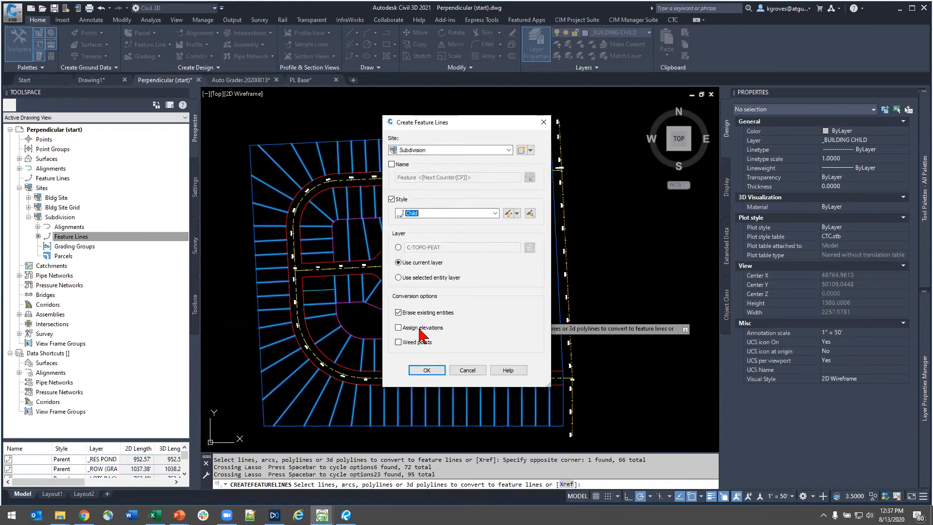
pyautogui.click(426, 370)
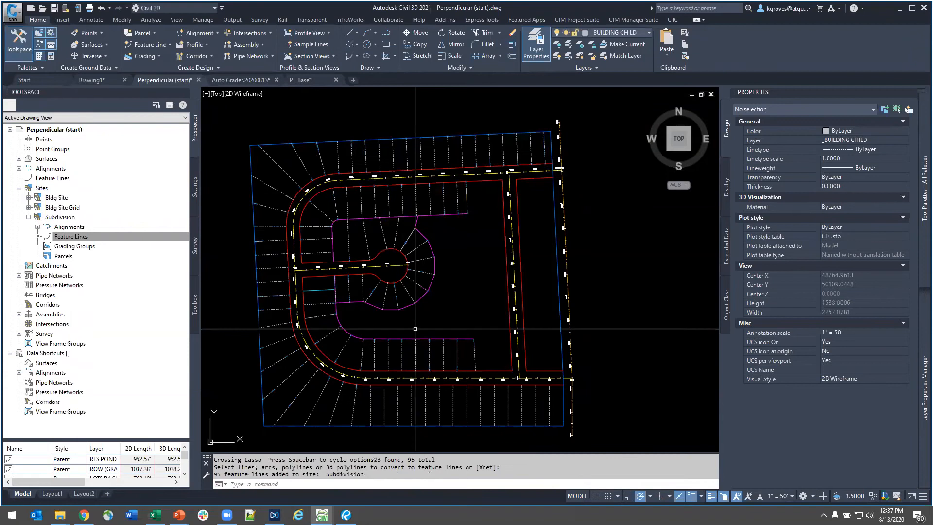
# - Select all Child-style side lot feature lines and change their layer to _SIDE LOT LINES
pyautogui.click(401, 353)
pyautogui.click(394, 354)
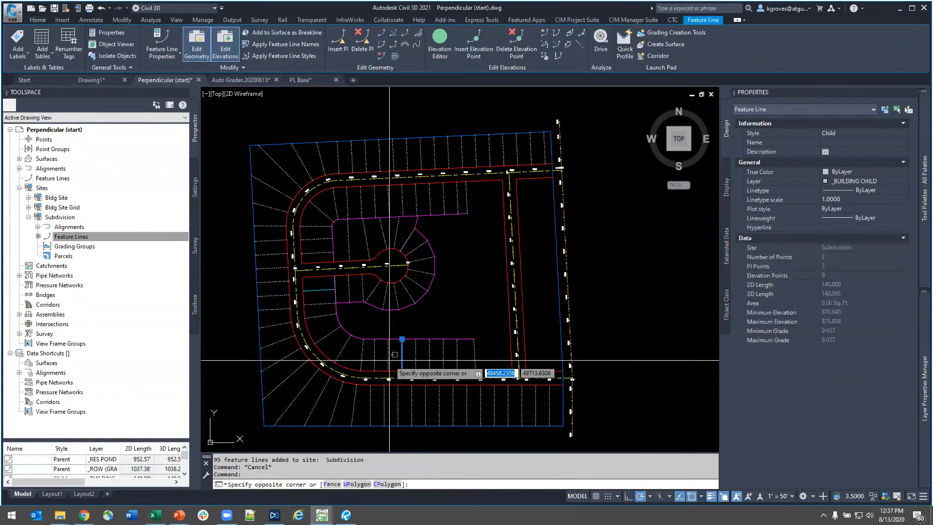
pyautogui.press('Escape')
pyautogui.rightClick(430, 323)
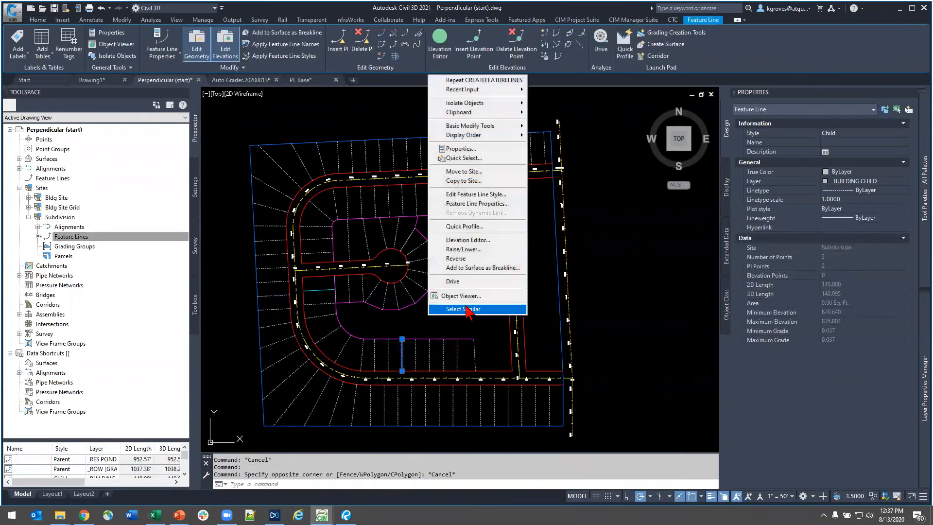
pyautogui.click(509, 313)
pyautogui.click(855, 181)
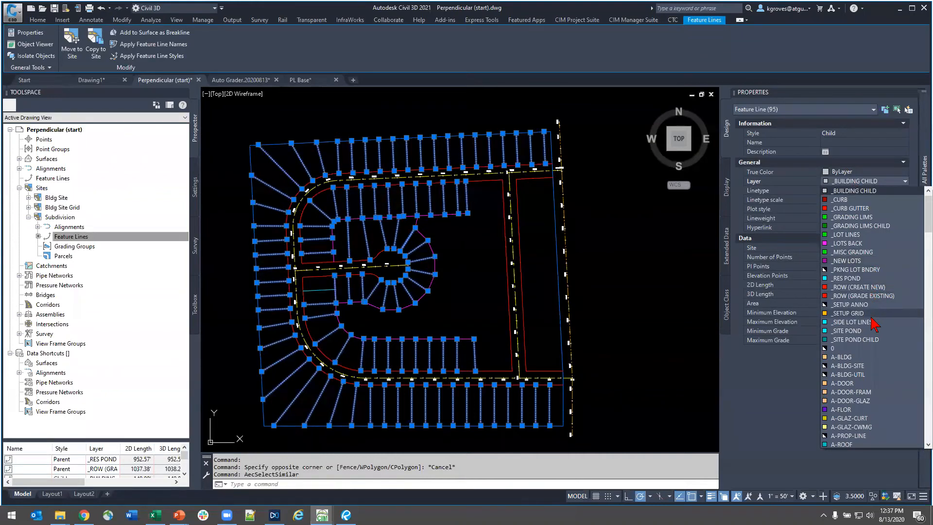
pyautogui.scroll(1, 872, 292)
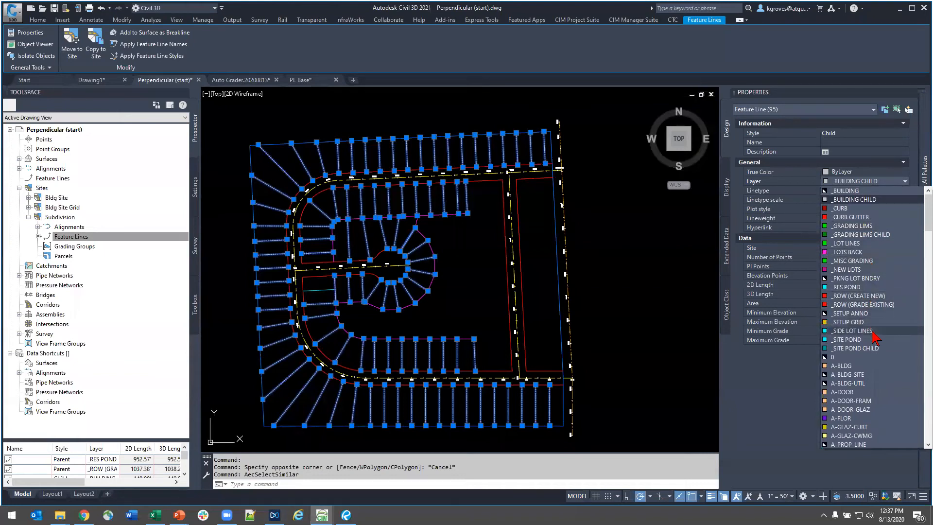
pyautogui.click(856, 331)
pyautogui.press('Escape')
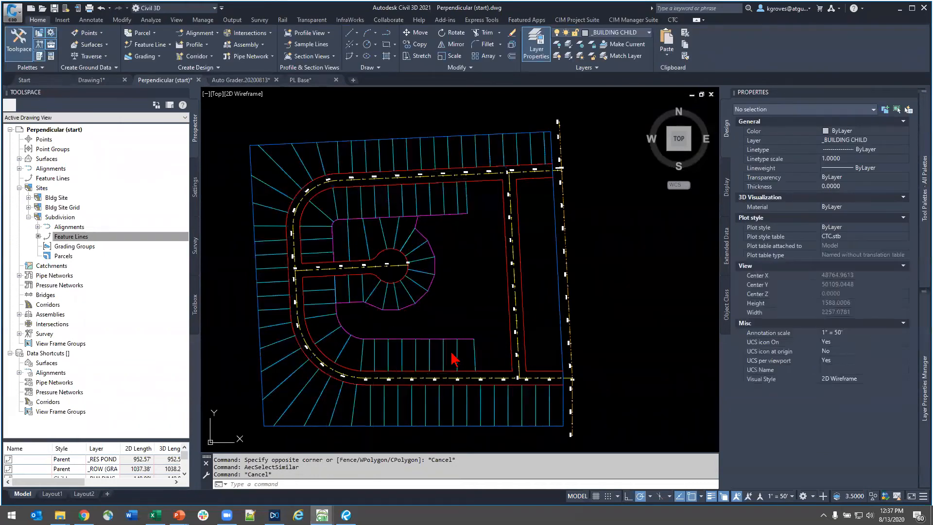
# - Move all Child-style side lot feature lines to the _LOT LINES layer, and clear the selection
pyautogui.scroll(6, 455, 360)
pyautogui.click(417, 343)
pyautogui.rightClick(575, 319)
pyautogui.click(603, 313)
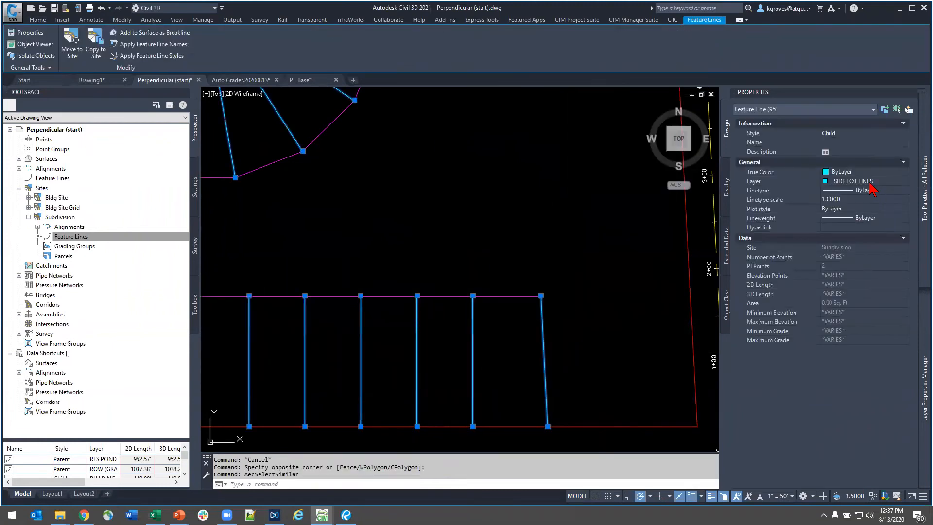
pyautogui.click(870, 187)
pyautogui.scroll(5, 875, 219)
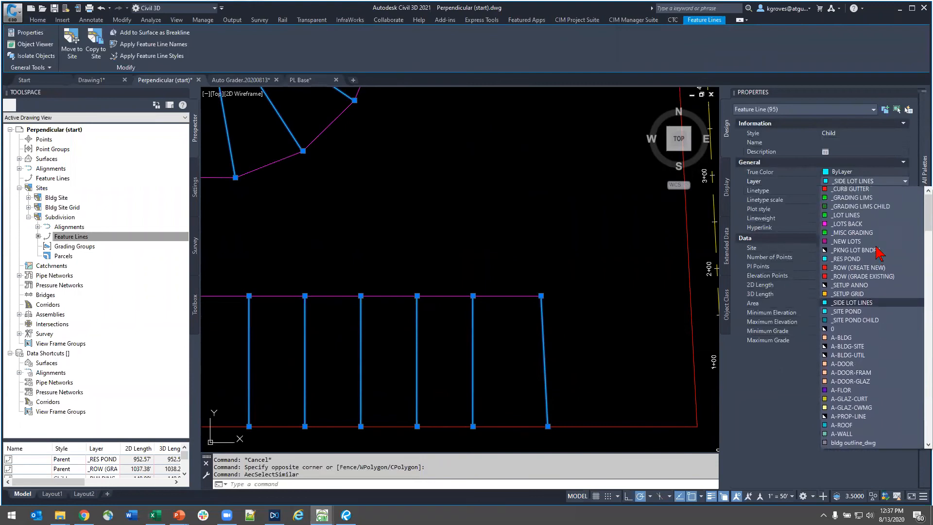
pyautogui.scroll(1, 874, 255)
pyautogui.click(870, 244)
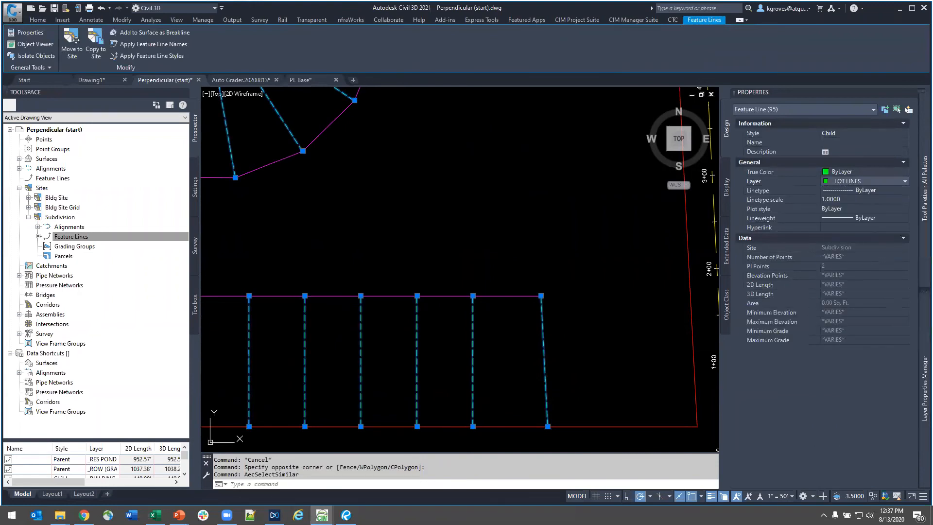
pyautogui.press('Escape')
pyautogui.scroll(-5, 514, 335)
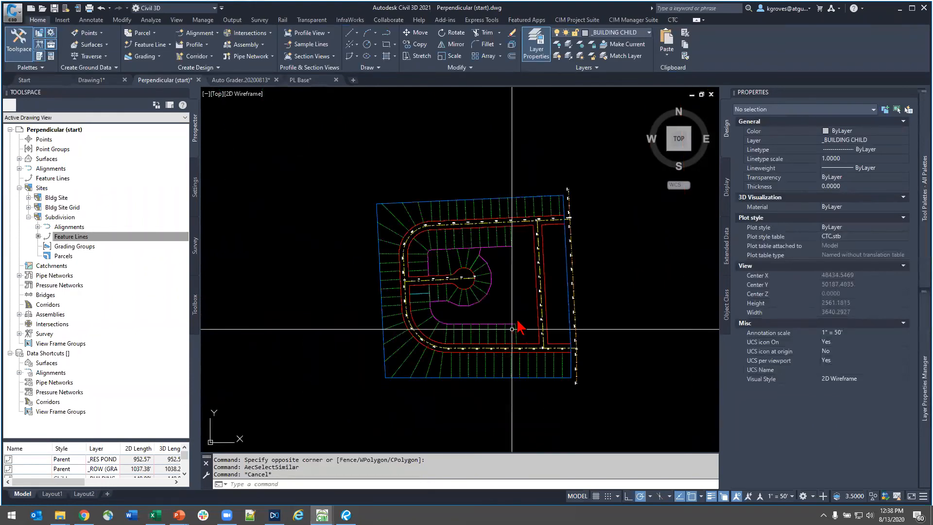
# - Inspect the points on the inner right-of-way feature line along the southern road and on the property boundary feature line
pyautogui.scroll(3, 514, 329)
pyautogui.click(475, 381)
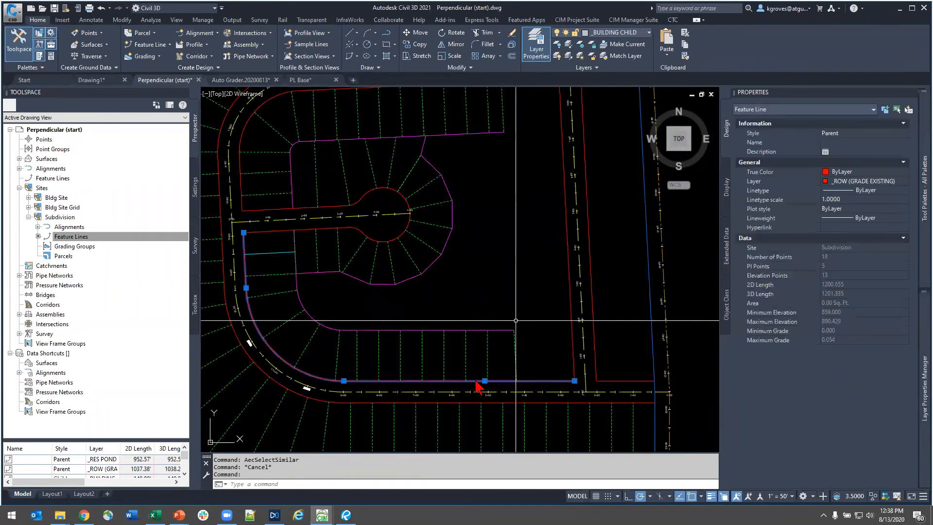
pyautogui.press('Escape')
pyautogui.moveTo(437, 404); pyautogui.dragTo(493, 313, button='middle')
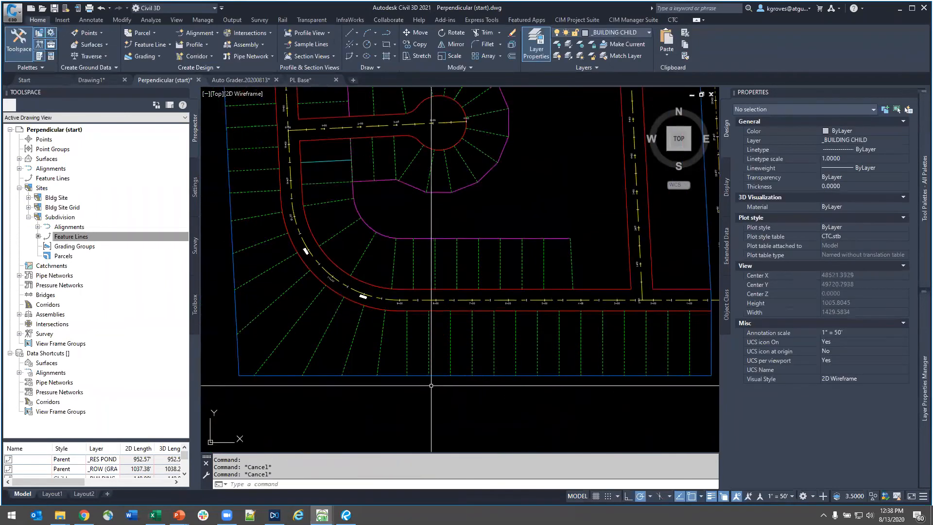
pyautogui.click(439, 377)
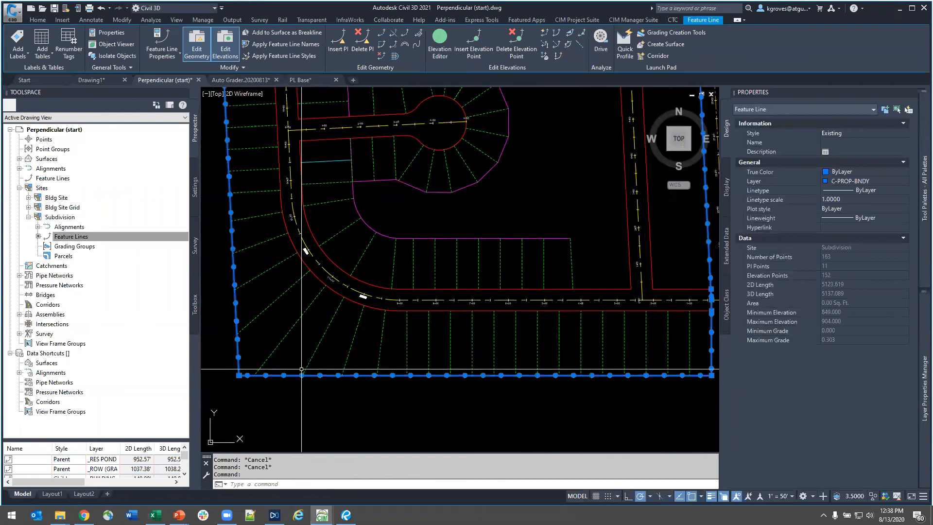
# - Inspect the points on the outer right-of-way feature line along the southern road near the lot lines
pyautogui.press('Escape')
pyautogui.click(370, 315)
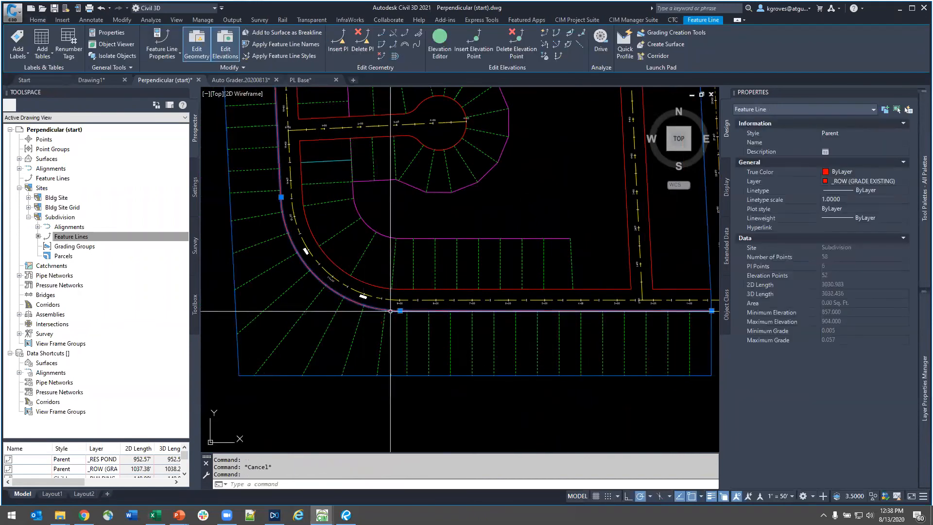
pyautogui.press('Escape')
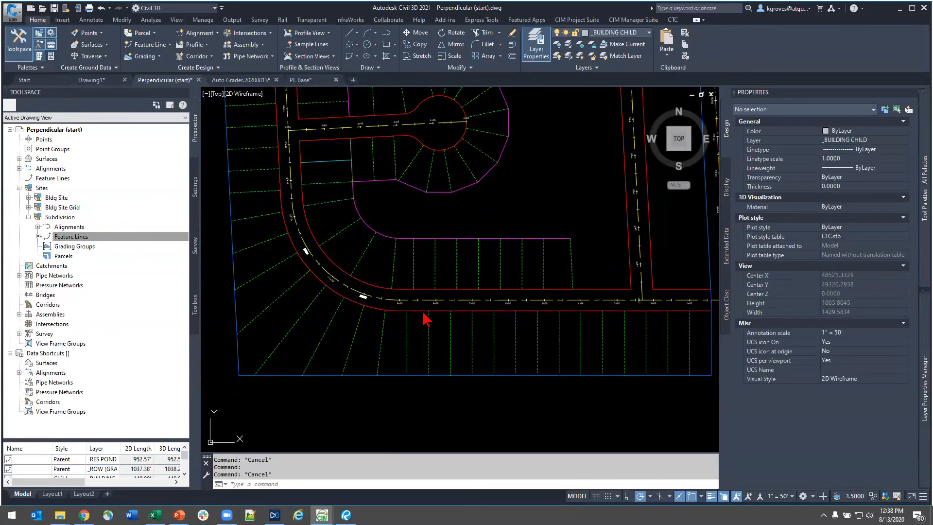
pyautogui.click(424, 312)
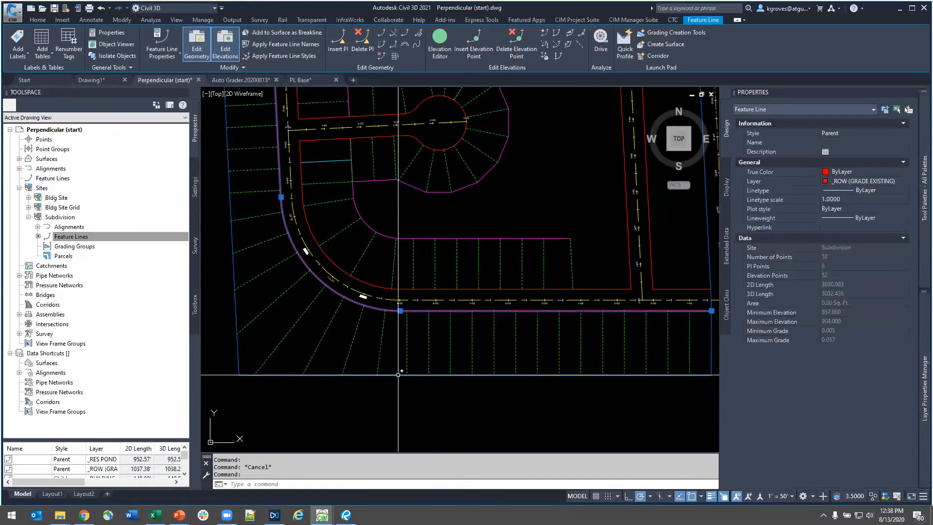
pyautogui.press('Escape')
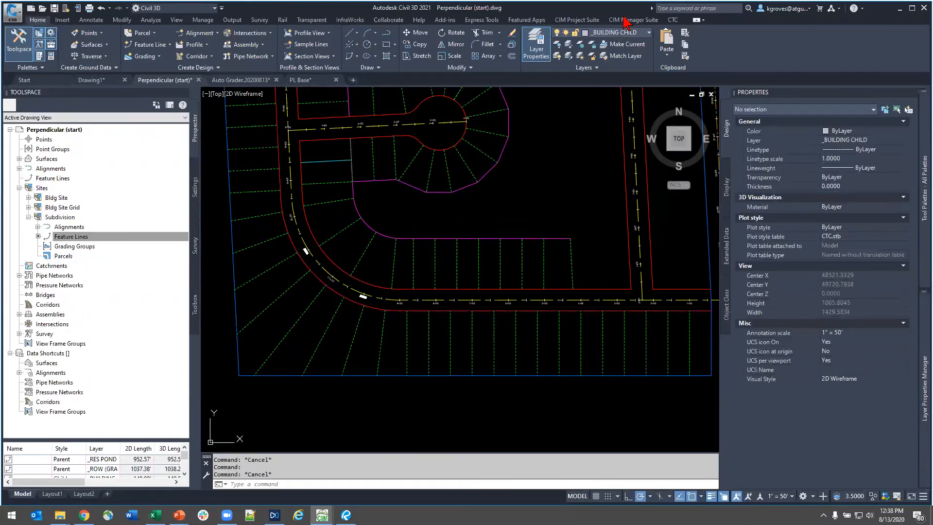
# - Open the Auto Grader and preview the Perpendicular type for a new grading family, without creating one
pyautogui.click(577, 19)
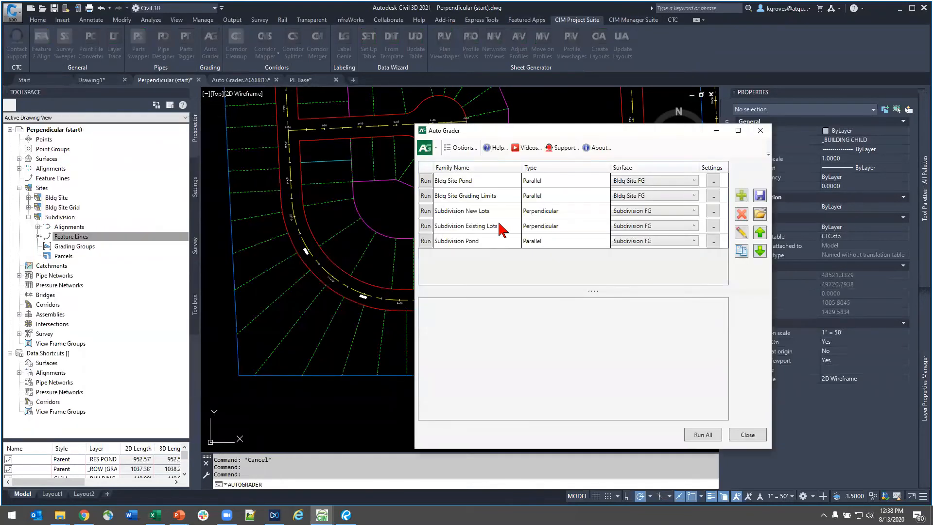
pyautogui.click(492, 227)
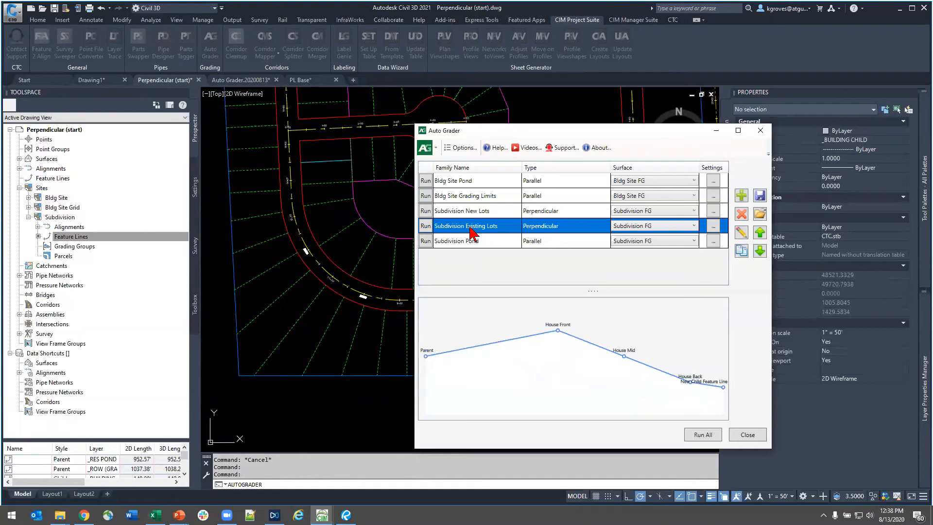
pyautogui.click(741, 196)
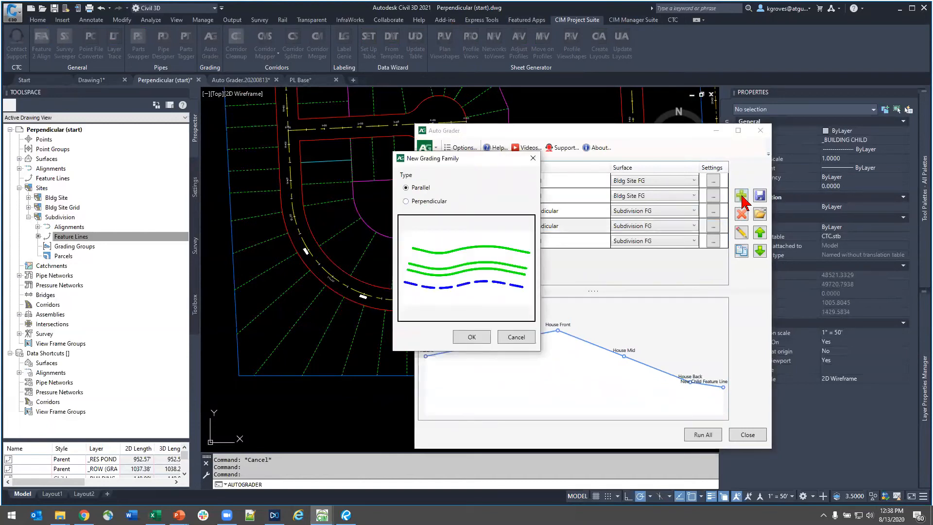
pyautogui.click(420, 202)
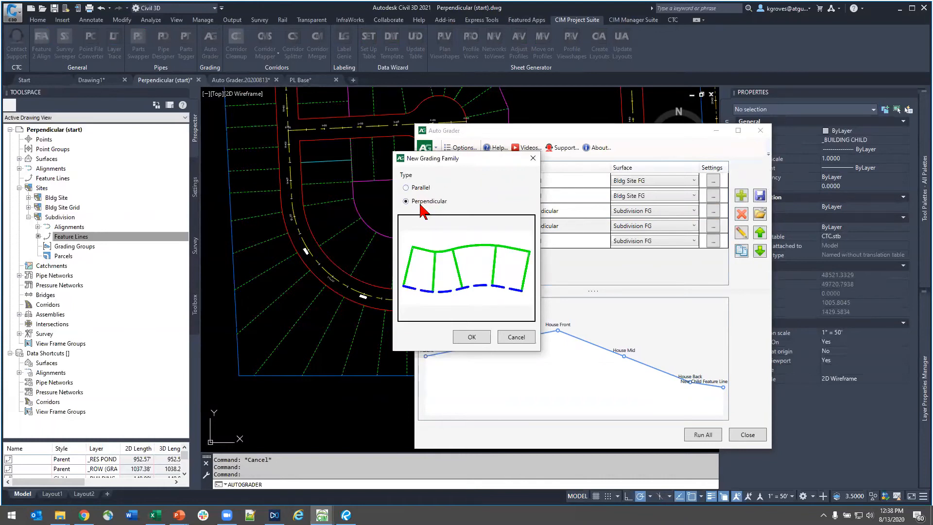
pyautogui.click(522, 338)
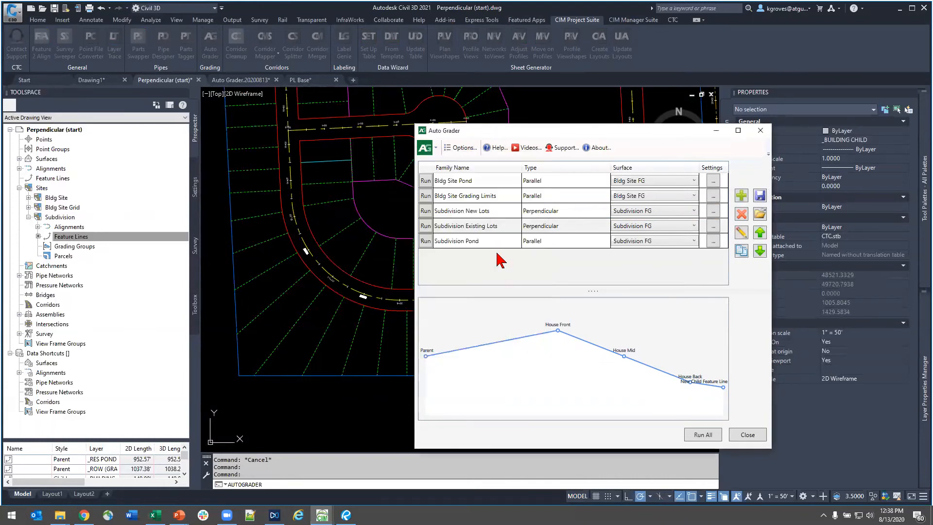
# - Open the Subdivision Existing Lots grading family for editing, and review its grade breaks and the parent feature lines selected in the drawing
pyautogui.click(484, 228)
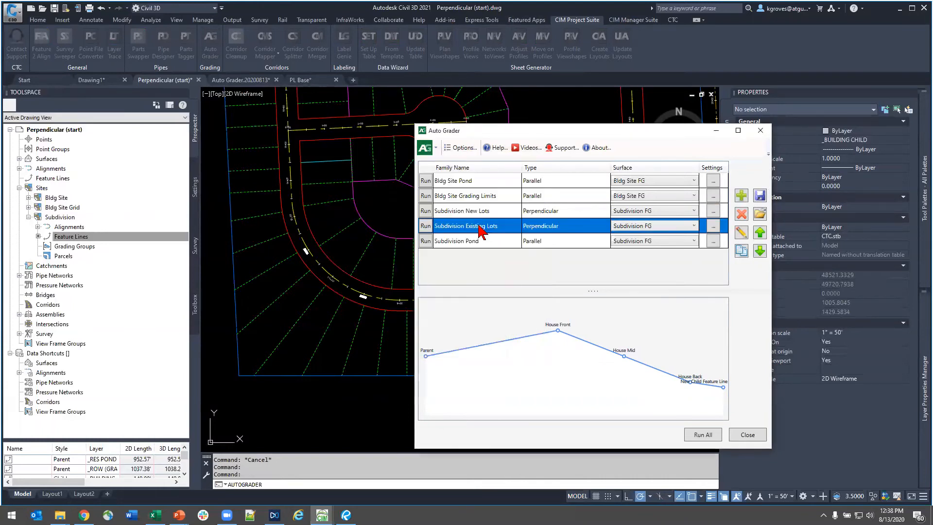
pyautogui.click(741, 233)
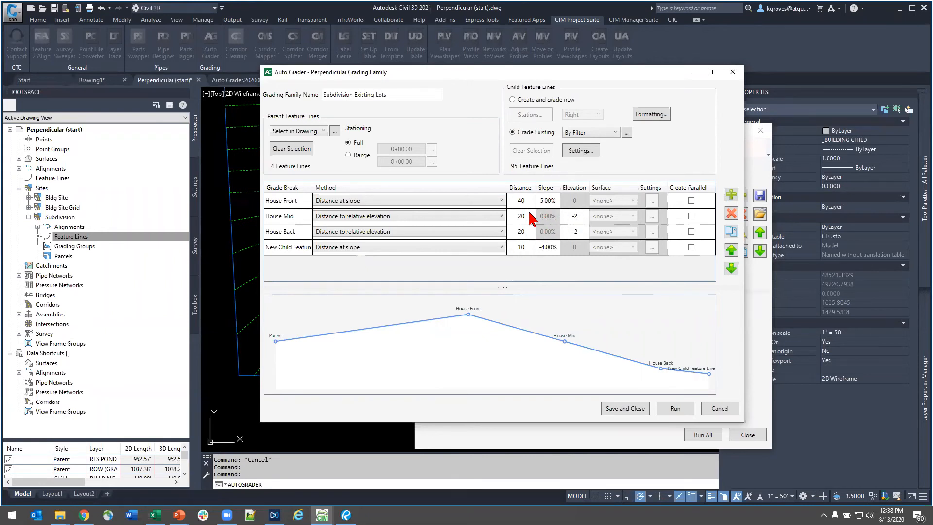
pyautogui.click(523, 251)
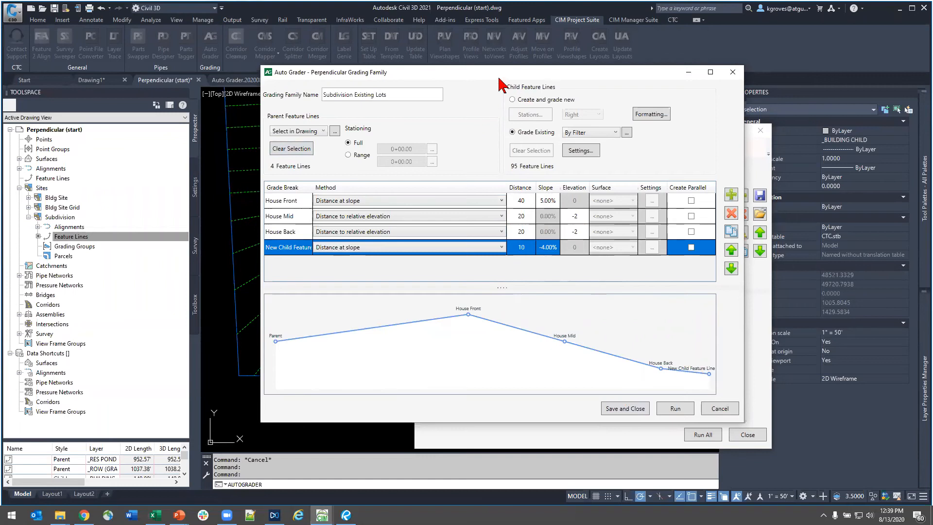
pyautogui.moveTo(498, 77); pyautogui.dragTo(667, 146)
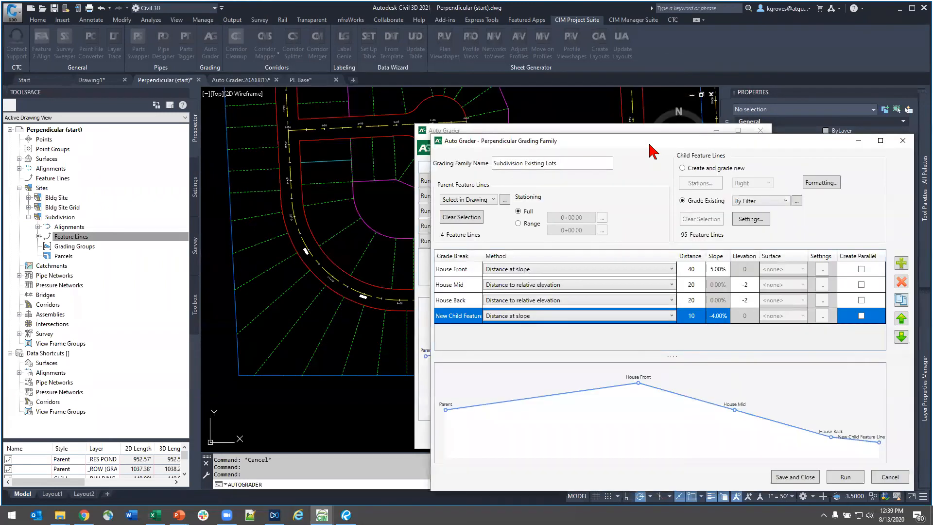
pyautogui.click(506, 199)
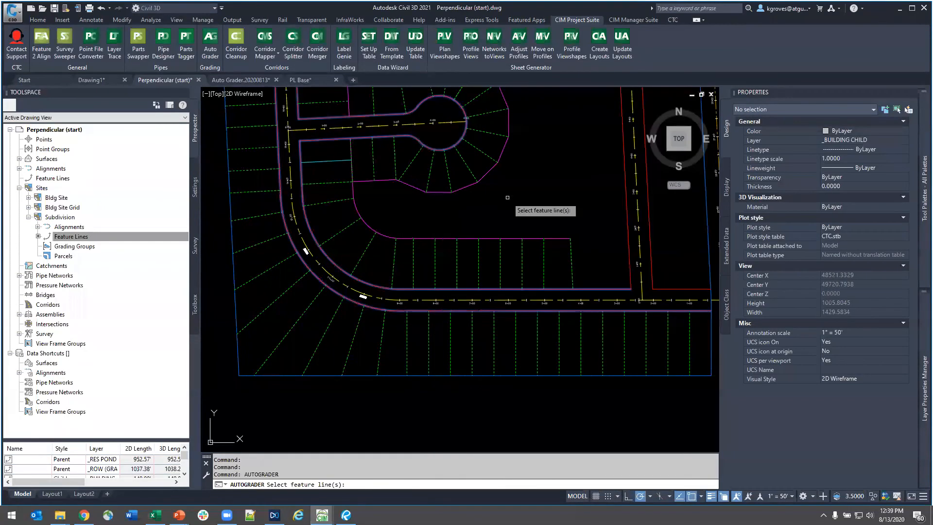
pyautogui.press('Escape')
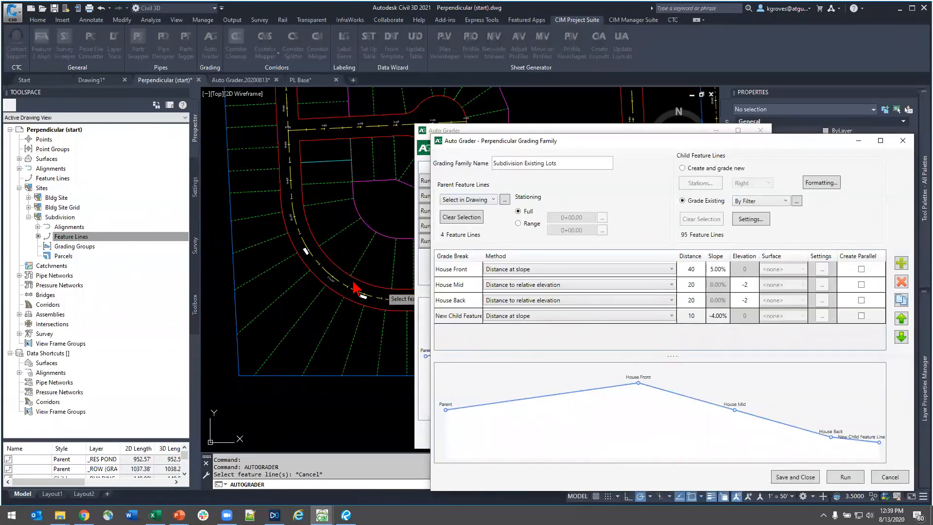
# - Save and close the grading family, check the inner right-of-way feature line's layer in the drawing, and reopen Subdivision Existing Lots for editing
pyautogui.click(783, 478)
pyautogui.click(753, 492)
pyautogui.click(366, 281)
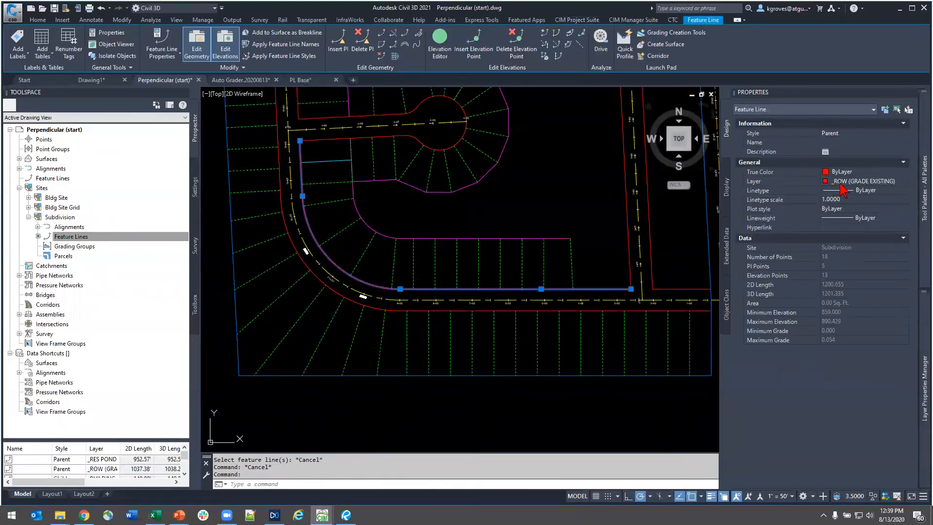
pyautogui.press('Escape')
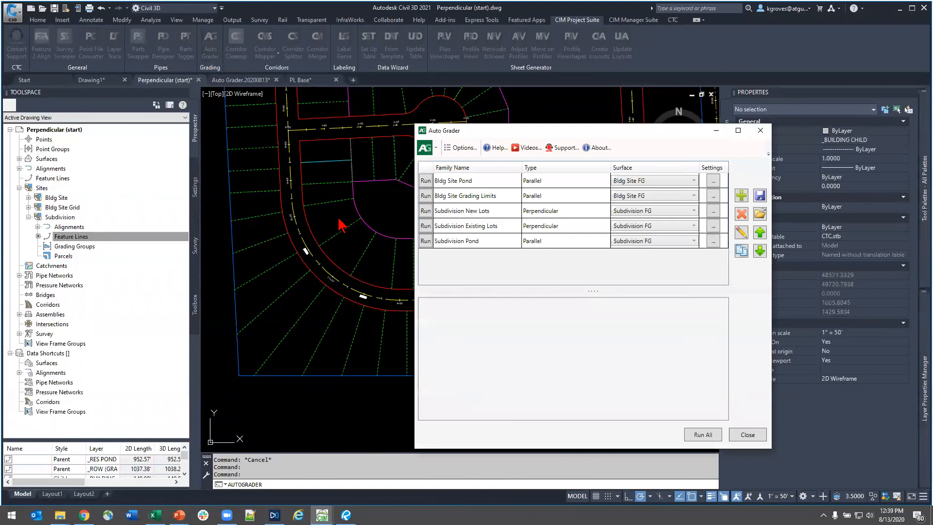
pyautogui.click(459, 226)
pyautogui.click(740, 230)
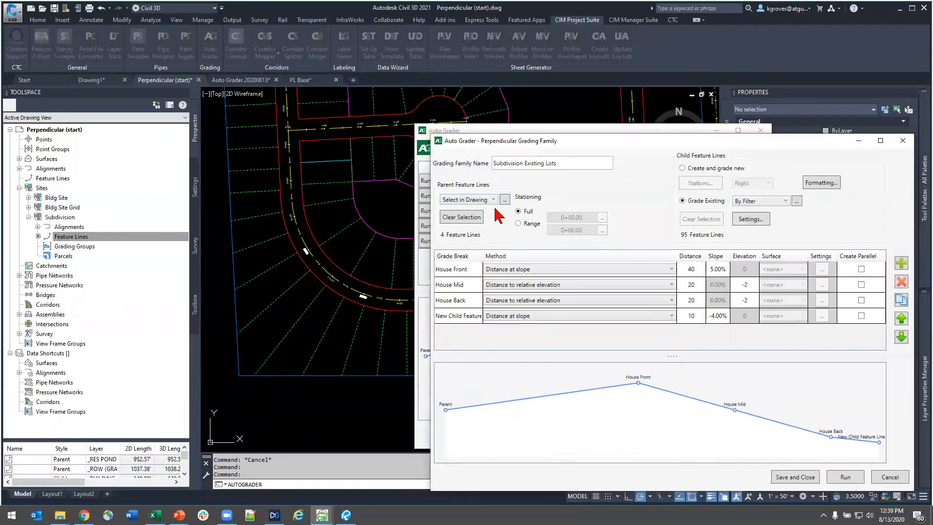
# - Switch the parent feature lines to By Filter with _row (grade existing) as the included layer
pyautogui.click(483, 201)
pyautogui.press('Escape')
pyautogui.click(482, 201)
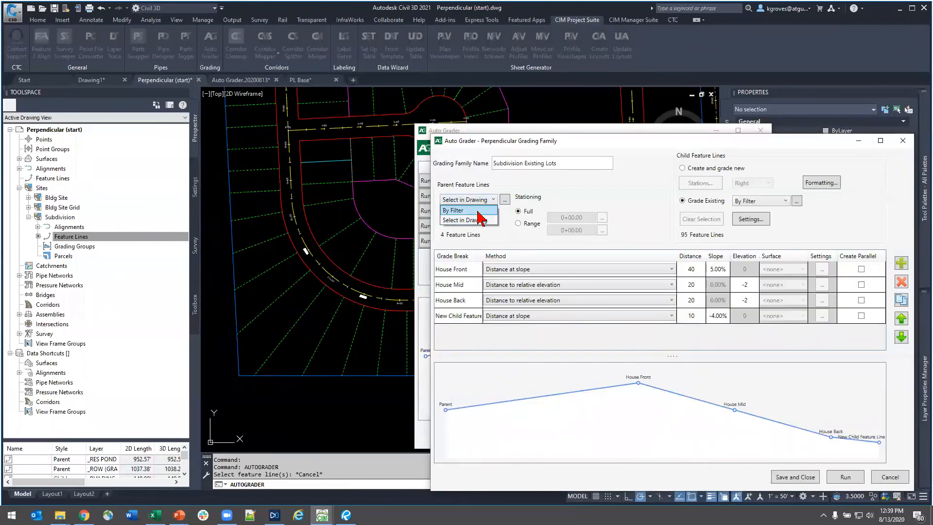
pyautogui.click(481, 219)
pyautogui.moveTo(433, 223); pyautogui.dragTo(395, 220)
pyautogui.click(433, 222)
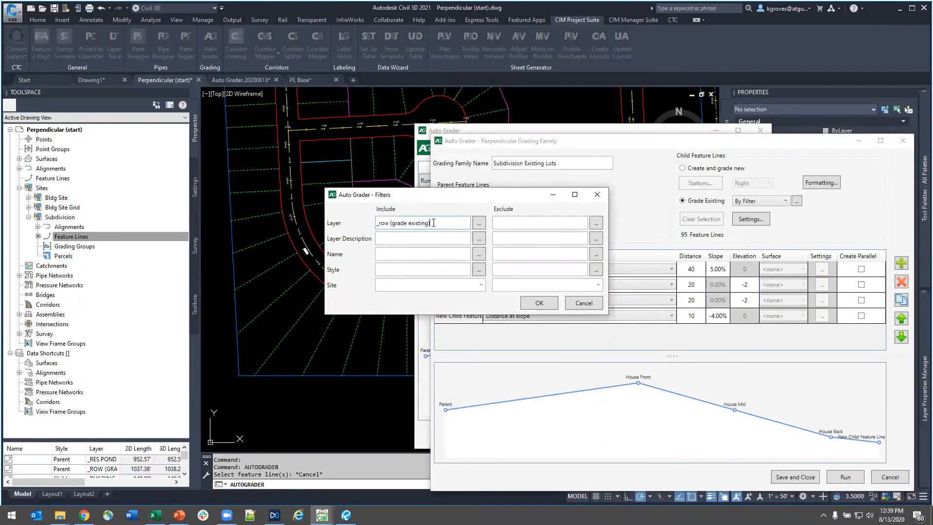
pyautogui.click(539, 302)
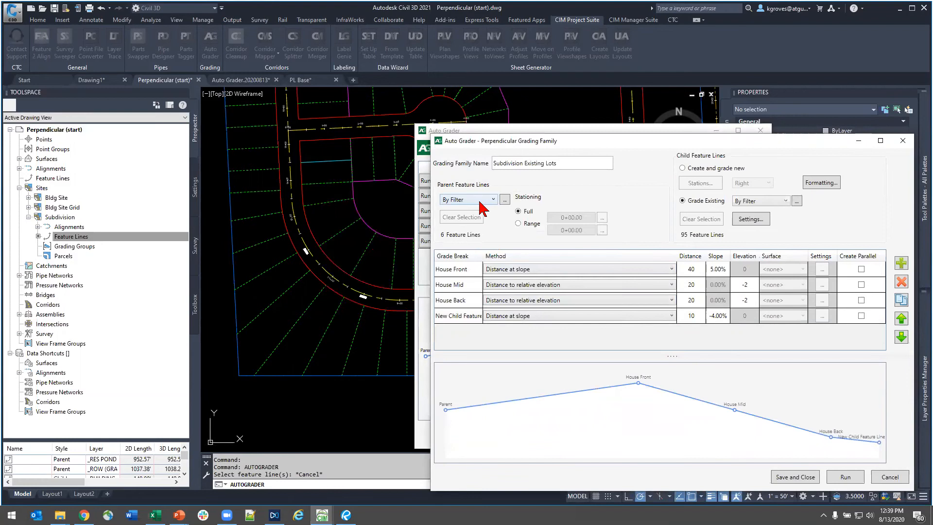
# - Set the parent feature lines to Select in Drawing and pick the four right-of-way feature lines around the loop road and cul-de-sac
pyautogui.moveTo(521, 146); pyautogui.dragTo(543, 156)
pyautogui.click(501, 210)
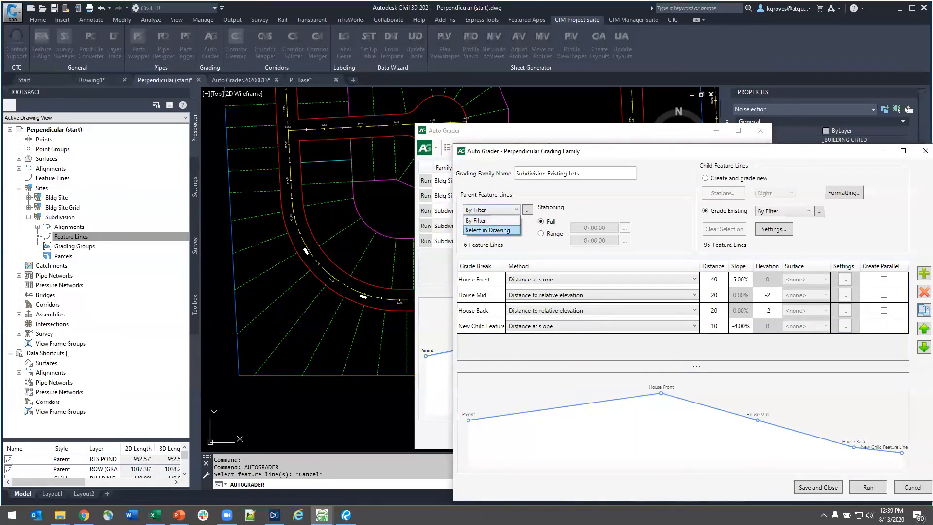
pyautogui.click(492, 230)
pyautogui.click(614, 271)
pyautogui.click(597, 296)
pyautogui.click(597, 316)
pyautogui.click(592, 308)
pyautogui.moveTo(430, 162); pyautogui.dragTo(431, 266, button='middle')
pyautogui.click(431, 239)
pyautogui.click(409, 246)
pyautogui.click(309, 135)
pyautogui.click(303, 133)
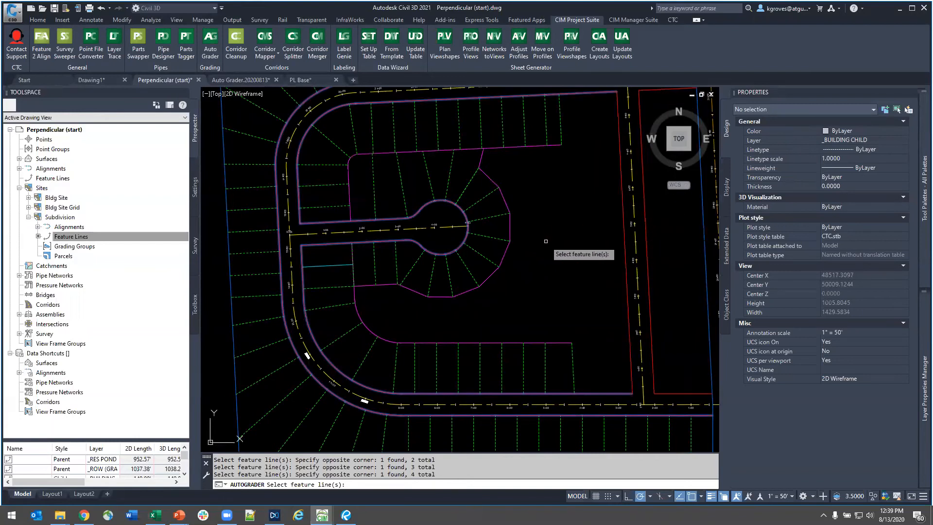
pyautogui.press('Return')
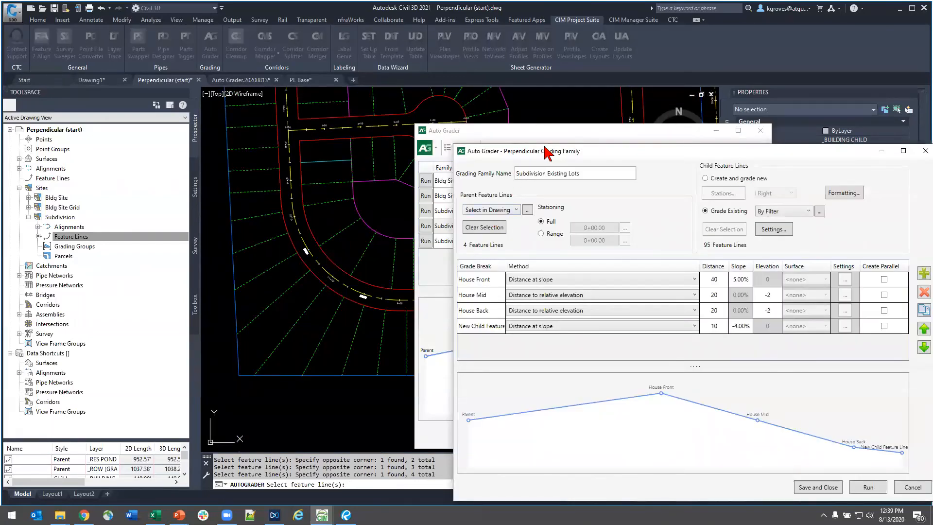
# - Review the layer filter used for the existing child feature lines, and close the filters unchanged
pyautogui.moveTo(545, 147); pyautogui.dragTo(483, 102)
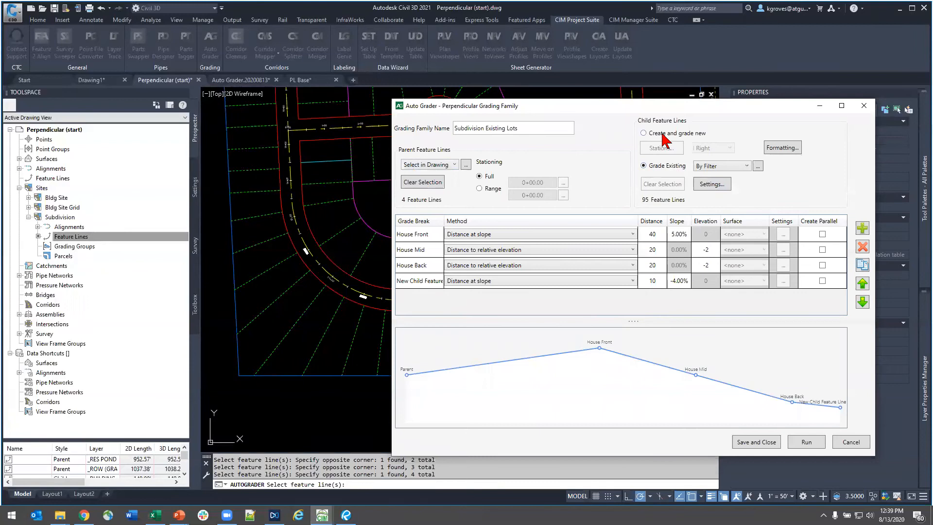
pyautogui.moveTo(608, 105); pyautogui.dragTo(531, 274)
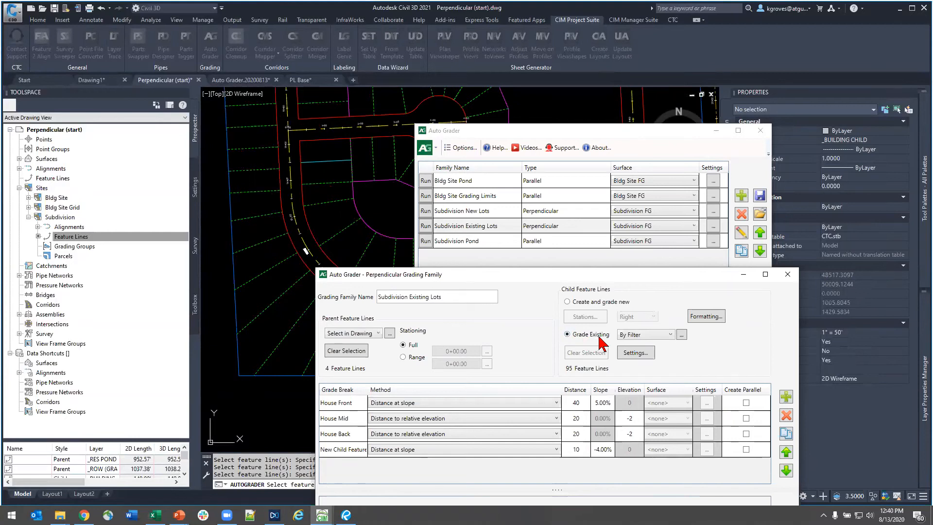
pyautogui.click(669, 334)
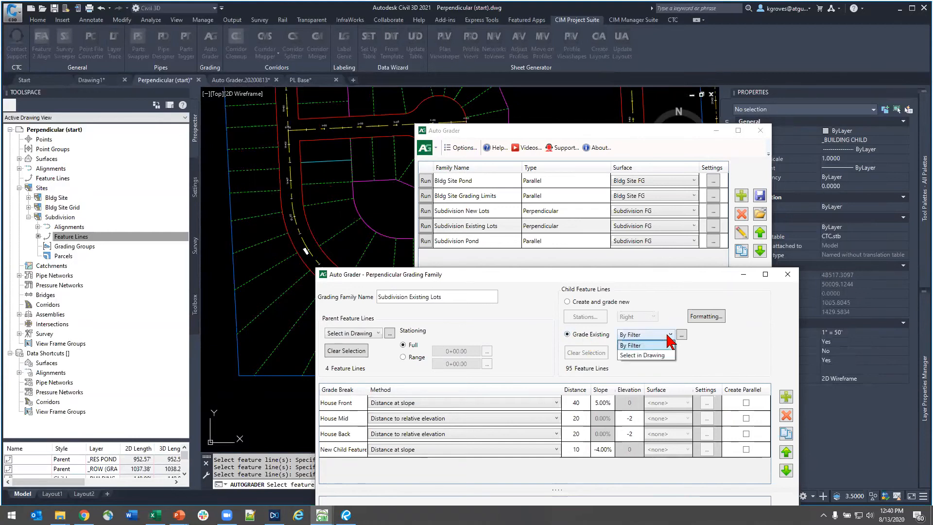
pyautogui.click(669, 343)
pyautogui.click(682, 335)
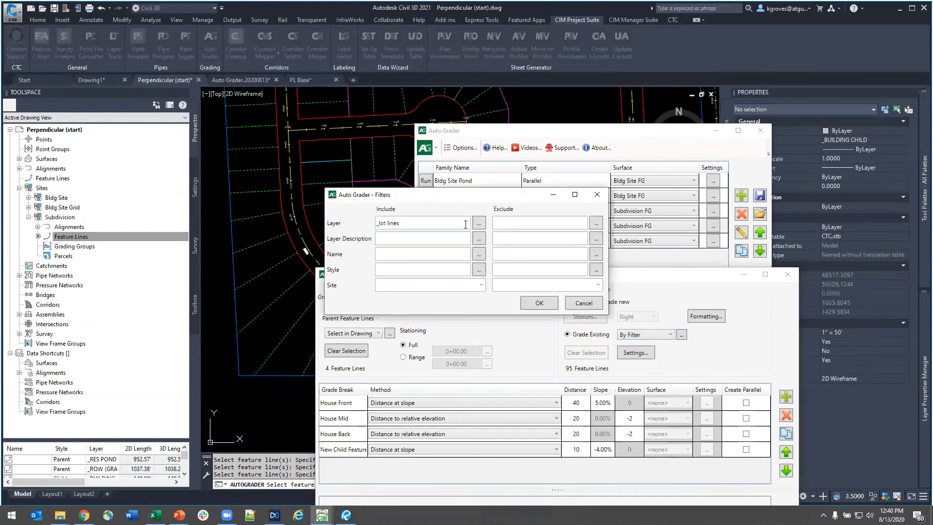
pyautogui.moveTo(432, 226); pyautogui.dragTo(342, 228)
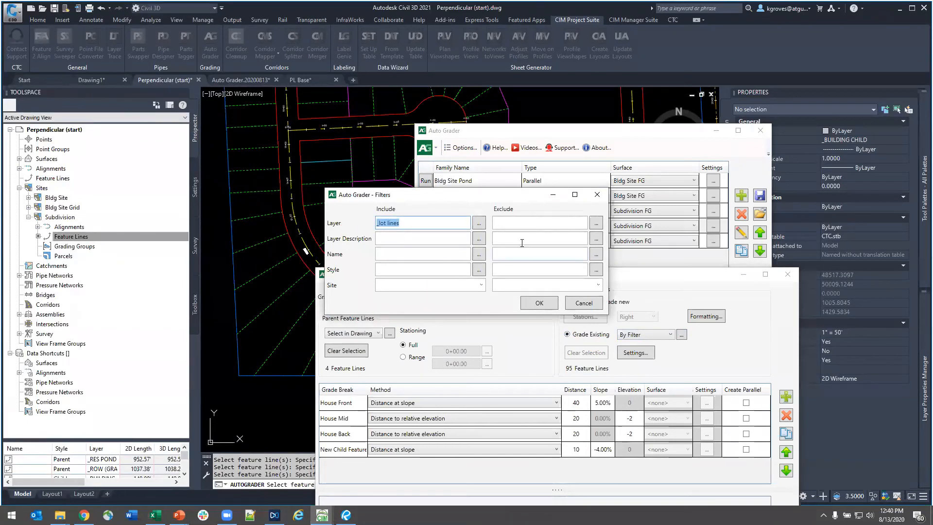
pyautogui.click(600, 196)
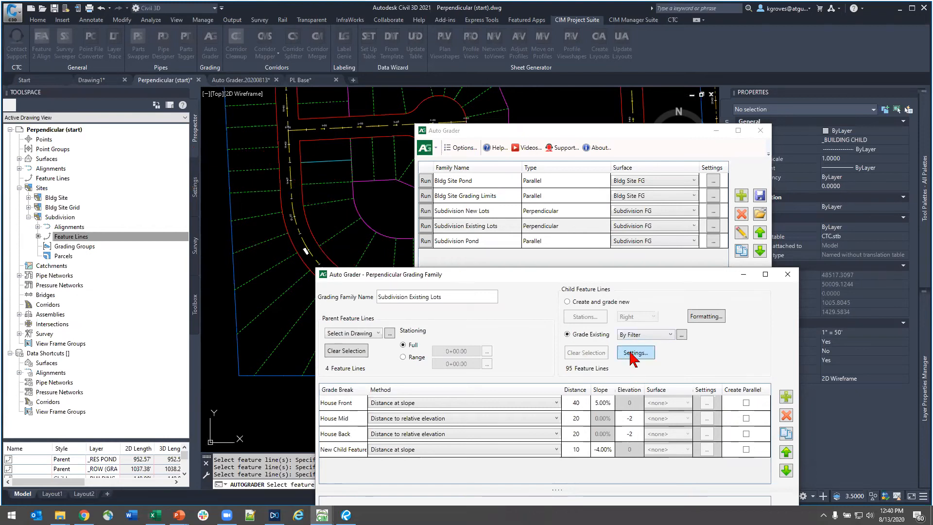
pyautogui.click(577, 372)
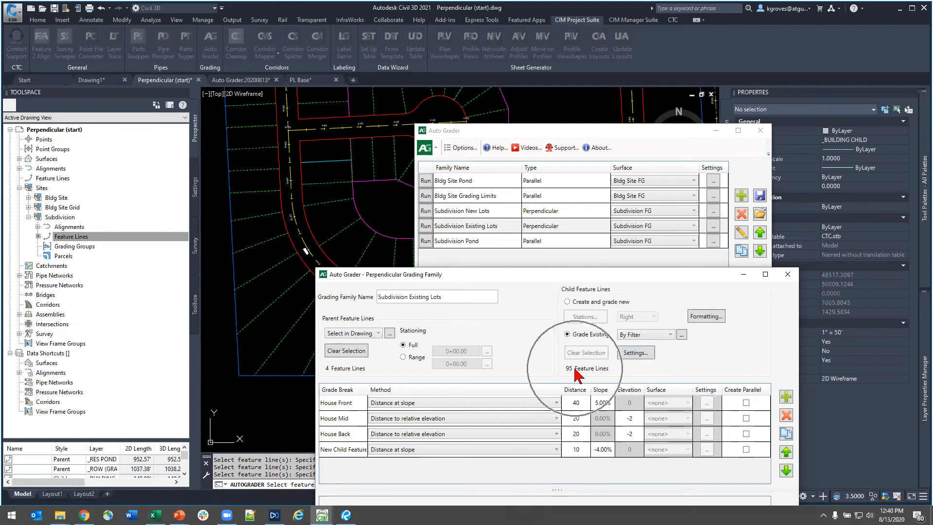
# - Review the grade-existing settings for distance measurement and the parent/child intersection fuzz factor, and close them unchanged
pyautogui.click(635, 353)
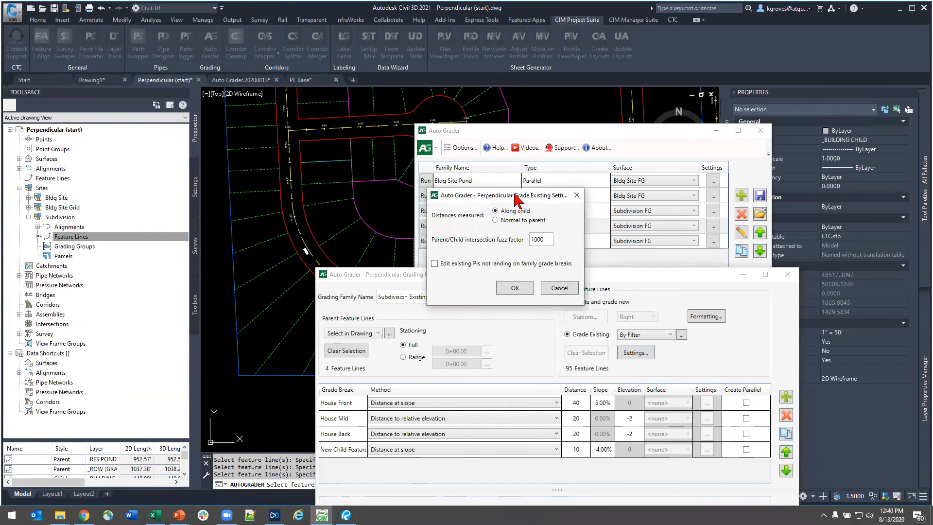
pyautogui.moveTo(517, 199); pyautogui.dragTo(616, 331)
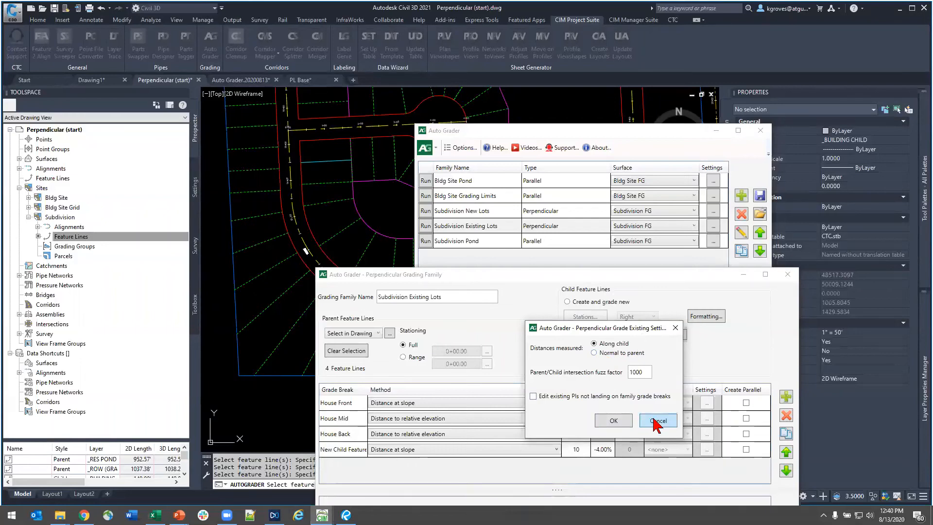
pyautogui.click(674, 327)
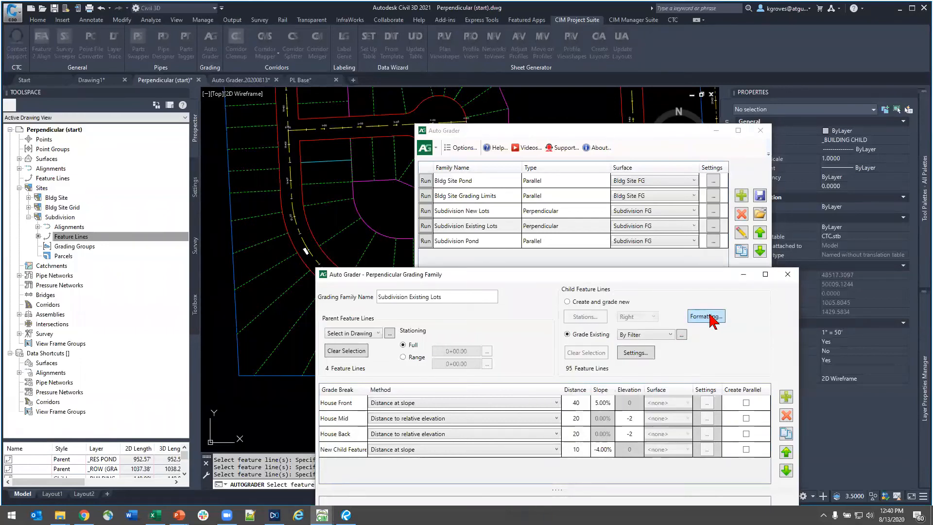
# - Review the child formatting's style, layer and site, including the available feature line styles, and close it unchanged
pyautogui.click(709, 319)
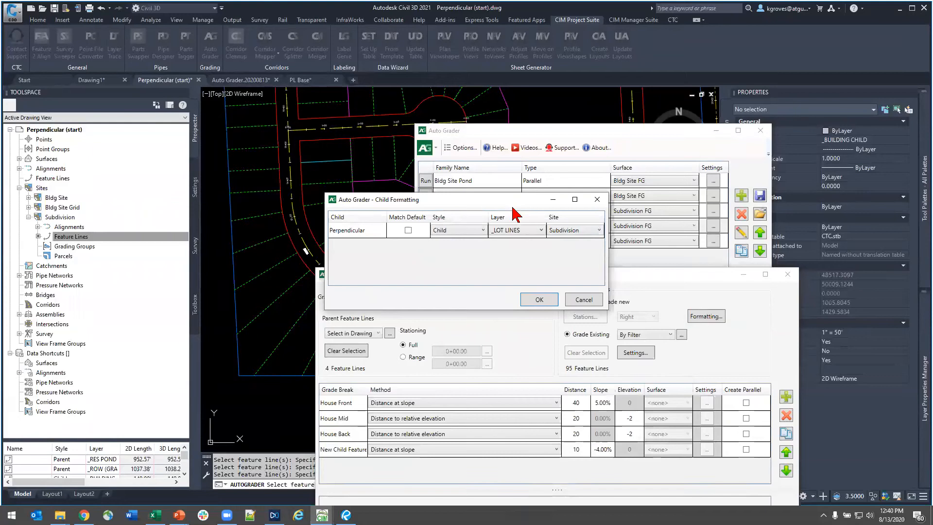
pyautogui.moveTo(505, 200); pyautogui.dragTo(645, 334)
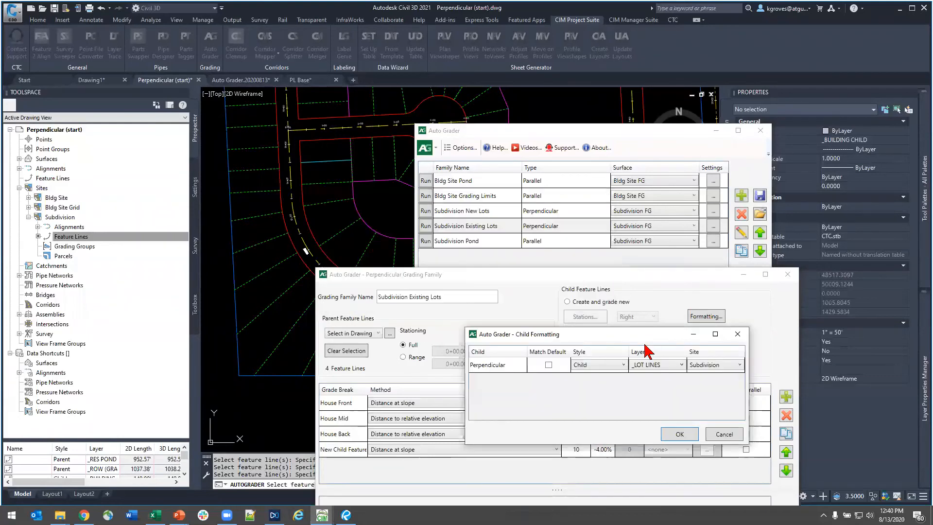
pyautogui.click(615, 369)
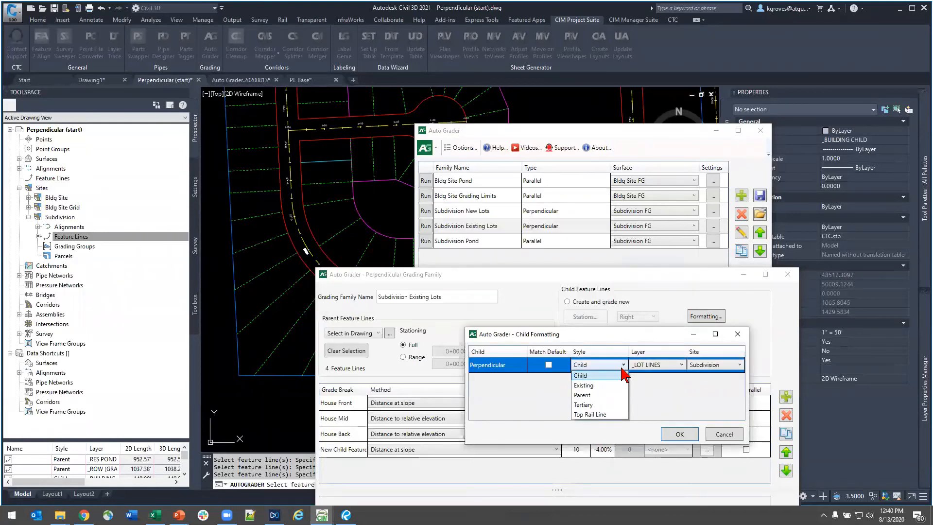
pyautogui.click(623, 372)
pyautogui.click(724, 434)
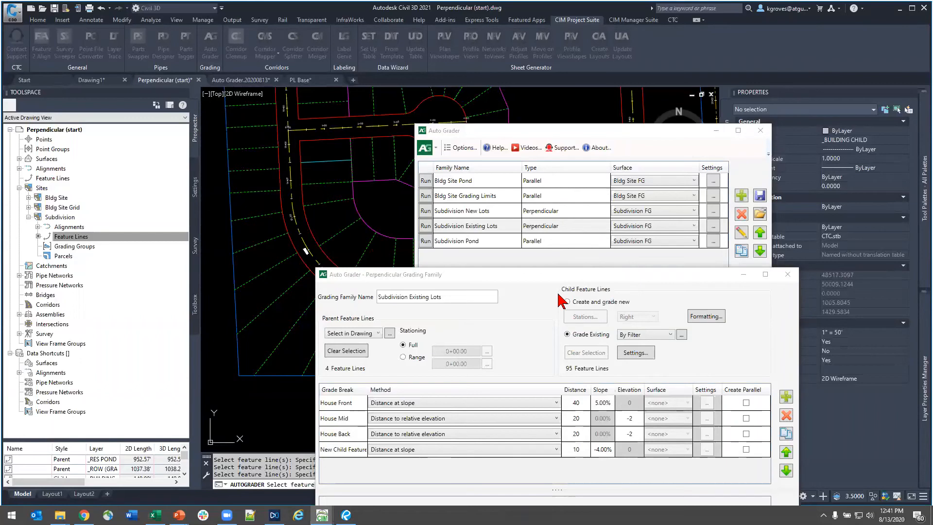
pyautogui.moveTo(322, 514)
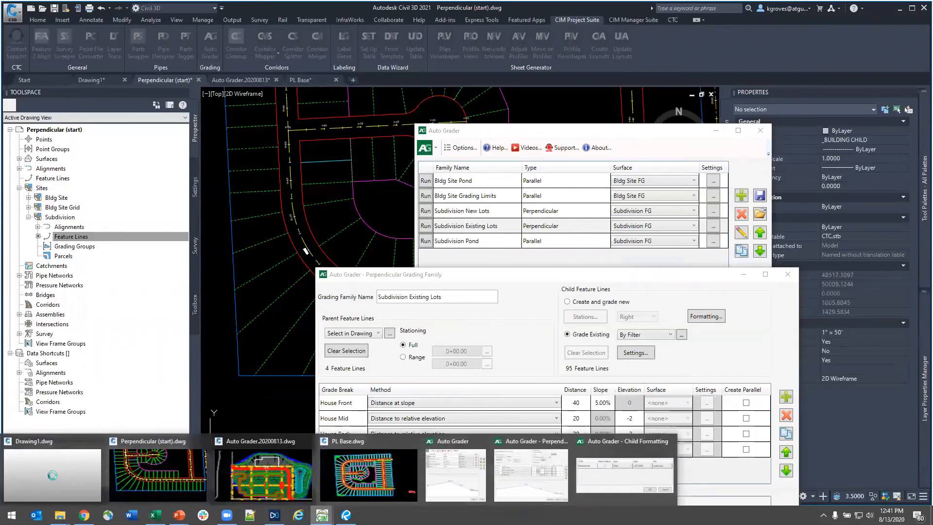
pyautogui.click(624, 469)
pyautogui.click(739, 329)
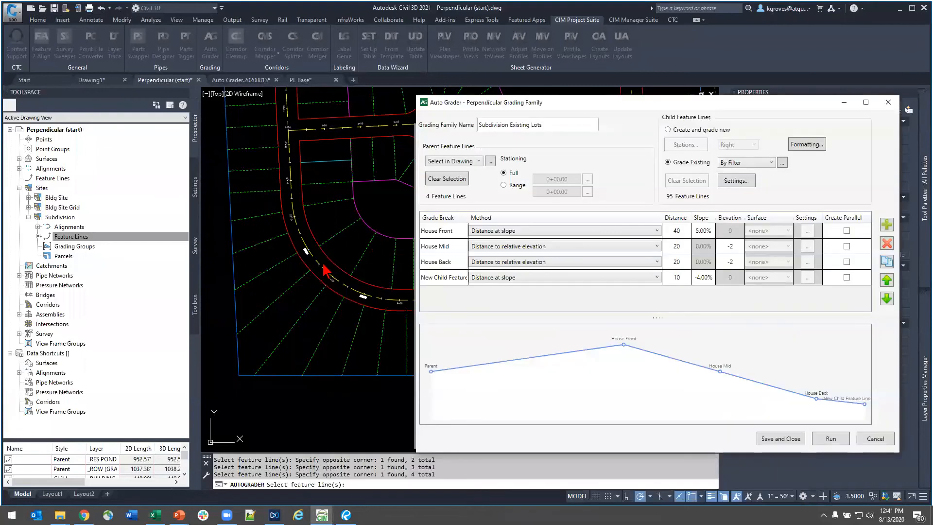
pyautogui.press('ctrl')
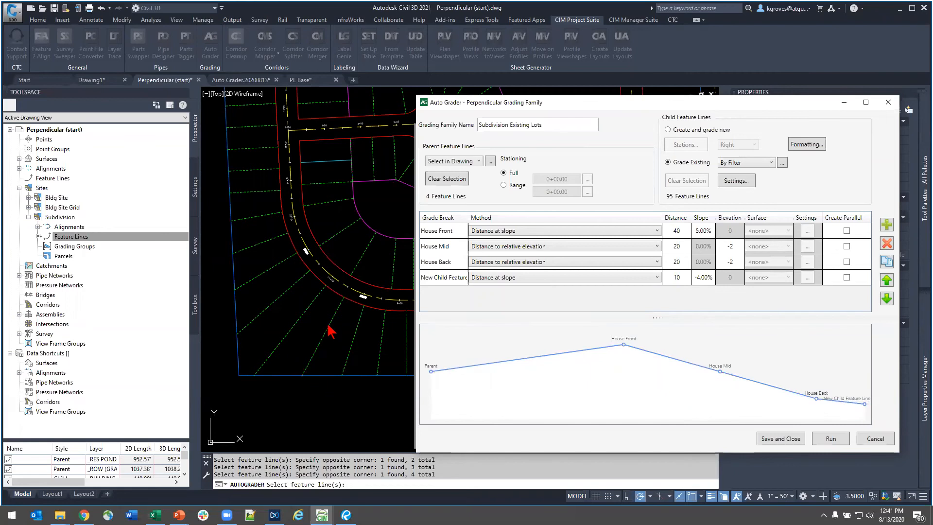
pyautogui.press('ctrl')
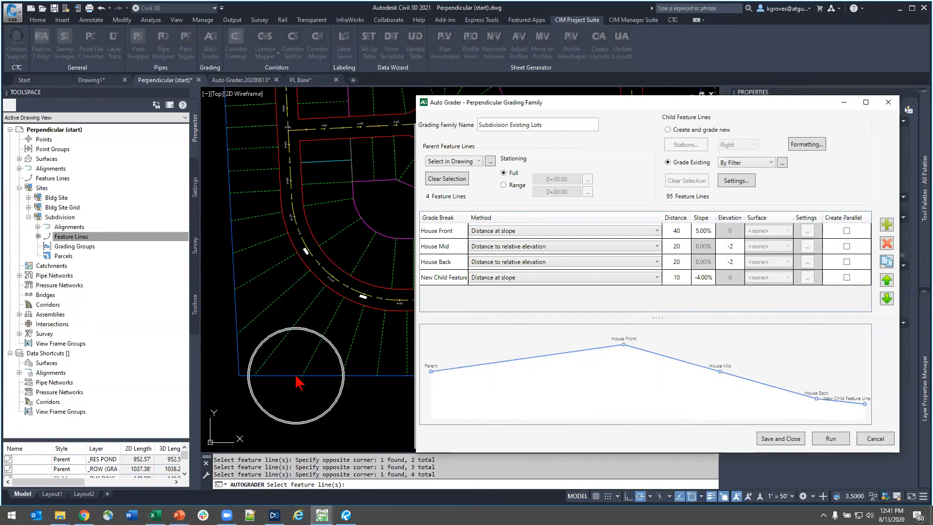
pyautogui.press('ctrl')
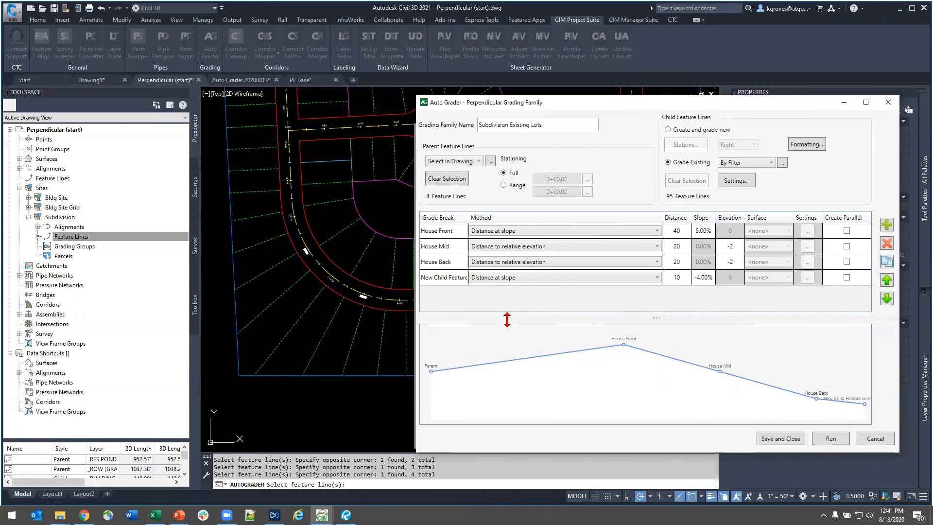
# - Rename the last grade break Walkout, enable Create Parallel for it, and save and close the Subdivision Existing Lots family
pyautogui.click(446, 279)
pyautogui.click(445, 278)
pyautogui.tripleClick(447, 277)
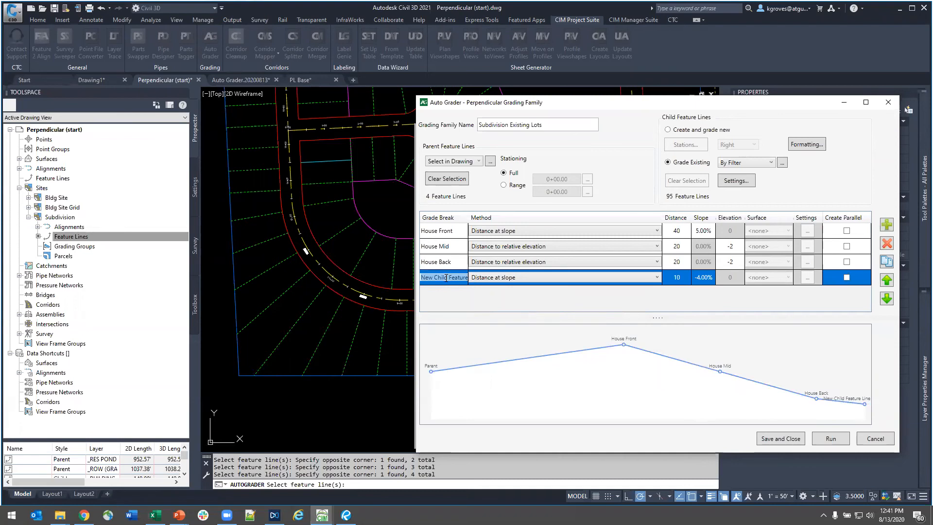
pyautogui.write('Walkout')
pyautogui.press('Return')
pyautogui.click(847, 278)
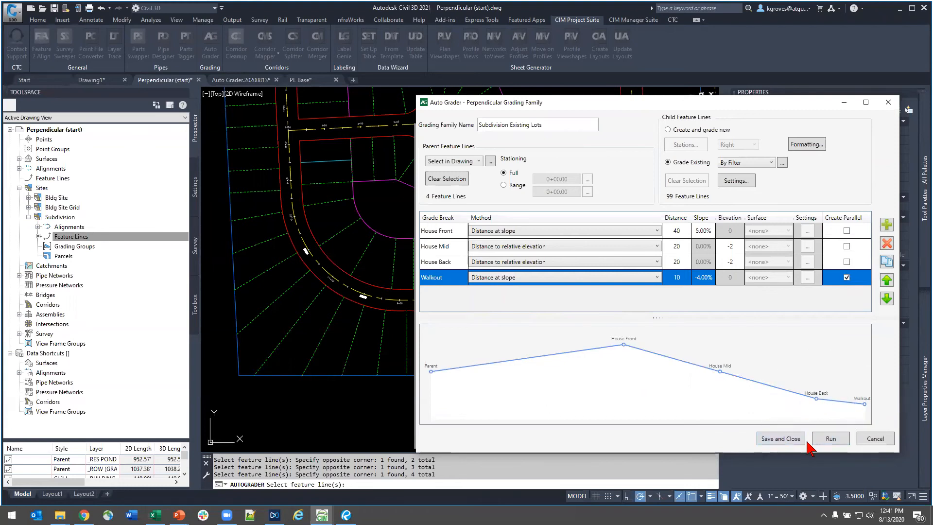
pyautogui.click(779, 439)
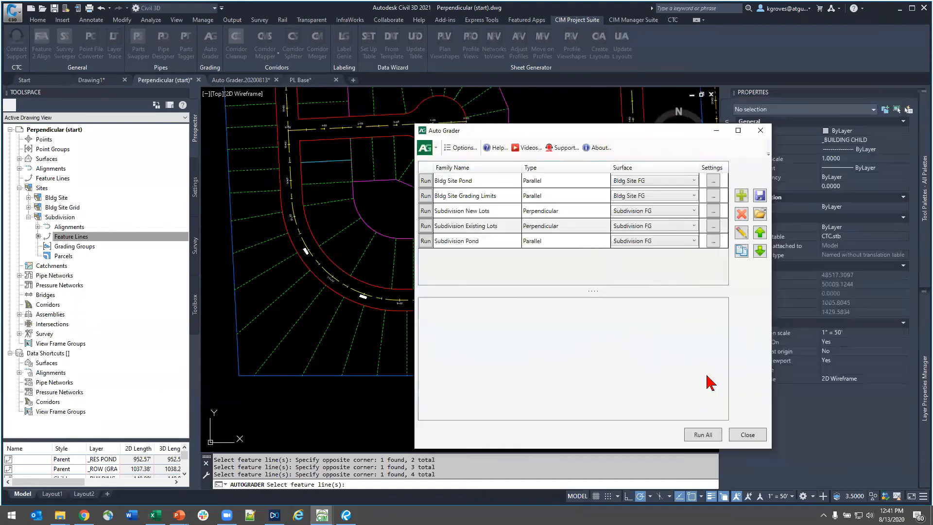
# - Review the breakline settings of Subdivision Existing Lots and accept them unchanged
pyautogui.click(442, 226)
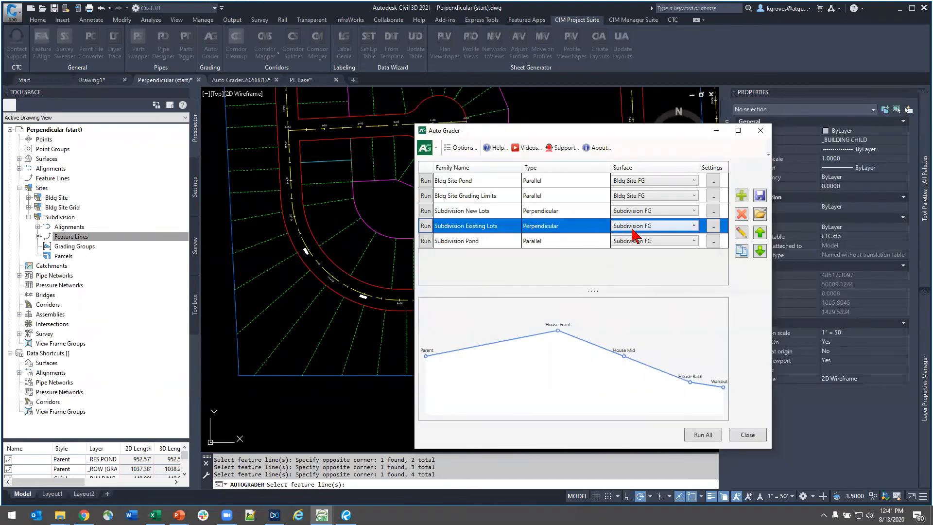
pyautogui.click(713, 227)
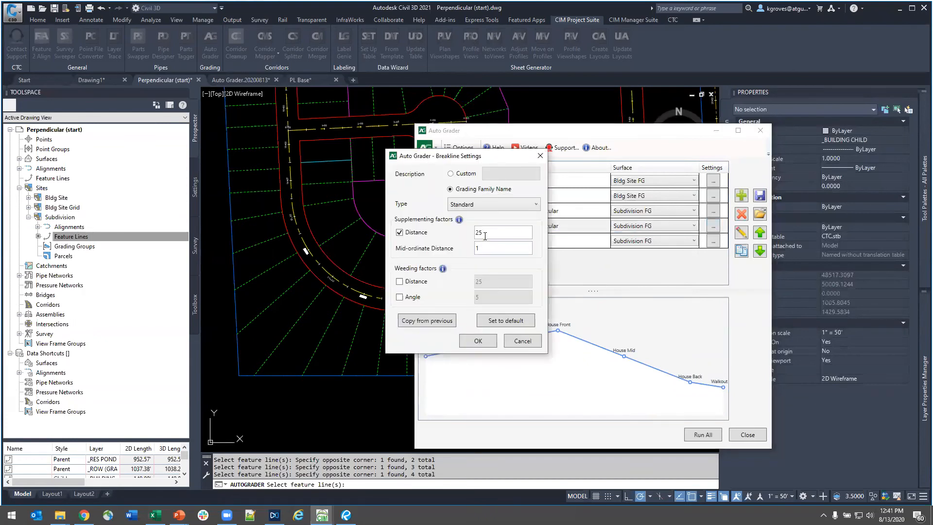
pyautogui.click(479, 341)
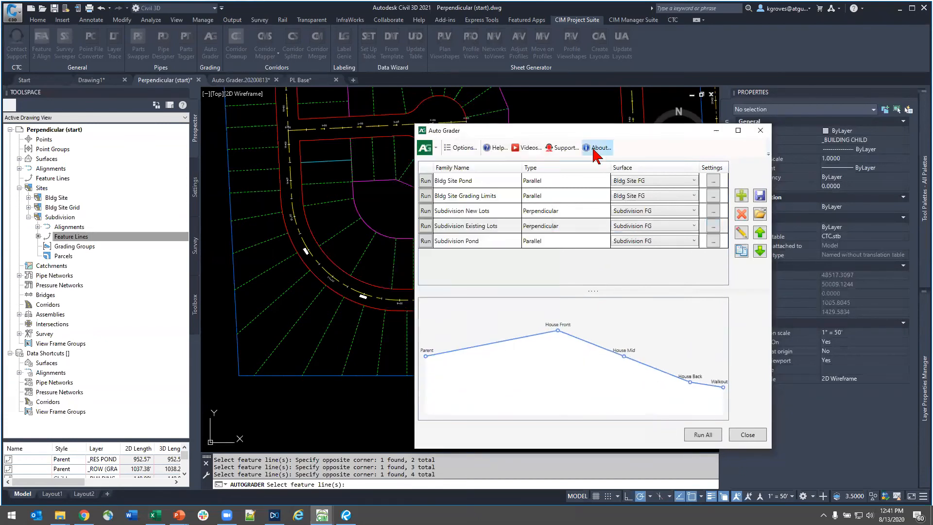
# - Run the Subdivision Existing Lots family, close the Auto Grader and dismiss the event viewer
pyautogui.moveTo(635, 134); pyautogui.dragTo(868, 170)
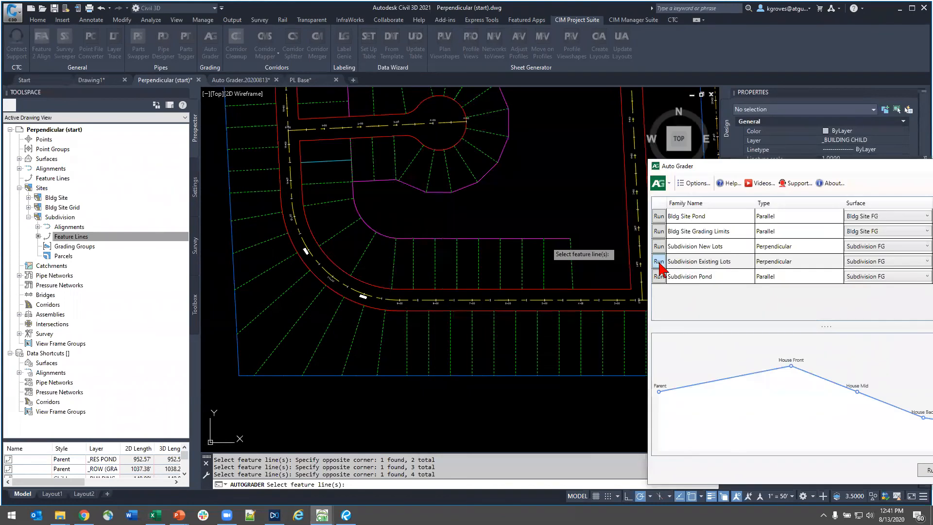
pyautogui.click(659, 263)
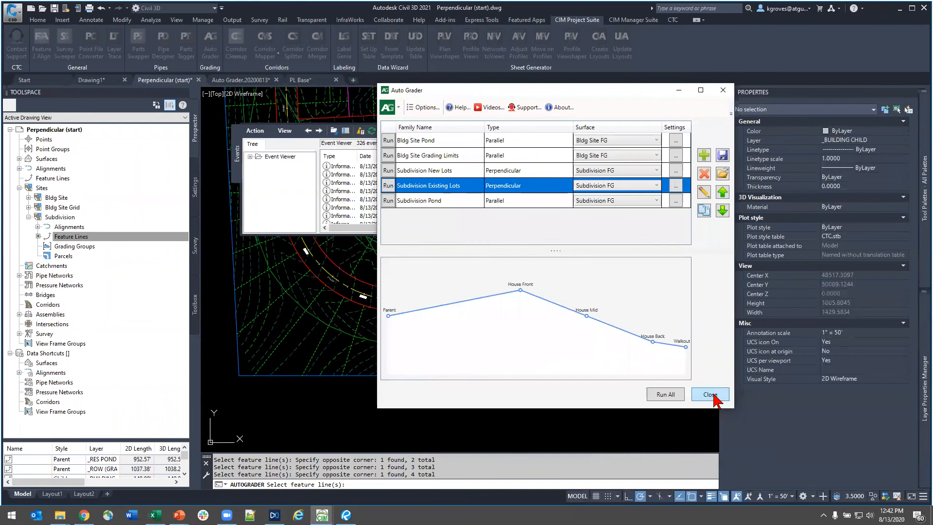
pyautogui.click(710, 394)
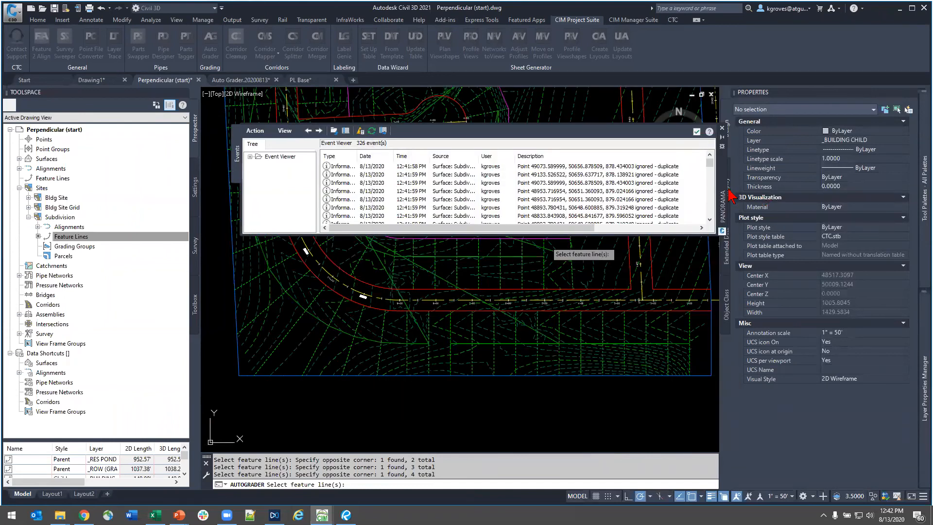
pyautogui.click(695, 132)
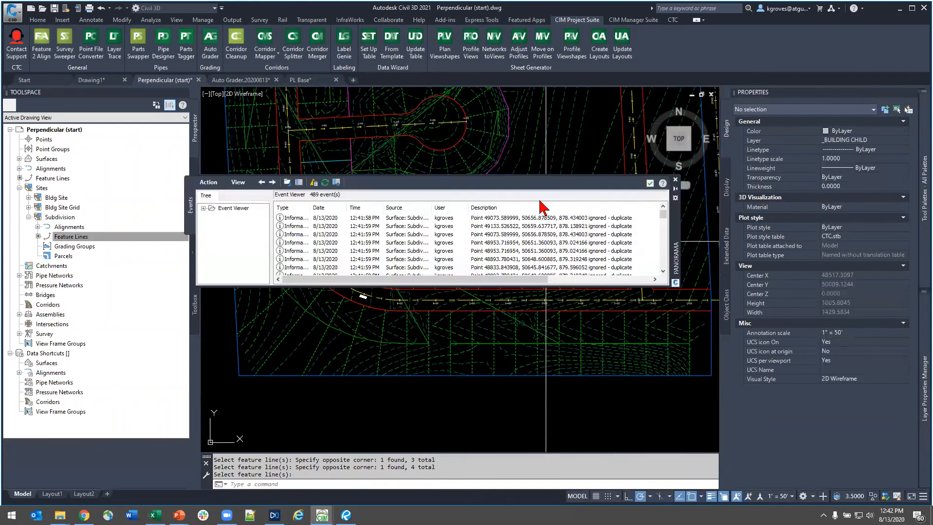
pyautogui.click(651, 184)
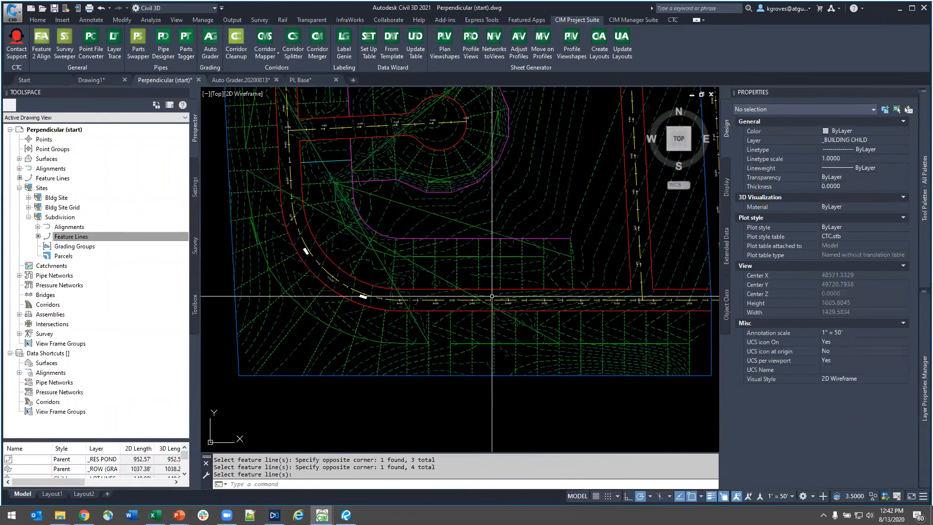
pyautogui.press('Escape')
# - Select the parallel feature line created behind the lots and examine its course around the whole loop road, including the diagonal segments
pyautogui.click(524, 322)
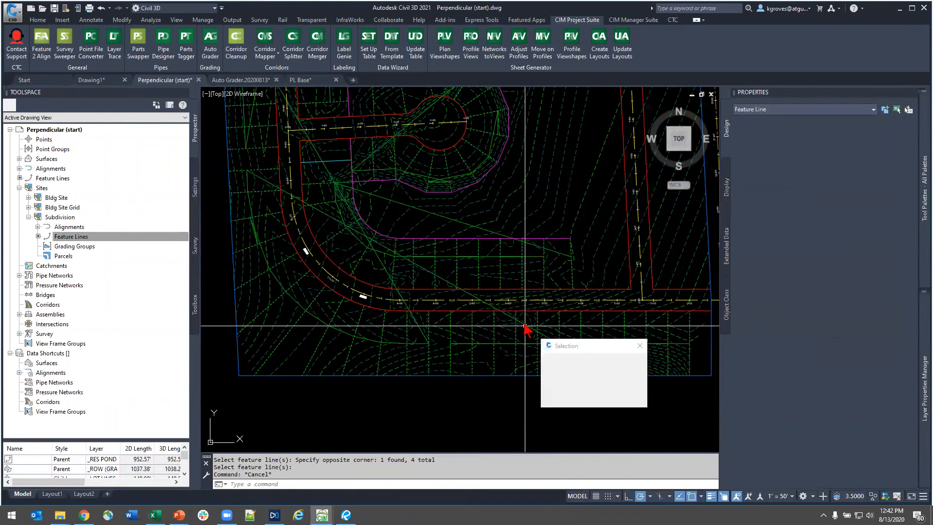
pyautogui.click(573, 362)
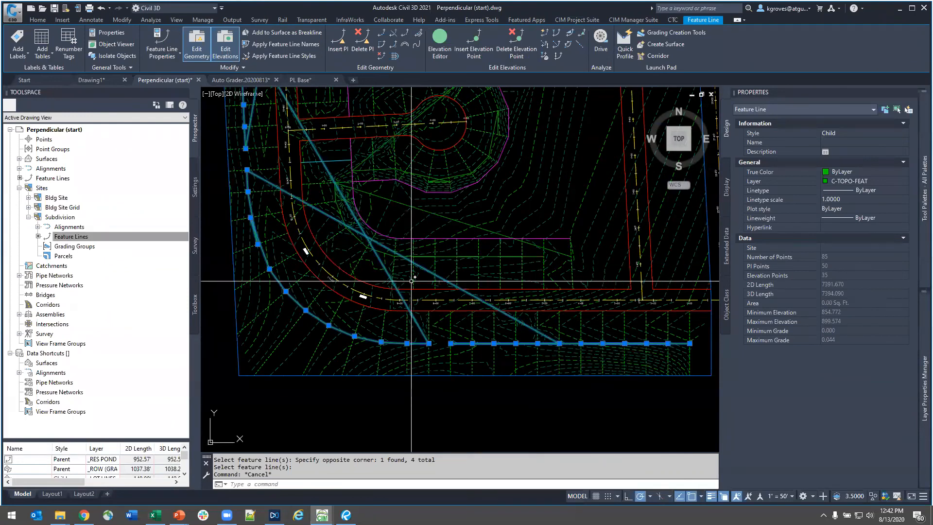
pyautogui.scroll(-4, 486, 365)
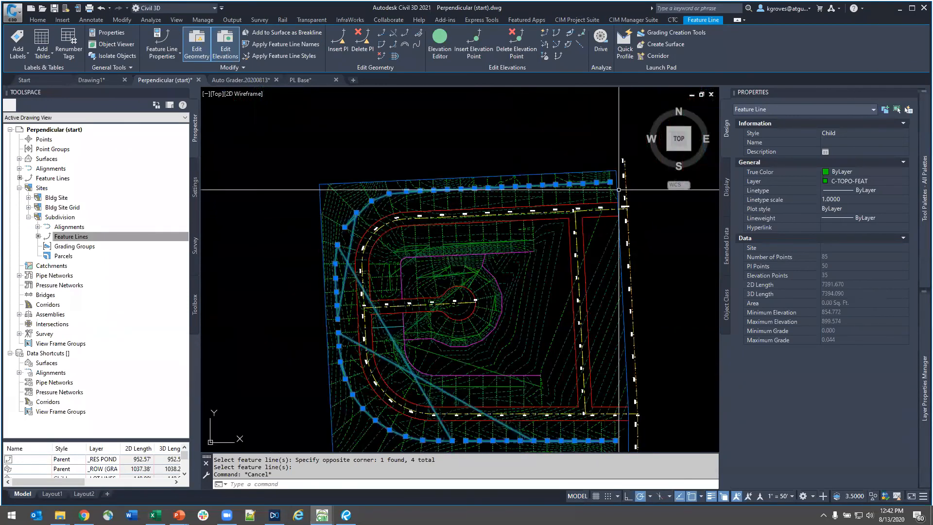
pyautogui.scroll(3, 467, 421)
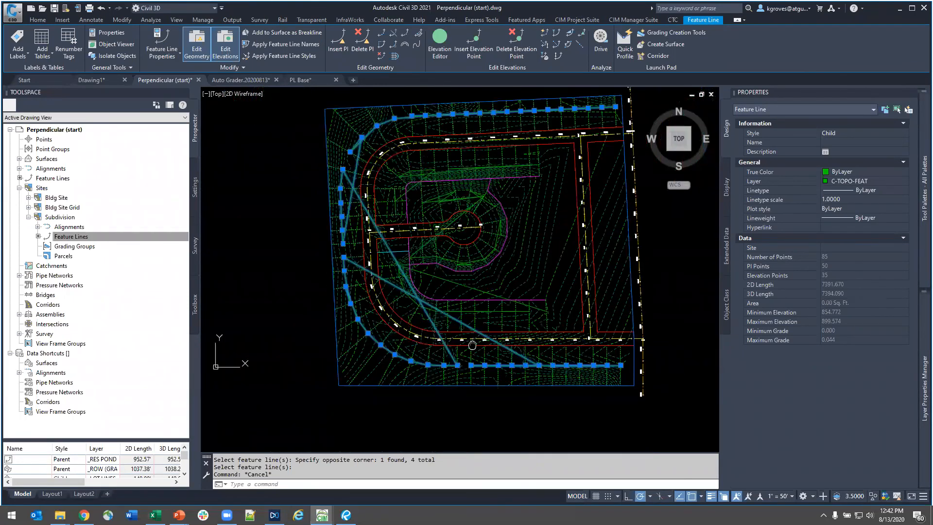
pyautogui.scroll(3, 494, 326)
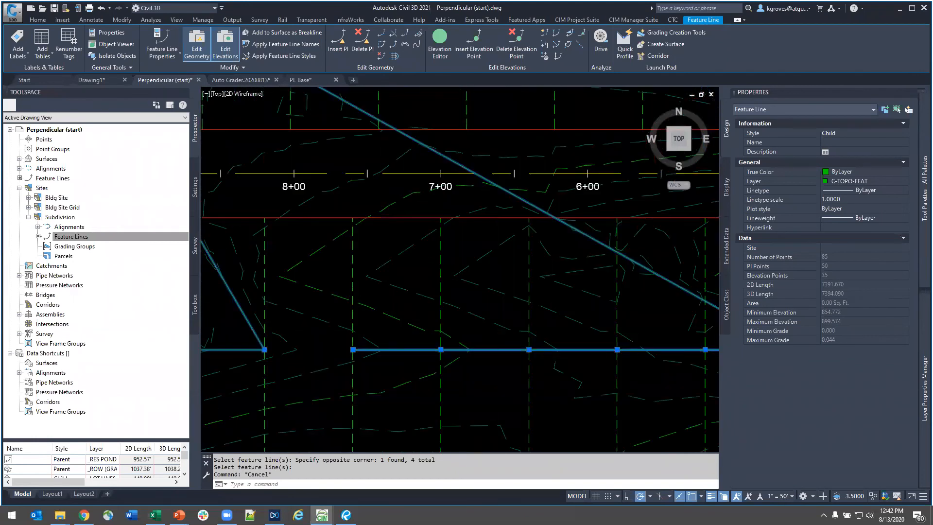
pyautogui.scroll(-4, 494, 326)
pyautogui.scroll(-3, 553, 332)
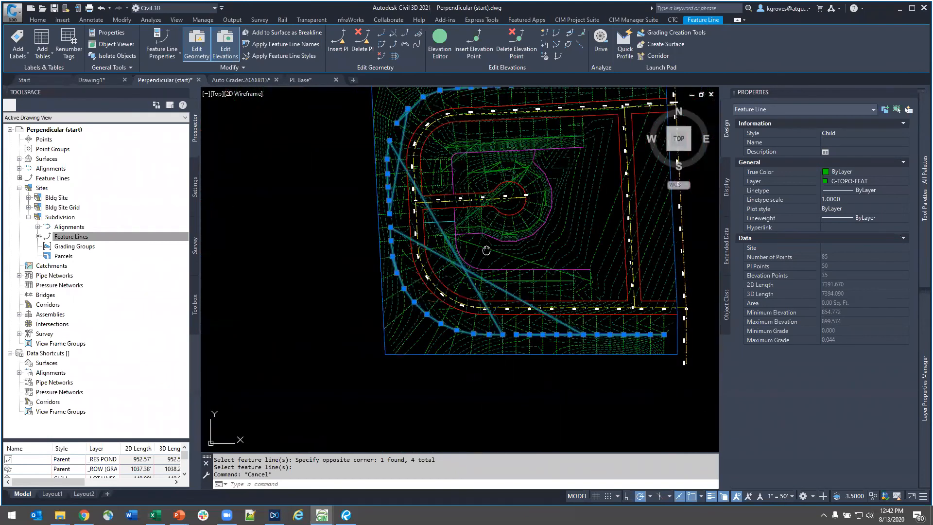
pyautogui.press('Escape')
pyautogui.scroll(-2, 310, 218)
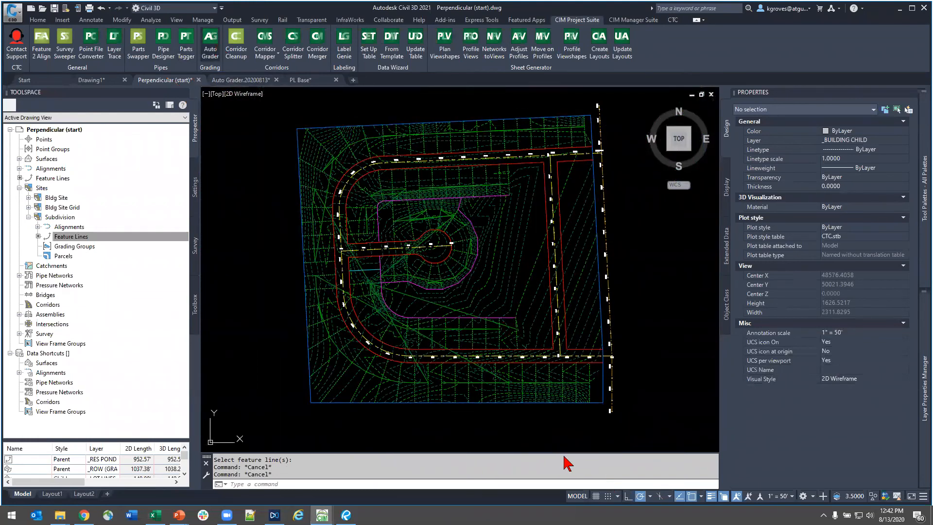
# - Reopen Subdivision Existing Lots, turn off Create Parallel for the Walkout grade break, save the family and run it again
pyautogui.click(431, 186)
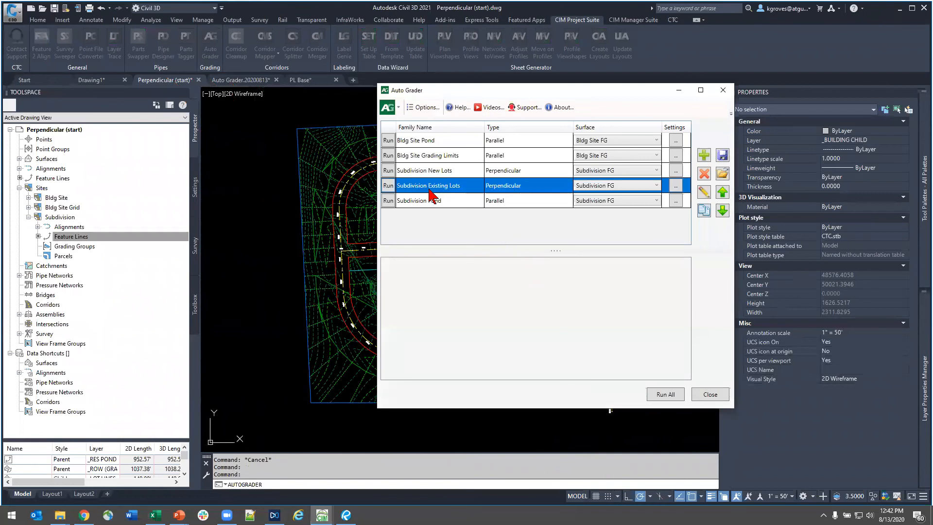
pyautogui.click(704, 196)
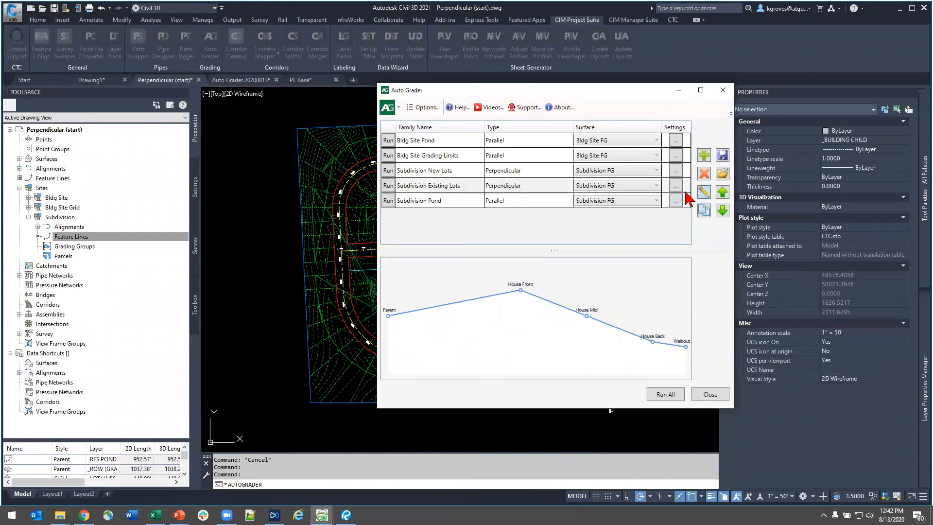
pyautogui.click(441, 281)
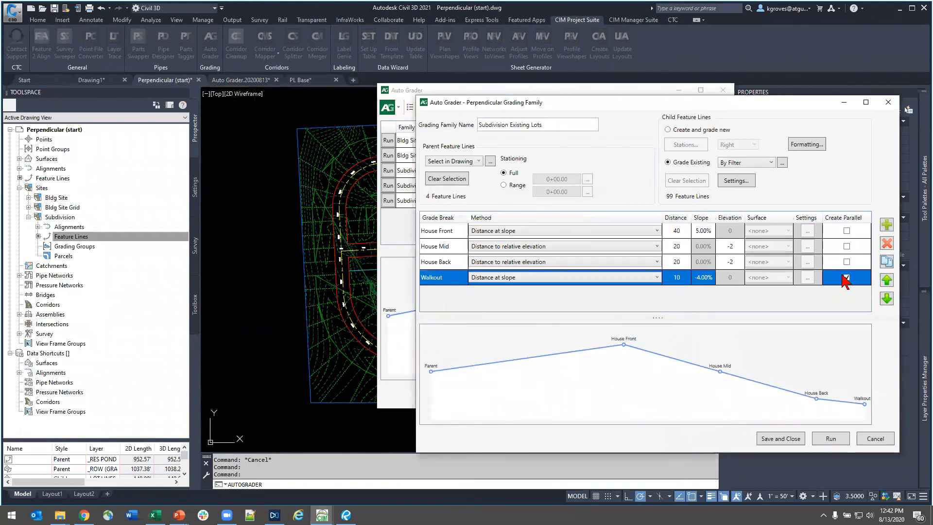
pyautogui.click(775, 439)
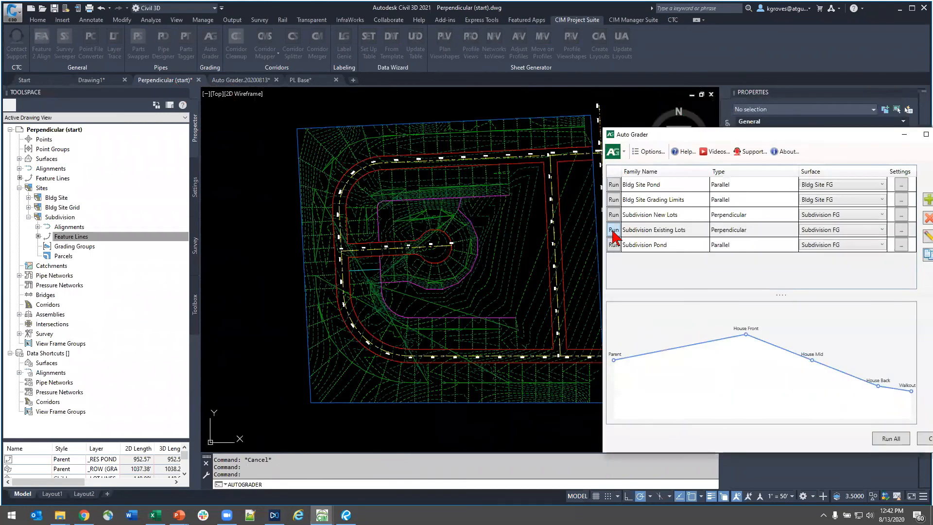
pyautogui.click(614, 230)
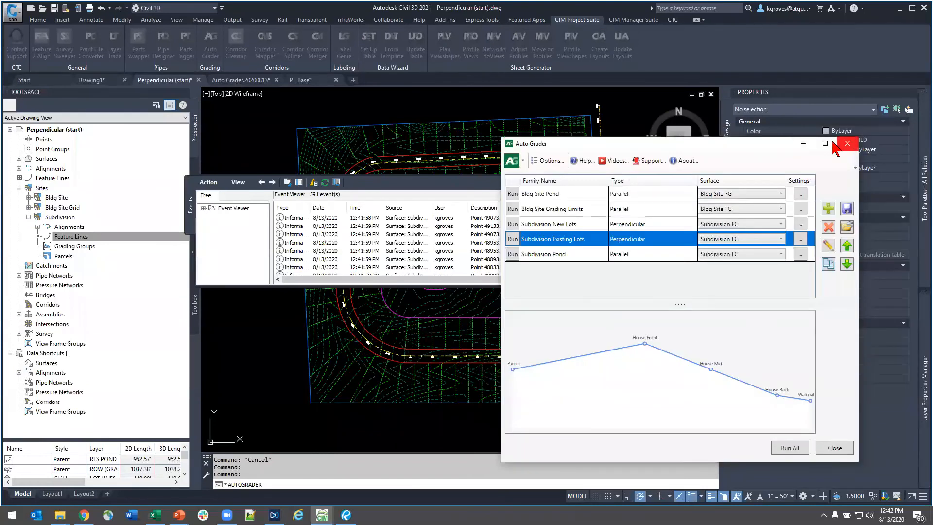
# - Close the Auto Grader and the event viewer, and open the Subdivision FG surface in the Object Viewer
pyautogui.click(848, 144)
pyautogui.click(658, 183)
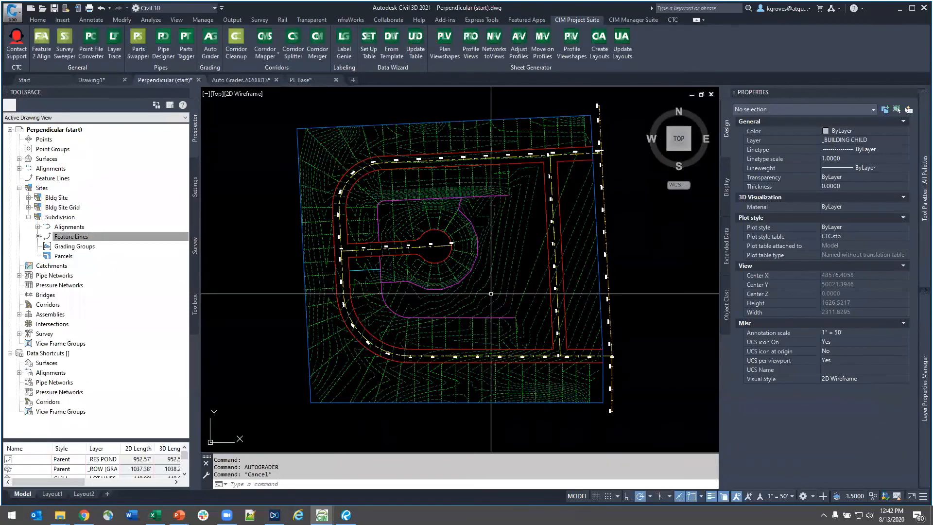
pyautogui.click(486, 298)
pyautogui.rightClick(485, 288)
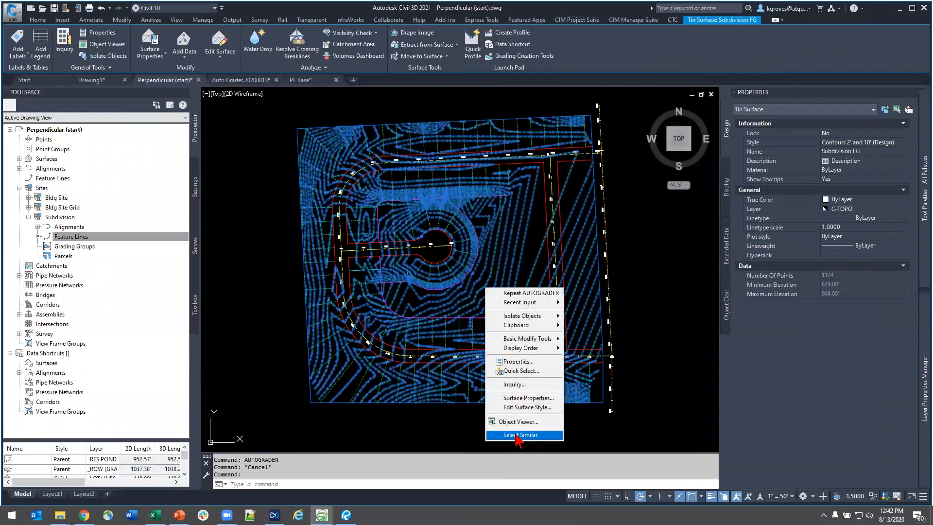
pyautogui.click(516, 421)
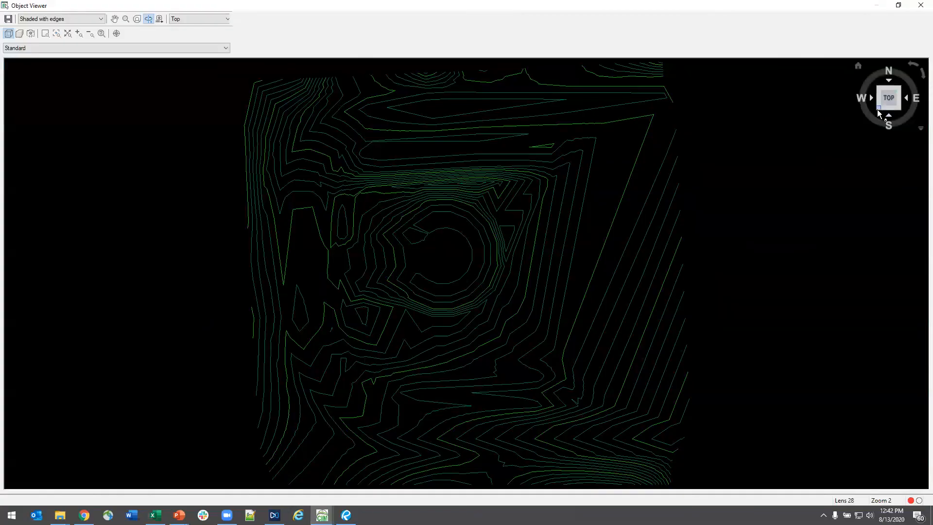
# - Examine the Subdivision FG surface in 3D, from the lots around the cul-de-sac to the slopes along the outer site edge
pyautogui.click(879, 110)
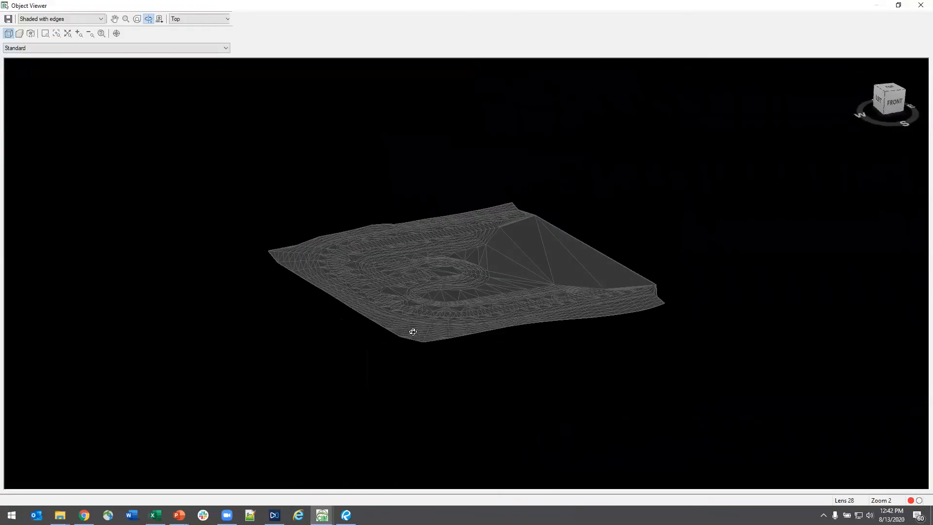
pyautogui.click(566, 261)
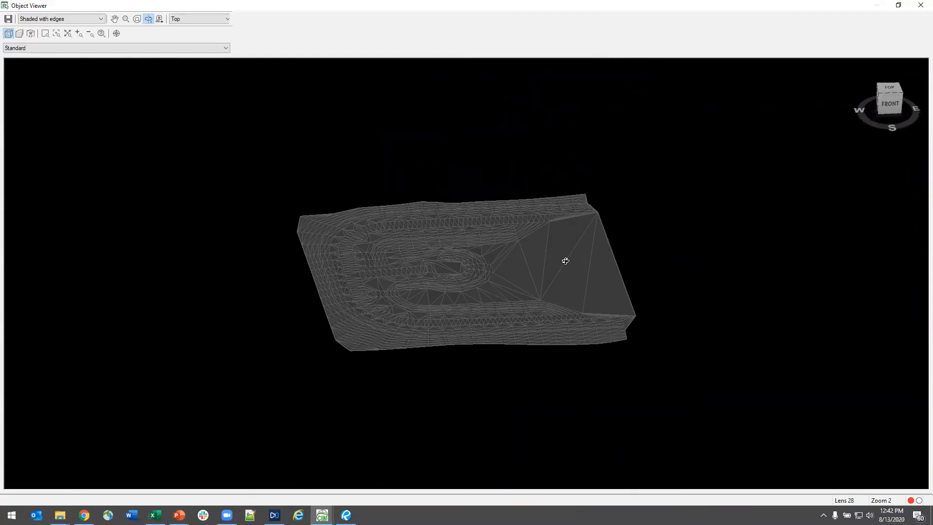
pyautogui.scroll(6, 421, 317)
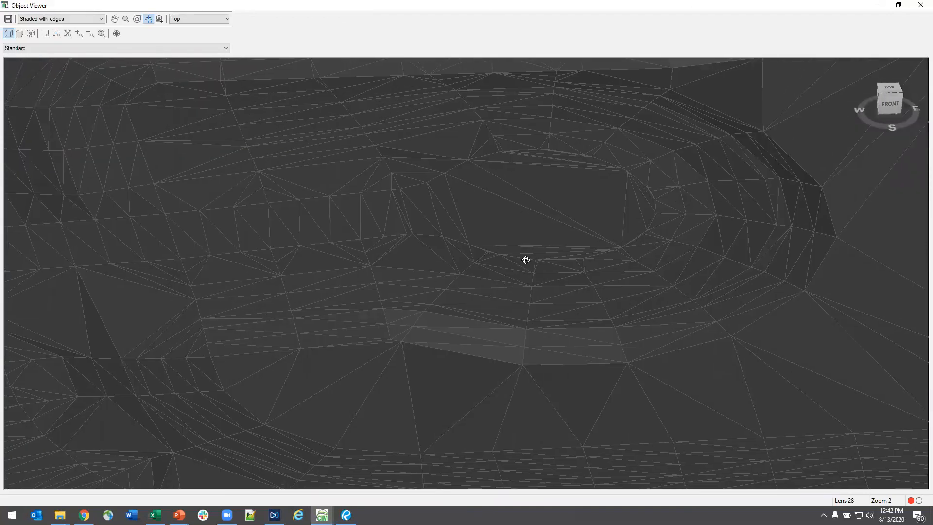
pyautogui.scroll(-5, 492, 438)
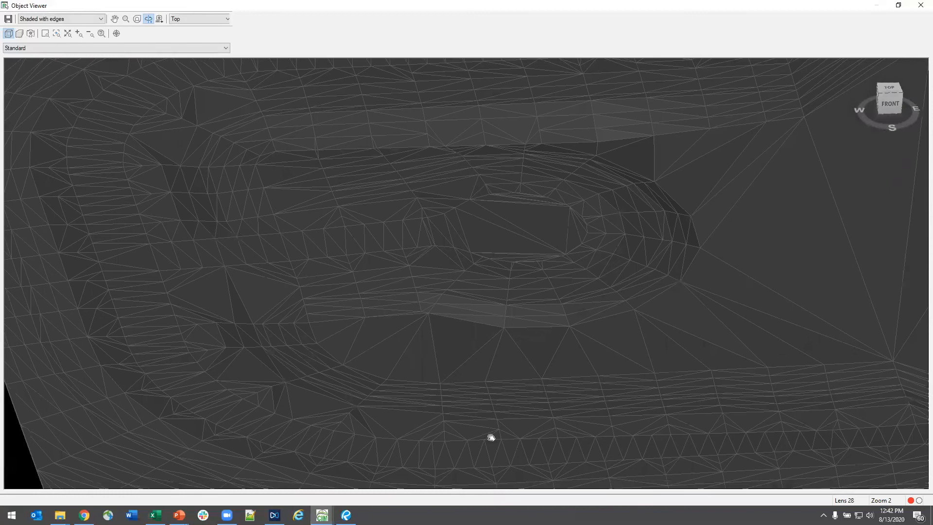
pyautogui.moveTo(413, 388); pyautogui.dragTo(202, 192)
pyautogui.scroll(5, 311, 224)
pyautogui.moveTo(553, 280); pyautogui.dragTo(900, 286, button='middle')
pyautogui.moveTo(116, 266); pyautogui.dragTo(335, 303, button='middle')
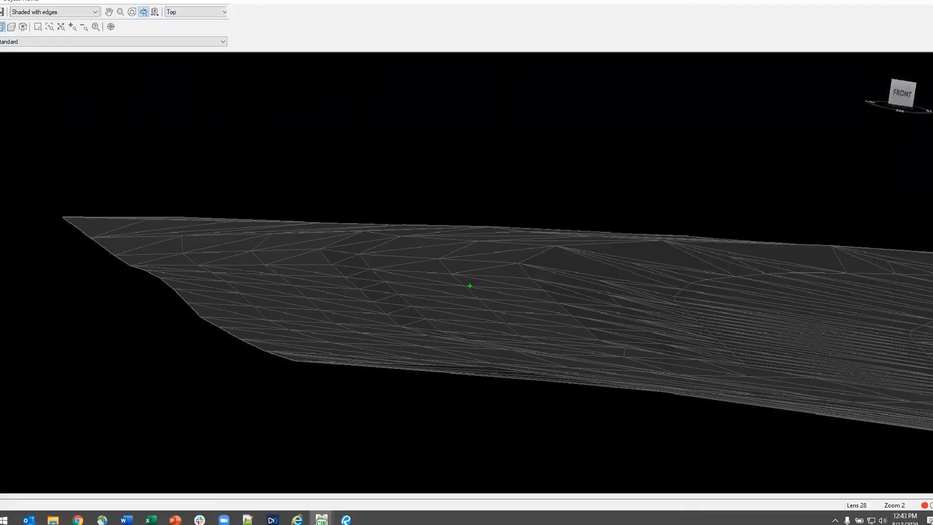
pyautogui.moveTo(339, 317); pyautogui.dragTo(343, 333, button='middle')
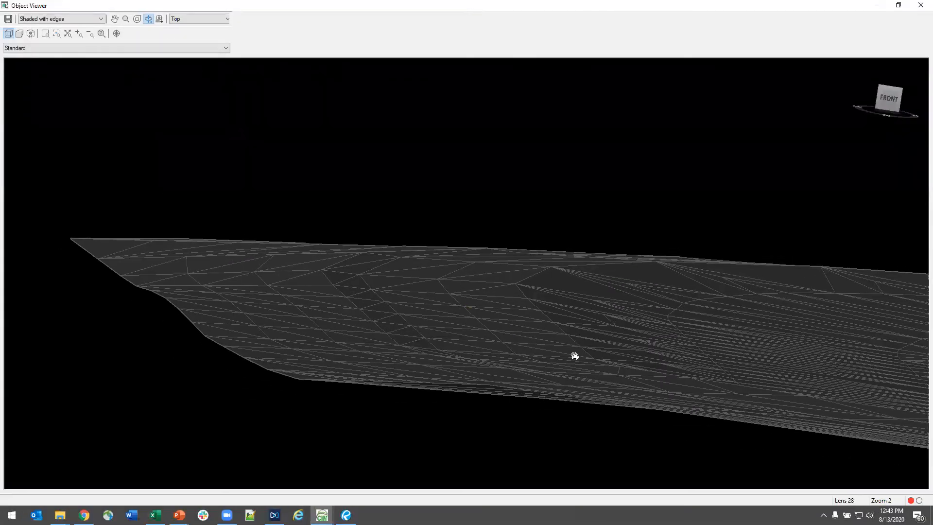
pyautogui.moveTo(536, 327); pyautogui.dragTo(551, 348, button='middle')
pyautogui.rightClick(550, 363)
pyautogui.press('Escape')
pyautogui.scroll(-4, 561, 301)
pyautogui.moveTo(585, 300); pyautogui.dragTo(518, 287, button='middle')
pyautogui.moveTo(552, 438); pyautogui.dragTo(529, 356, button='middle')
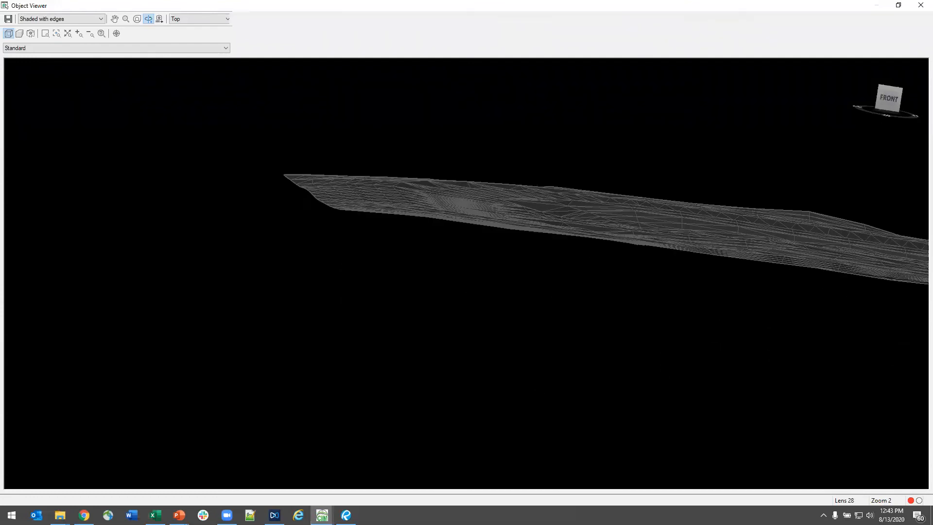
# - Close the Object Viewer and reopen the Subdivision FG surface in it
pyautogui.press('Escape')
pyautogui.click(427, 254)
pyautogui.press('Escape')
pyautogui.click(491, 266)
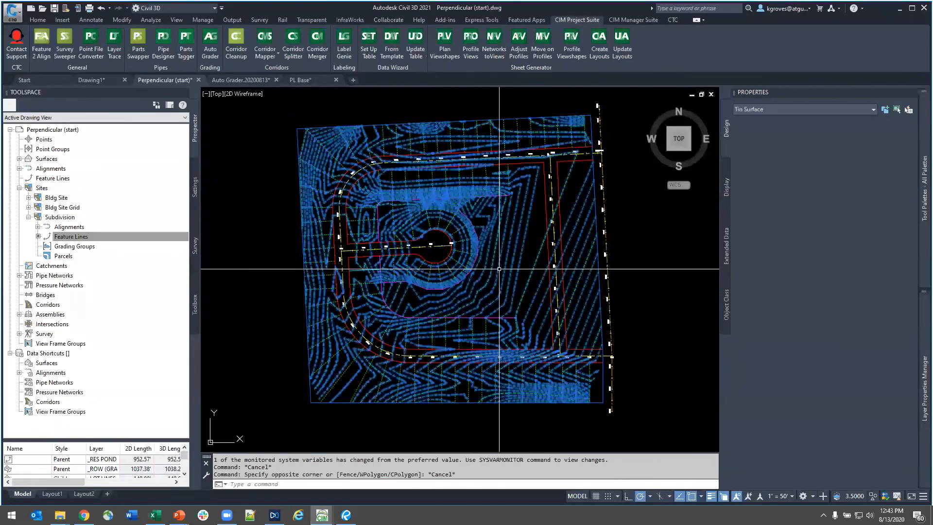
pyautogui.rightClick(491, 266)
pyautogui.click(518, 400)
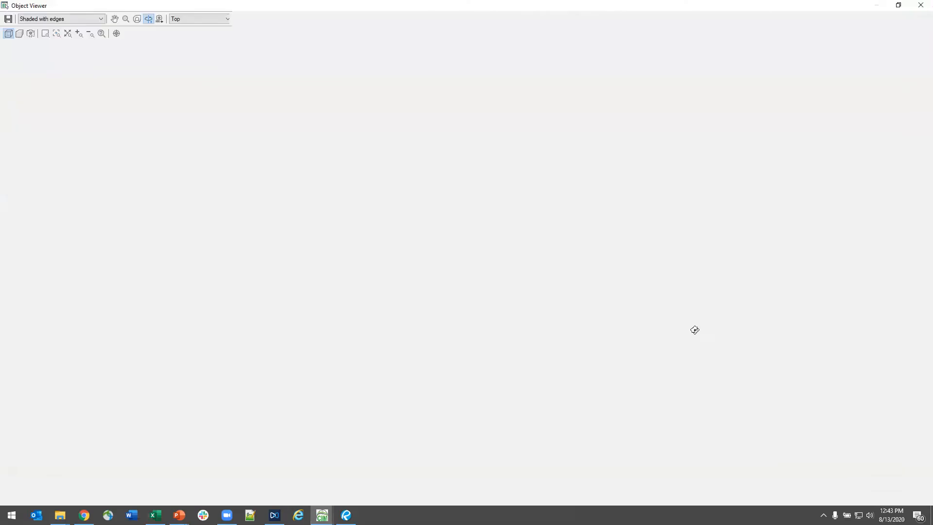
# - Examine the surface triangulation along the perpendicular lot lines at the road curve, from the right-of-way back to the site edge
pyautogui.click(901, 109)
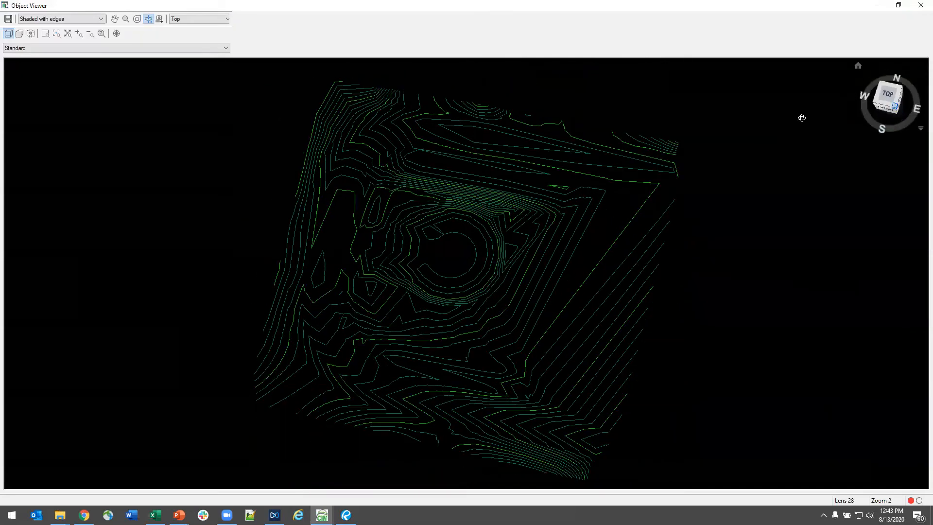
pyautogui.scroll(10, 362, 296)
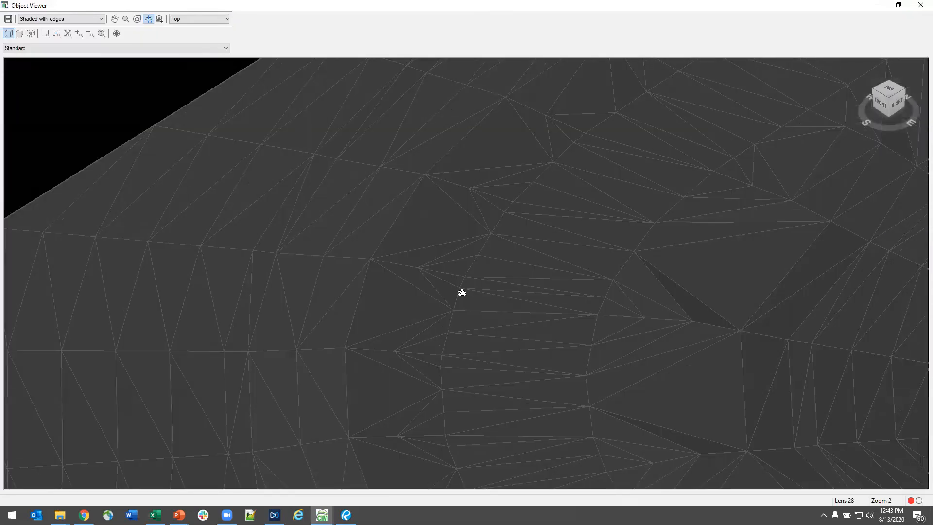
pyautogui.scroll(-3, 458, 252)
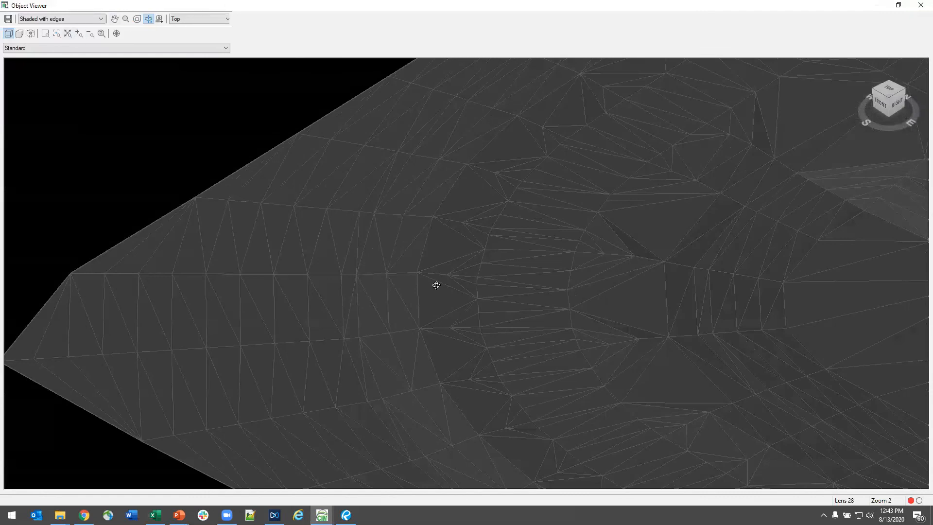
pyautogui.moveTo(537, 218)
pyautogui.mouseDown()
pyautogui.moveTo(517, 333)
pyautogui.moveTo(531, 400)
pyautogui.mouseUp()
pyautogui.moveTo(516, 283); pyautogui.dragTo(393, 267)
pyautogui.moveTo(478, 252); pyautogui.dragTo(483, 226)
pyautogui.moveTo(417, 198); pyautogui.dragTo(379, 214)
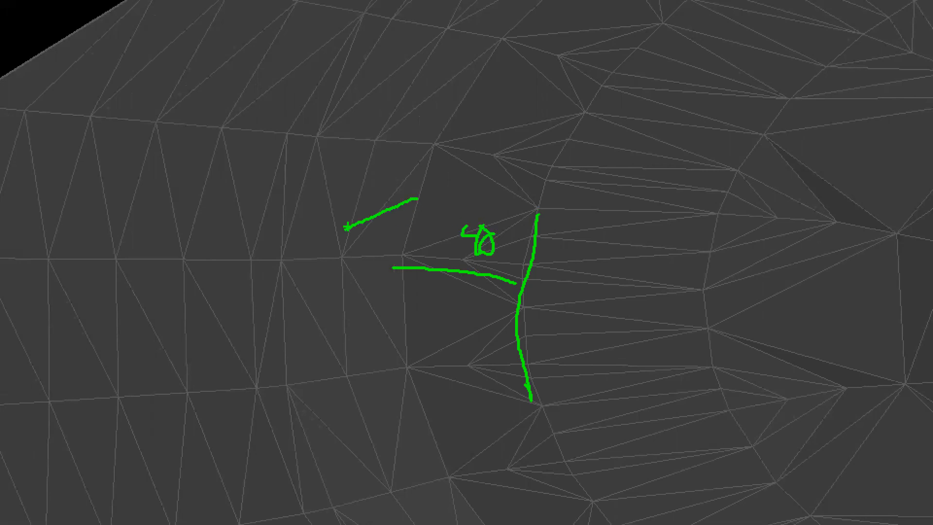
pyautogui.moveTo(344, 252); pyautogui.dragTo(285, 290)
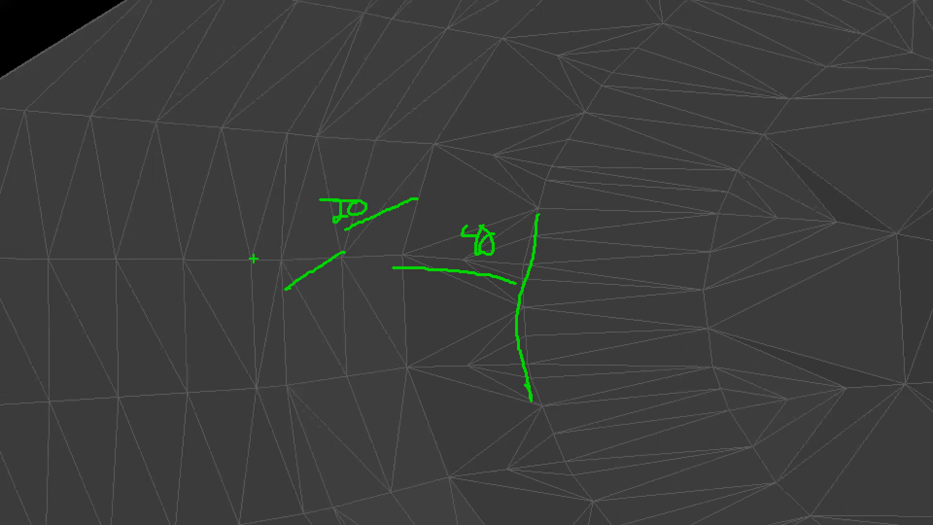
pyautogui.moveTo(252, 274); pyautogui.dragTo(248, 356)
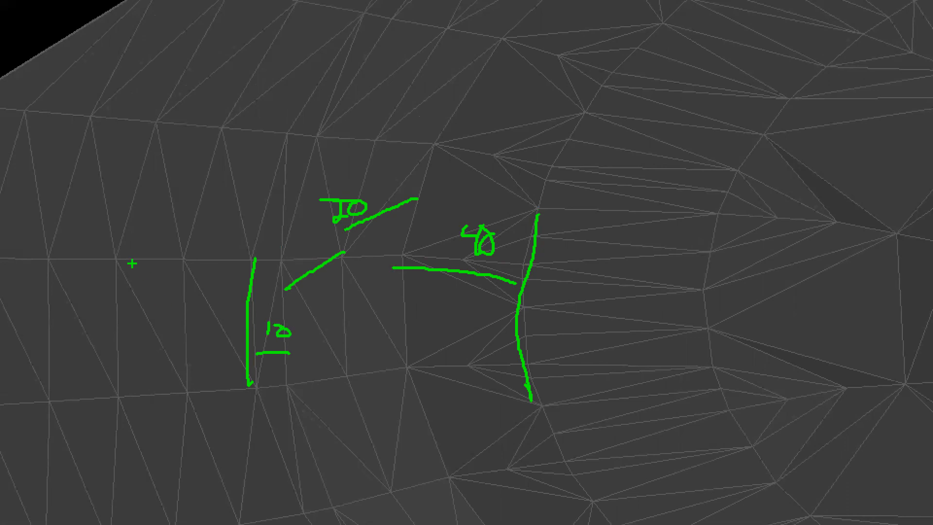
pyautogui.press('r')
pyautogui.moveTo(130, 230)
pyautogui.mouseDown()
pyautogui.moveTo(20, 307)
pyautogui.moveTo(193, 249)
pyautogui.moveTo(77, 217)
pyautogui.mouseUp()
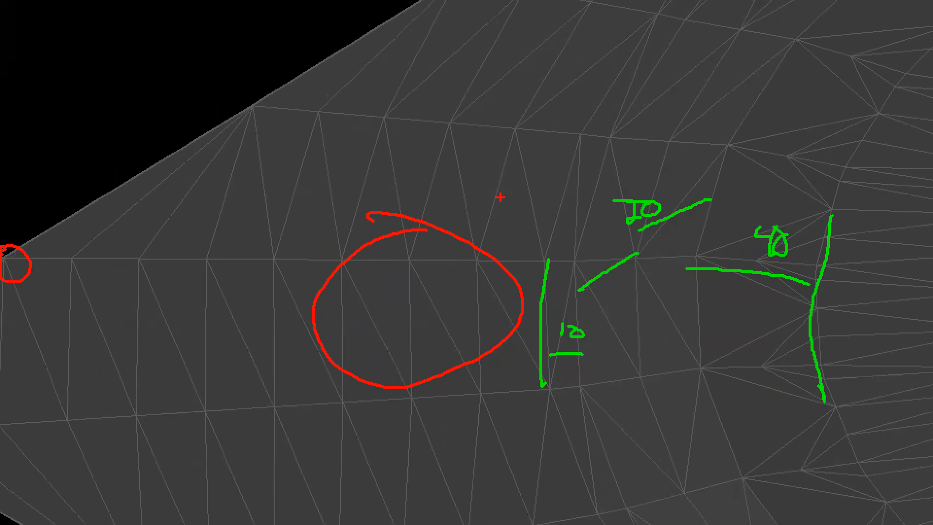
pyautogui.press('Escape')
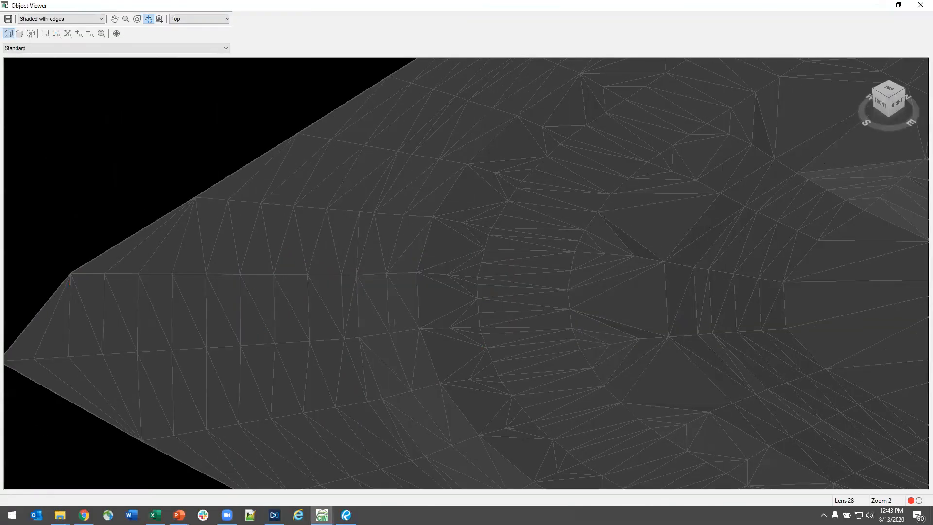
pyautogui.press('Escape')
pyautogui.scroll(5, 404, 299)
pyautogui.scroll(-2, 478, 325)
pyautogui.scroll(-4, 478, 325)
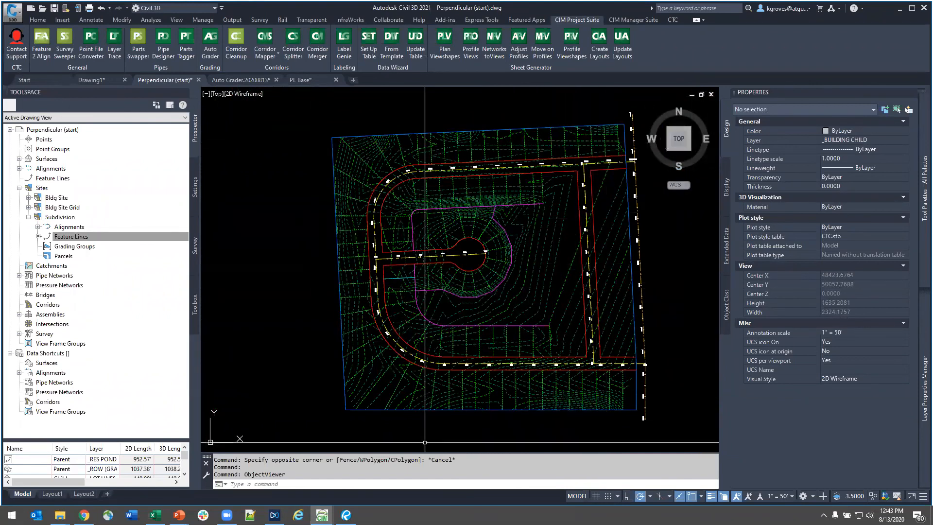
# - Inspect the ungraded area beside the eastern cross street, select its inner right-of-way feature line, and clear the selection
pyautogui.moveTo(529, 399); pyautogui.dragTo(440, 405, button='middle')
pyautogui.moveTo(367, 349); pyautogui.dragTo(458, 346, button='middle')
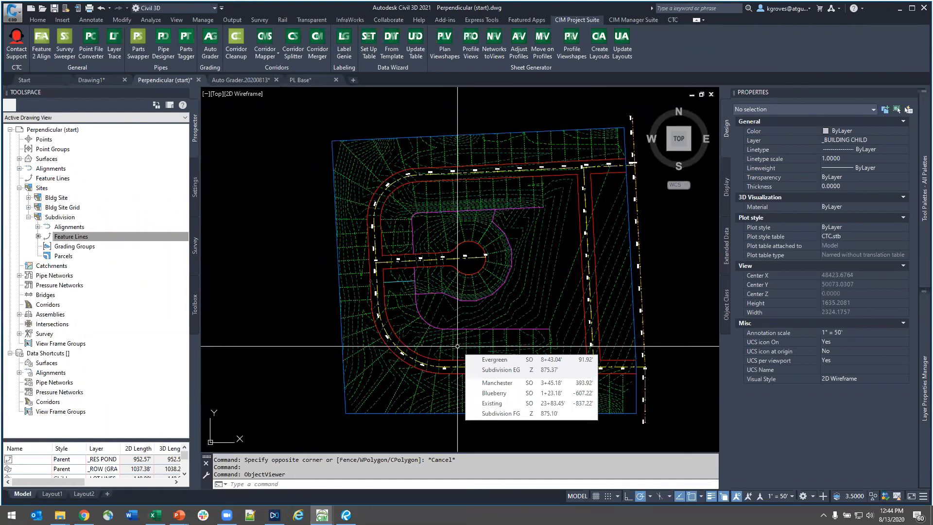
pyautogui.moveTo(534, 339); pyautogui.dragTo(416, 307, button='middle')
pyautogui.scroll(3, 483, 318)
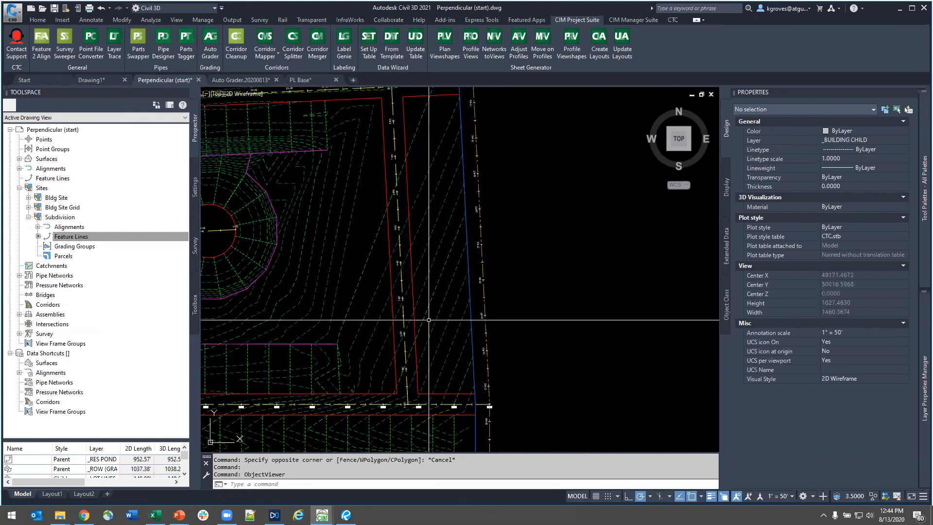
pyautogui.click(385, 222)
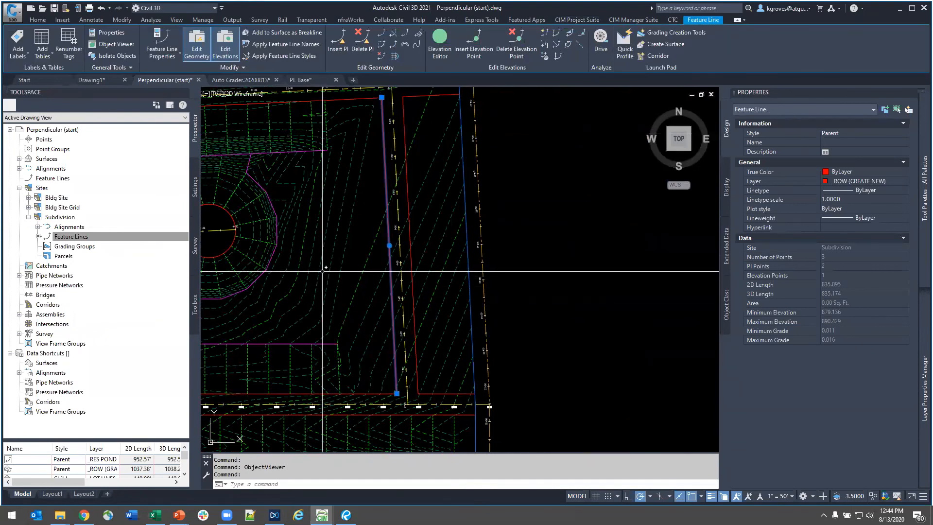
pyautogui.press('Escape')
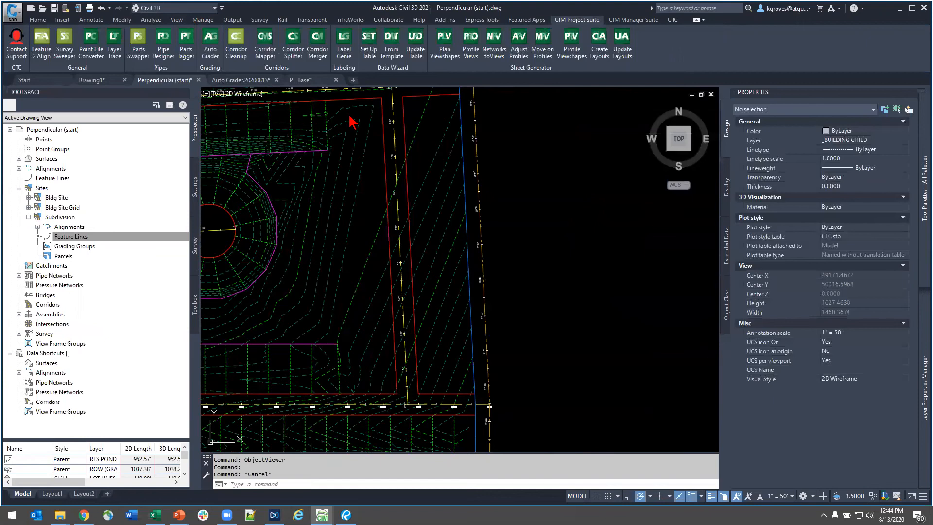
# - Reopen the Auto Grader, compare the two subdivision lot families' profiles, and open Subdivision New Lots for editing
pyautogui.click(210, 53)
pyautogui.click(555, 225)
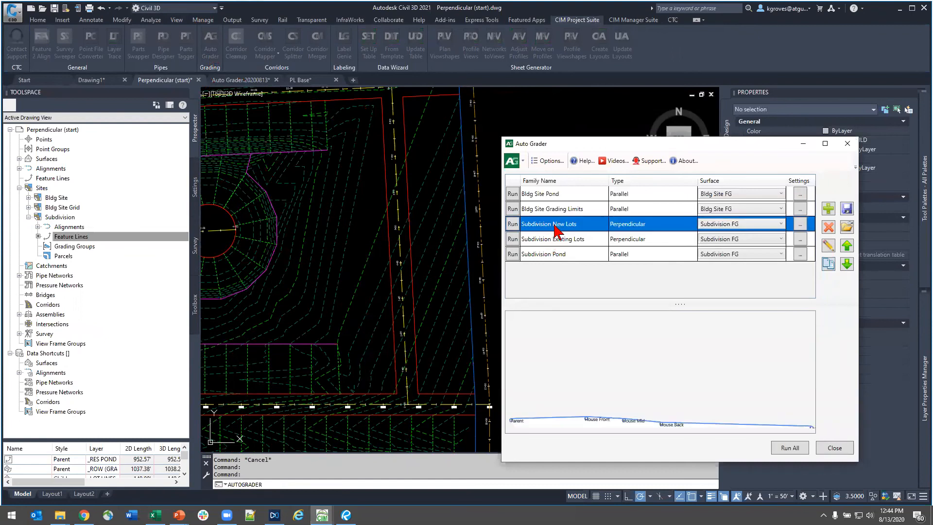
pyautogui.click(566, 239)
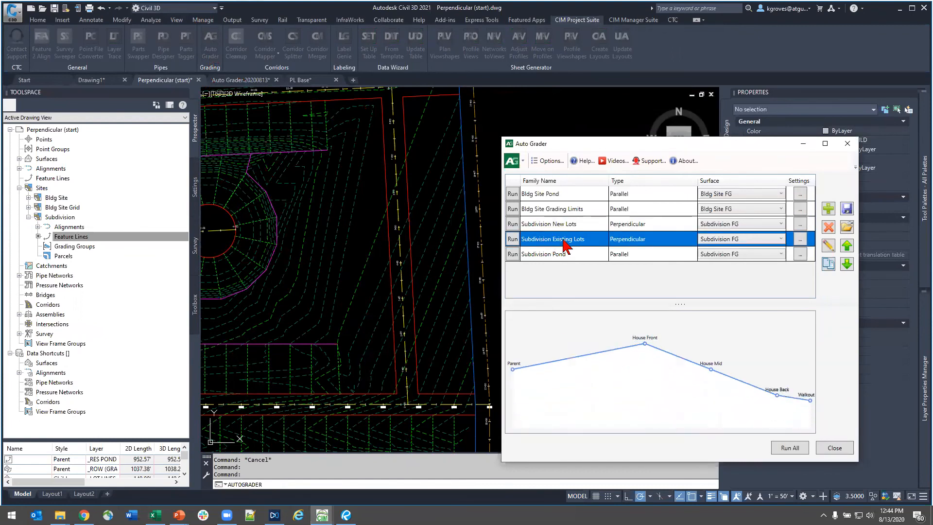
pyautogui.press('ctrl')
pyautogui.click(558, 224)
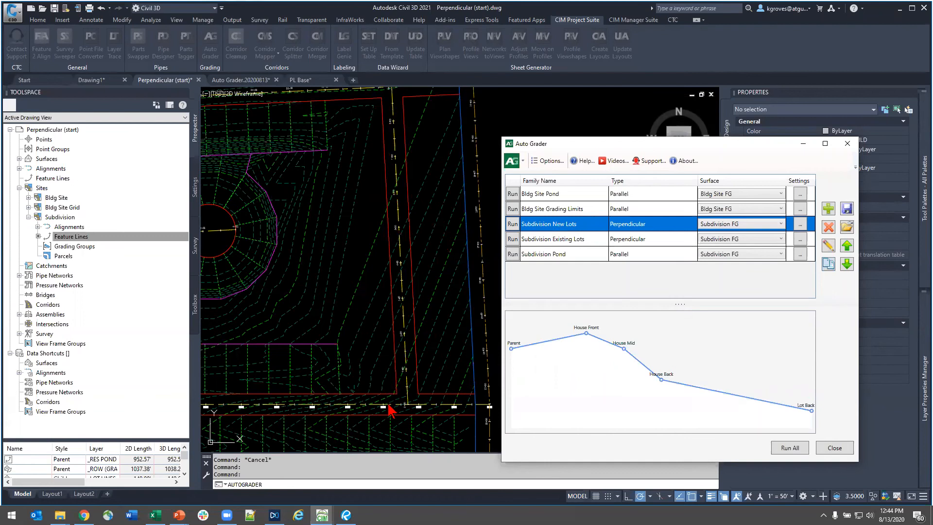
pyautogui.click(828, 246)
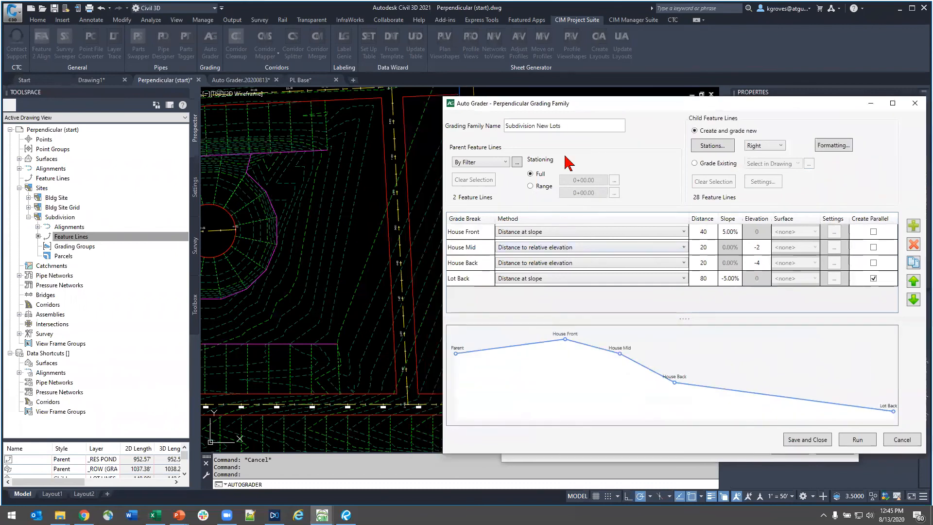
# - Review the child feature line stations set at intervals of 60 and accept the list
pyautogui.click(712, 146)
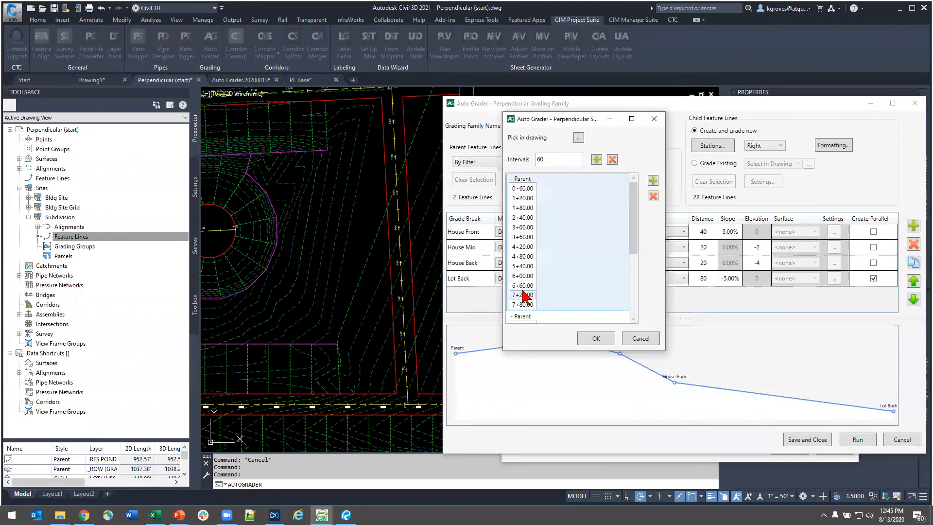
pyautogui.moveTo(633, 227); pyautogui.dragTo(643, 194)
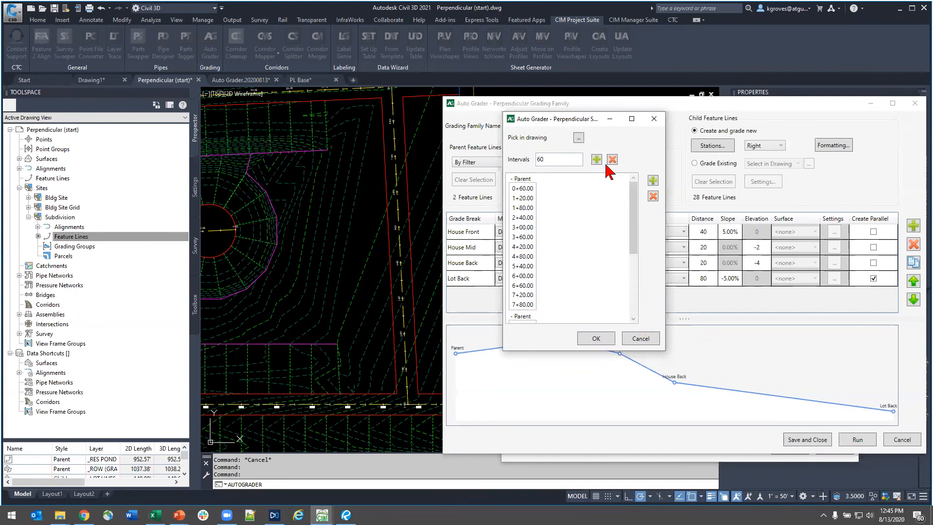
pyautogui.click(611, 339)
# - Keep Right as the side for the new child feature lines, then review their style, layer and site formatting and dismiss it
pyautogui.click(765, 147)
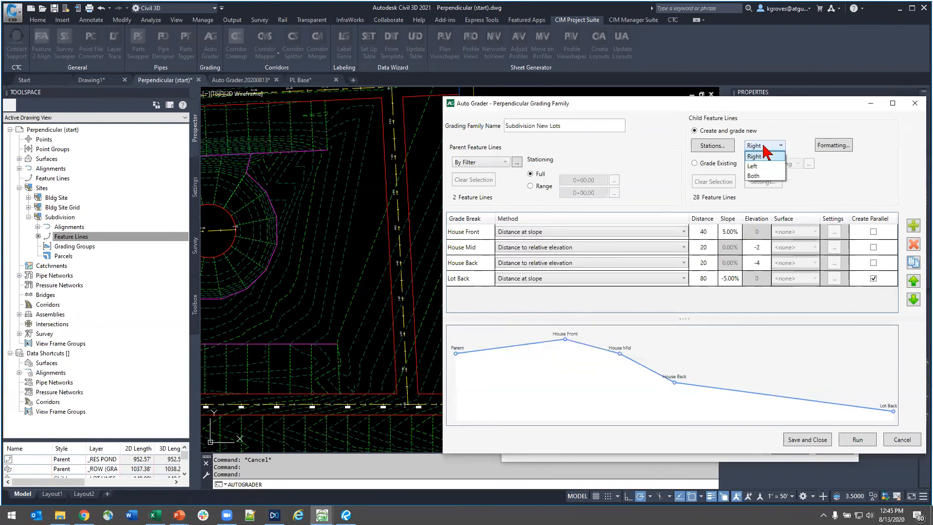
pyautogui.click(765, 155)
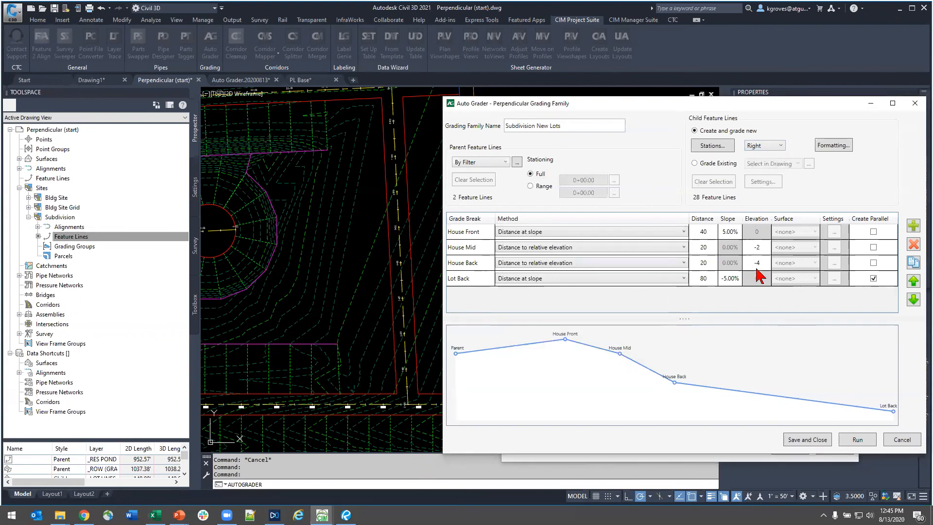
pyautogui.click(825, 147)
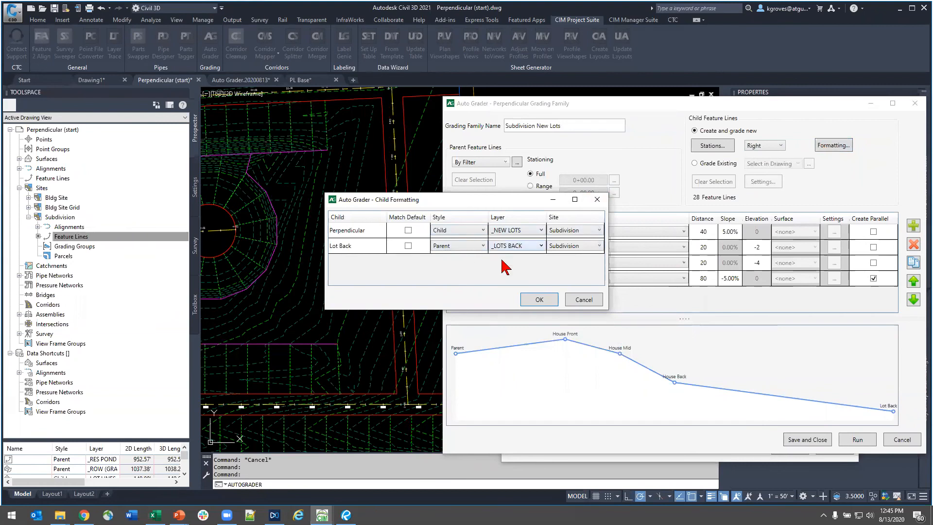
pyautogui.click(597, 200)
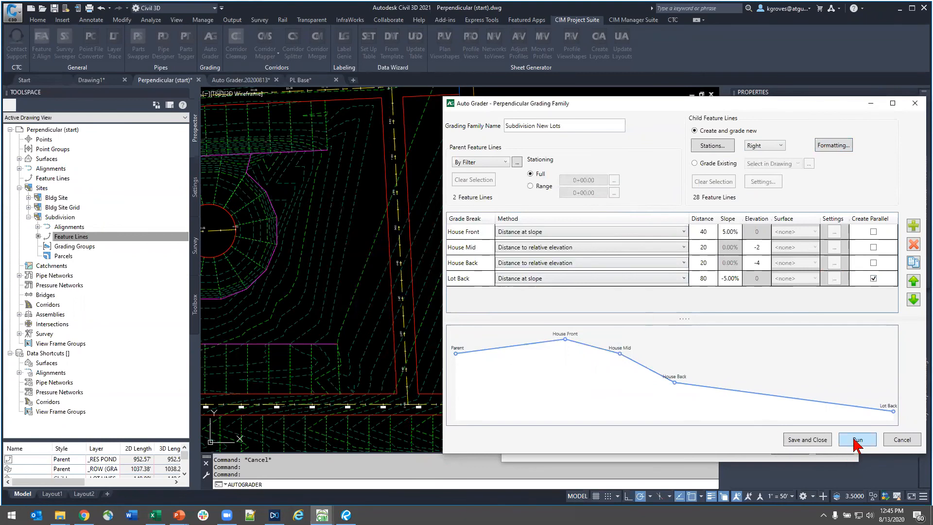
# - Save the Subdivision New Lots family and run it, closing the Auto Grader and the event list
pyautogui.click(816, 441)
pyautogui.click(567, 225)
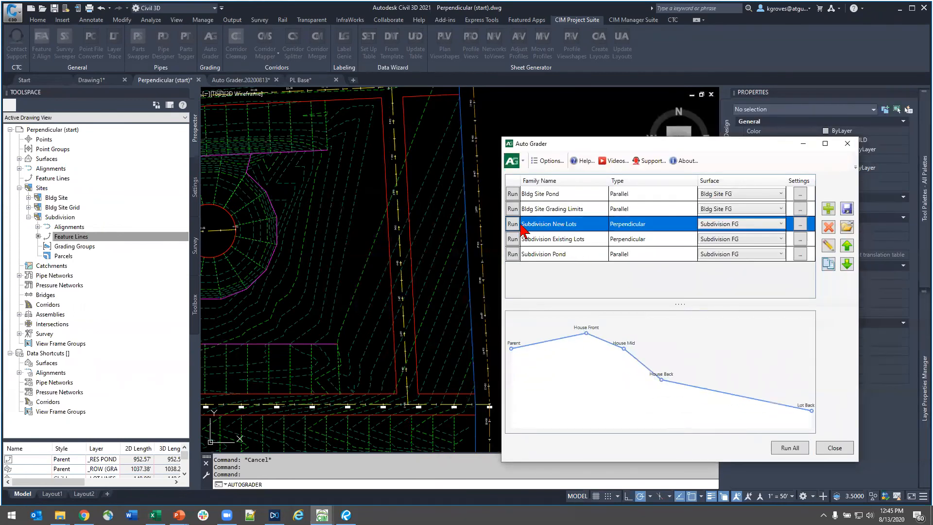
pyautogui.click(512, 224)
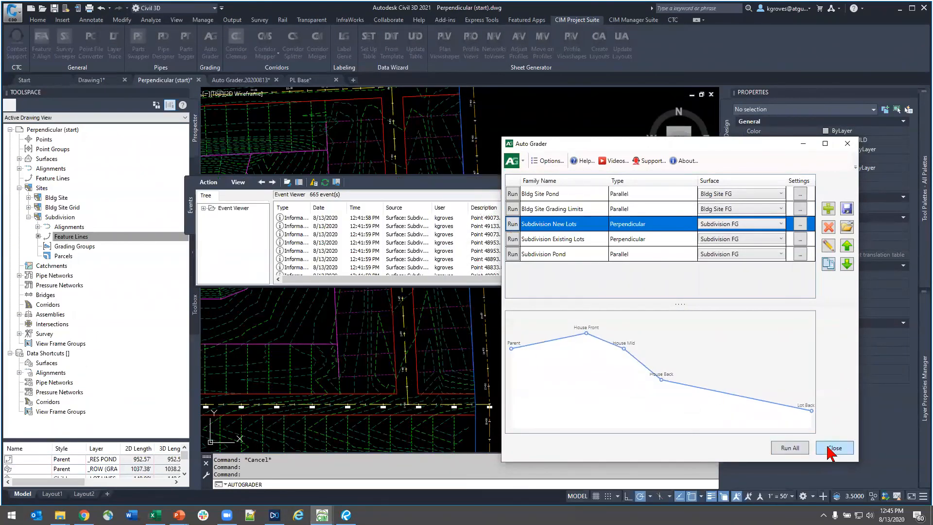
pyautogui.click(831, 450)
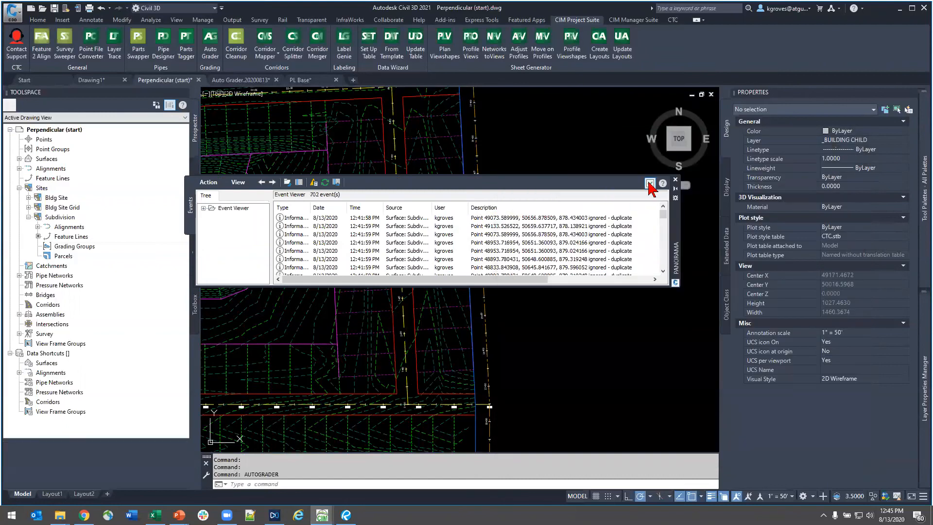
pyautogui.click(653, 184)
# - Select one of the new lots' child feature lines near station 7+00, examine its properties, and clear the selection
pyautogui.scroll(5, 352, 169)
pyautogui.moveTo(331, 187); pyautogui.dragTo(424, 346, button='middle')
pyautogui.press('Escape')
pyautogui.click(430, 312)
pyautogui.click(420, 295)
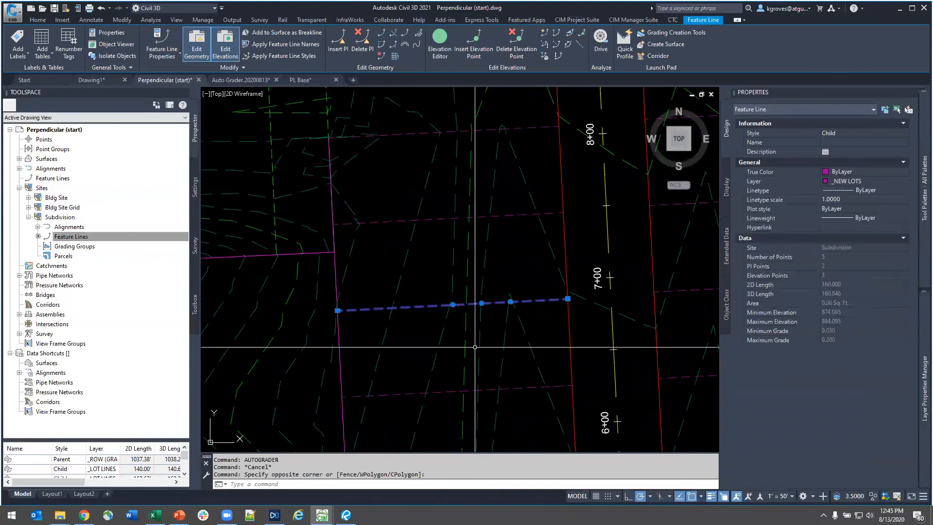
pyautogui.scroll(5, 454, 311)
pyautogui.scroll(-8, 469, 306)
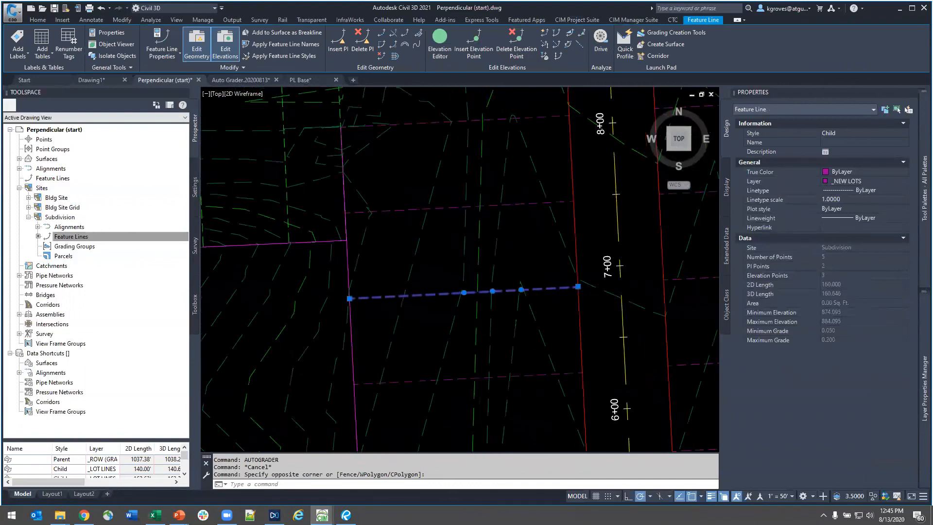
pyautogui.press('Escape')
# - Select the new back-of-lot feature line running along the eastern lots, review its full extent and properties, and clear the selection
pyautogui.scroll(-2, 410, 331)
pyautogui.click(395, 334)
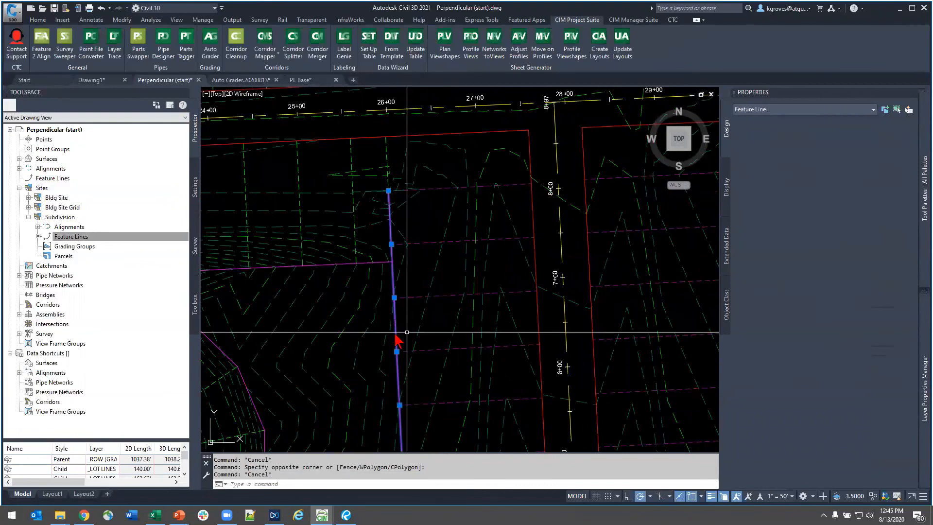
pyautogui.scroll(-2, 437, 316)
pyautogui.moveTo(471, 369); pyautogui.dragTo(458, 225, button='middle')
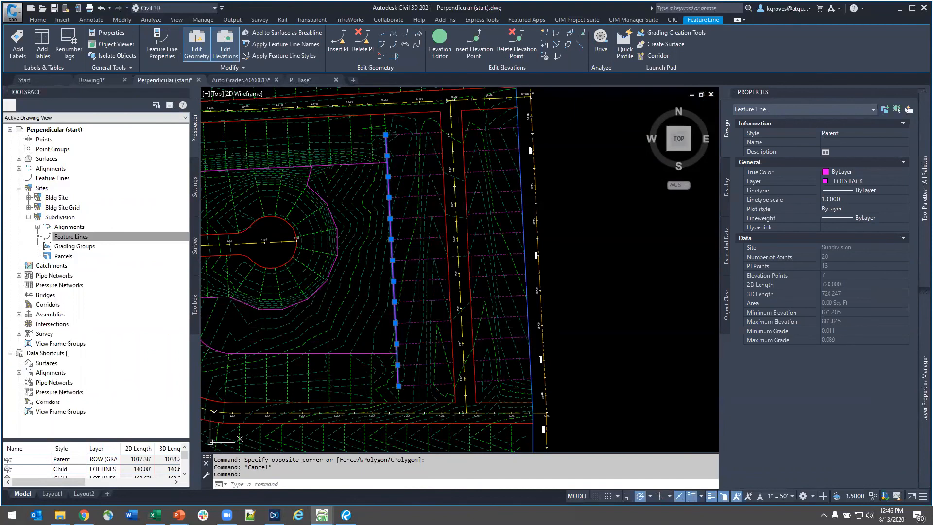
pyautogui.press('Escape')
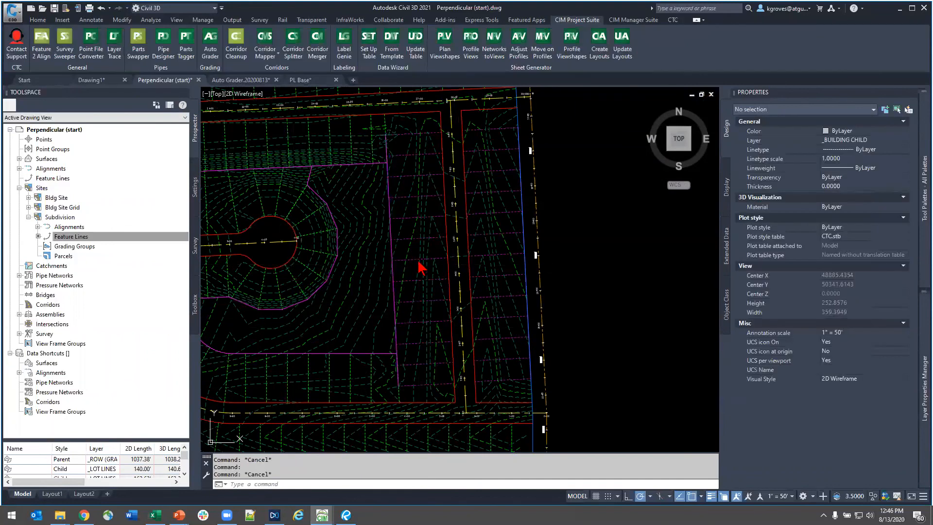
# - Examine the subdivision surface in the Object Viewer, orbiting to the new lots' slopes and grade breaks, and close the viewer
pyautogui.click(434, 229)
pyautogui.rightClick(498, 346)
pyautogui.click(491, 358)
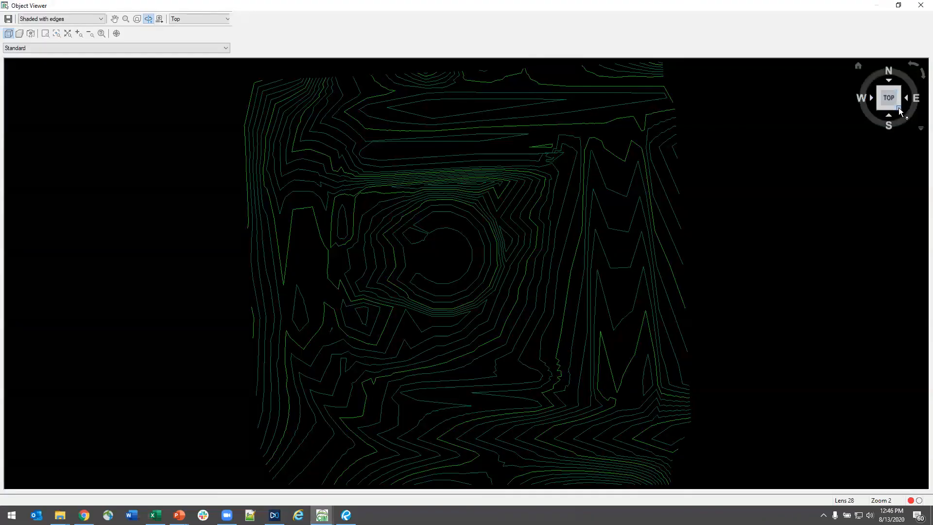
pyautogui.moveTo(900, 109); pyautogui.dragTo(244, 231)
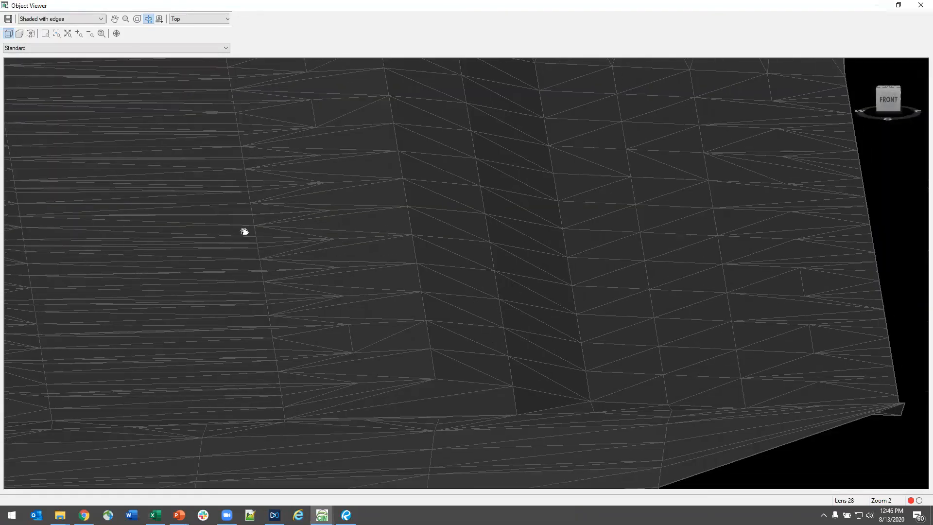
pyautogui.moveTo(227, 64); pyautogui.dragTo(304, 492)
pyautogui.moveTo(294, 320); pyautogui.dragTo(570, 294)
pyautogui.moveTo(455, 262); pyautogui.dragTo(499, 265)
pyautogui.moveTo(580, 214); pyautogui.dragTo(741, 231)
pyautogui.moveTo(741, 306); pyautogui.dragTo(879, 346)
pyautogui.moveTo(924, 149)
pyautogui.mouseDown()
pyautogui.moveTo(894, 167)
pyautogui.moveTo(903, 131)
pyautogui.mouseUp()
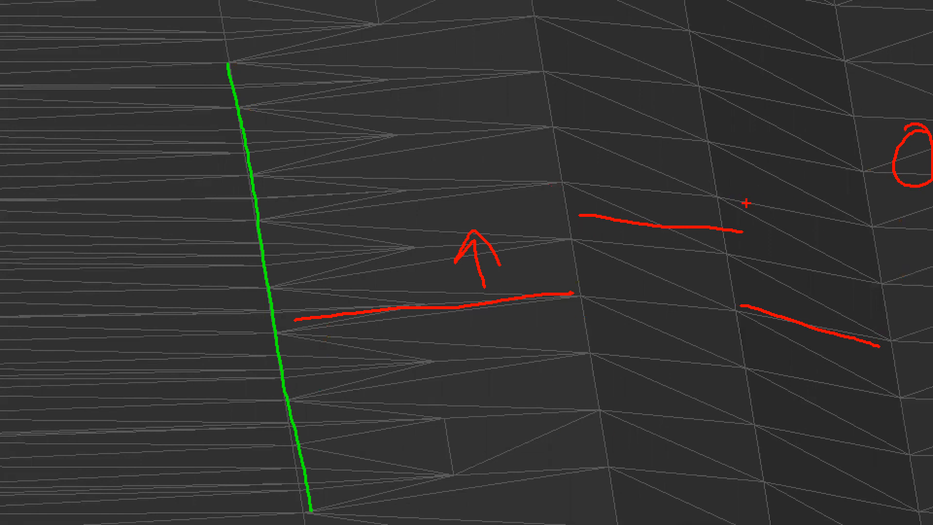
pyautogui.press('Escape')
pyautogui.doubleClick(5, 4)
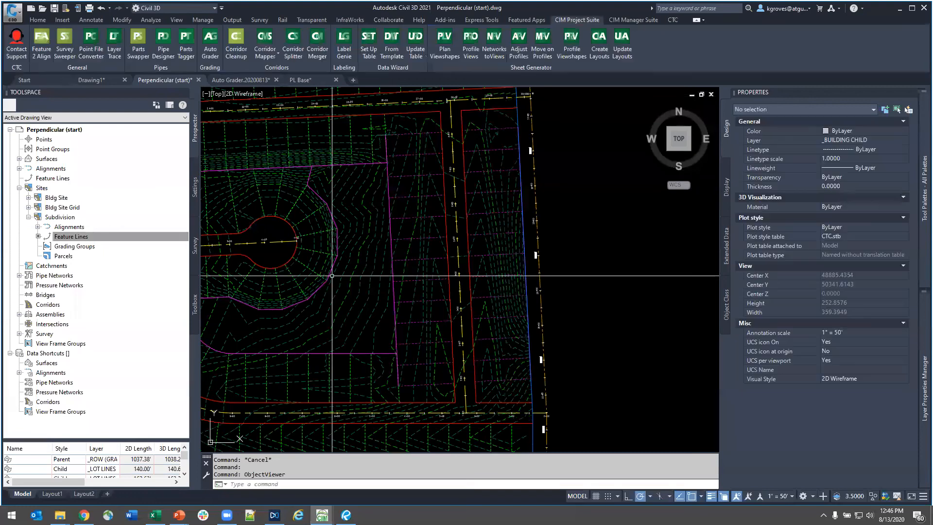
# - Select the three back-of-lot feature lines around the cul-de-sac block, compare their extents, and clear the selection
pyautogui.scroll(-2, 342, 340)
pyautogui.moveTo(340, 344); pyautogui.dragTo(423, 348, button='middle')
pyautogui.scroll(4, 404, 368)
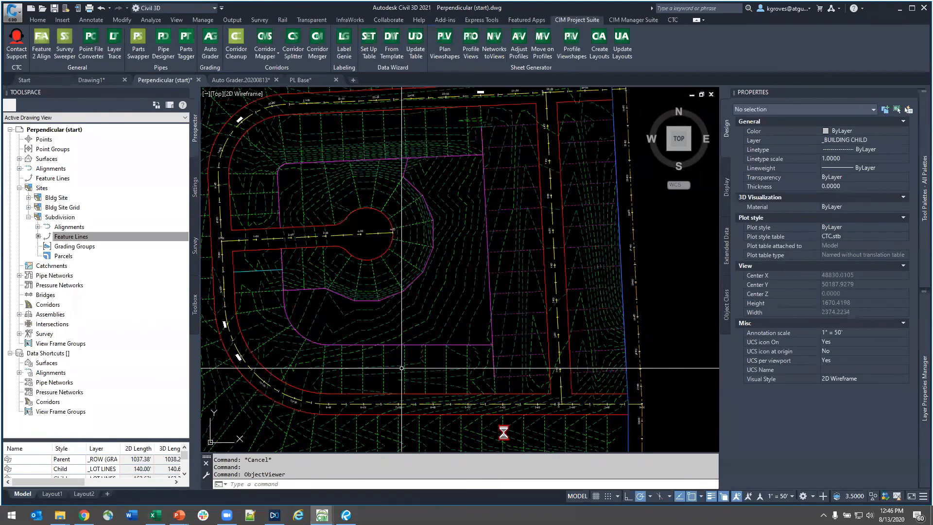
pyautogui.moveTo(354, 364)
pyautogui.mouseDown(button='middle')
pyautogui.moveTo(377, 364)
pyautogui.moveTo(512, 441)
pyautogui.mouseUp(button='middle')
pyautogui.click(484, 408)
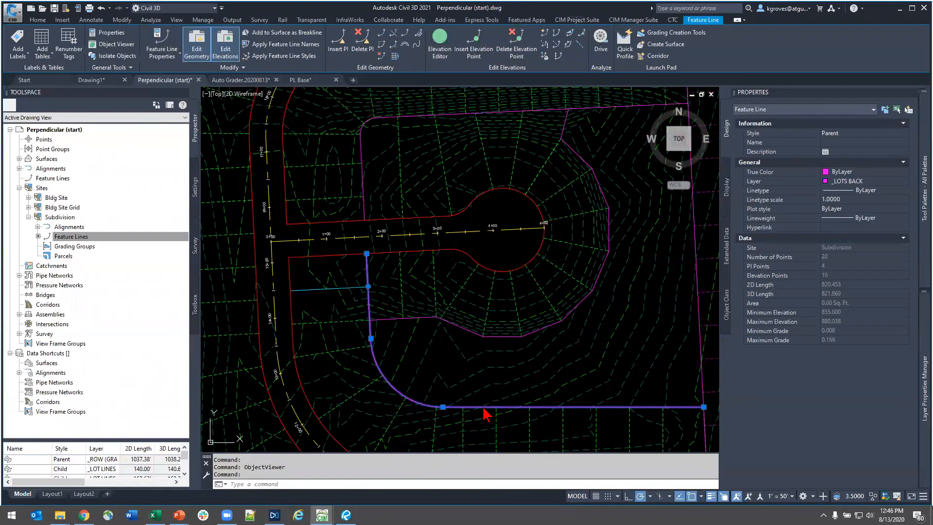
pyautogui.click(455, 325)
pyautogui.press('Escape')
pyautogui.click(455, 325)
pyautogui.click(362, 168)
pyautogui.scroll(-3, 478, 292)
pyautogui.moveTo(526, 368); pyautogui.dragTo(448, 344, button='middle')
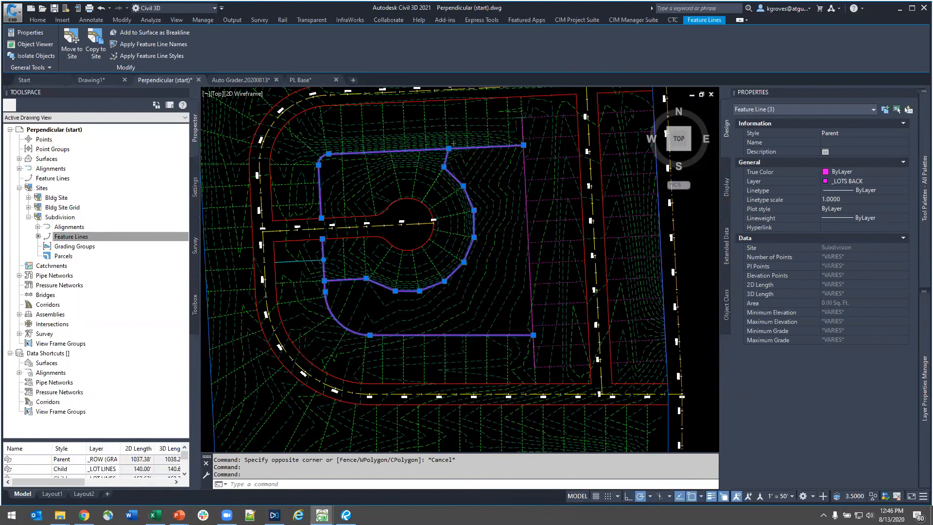
pyautogui.press('Escape')
# - Select the lot line near station 7+00 along the southern street, examine its elevation points and length, and clear the selection
pyautogui.scroll(4, 442, 346)
pyautogui.click(447, 344)
pyautogui.moveTo(475, 385); pyautogui.dragTo(471, 336, button='middle')
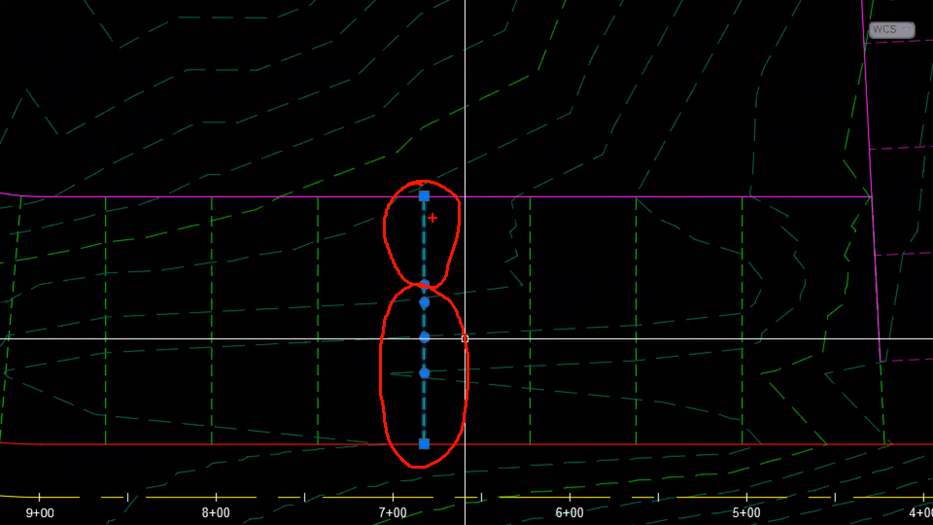
pyautogui.moveTo(280, 175)
pyautogui.mouseDown()
pyautogui.moveTo(246, 212)
pyautogui.moveTo(267, 390)
pyautogui.moveTo(261, 441)
pyautogui.moveTo(223, 475)
pyautogui.mouseUp()
pyautogui.moveTo(140, 284); pyautogui.dragTo(143, 335)
pyautogui.moveTo(155, 303); pyautogui.dragTo(185, 303)
pyautogui.moveTo(184, 280); pyautogui.dragTo(189, 351)
pyautogui.moveTo(219, 300); pyautogui.dragTo(201, 350)
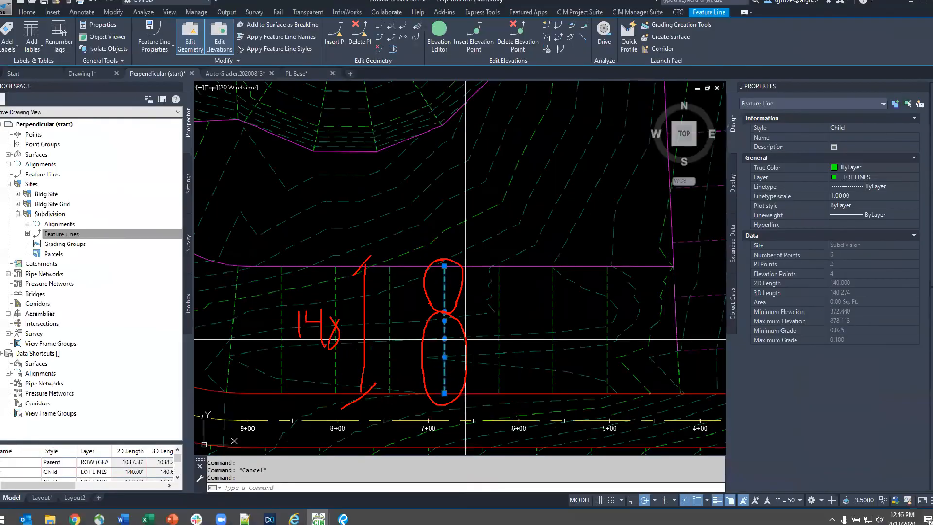
pyautogui.press('Escape')
pyautogui.scroll(-5, 537, 388)
pyautogui.press('Escape')
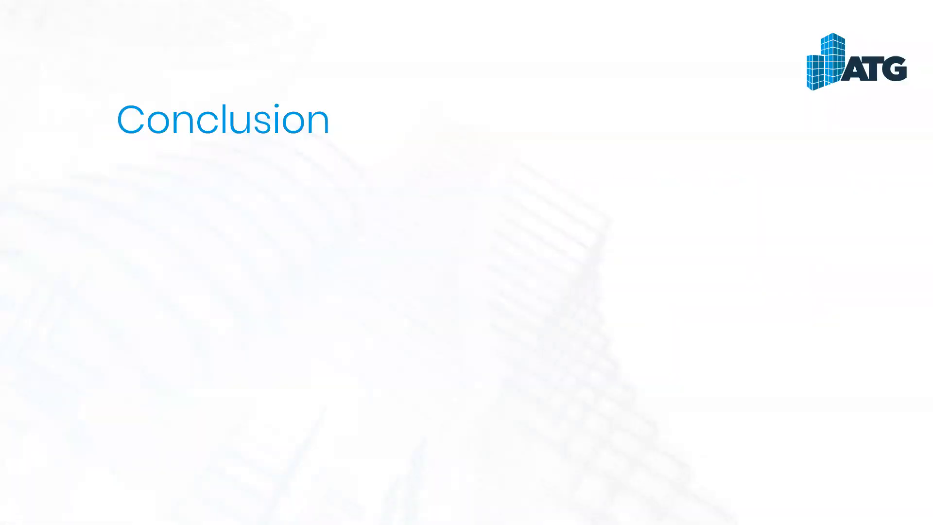
pyautogui.press('Right')
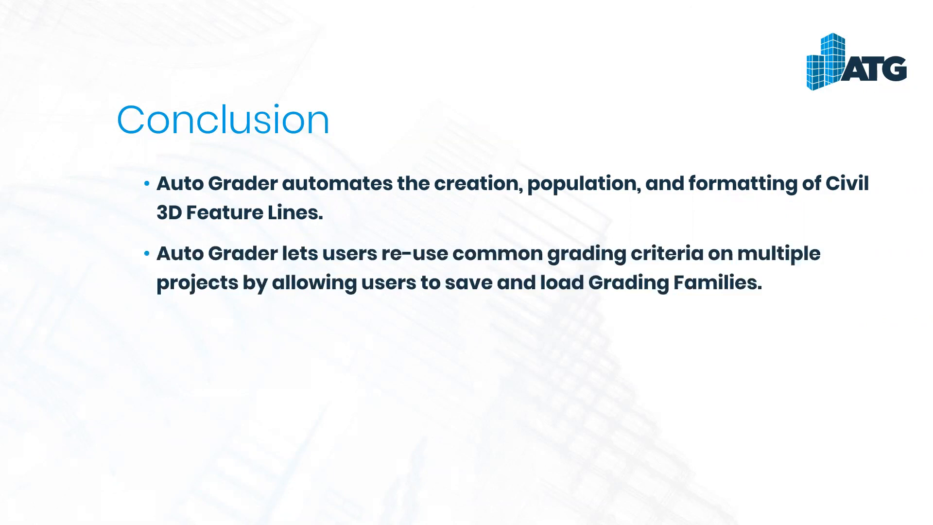
# - Switch to the Perpendicular (start) drawing in Civil 3D, reopen the Auto Grader and select the Bldg Site Pond family
pyautogui.hotkey('alt', 'Tab')
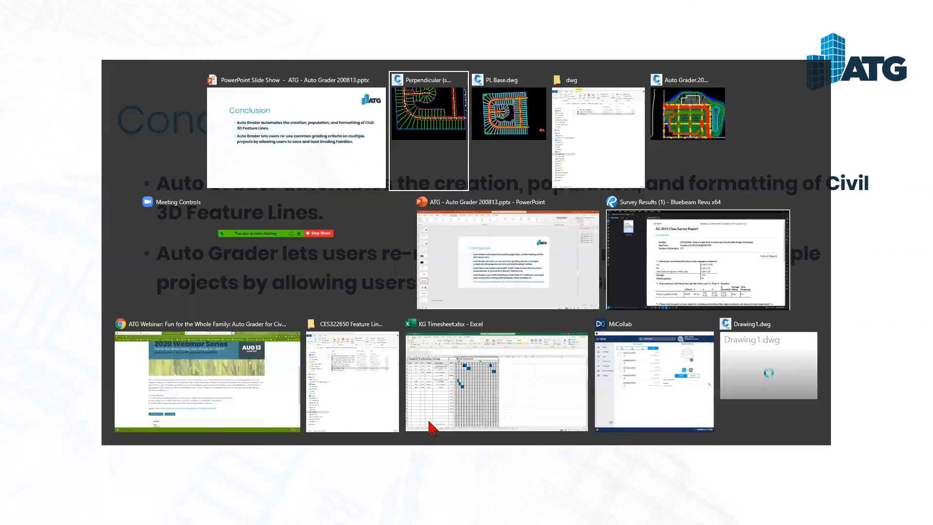
pyautogui.click(450, 126)
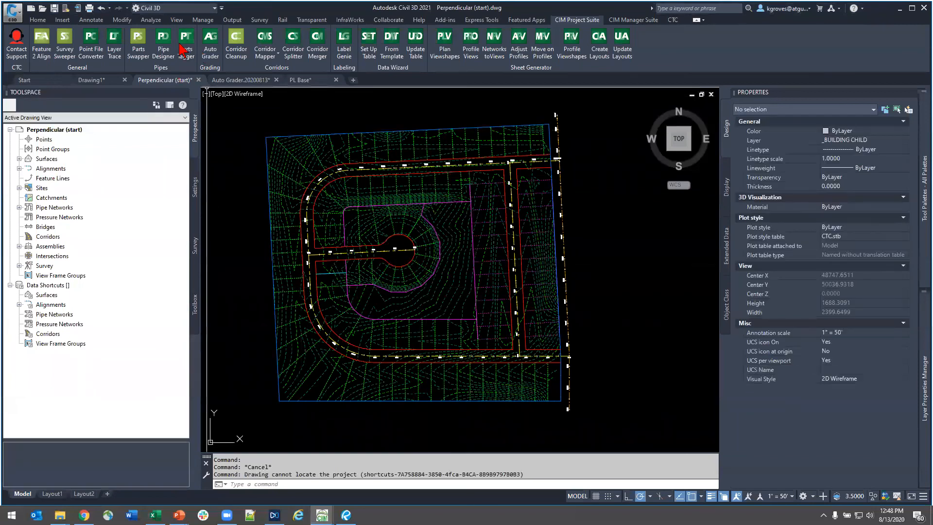
pyautogui.click(211, 45)
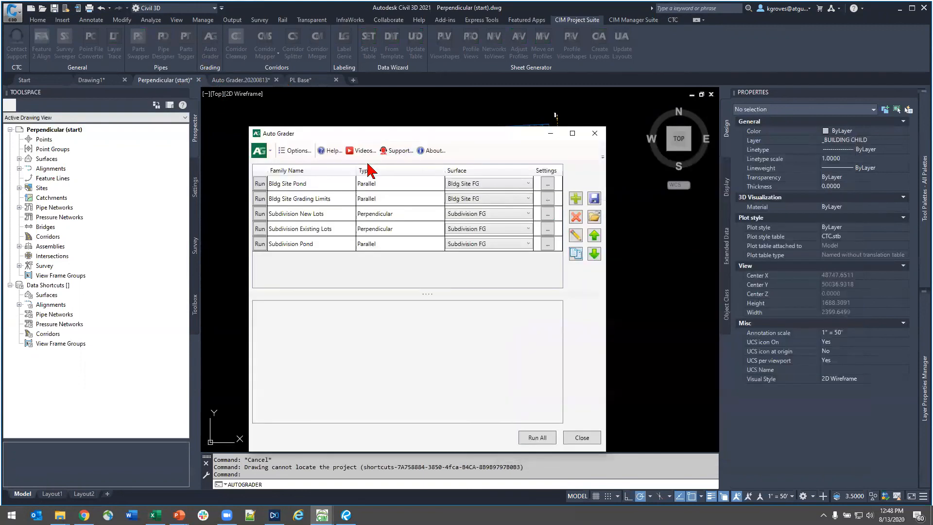
pyautogui.click(316, 186)
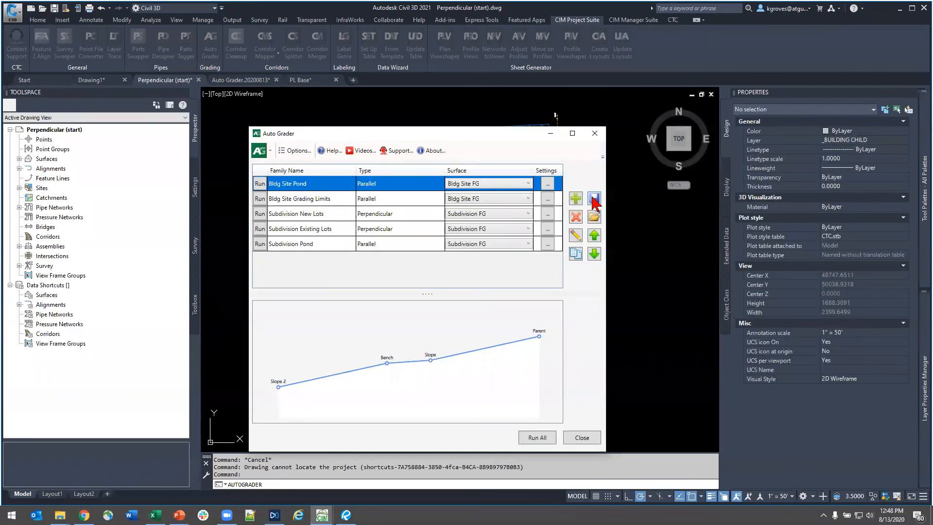
# - Review the Auto Grader options and the folder behind the grading families default path, leaving them unchanged
pyautogui.click(294, 151)
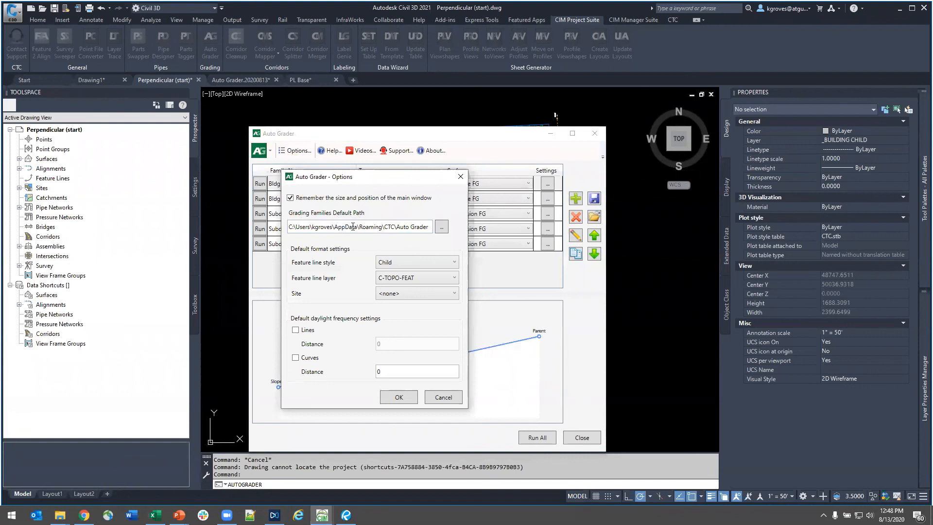
pyautogui.click(442, 227)
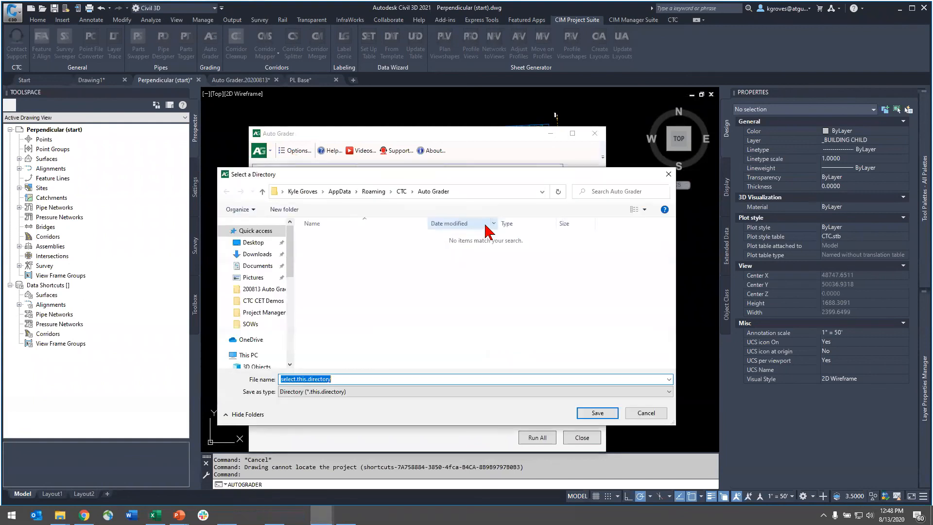
pyautogui.click(670, 178)
pyautogui.click(454, 180)
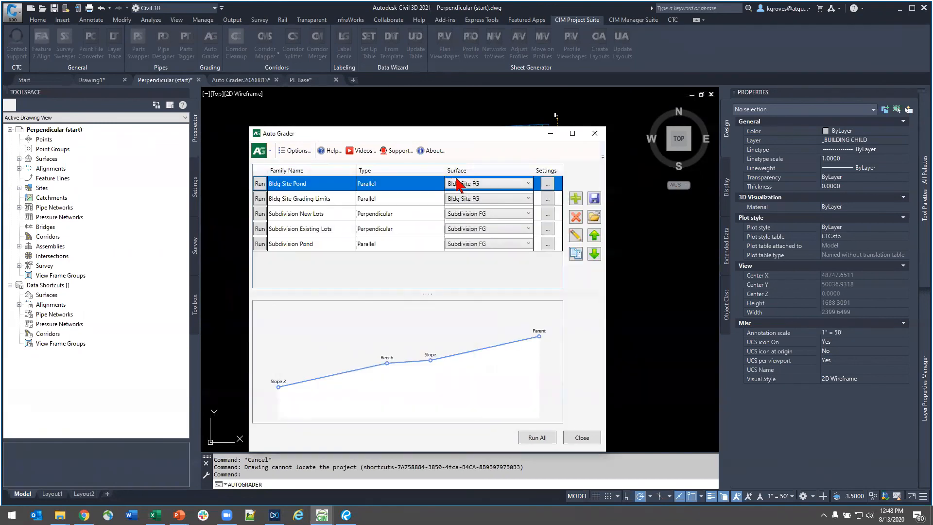
# - Check how grading families are saved to and loaded from Site Grading CG Catch.json, cancelling both dialogs
pyautogui.click(592, 202)
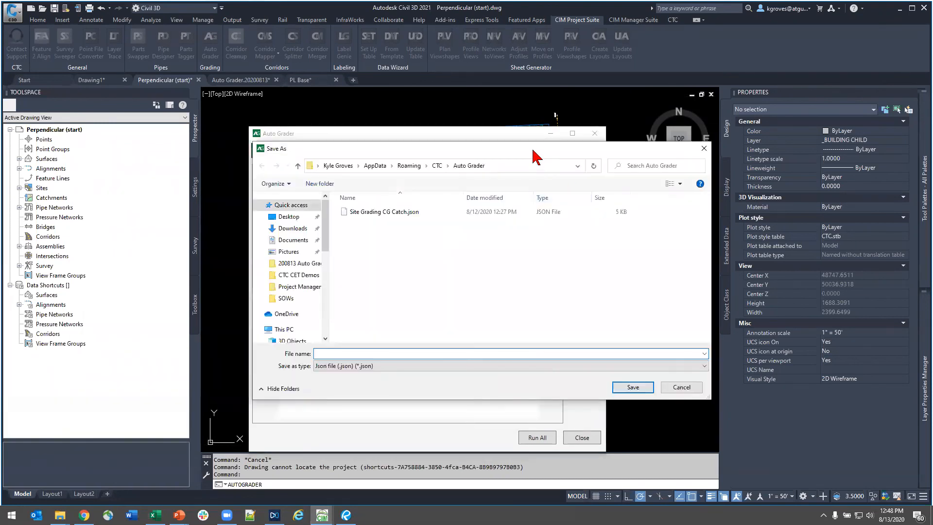
pyautogui.click(434, 254)
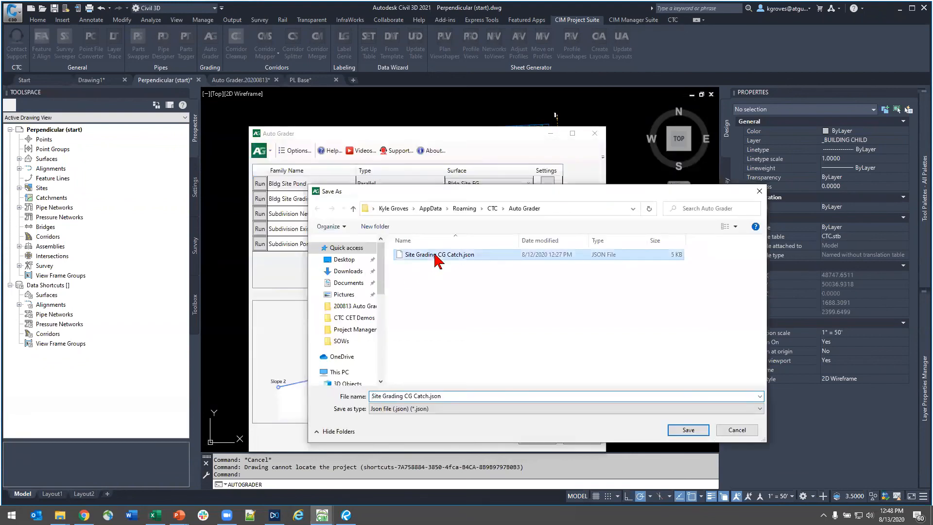
pyautogui.click(726, 430)
pyautogui.click(602, 219)
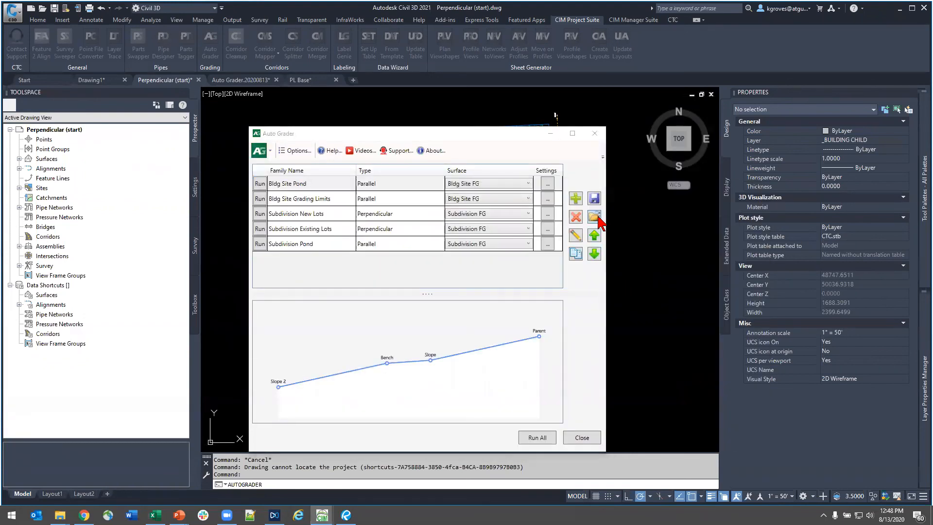
pyautogui.click(449, 255)
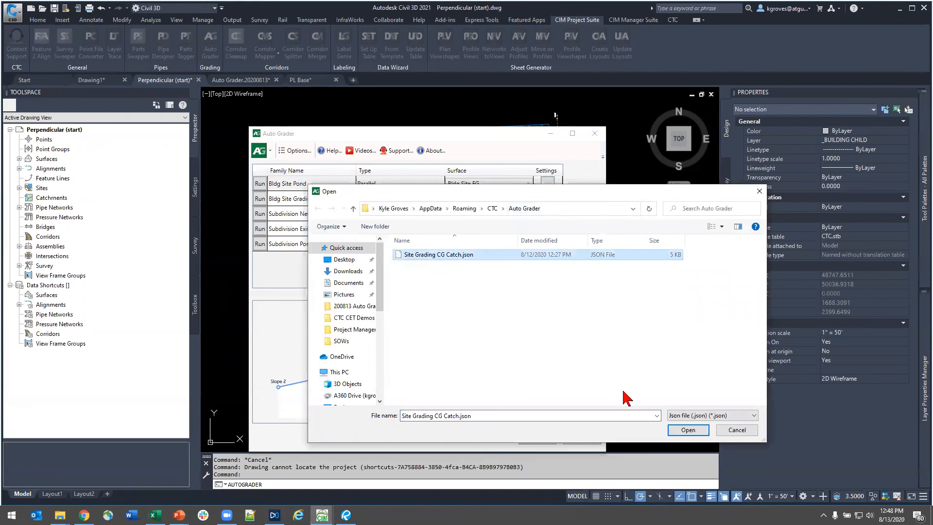
pyautogui.click(731, 430)
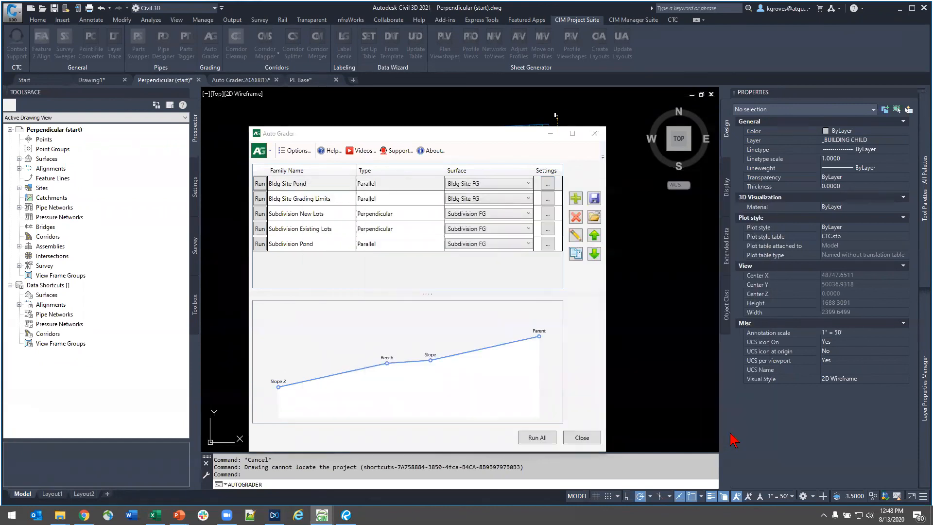
# - Open the Subdivision Pond family for editing, review its parent feature line layer filter, and cancel without saving
pyautogui.click(313, 199)
pyautogui.click(323, 244)
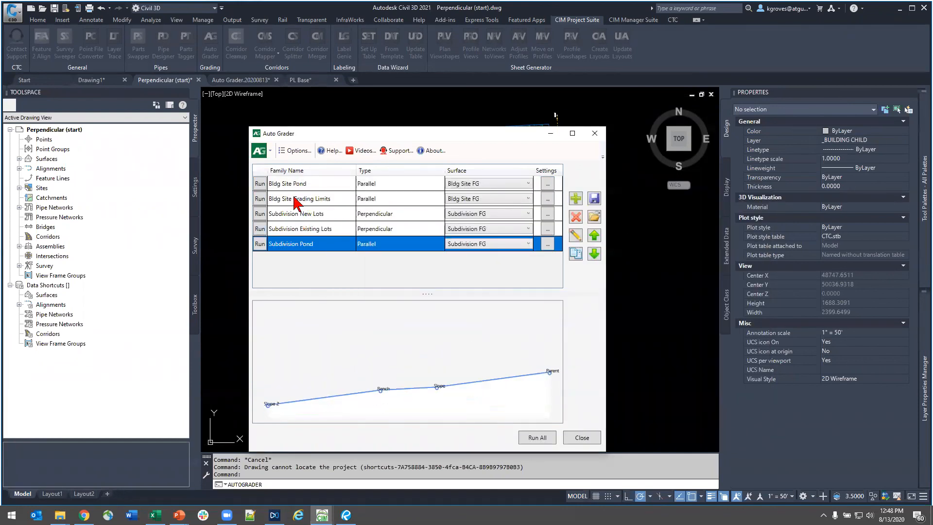
pyautogui.click(571, 238)
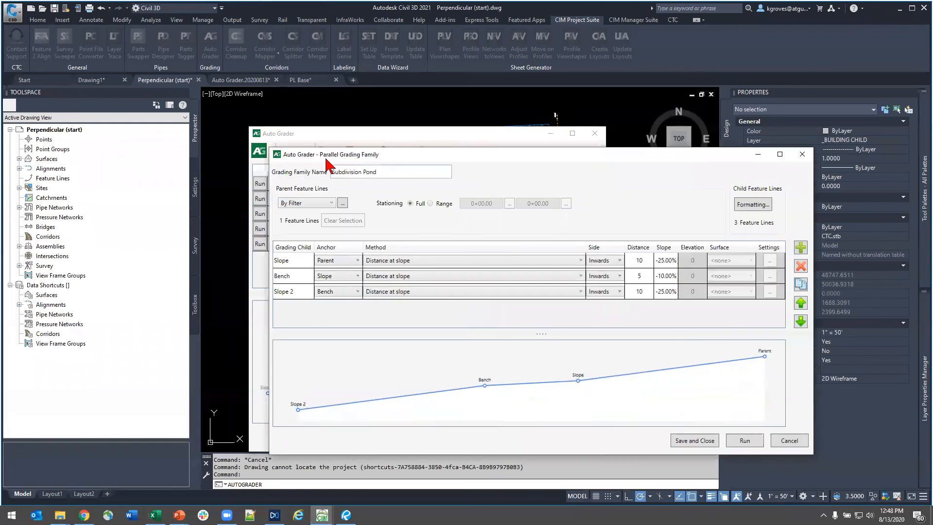
pyautogui.click(322, 204)
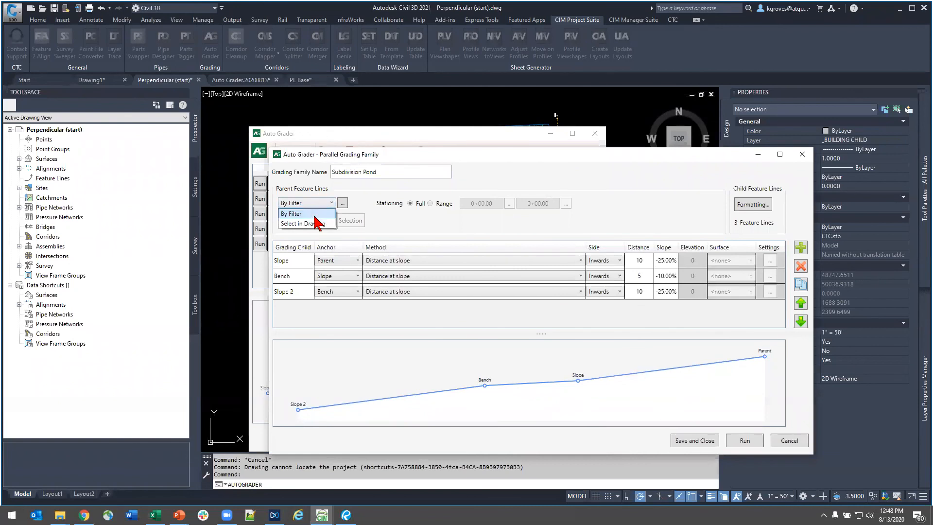
pyautogui.click(343, 203)
pyautogui.click(343, 204)
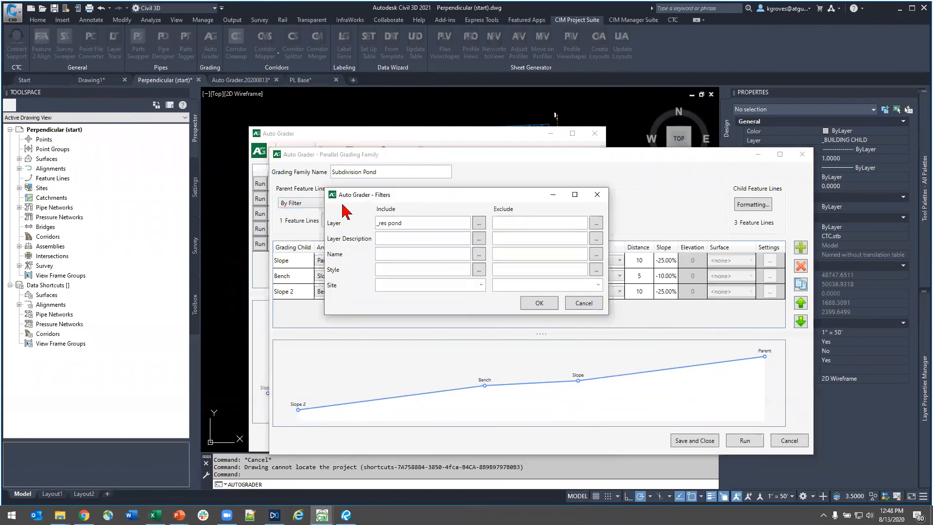
pyautogui.hotkey('ctrl', 'a')
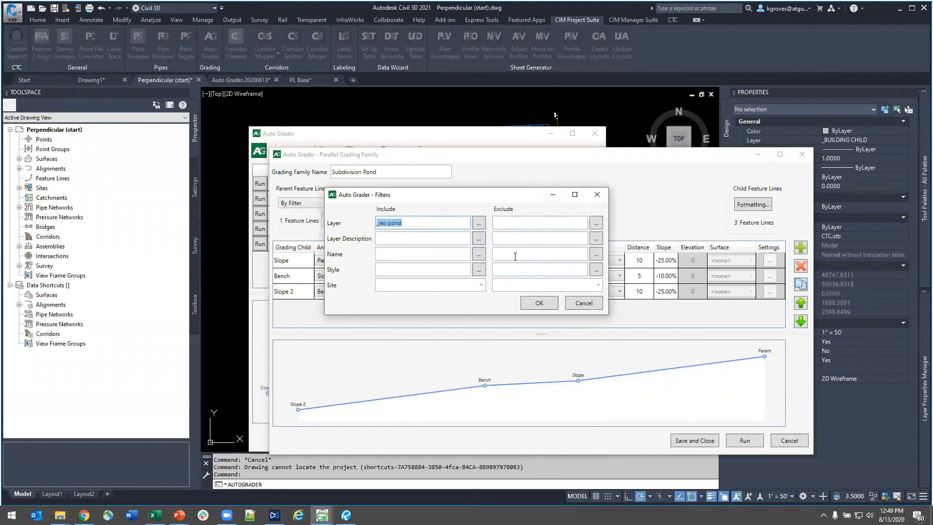
pyautogui.click(586, 304)
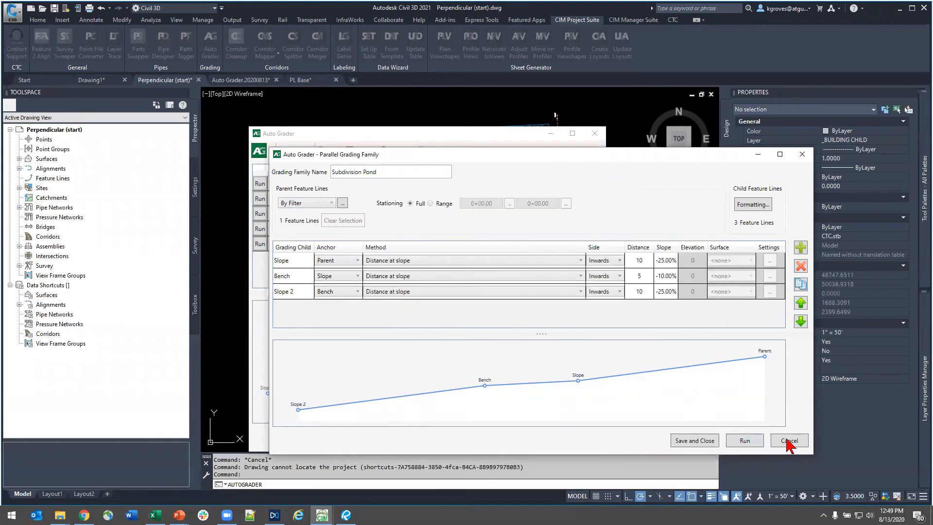
pyautogui.click(788, 441)
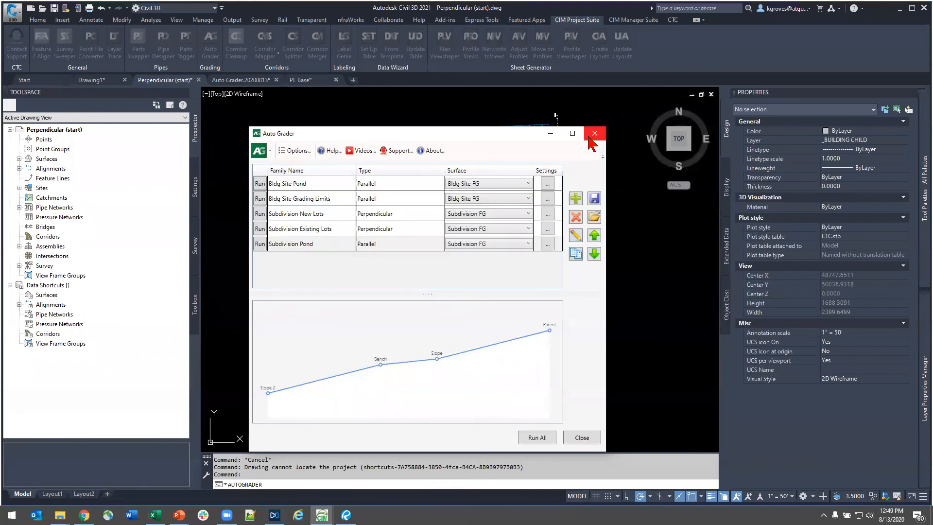
# - Close the Auto Grader and switch back to the Conclusion slide in the PowerPoint slide show
pyautogui.click(594, 134)
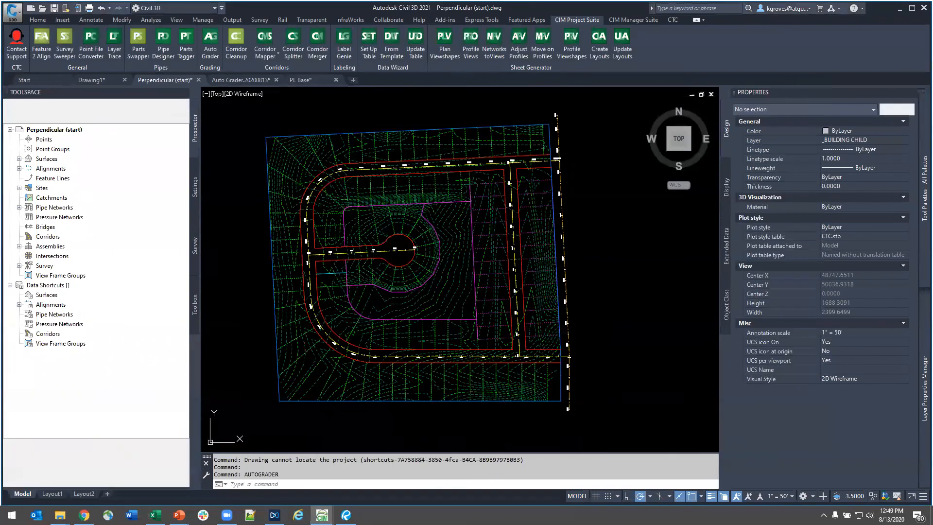
pyautogui.hotkey('alt', 'Tab')
pyautogui.click(416, 148)
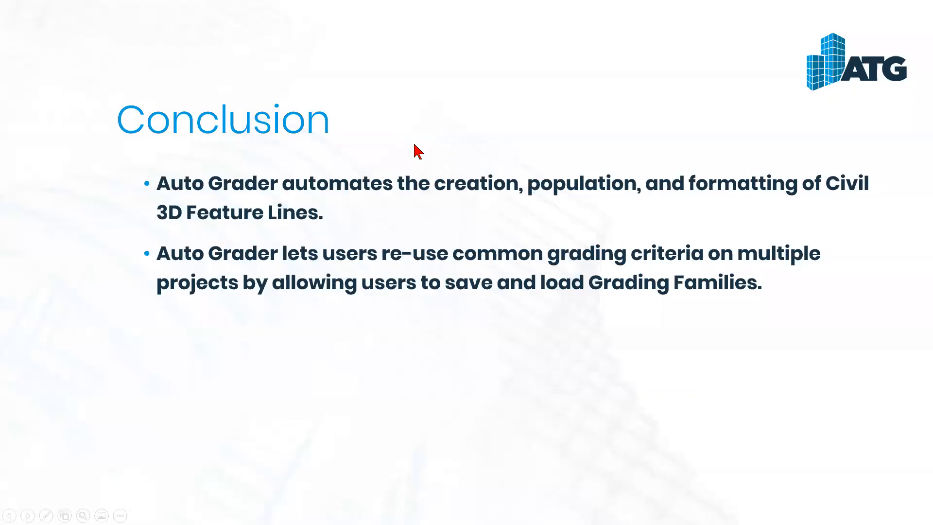